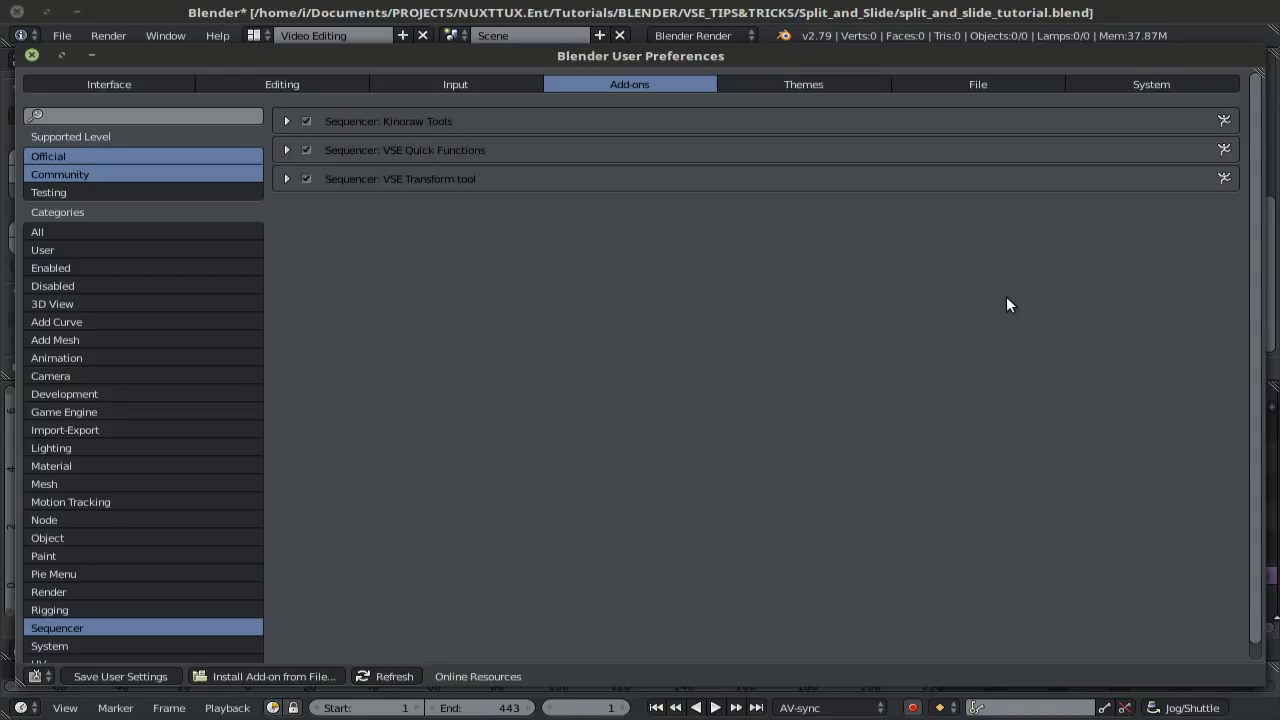
Inspect the details of the VSE Quick Functions and VSE Transform tool add-ons.
left_click(286, 150)
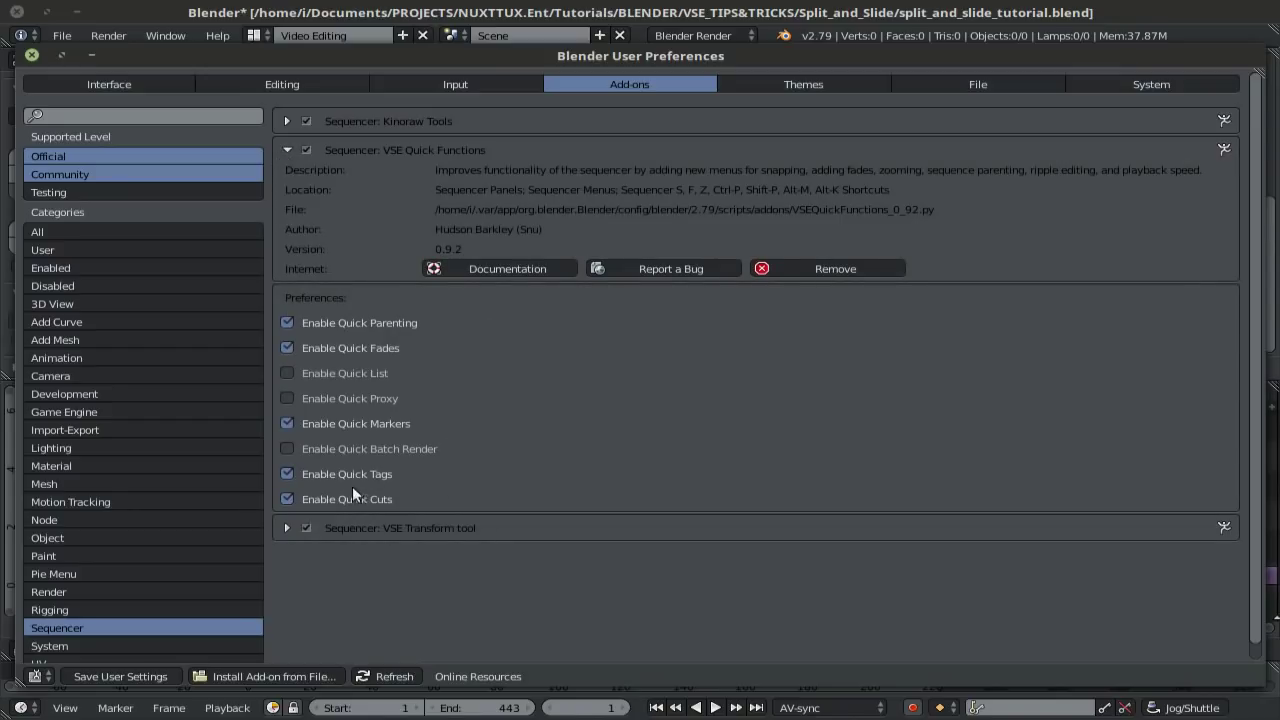
left_click(285, 149)
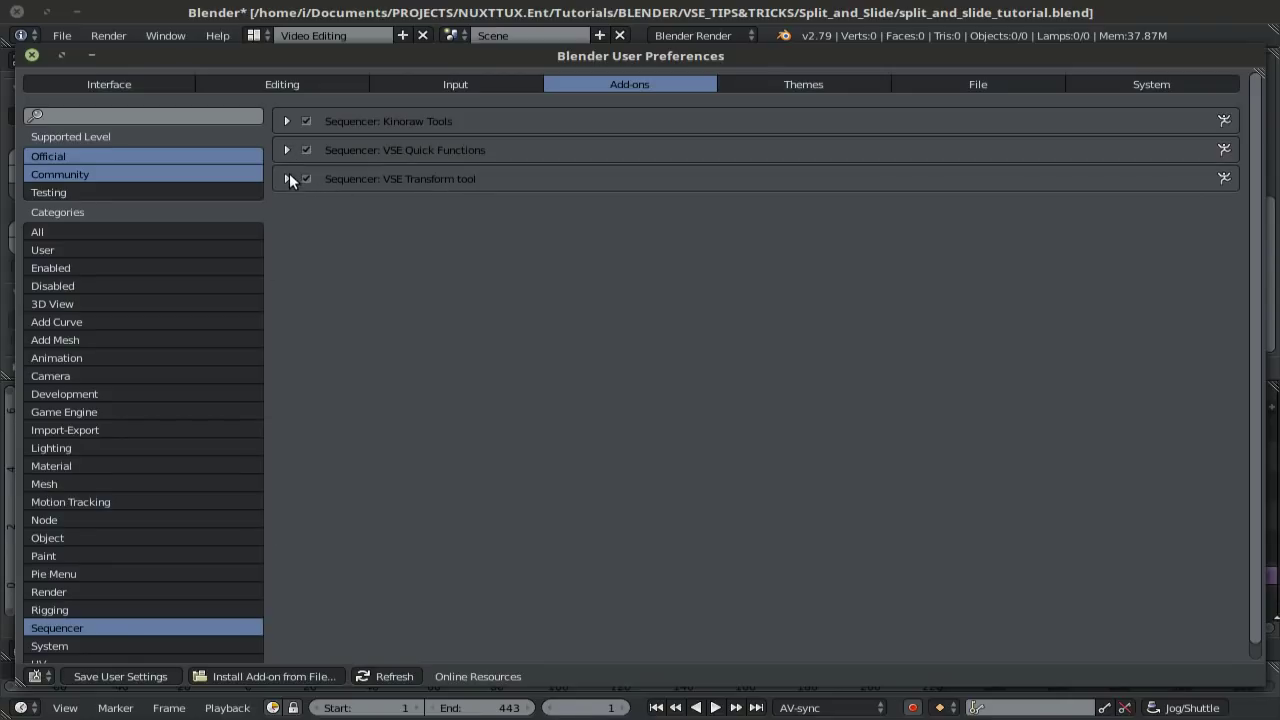
left_click(288, 177)
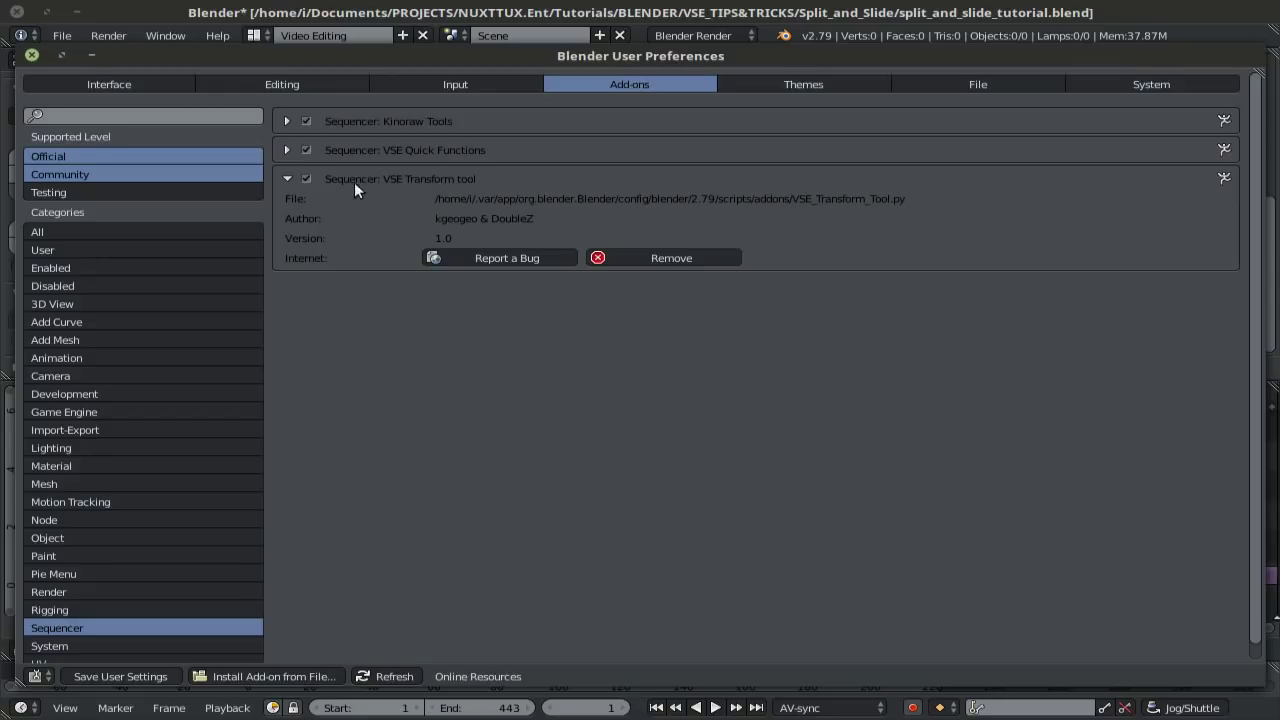
left_click(285, 179)
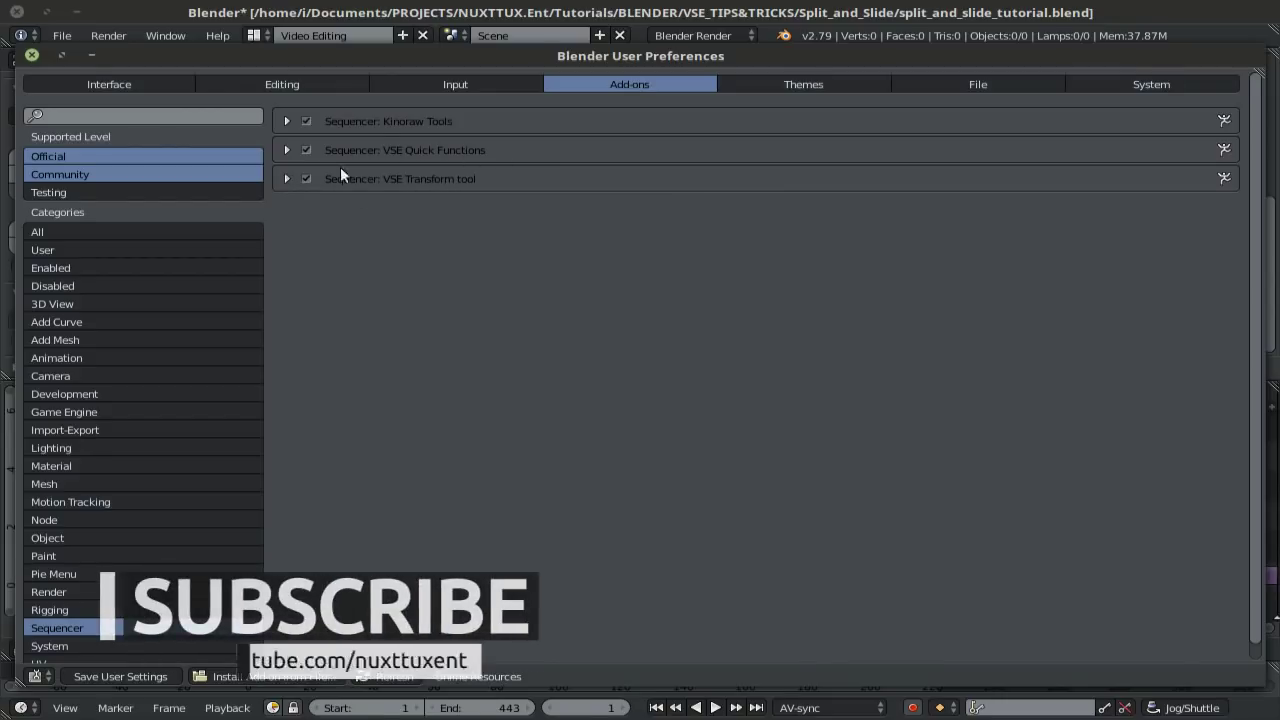
Set New F-Curve Interpolation to Linear in the Editing preferences and save user settings.
left_click(279, 85)
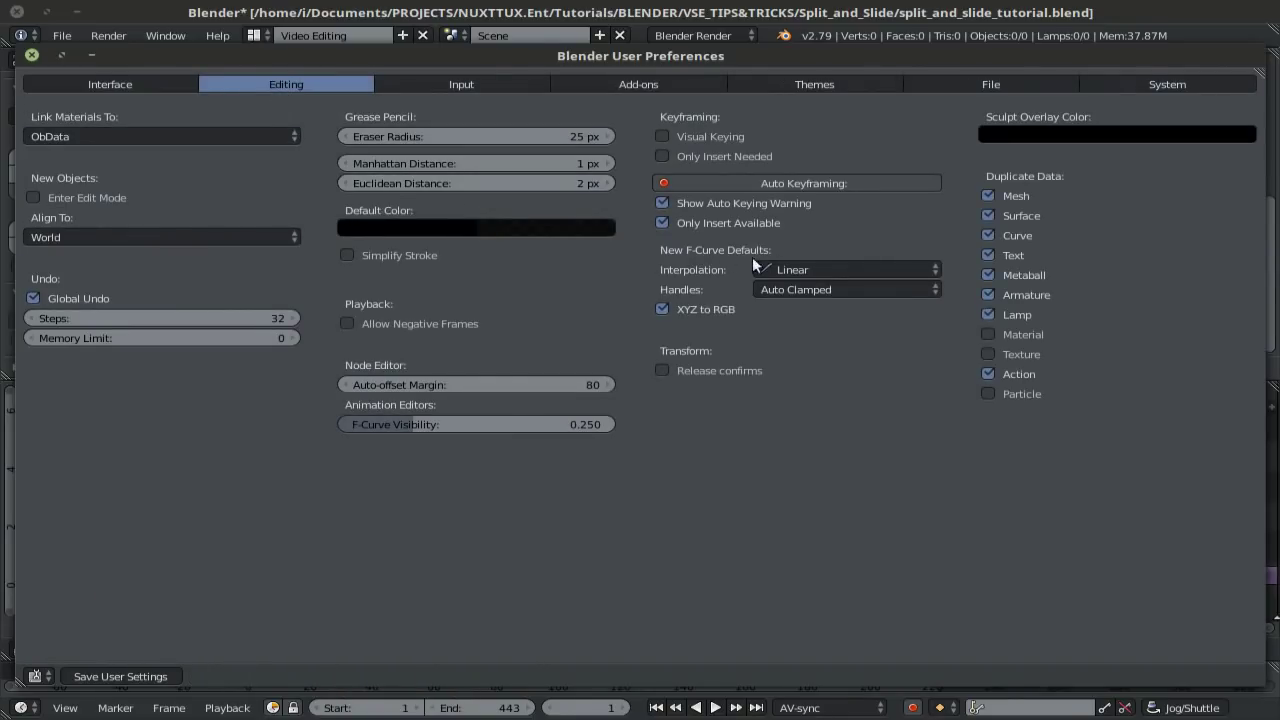
left_click(795, 268)
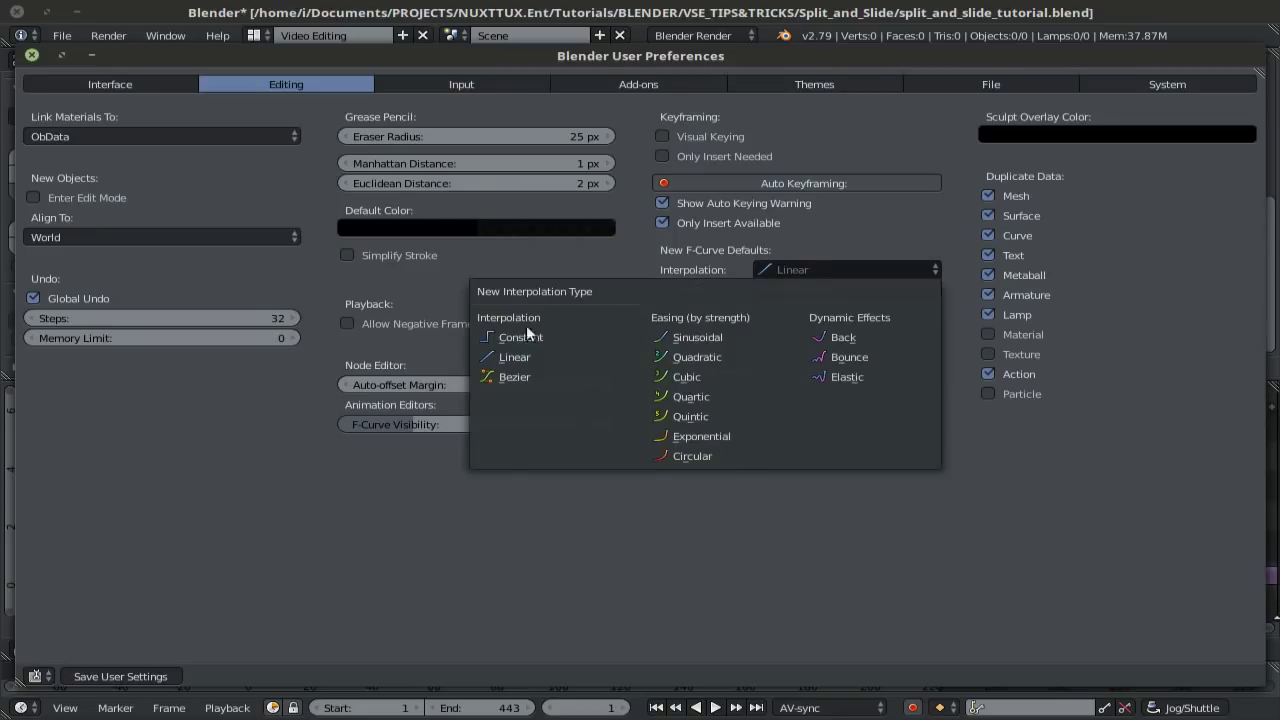
left_click(565, 357)
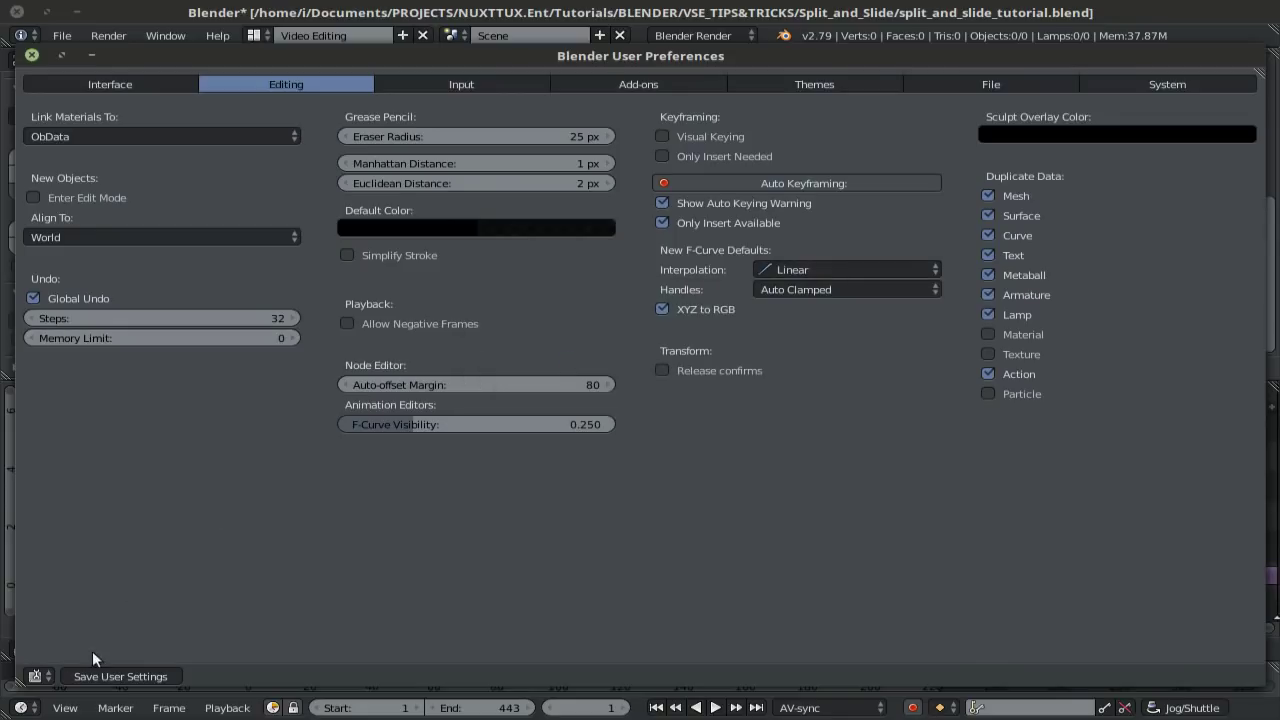
left_click(117, 676)
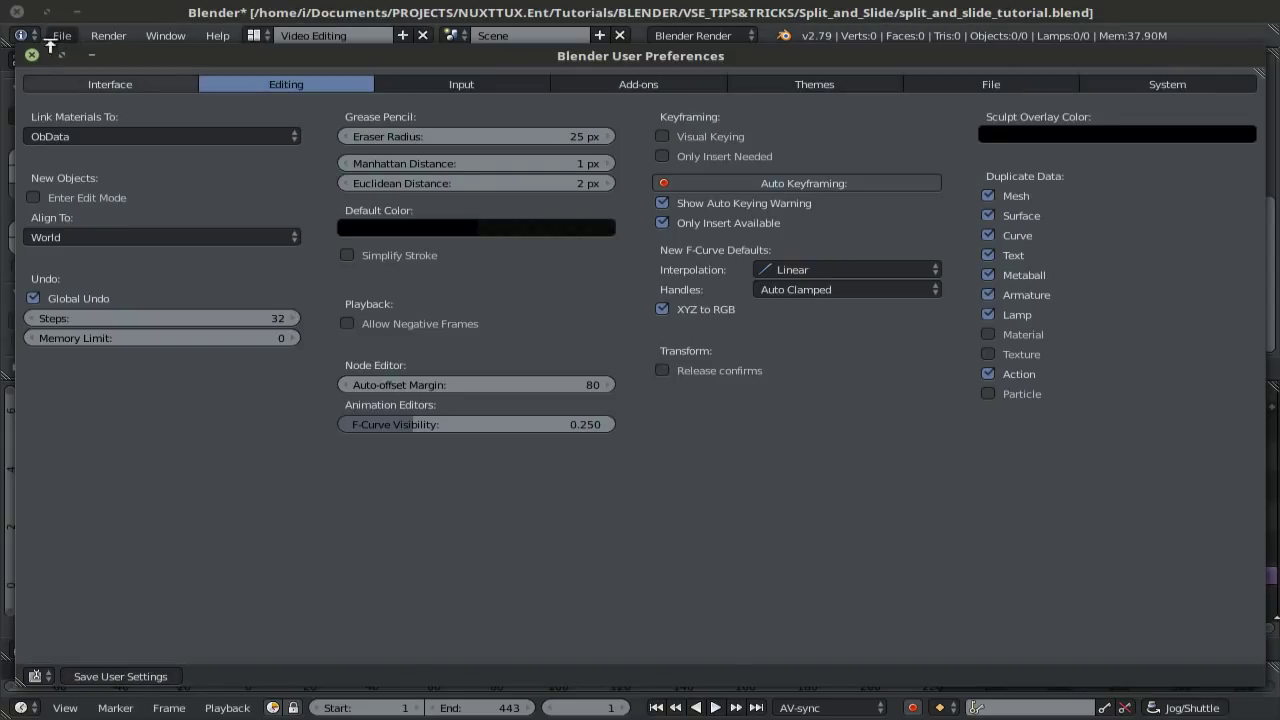
key("alt+F4")
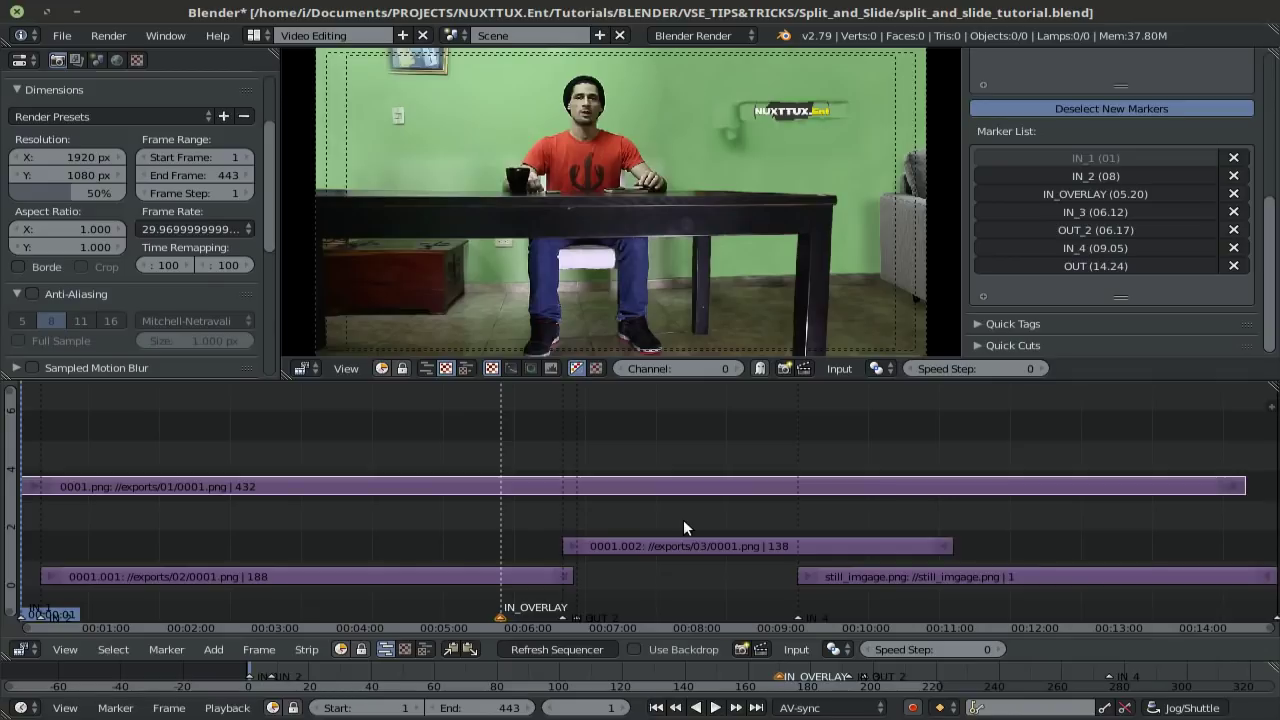
right_click(338, 490)
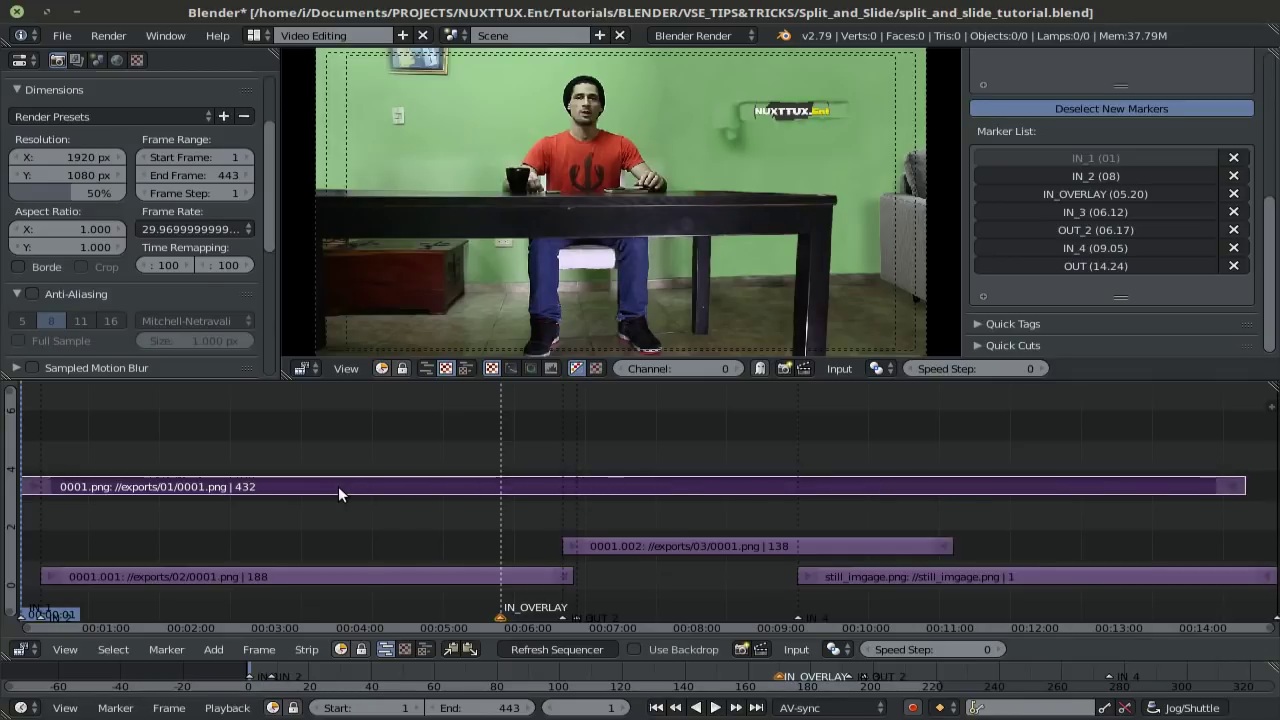
key("alt+a")
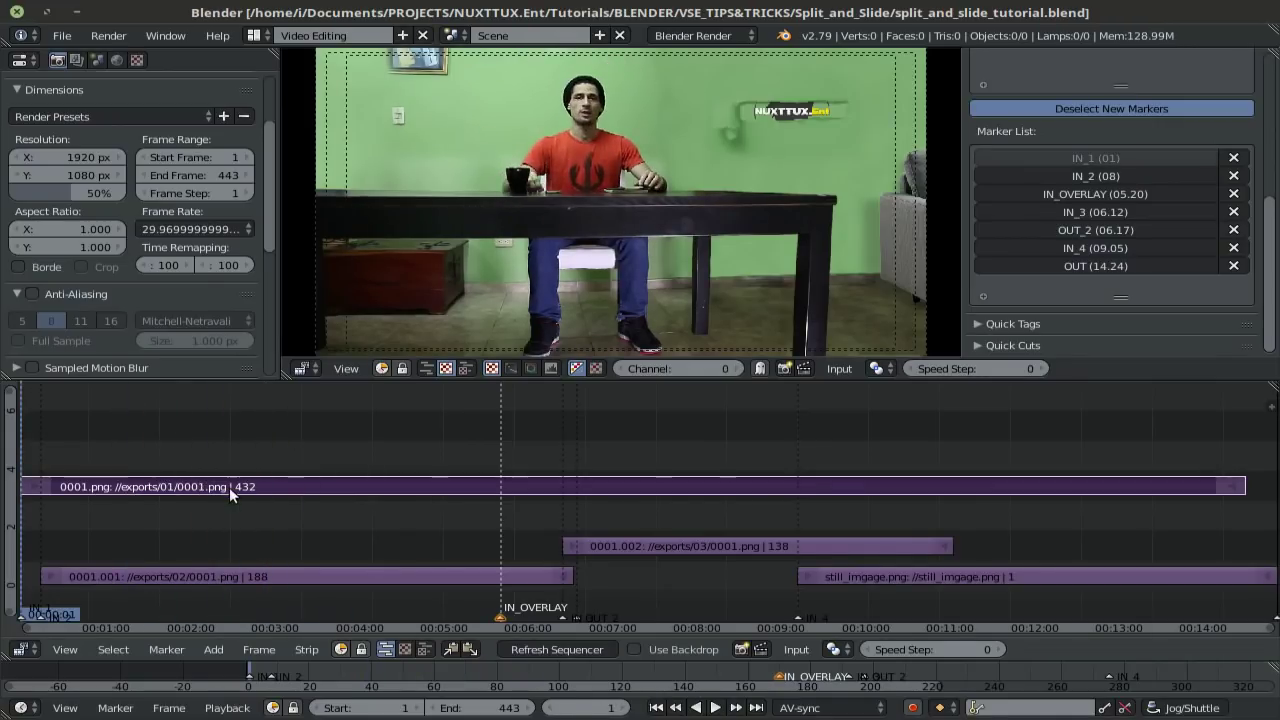
left_click_drag(229, 487, 125, 536)
key("Escape")
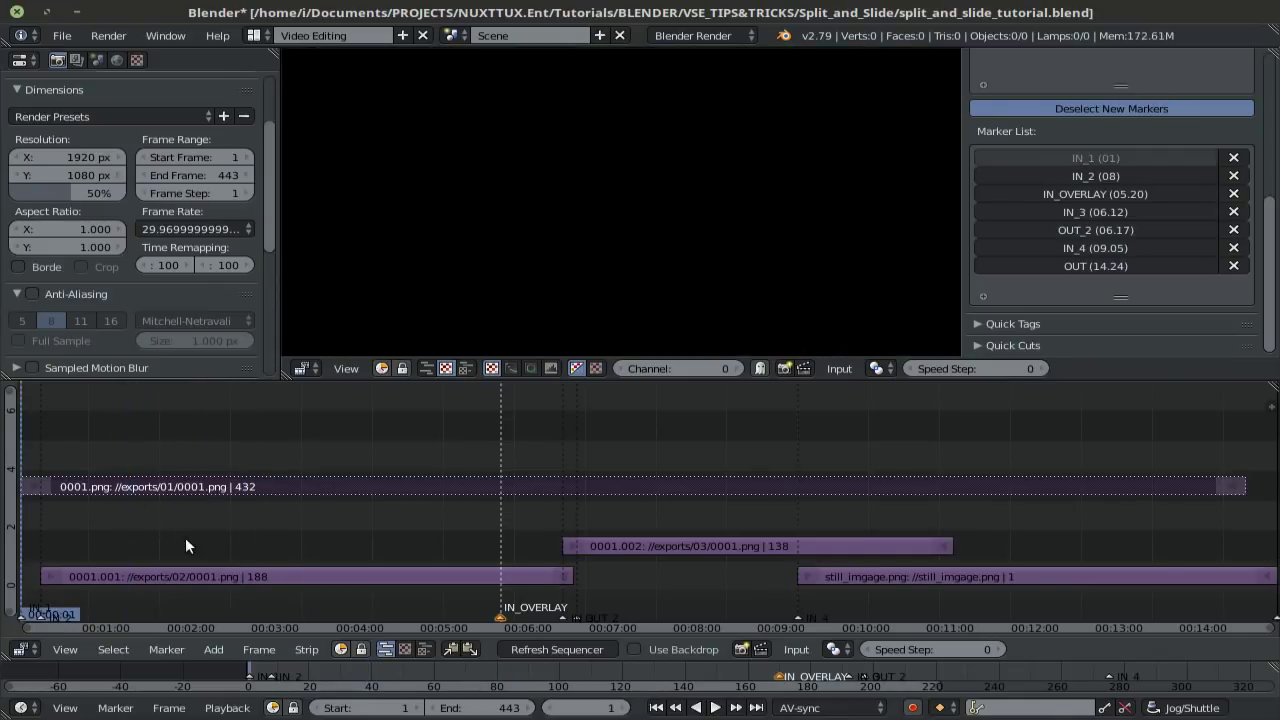
right_click(207, 490)
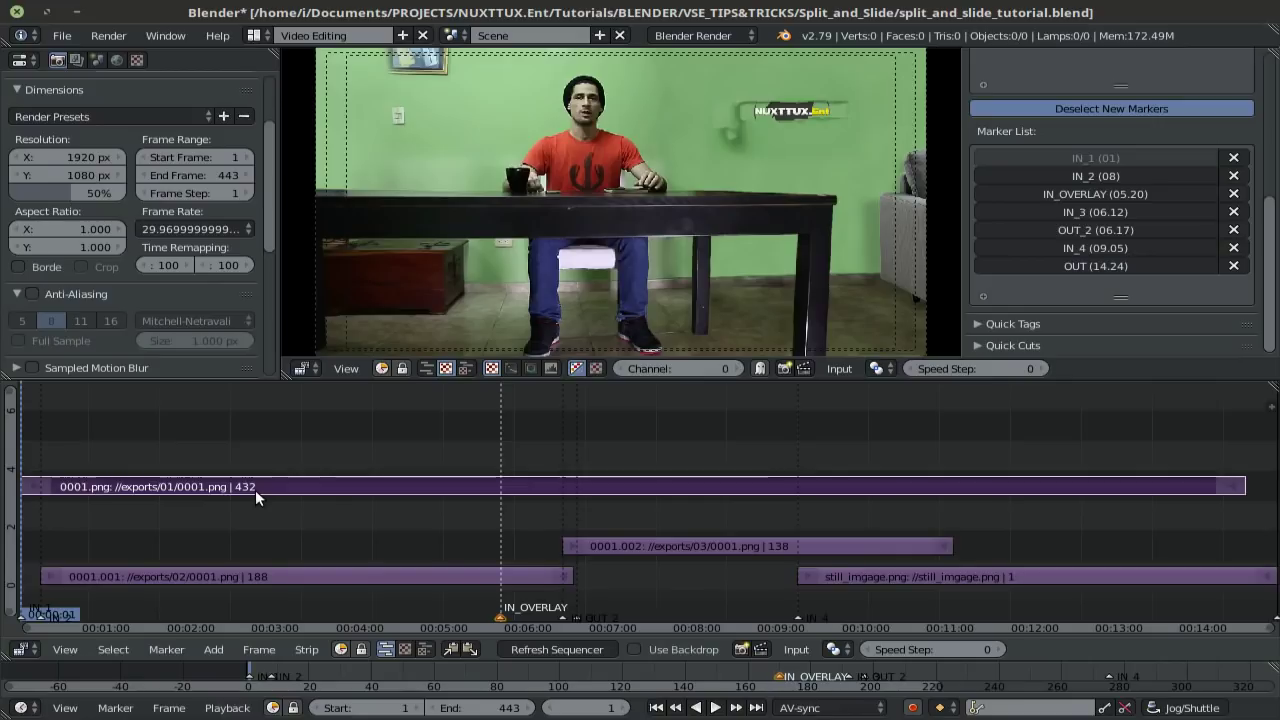
Add a black Color strip blending Alpha Over on channel 9.
key("shift+a")
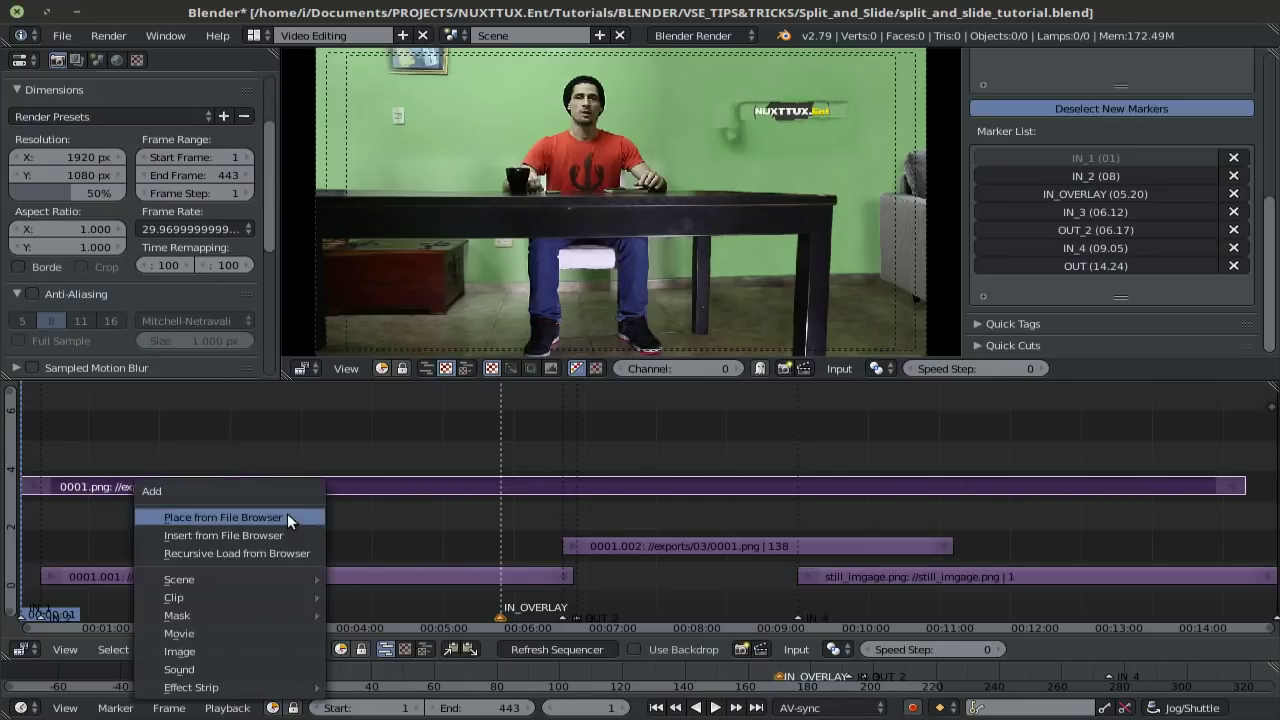
mouse_move(197, 690)
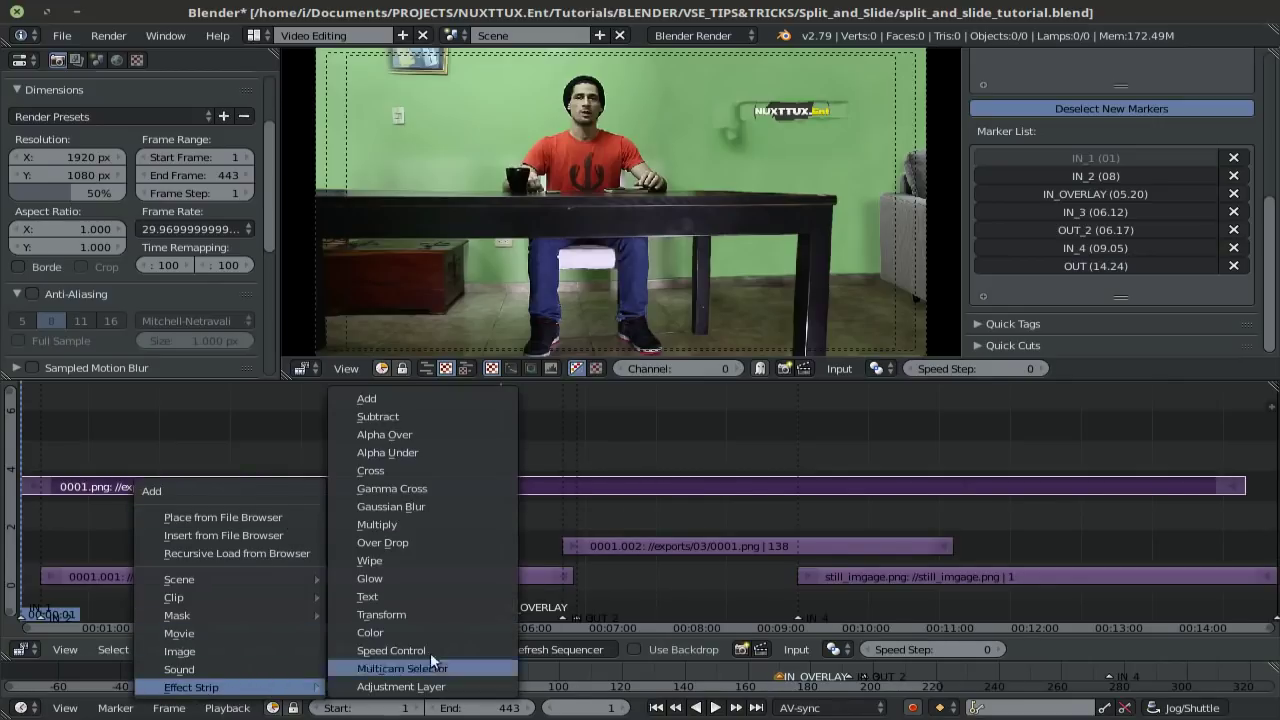
left_click(404, 633)
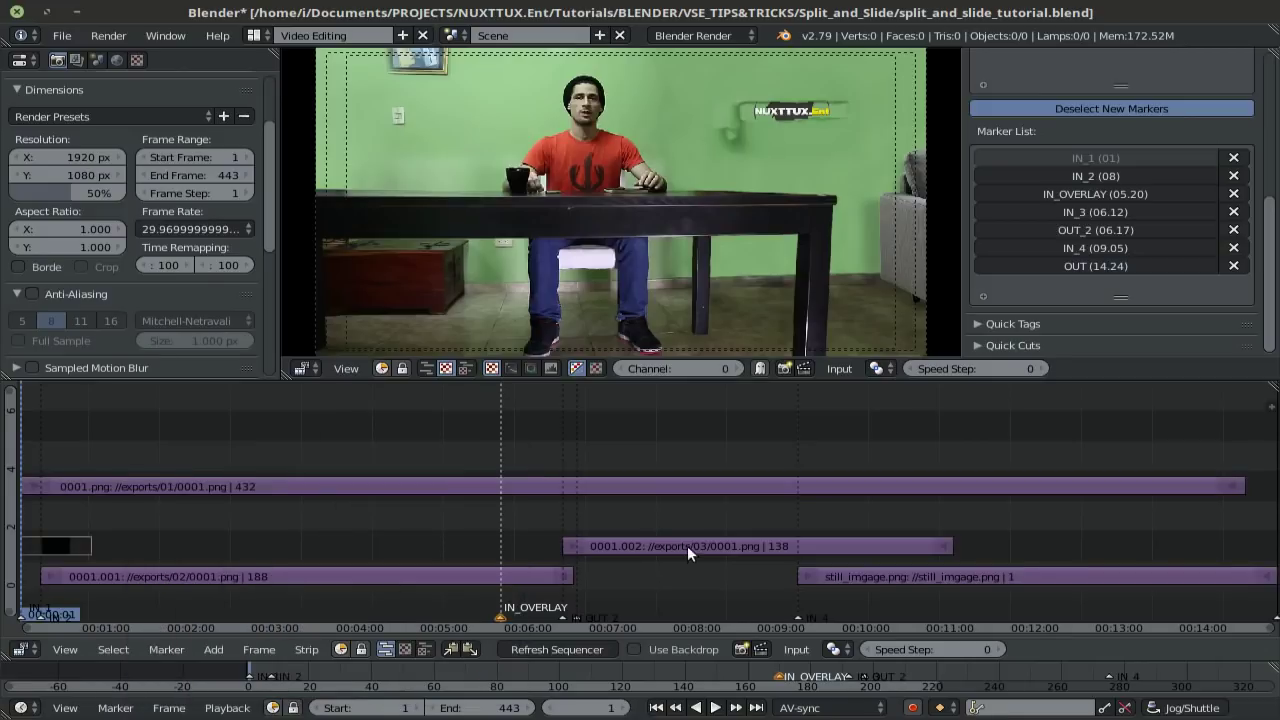
key("n")
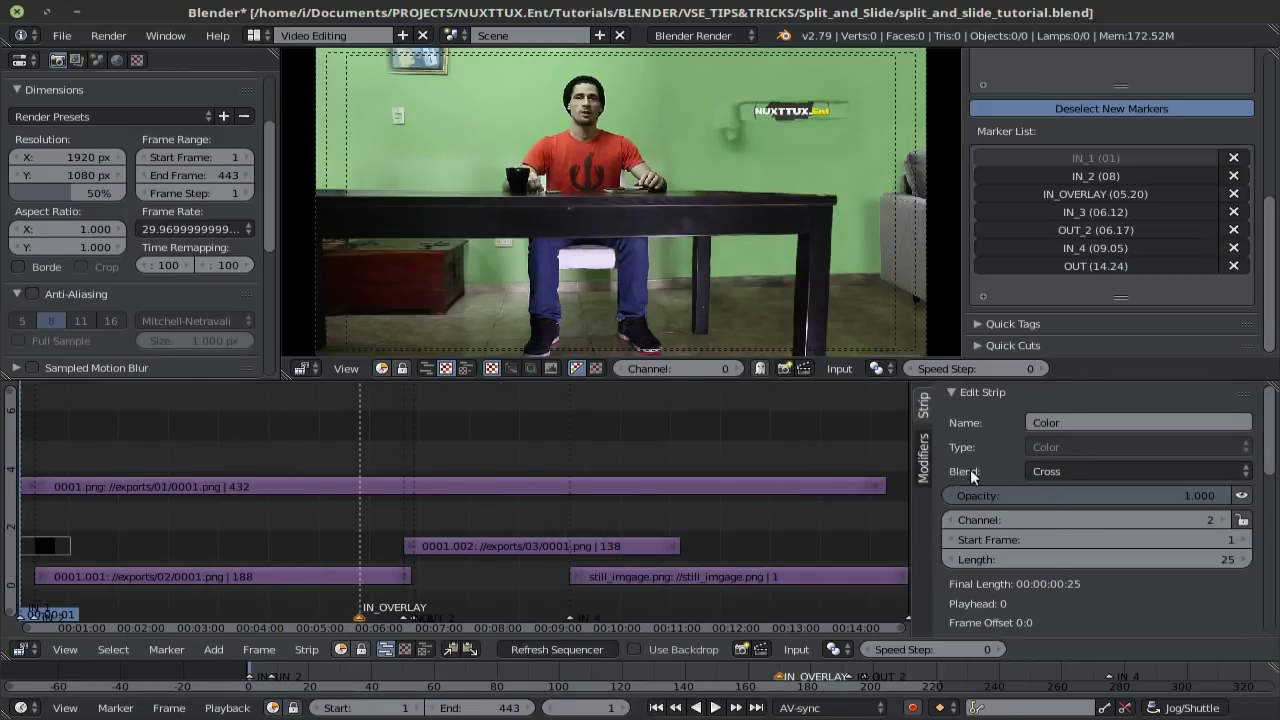
left_click(1077, 469)
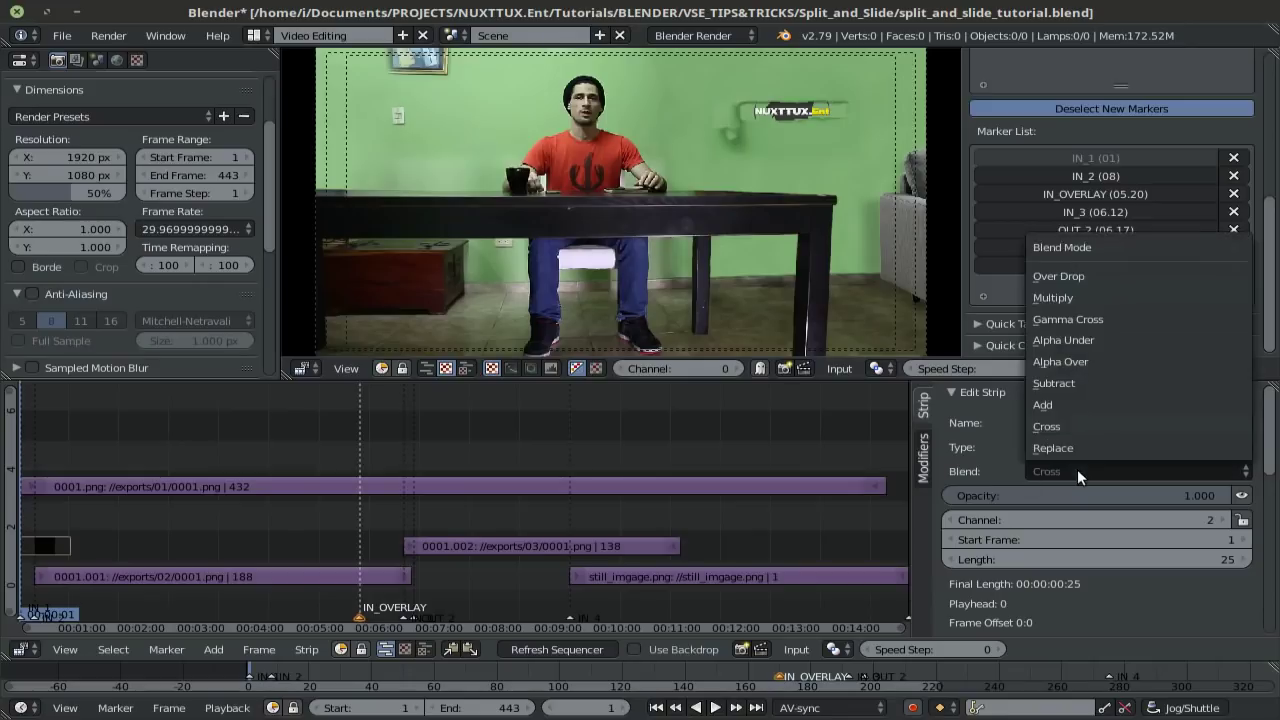
left_click(1115, 360)
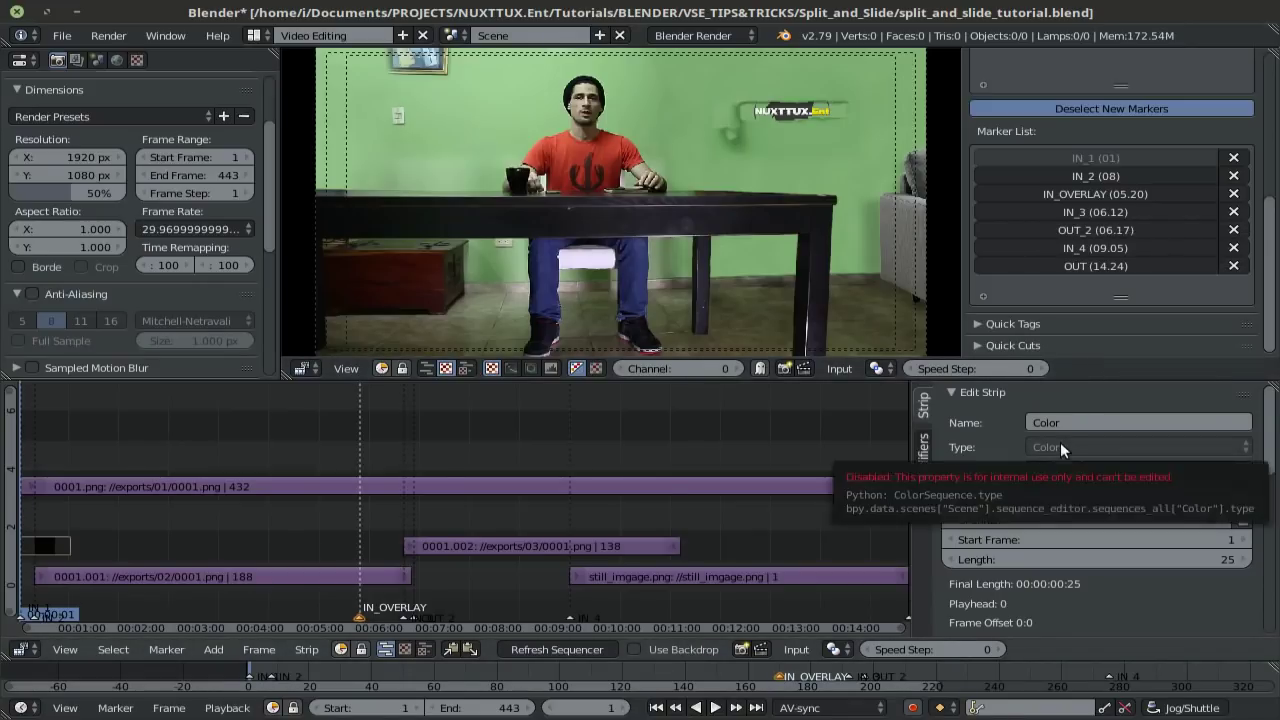
left_click(1073, 521)
type("9")
key("Return")
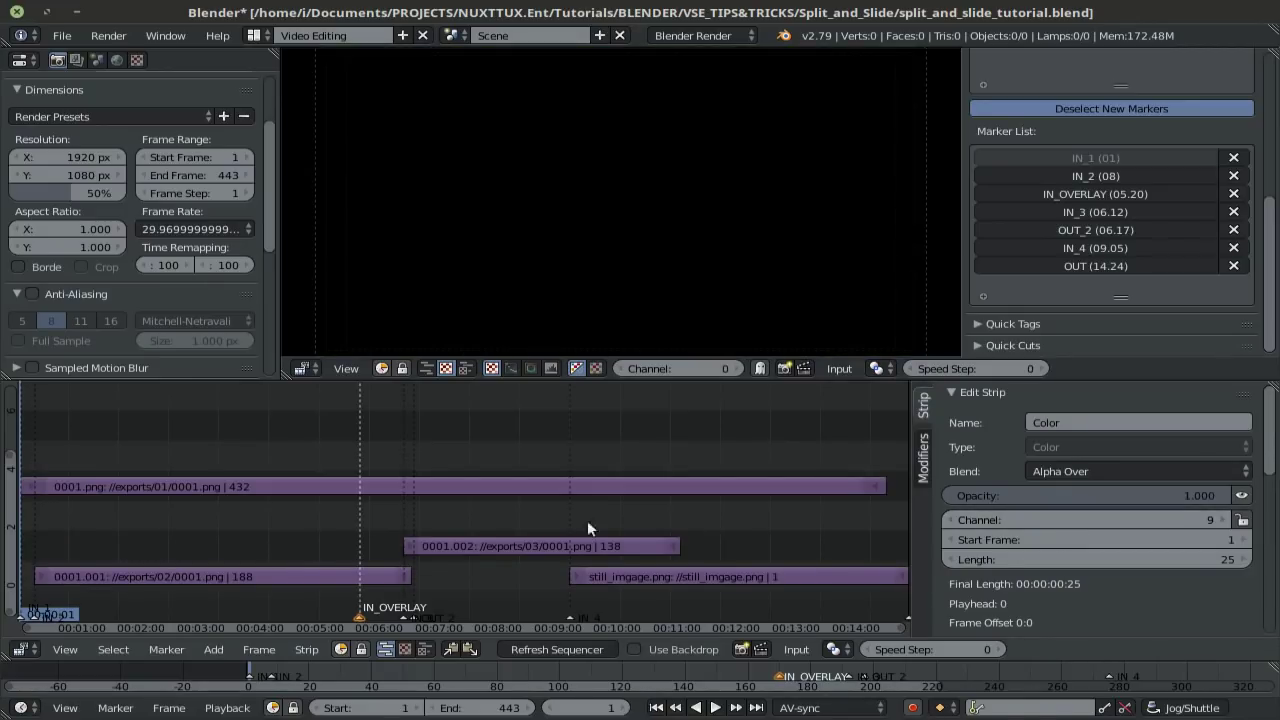
key("Home")
Duplicate the Color strip onto channel 10 and make the copy white.
key("shift+d")
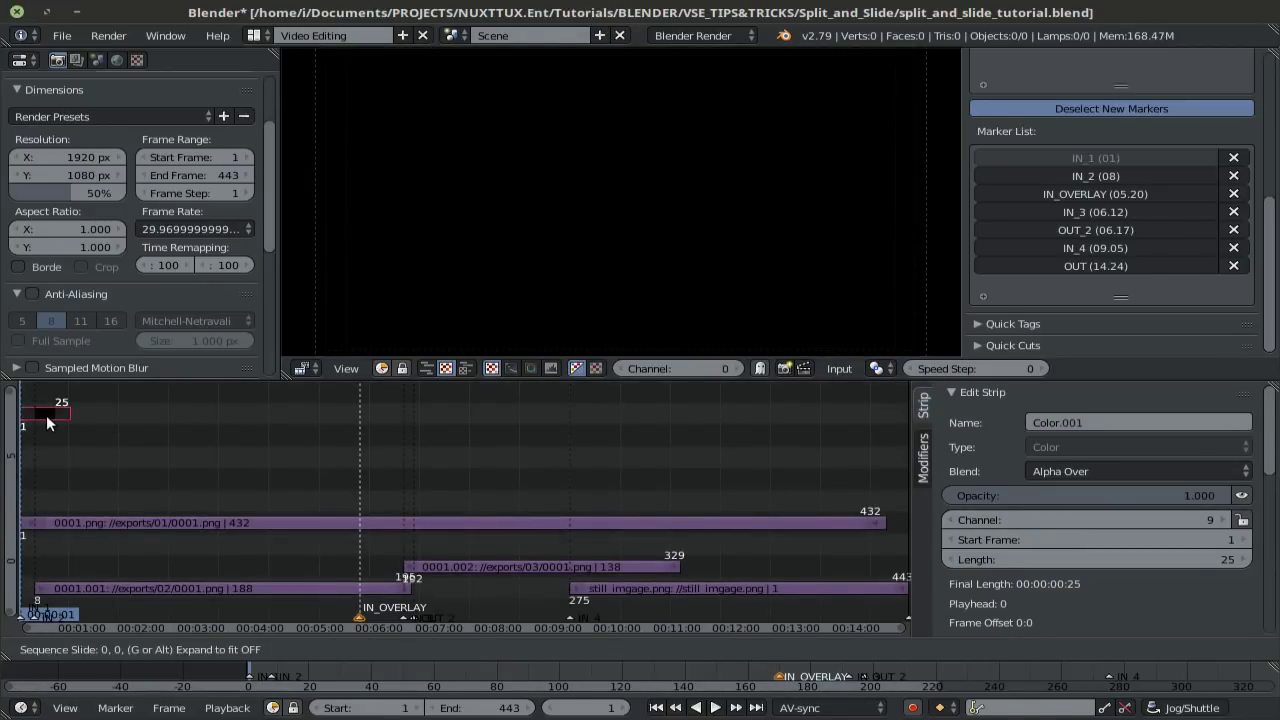
left_click(46, 392)
key("Home")
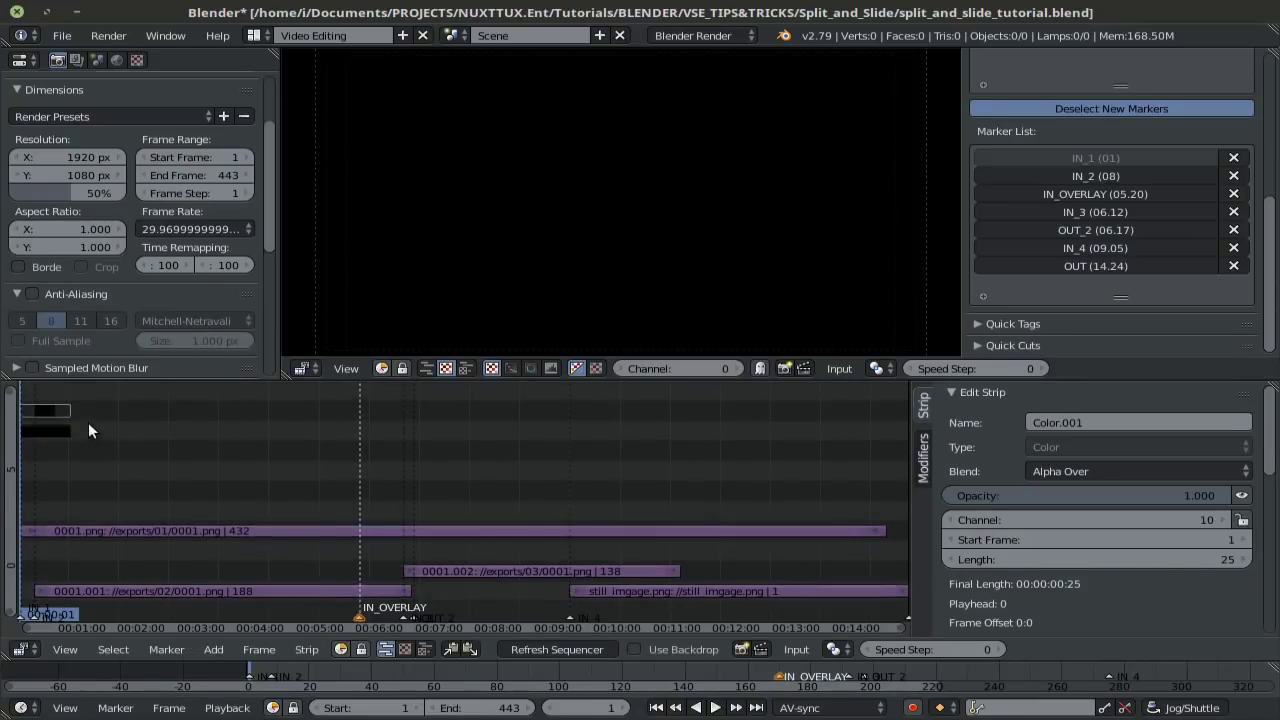
scroll(1080, 482, "down", 5)
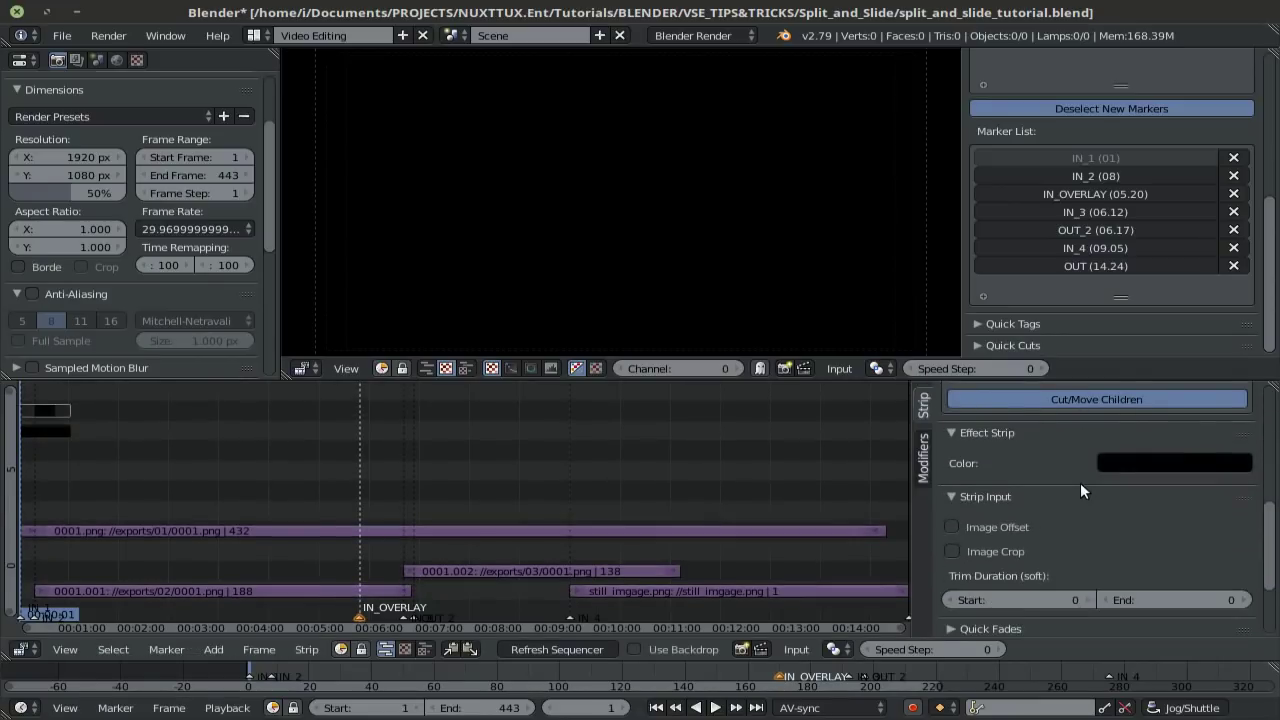
left_click(1144, 463)
left_click_drag(1234, 302, 1234, 205)
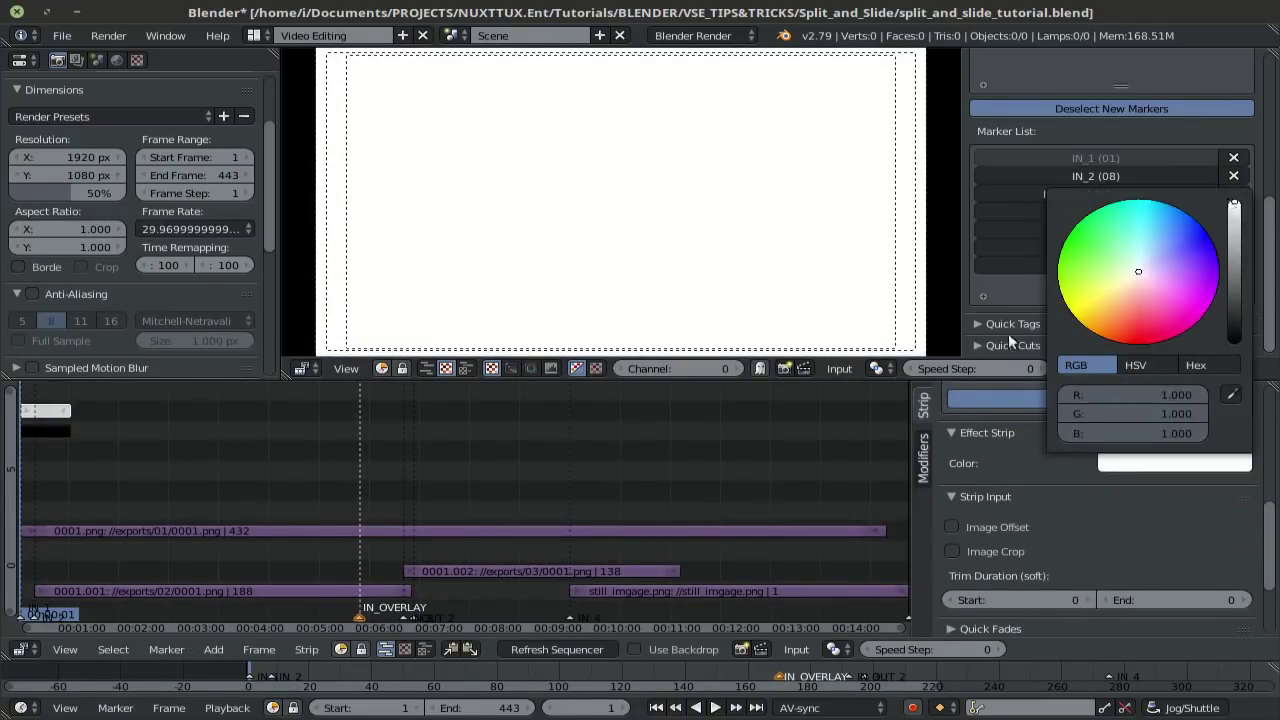
Enable Image Offset and Image Crop on the white strip with top crop 1080/2 (540).
scroll(960, 440, "down", 3)
left_click(952, 454)
left_click(953, 503)
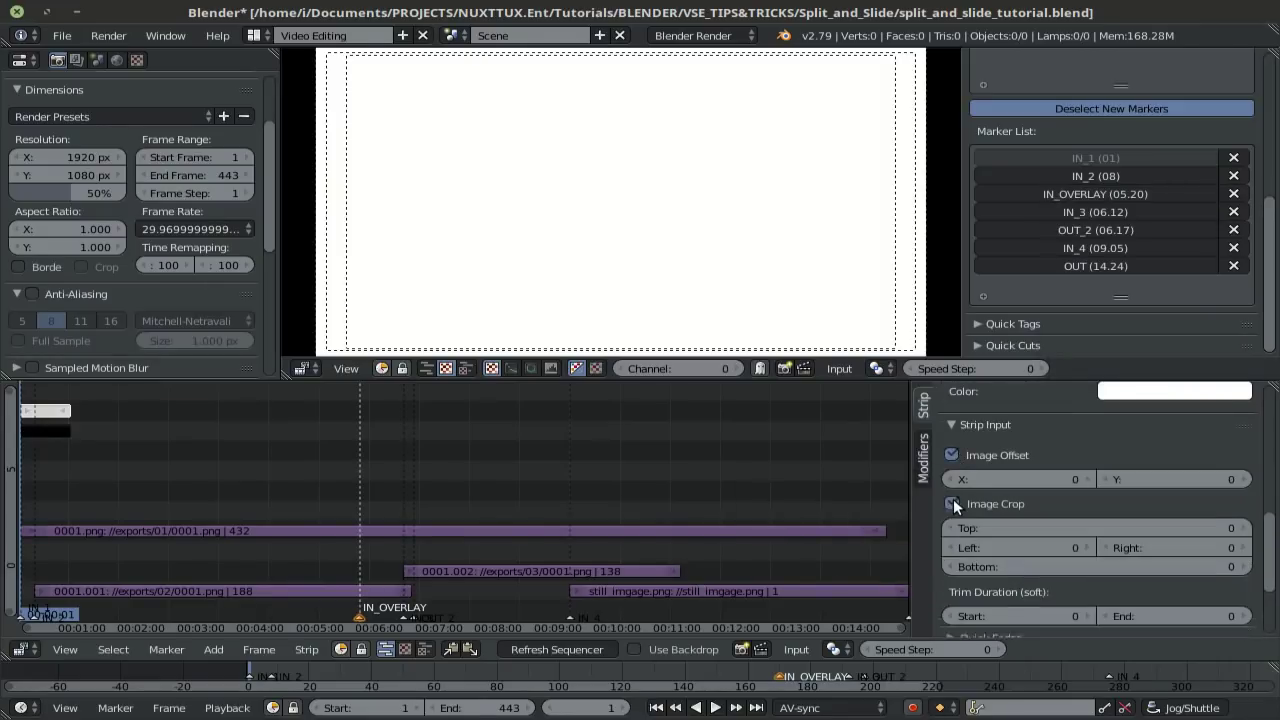
left_click(1118, 520)
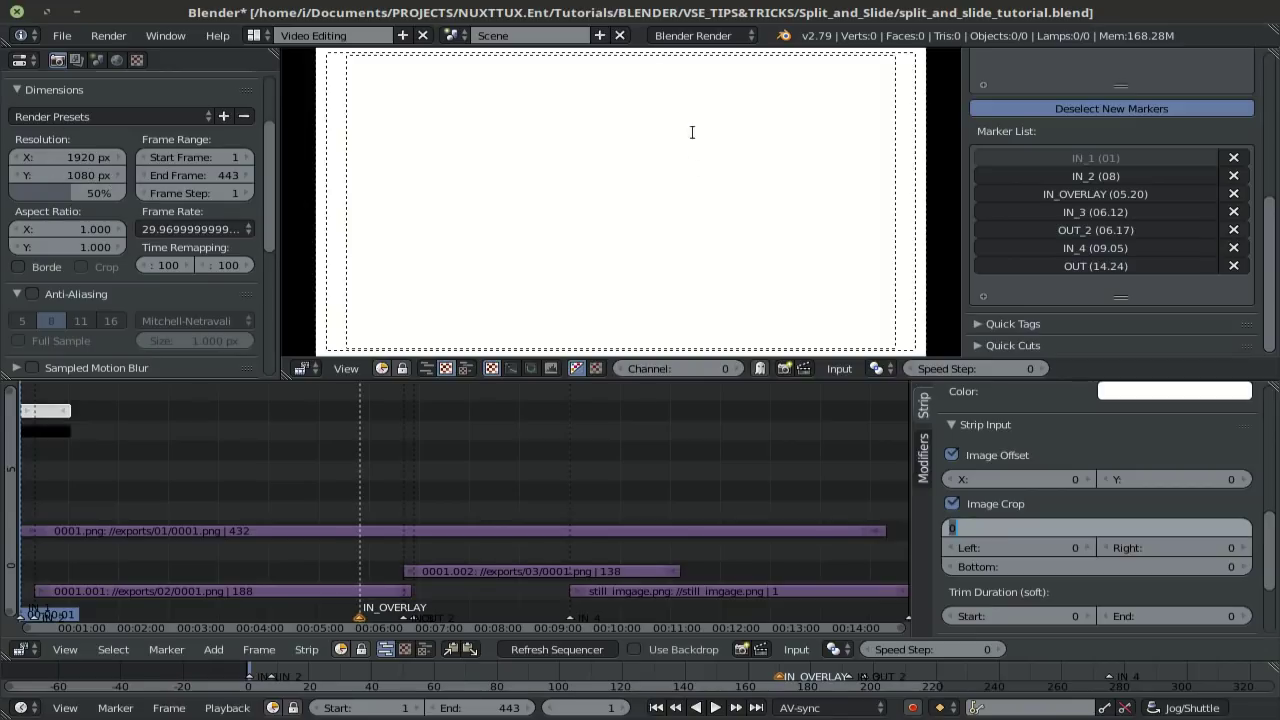
type("1080/2")
key("Return")
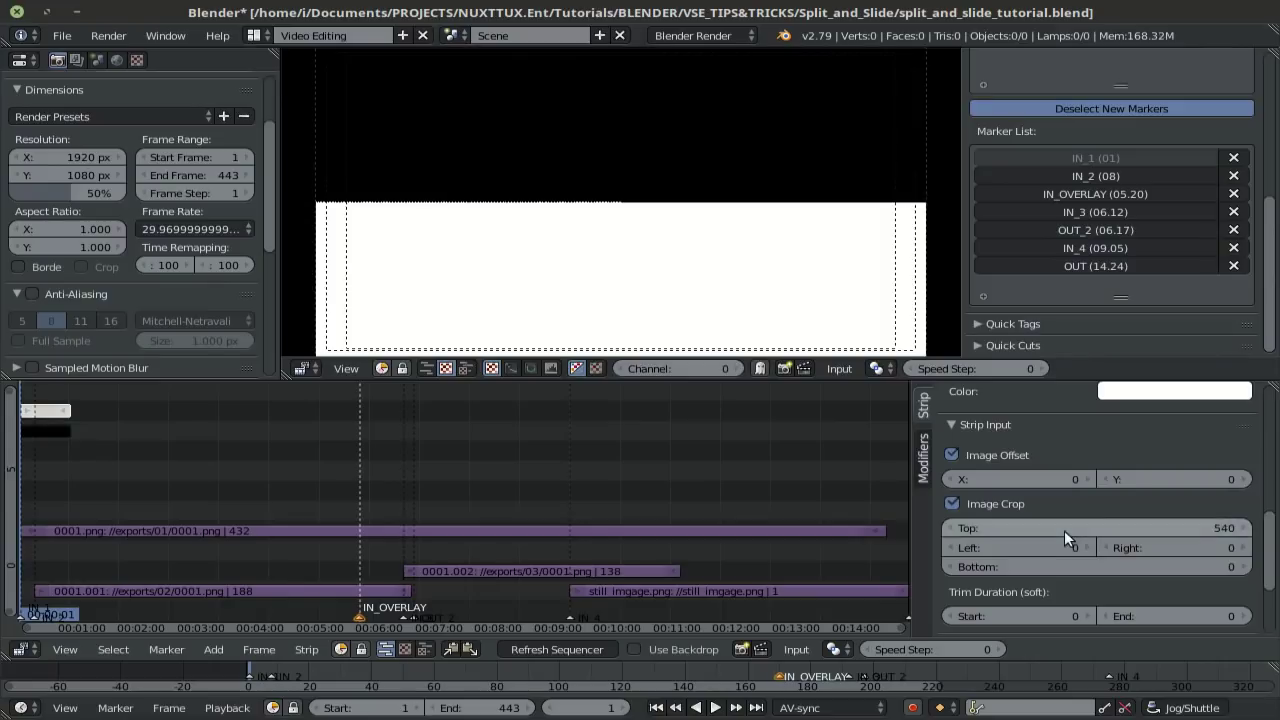
key("Home")
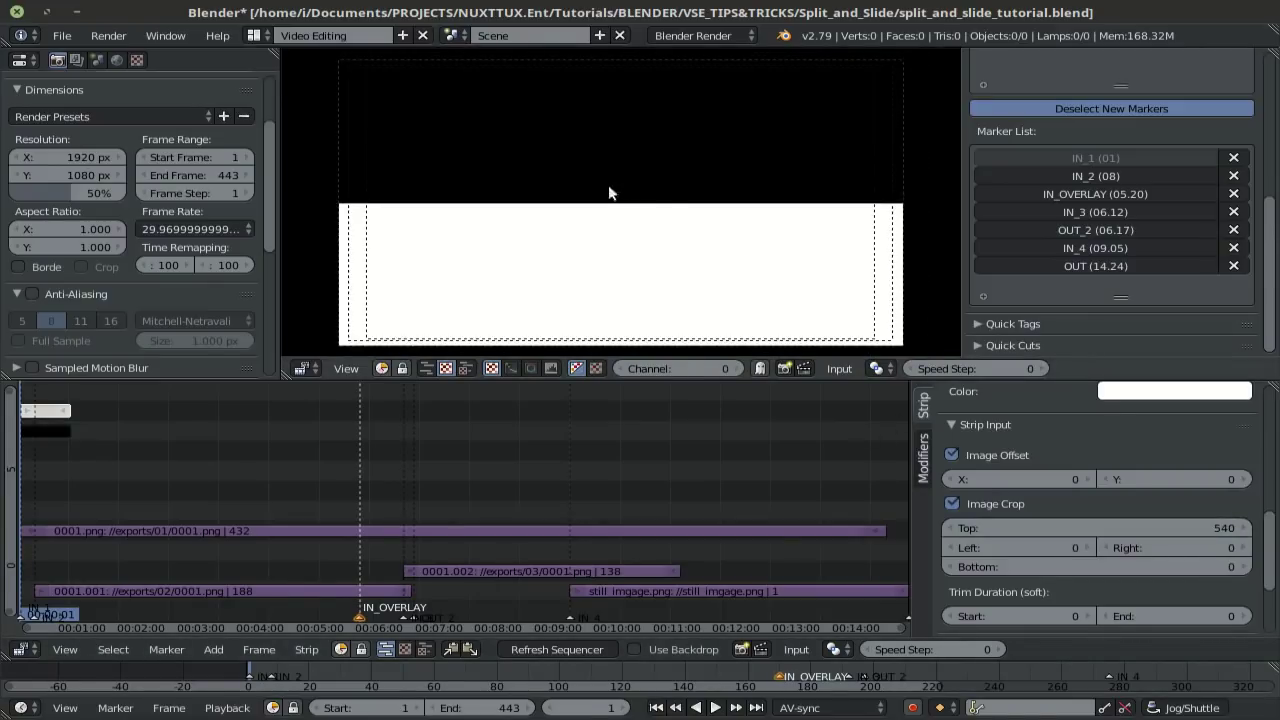
Duplicate the white strip one channel higher and make the copy pure red.
right_click(48, 411)
key("g")
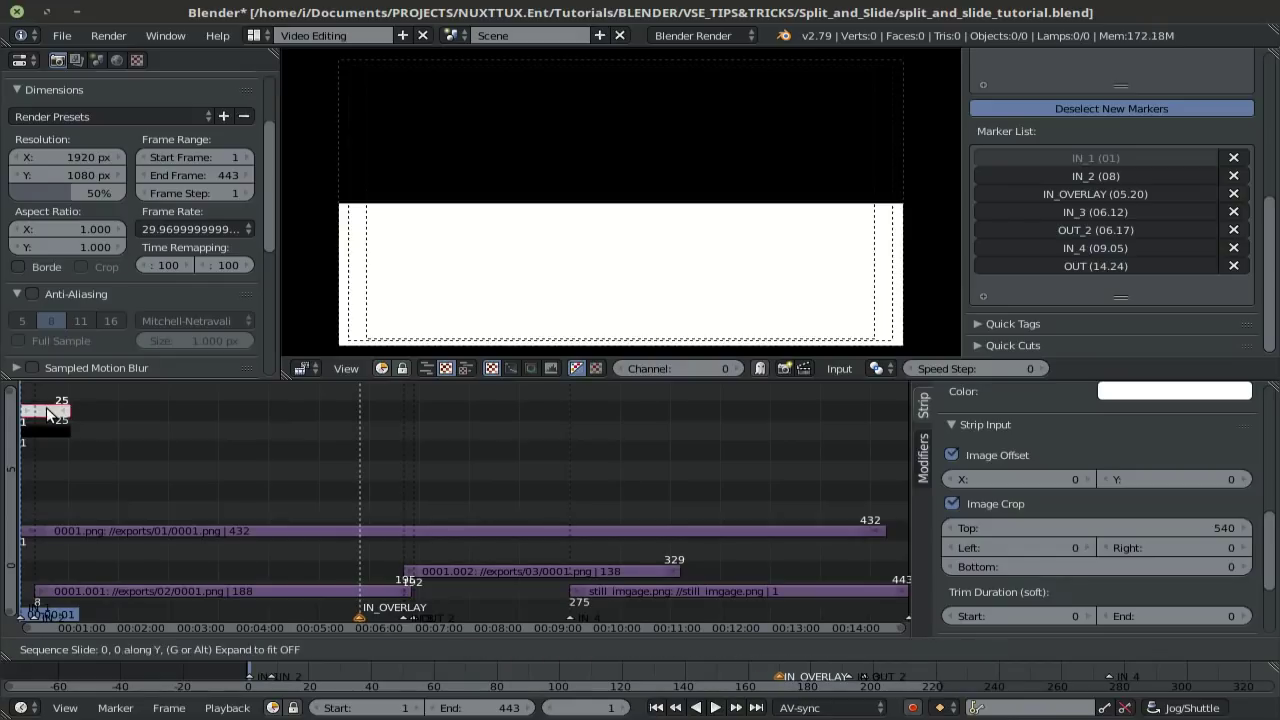
left_click(50, 400)
left_click(1218, 392)
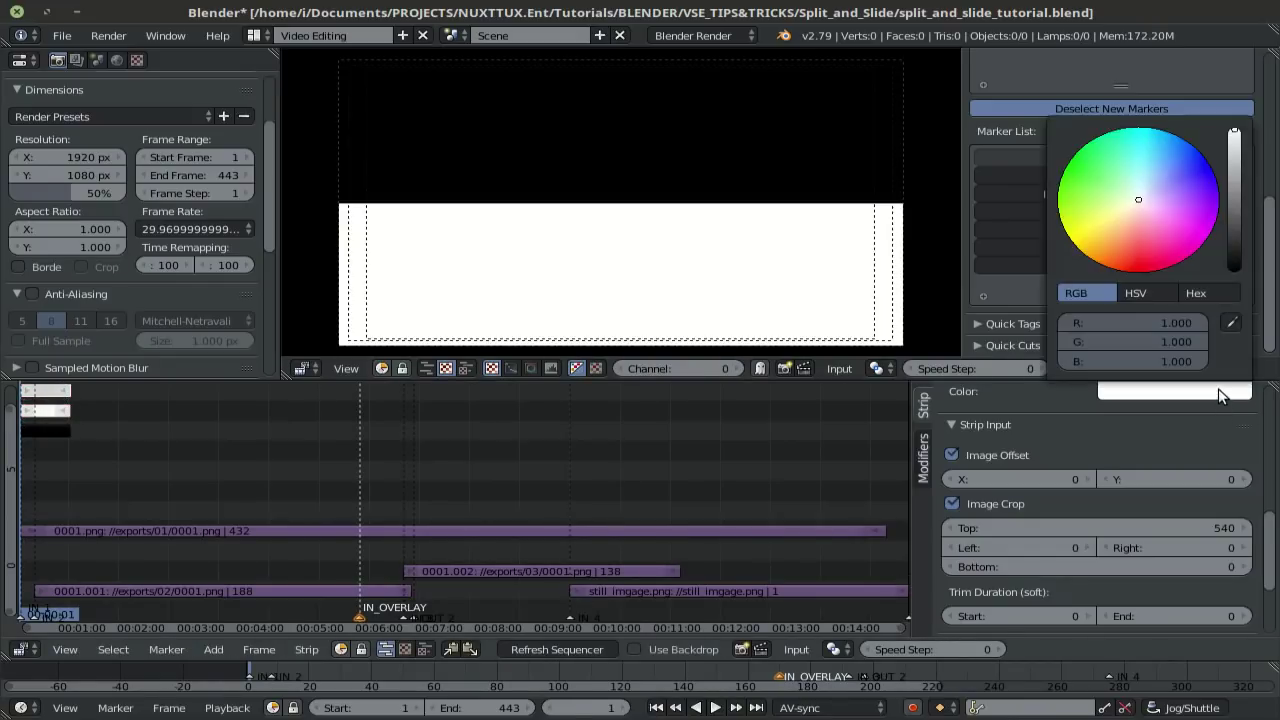
left_click_drag(1151, 236, 1138, 271)
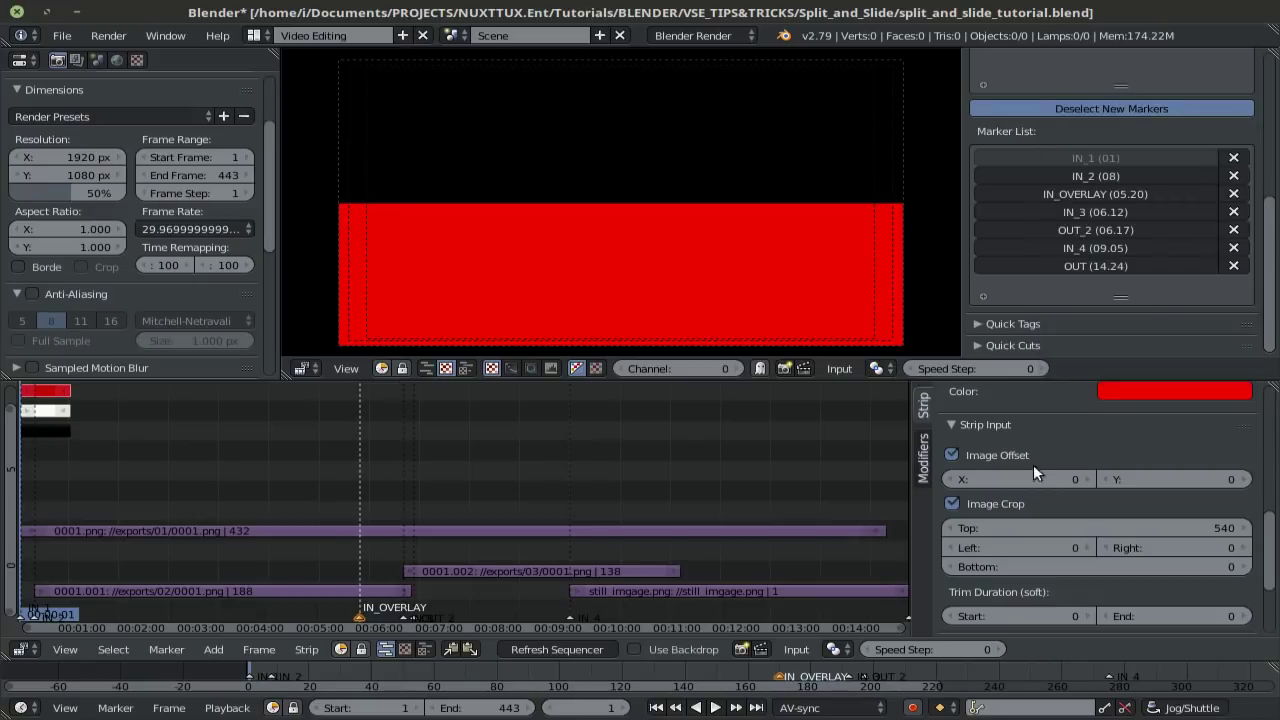
Set the red strip's top crop to 1072 and Y offset to 1072/2 (536).
left_click(1090, 530)
type("10")
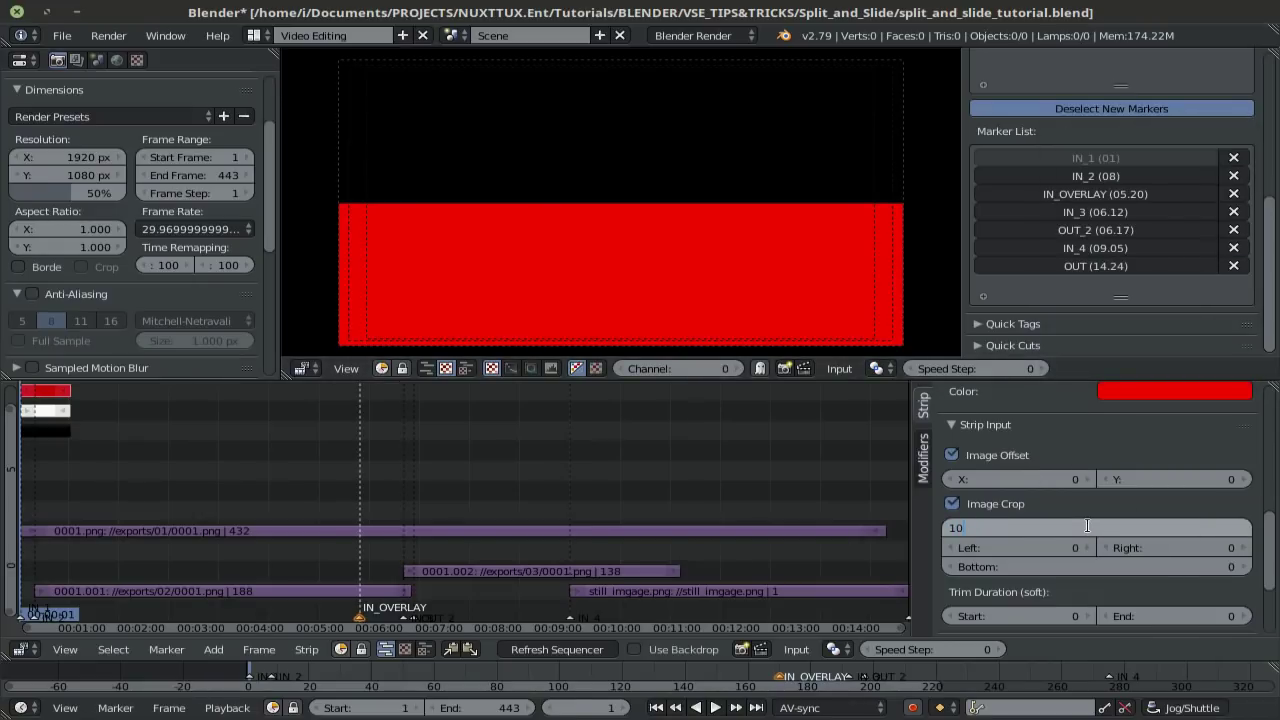
type("72")
key("Return")
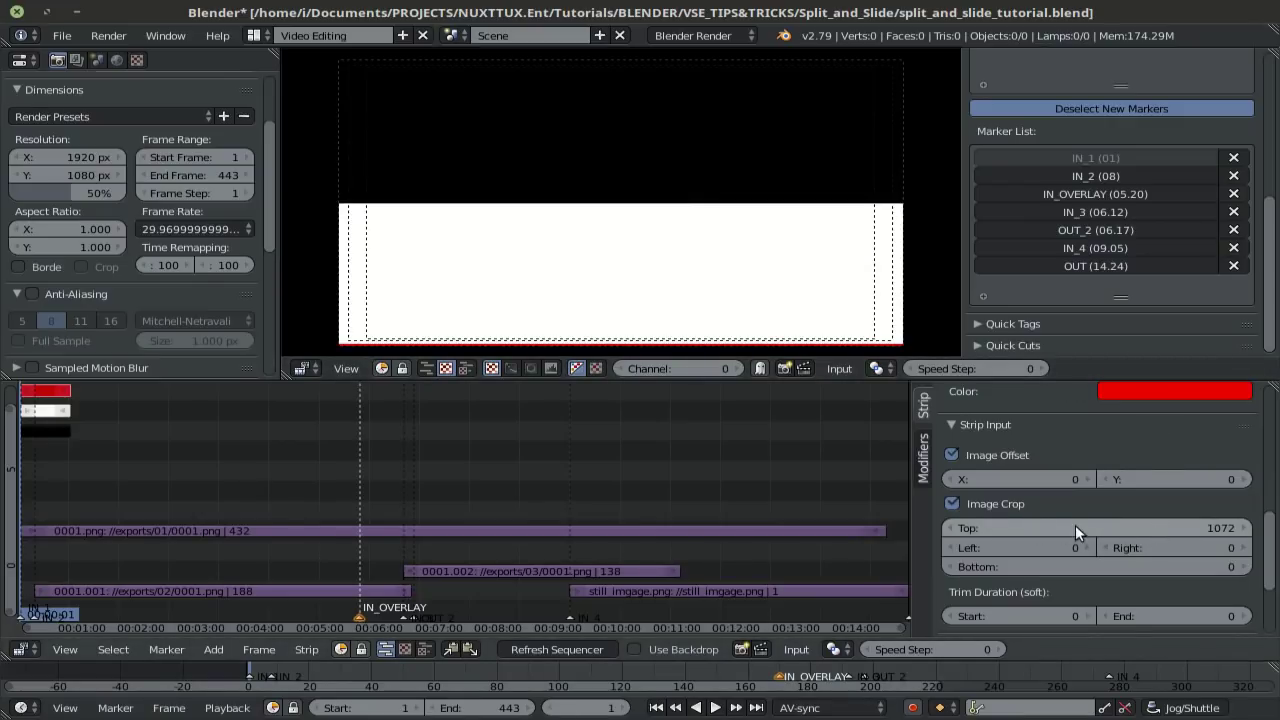
left_click(1160, 479)
type("1072")
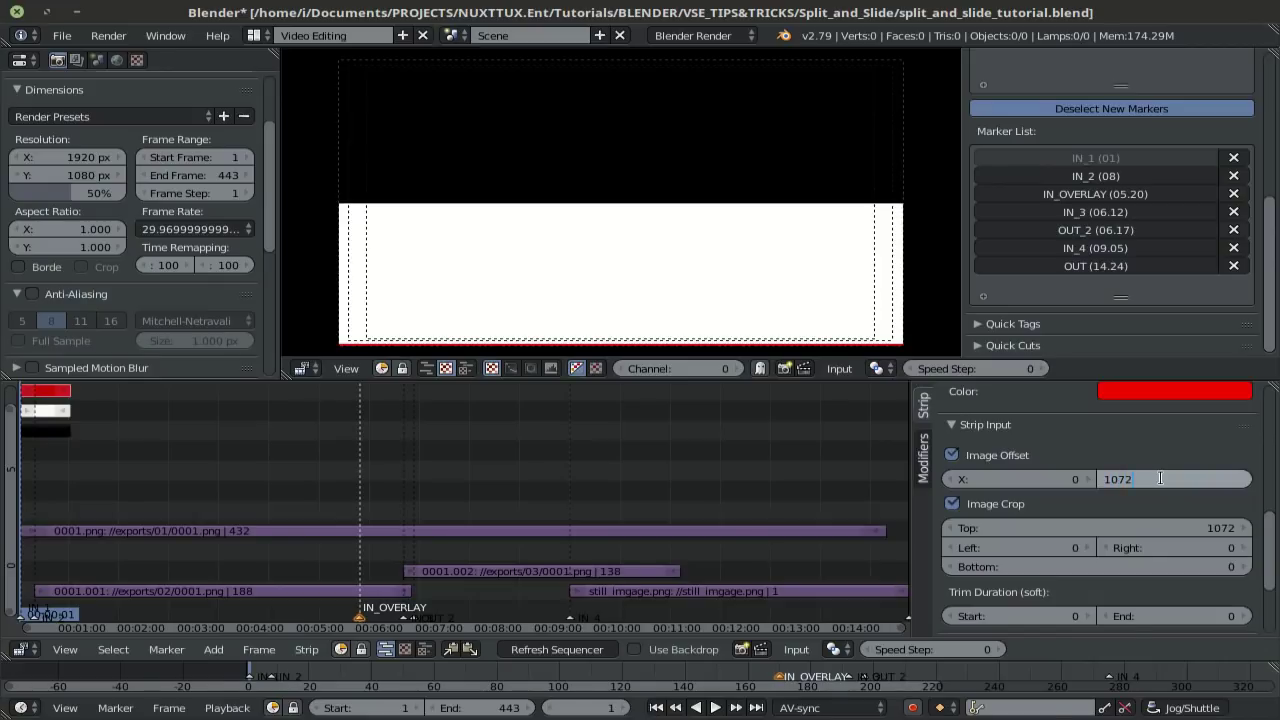
type("/2")
key("Return")
scroll(613, 192, "up", 2)
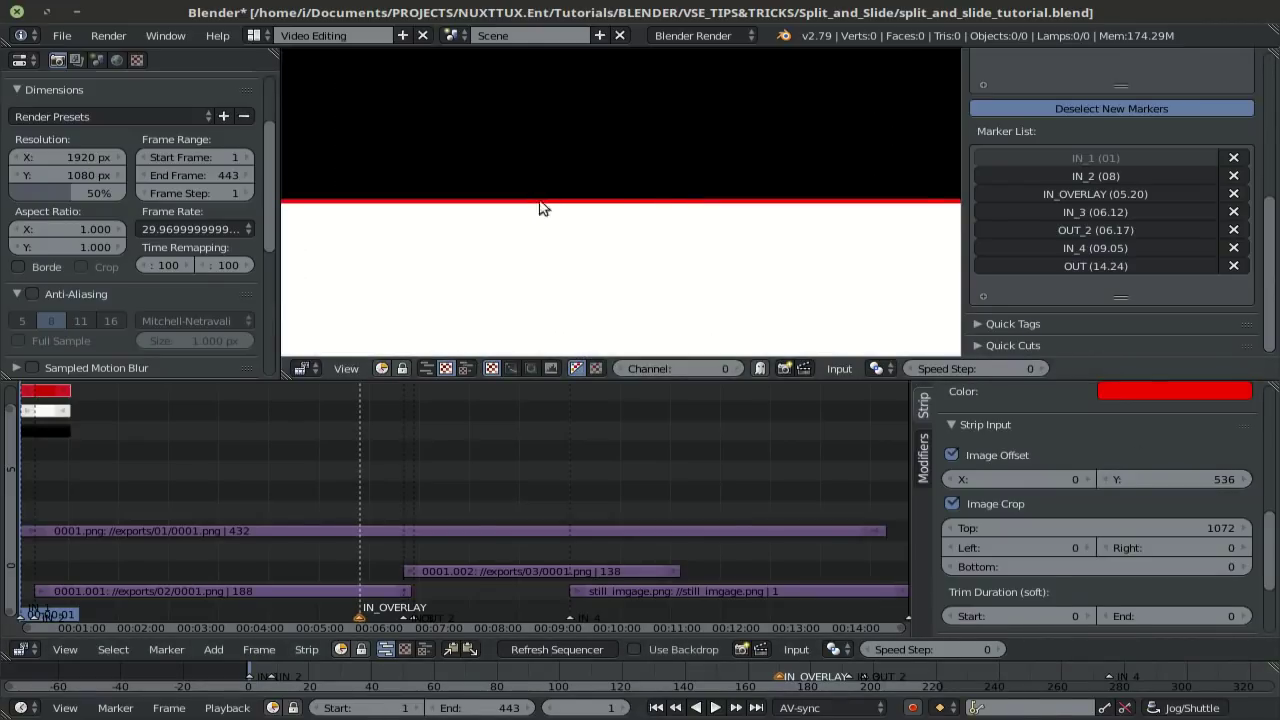
Group the white and black colour strips into a MetaStrip with Ctrl+G.
scroll(627, 215, "down", 2)
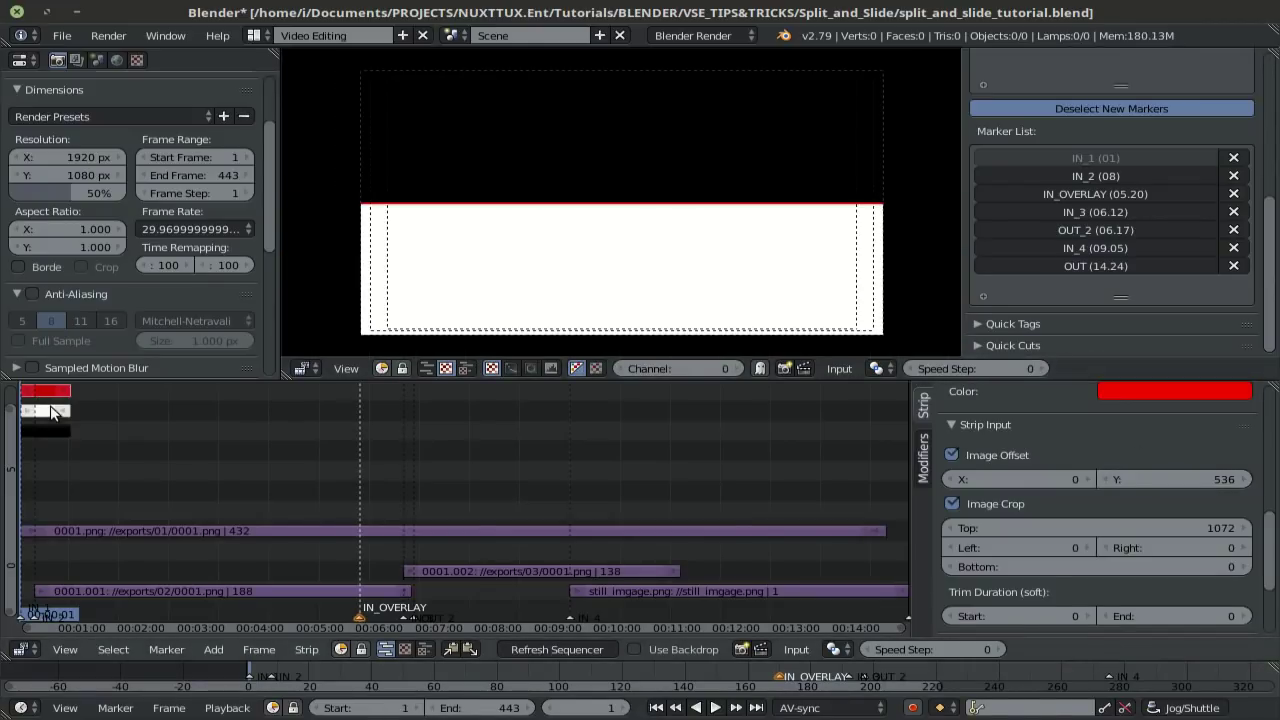
right_click(52, 412)
right_click(52, 432)
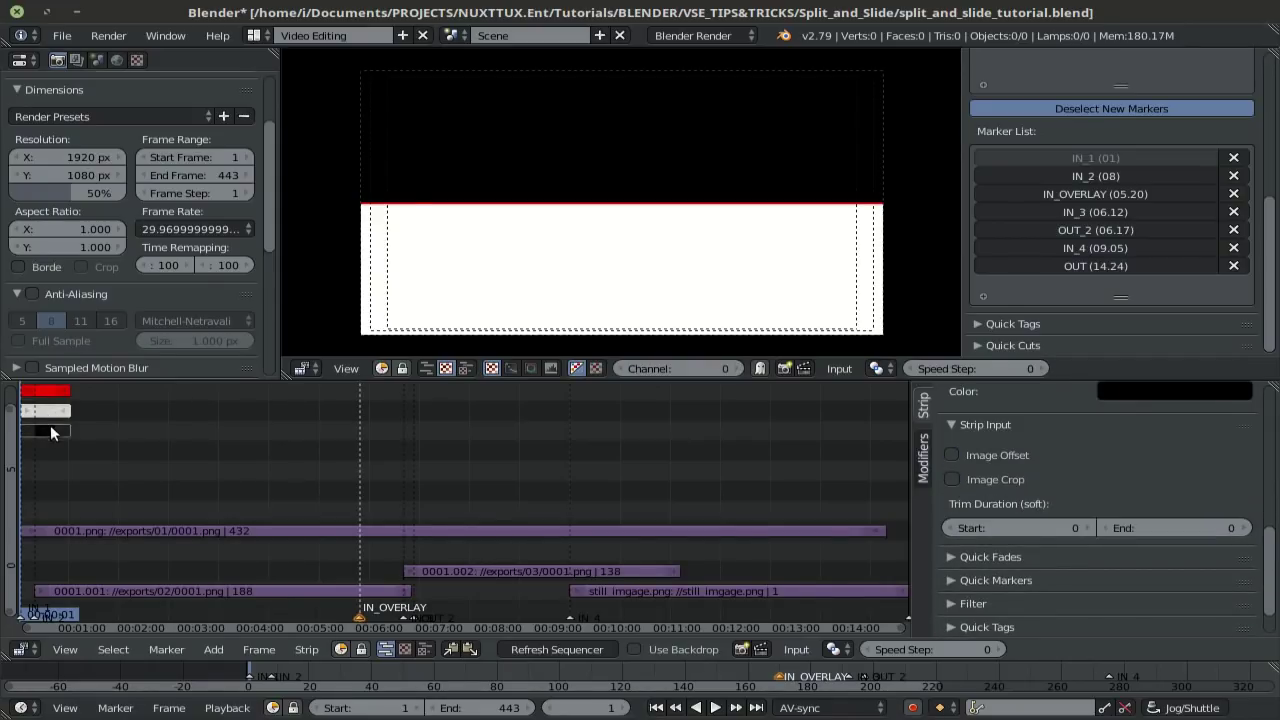
key("ctrl+g")
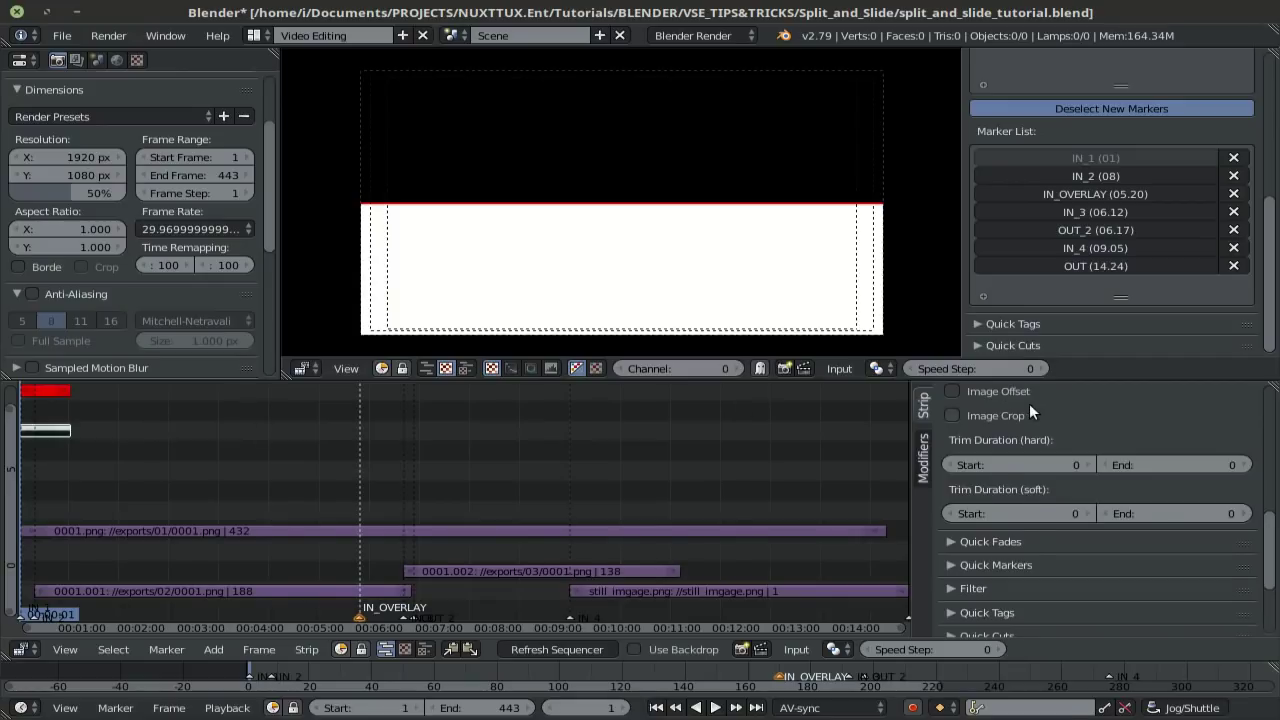
scroll(1029, 403, "up", 5)
scroll(1029, 403, "up", 3)
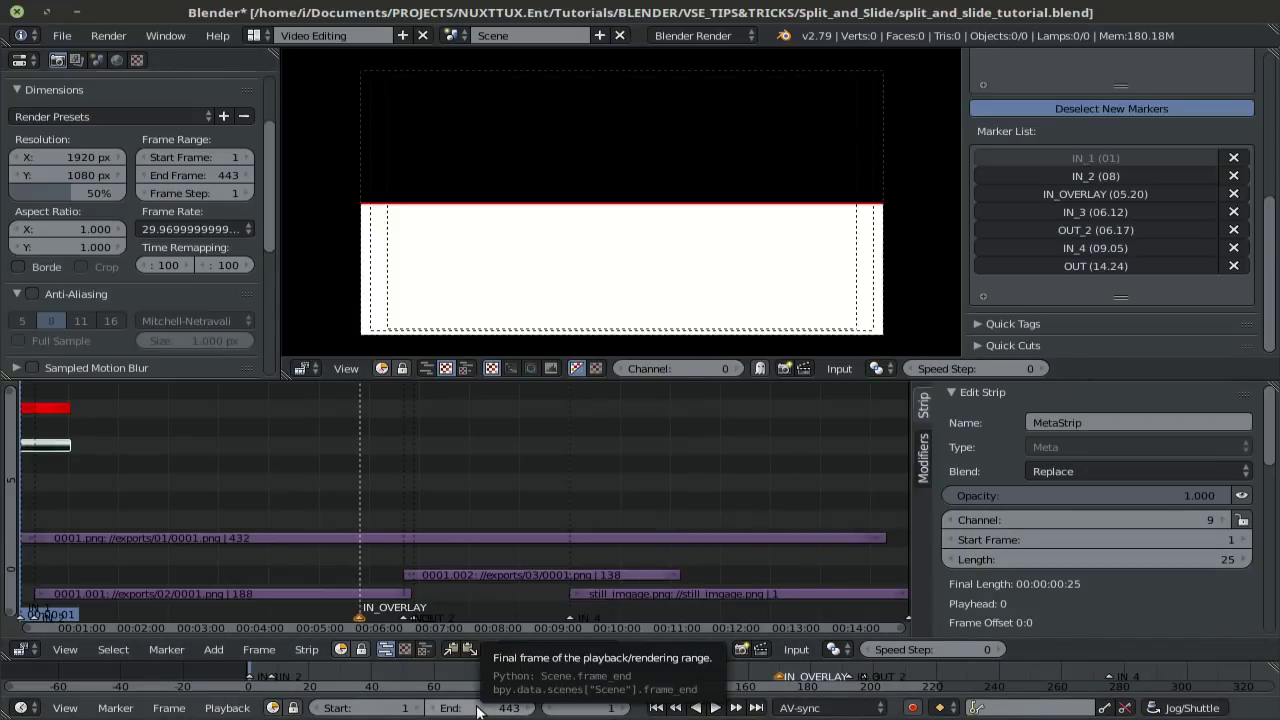
Set the length of the MetaStrip and the red bar strip to 443 frames.
left_click(1082, 561)
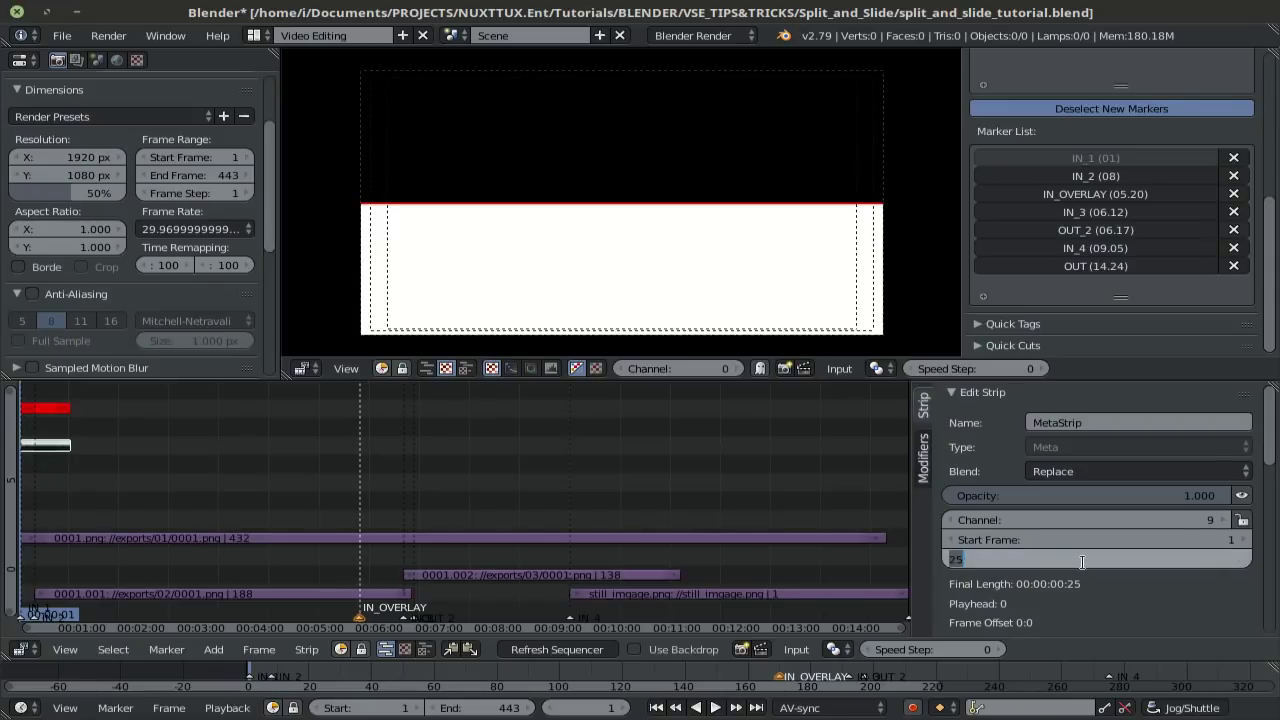
type("443")
key("Return")
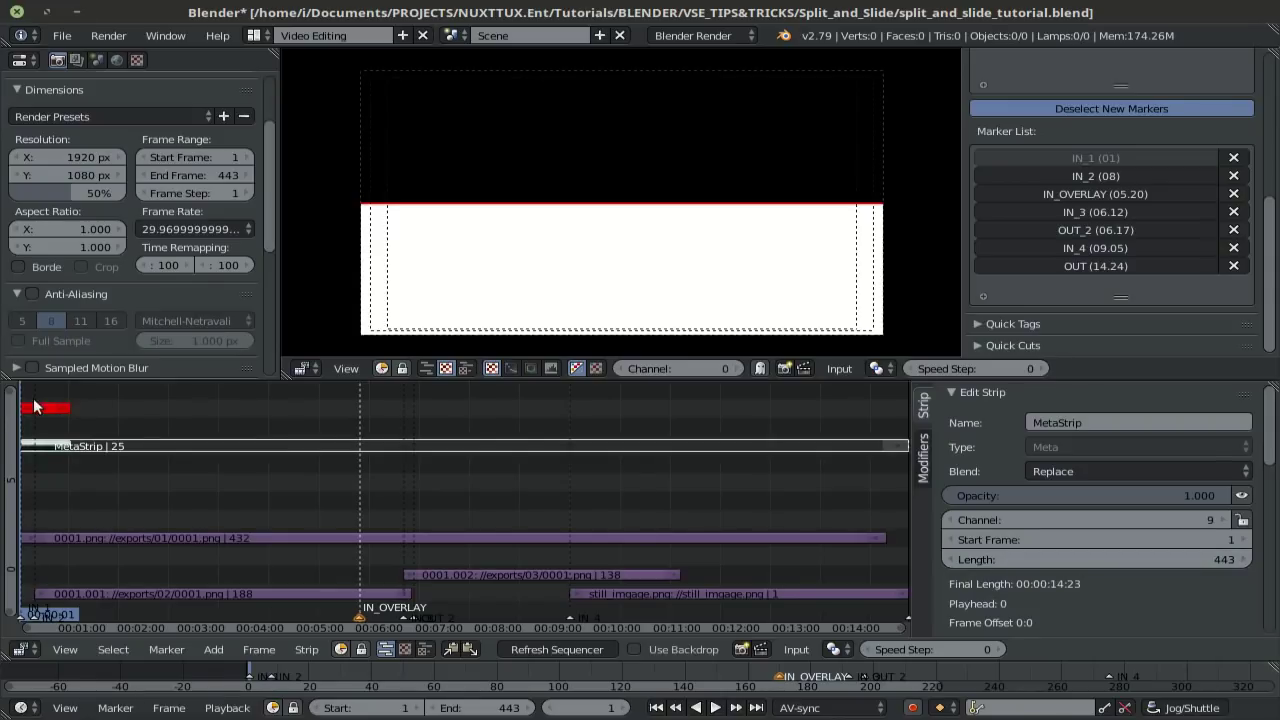
right_click(35, 407)
left_click(1123, 557)
type("443")
key("Return")
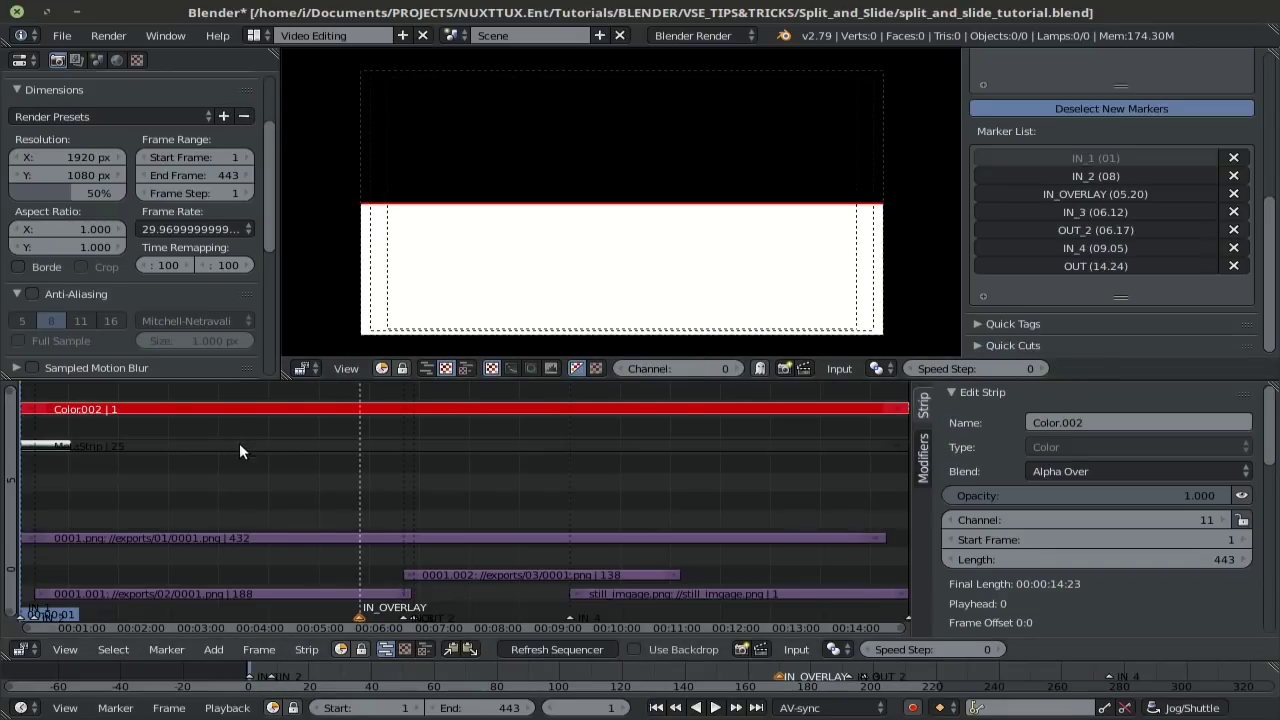
Add a Transform effect strip on the MetaStrip and select its Name field.
right_click(353, 447)
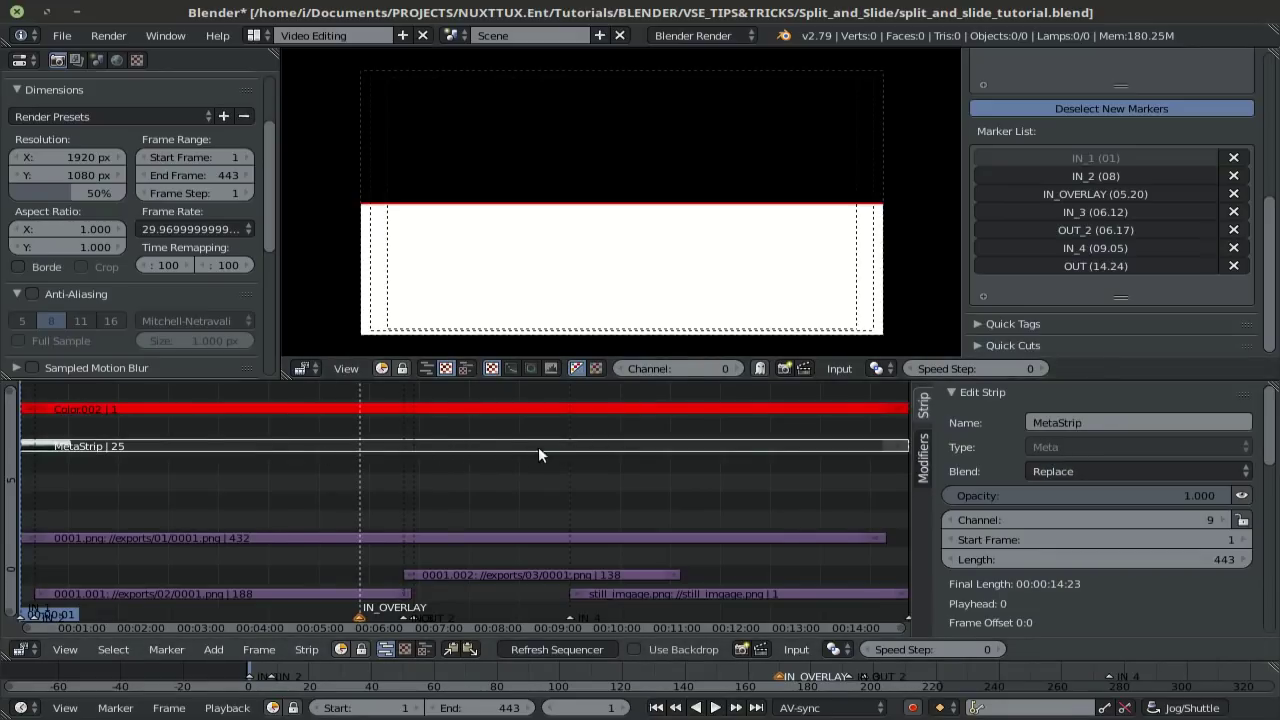
key("shift+r")
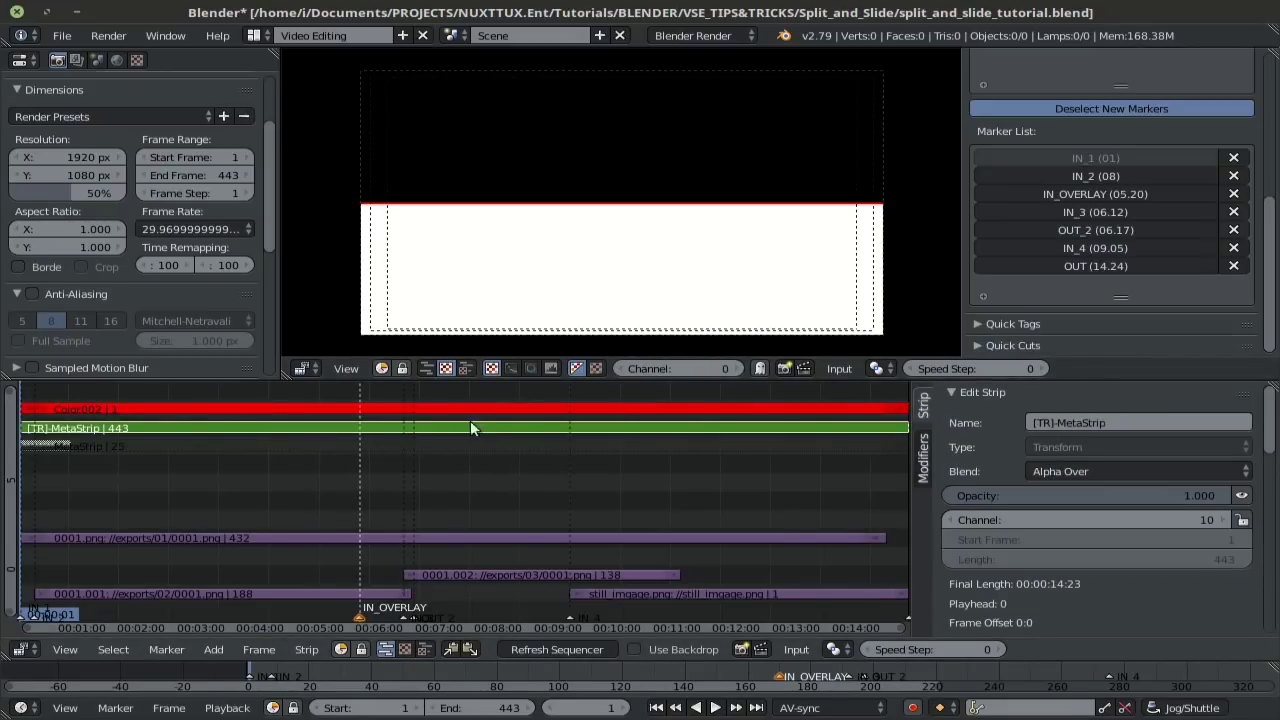
left_click(1103, 424)
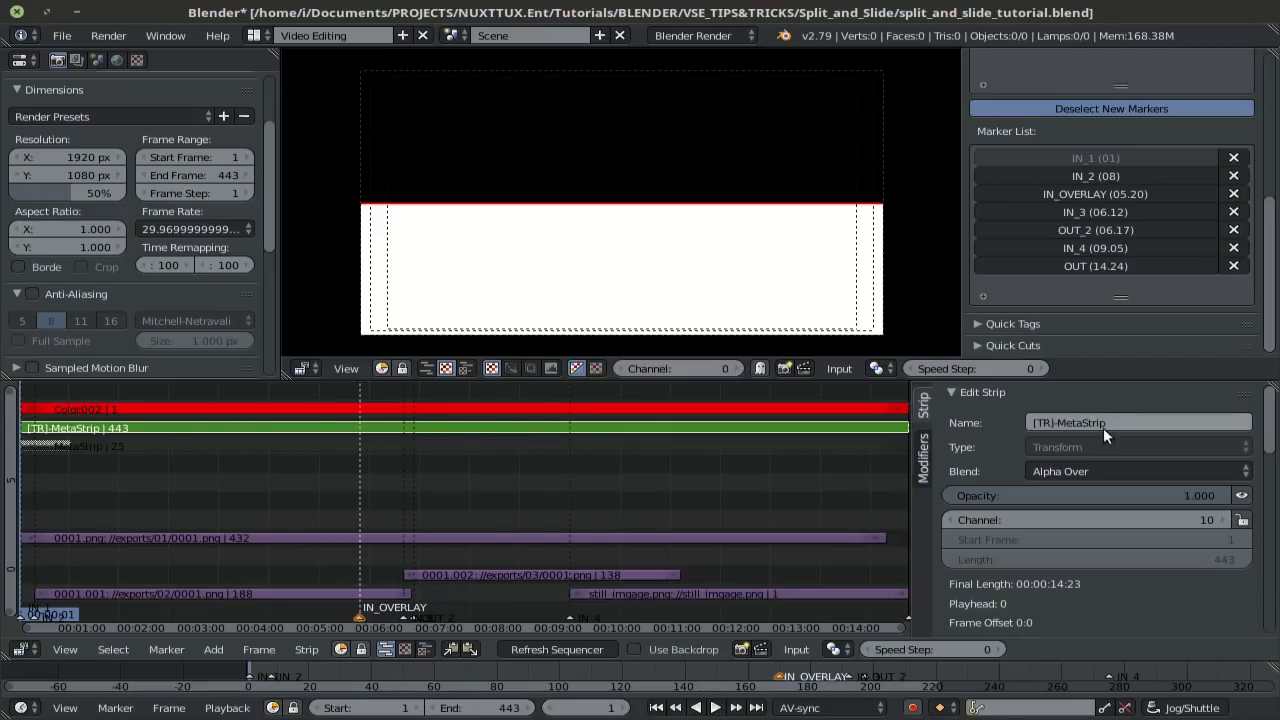
Name the transform SPLIT_MASK, then set the bar strip's green and blue to 1, making it white.
type("SPLIT_MASK")
key("Return")
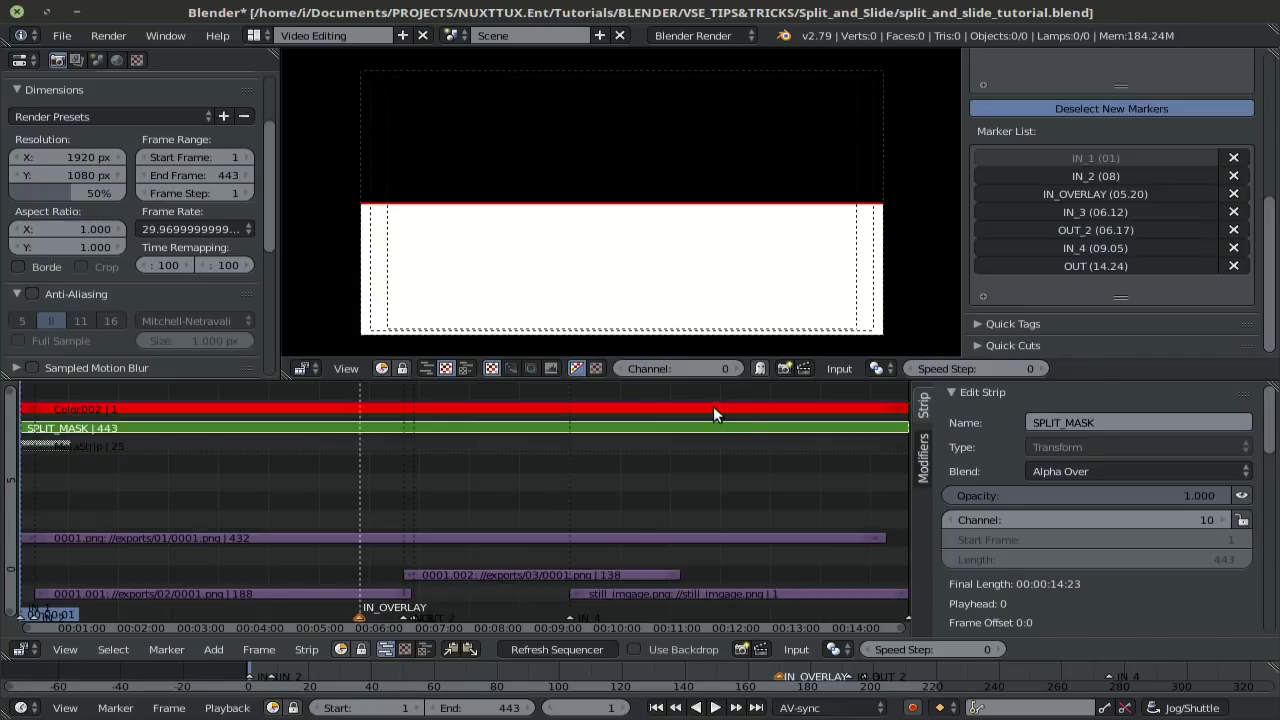
right_click(650, 409)
scroll(1123, 491, "down", 5)
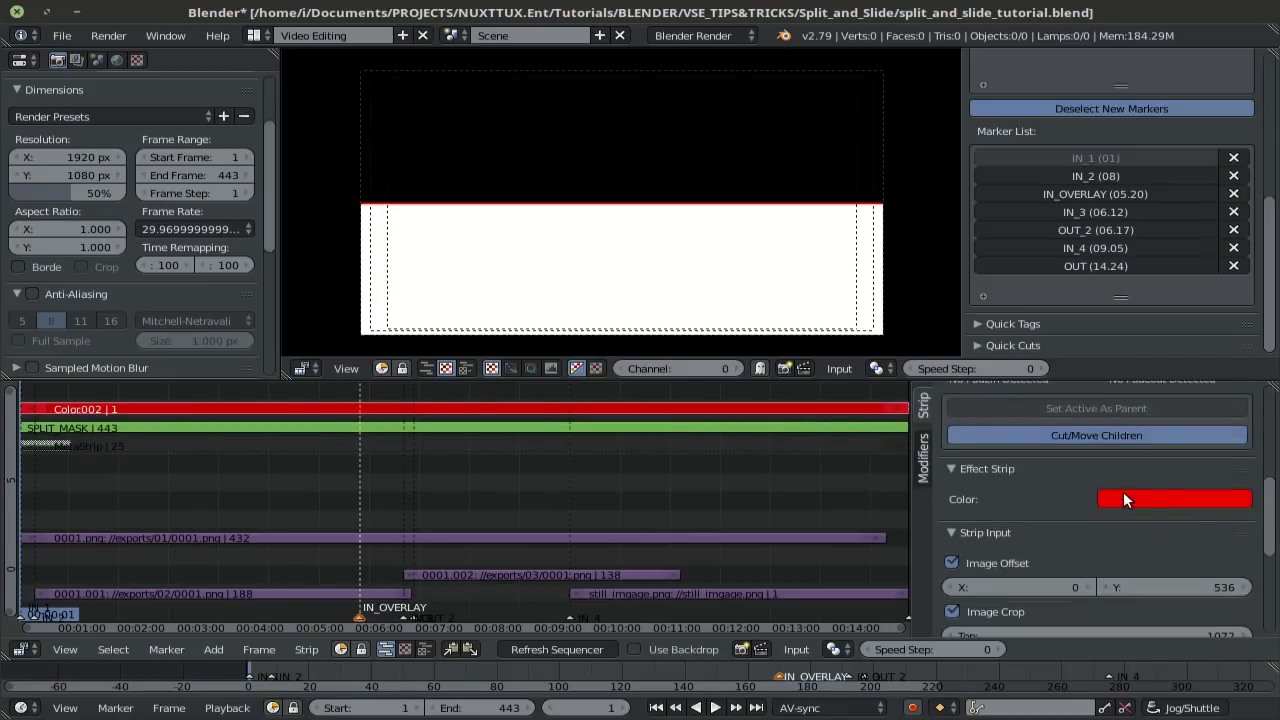
left_click(1123, 495)
left_click(1136, 449)
type("1")
key("Return")
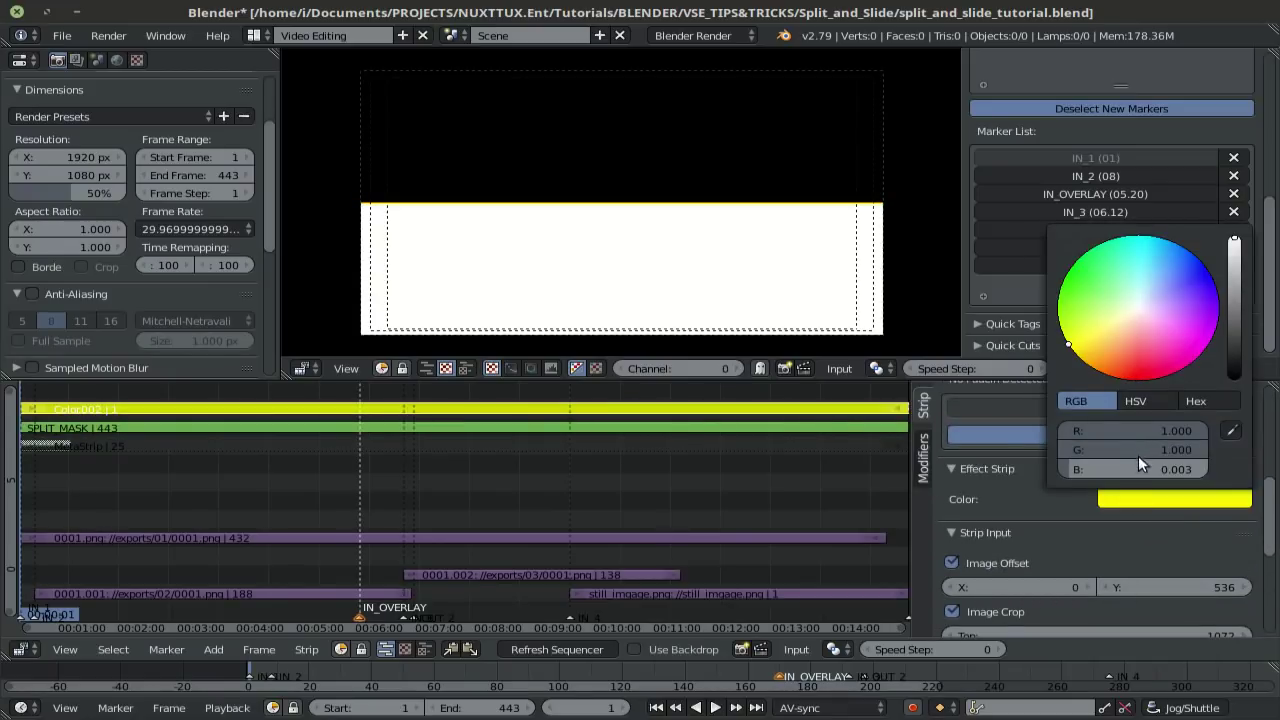
left_click(1140, 466)
type("1")
key("Return")
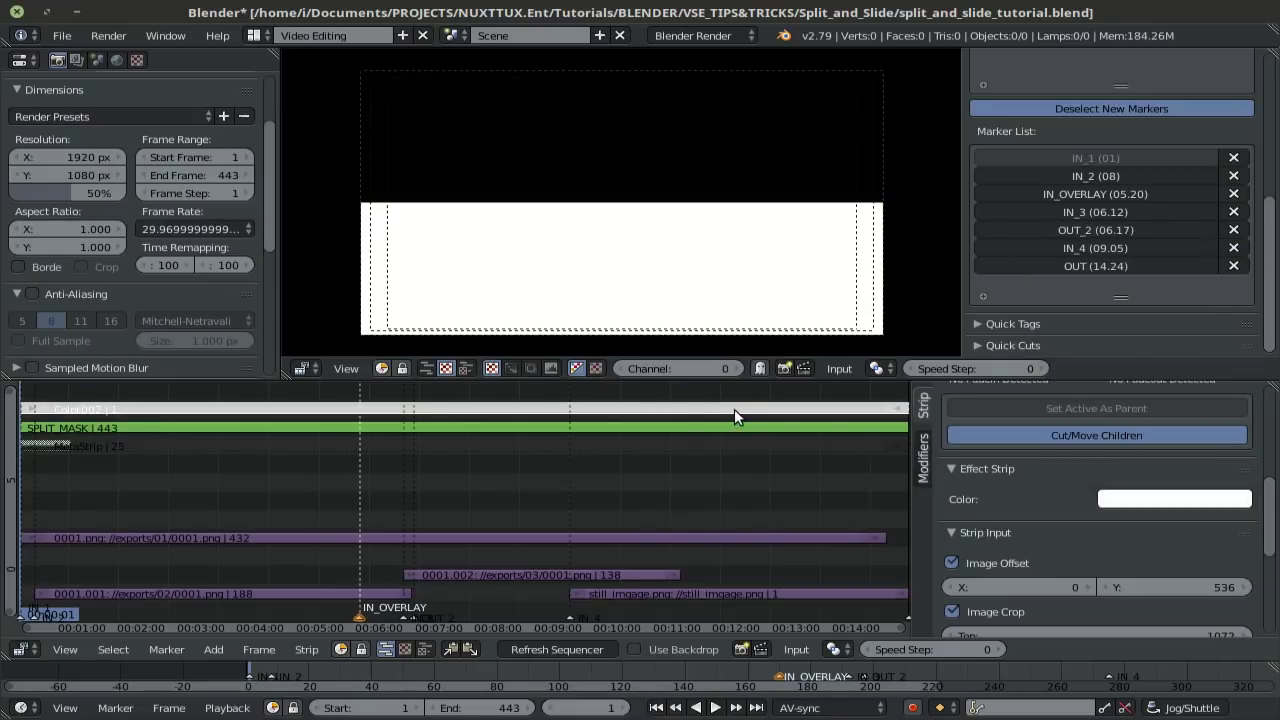
Add a Transform strip over the bar and name it SPLIT_BAR.
key("shift+a")
scroll(1009, 463, "up", 5)
left_click(1119, 423)
type("SPLIT_BAR")
key("Return")
scroll(986, 255, "up", 4)
In Quick Tags, select SPLIT_MASK and SPLIT_BAR and add the new tag SPLIT_CONTROL.
left_click(986, 252)
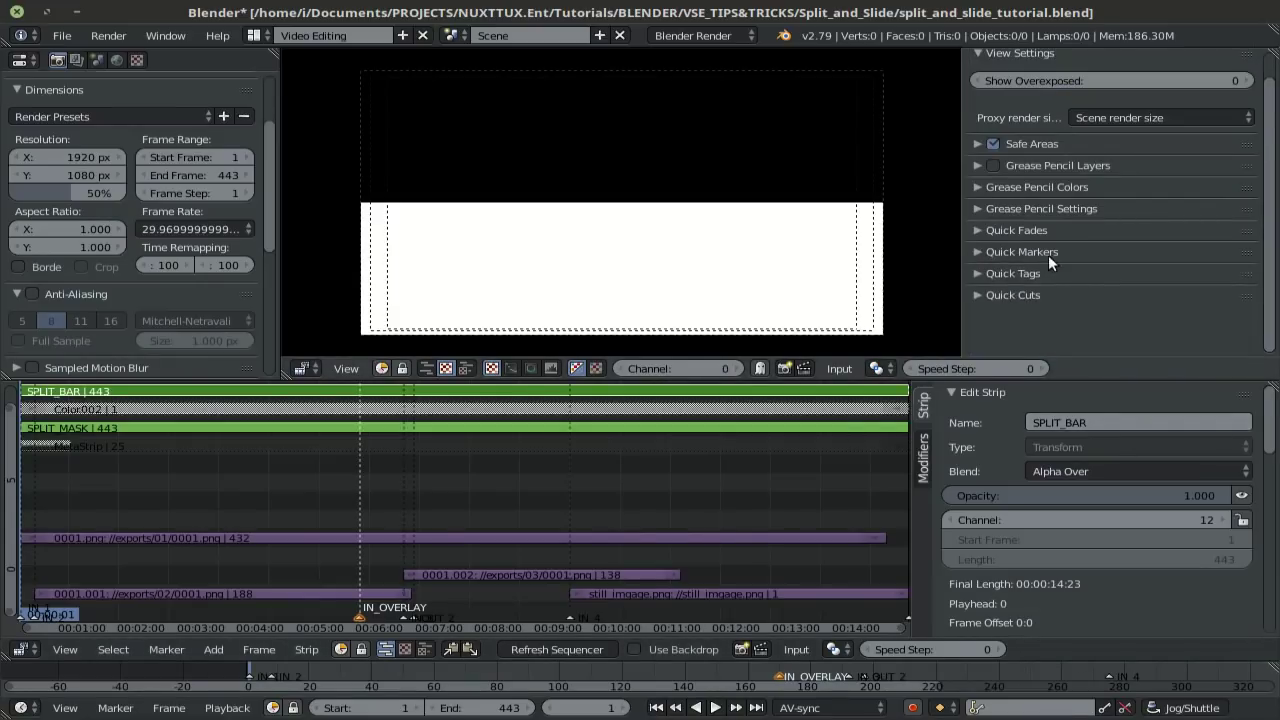
left_click(1029, 270)
right_click(509, 428)
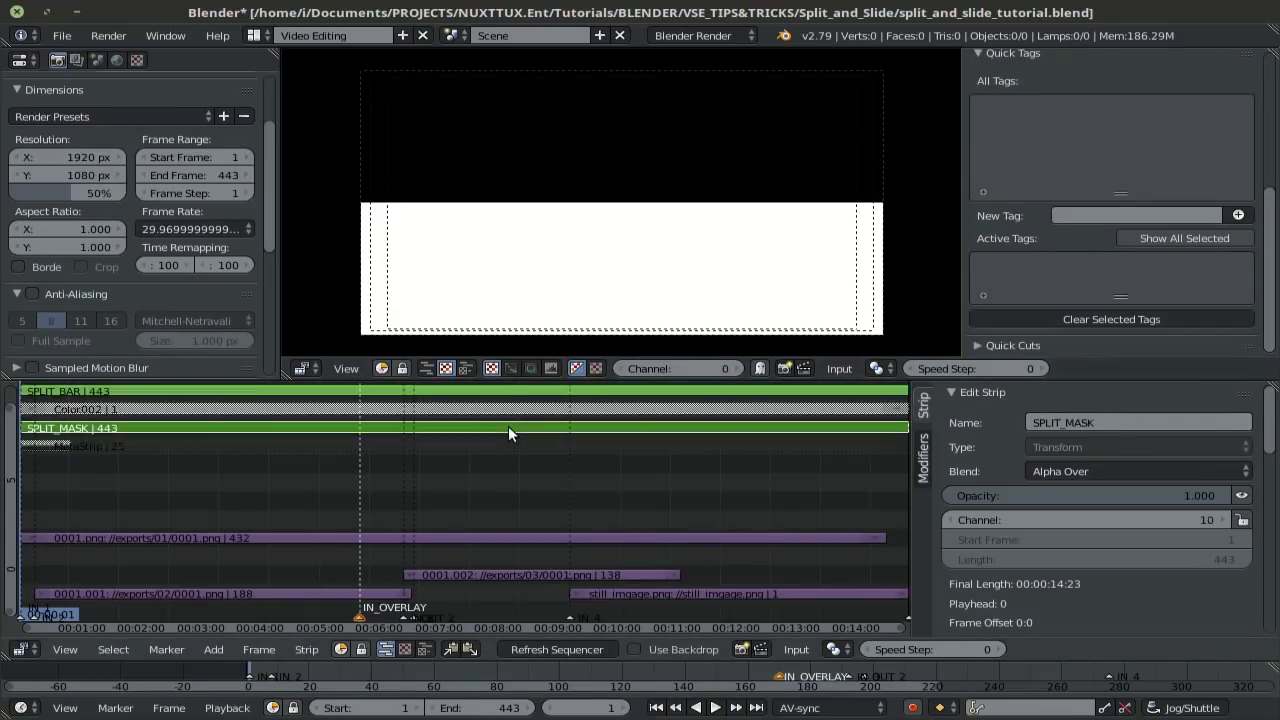
right_click(615, 392)
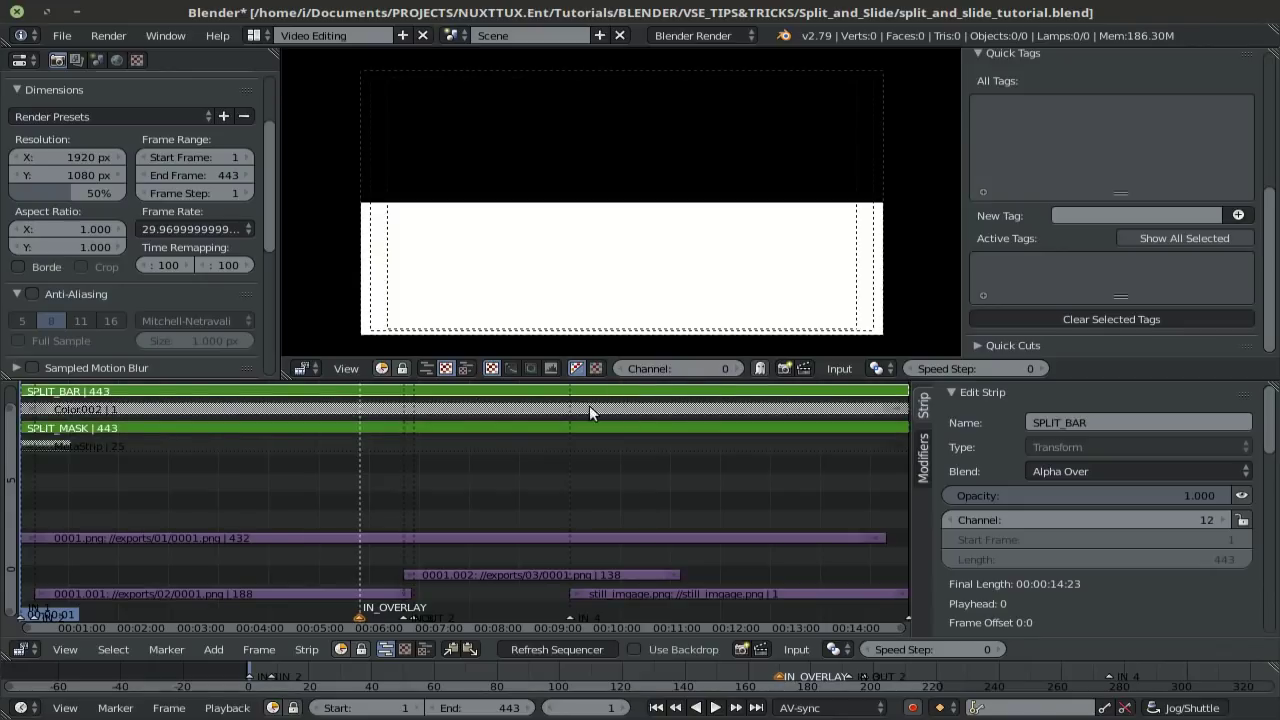
scroll(589, 405, "down", 1)
left_click(1103, 215)
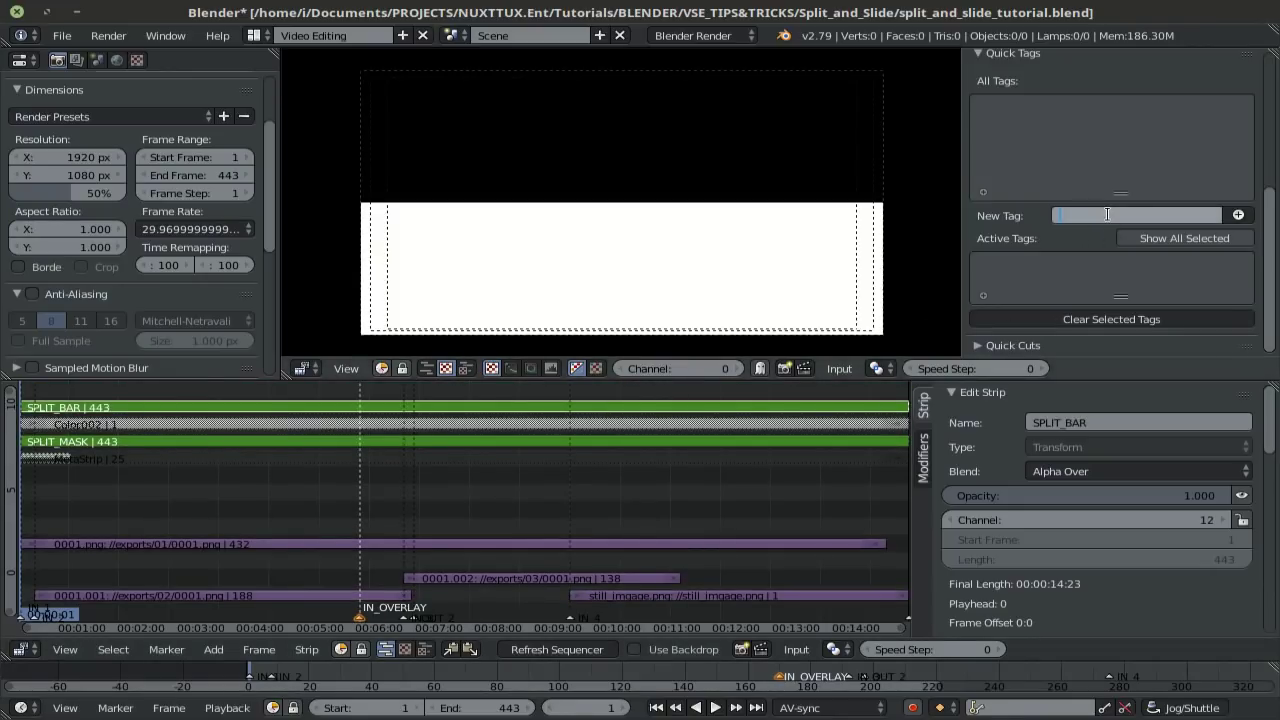
type("SPLIT_CONTROL")
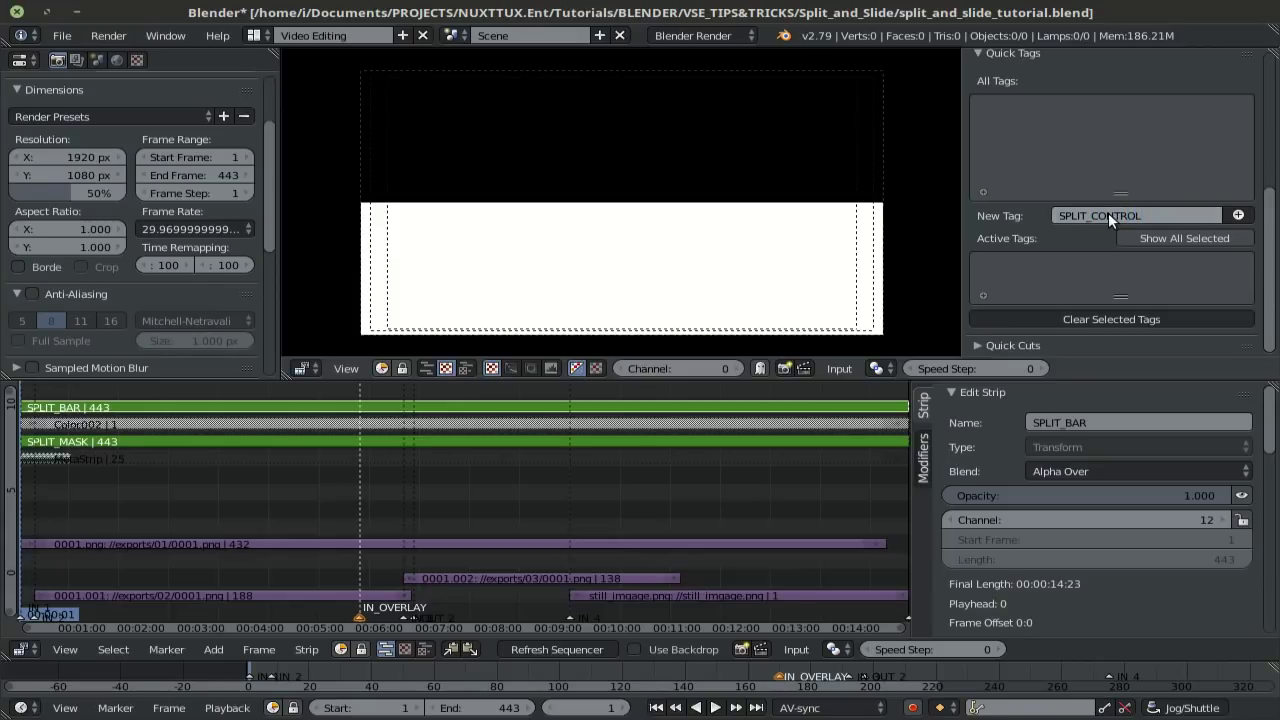
left_click(1238, 215)
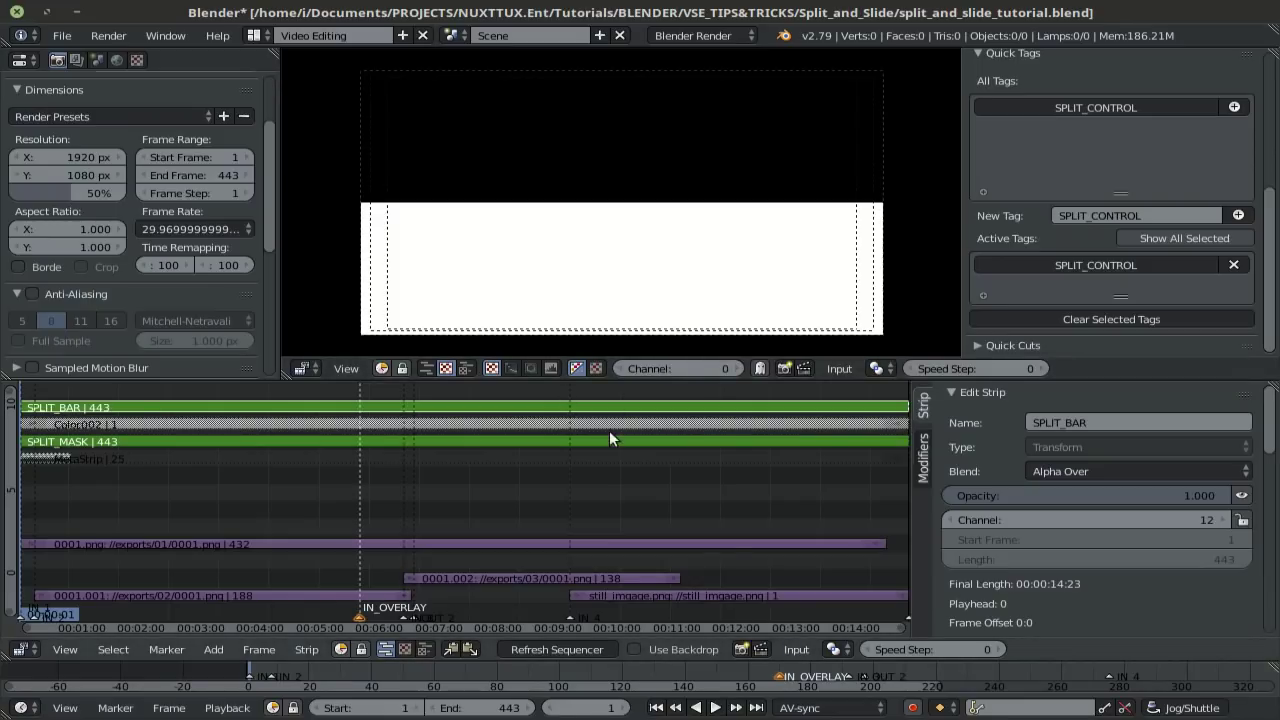
Unmute SPLIT_MASK at 0.5 opacity, select the SPLIT_CONTROL strips and begin rotating the mask.
left_click(693, 441)
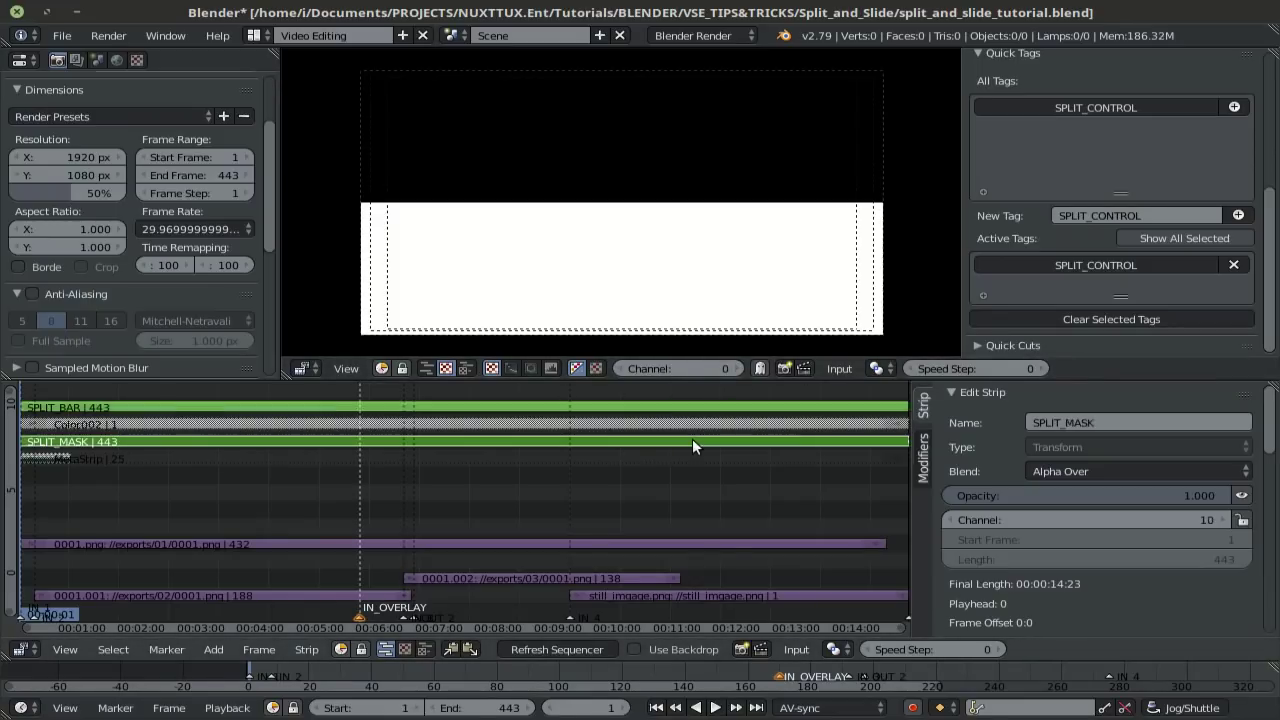
key("alt+h")
left_click(1070, 497)
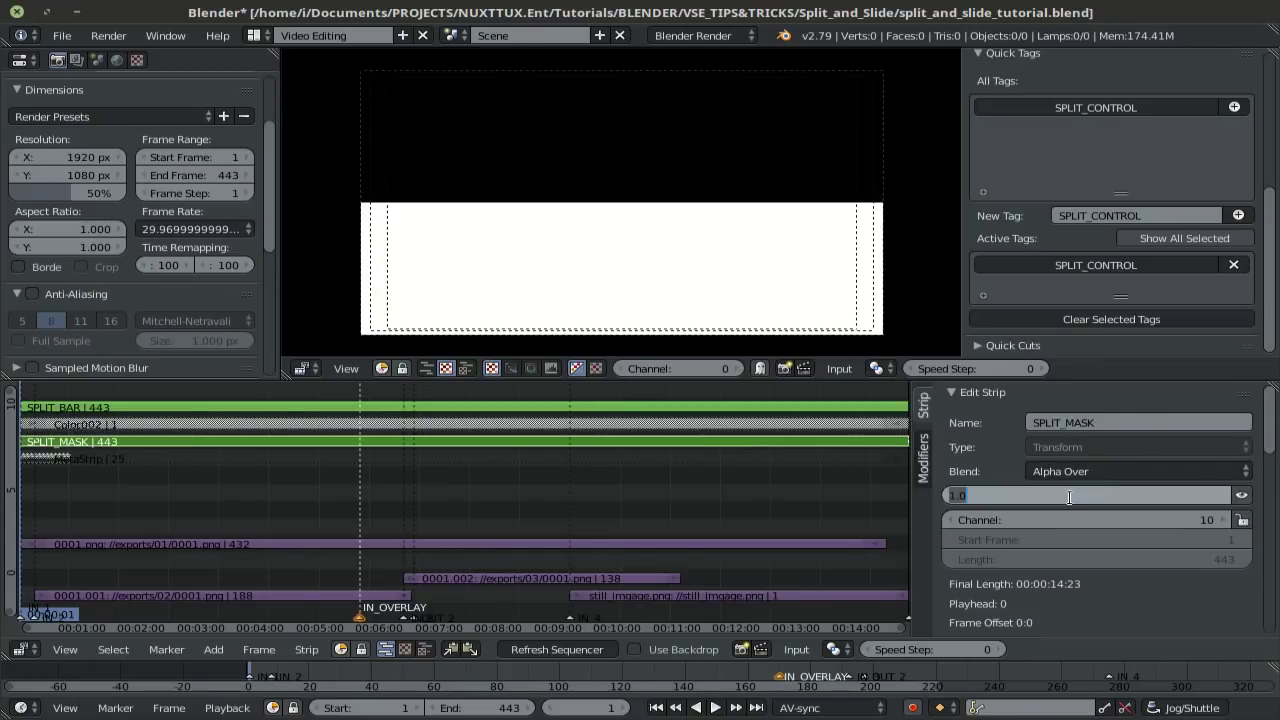
type("0.5")
key("Return")
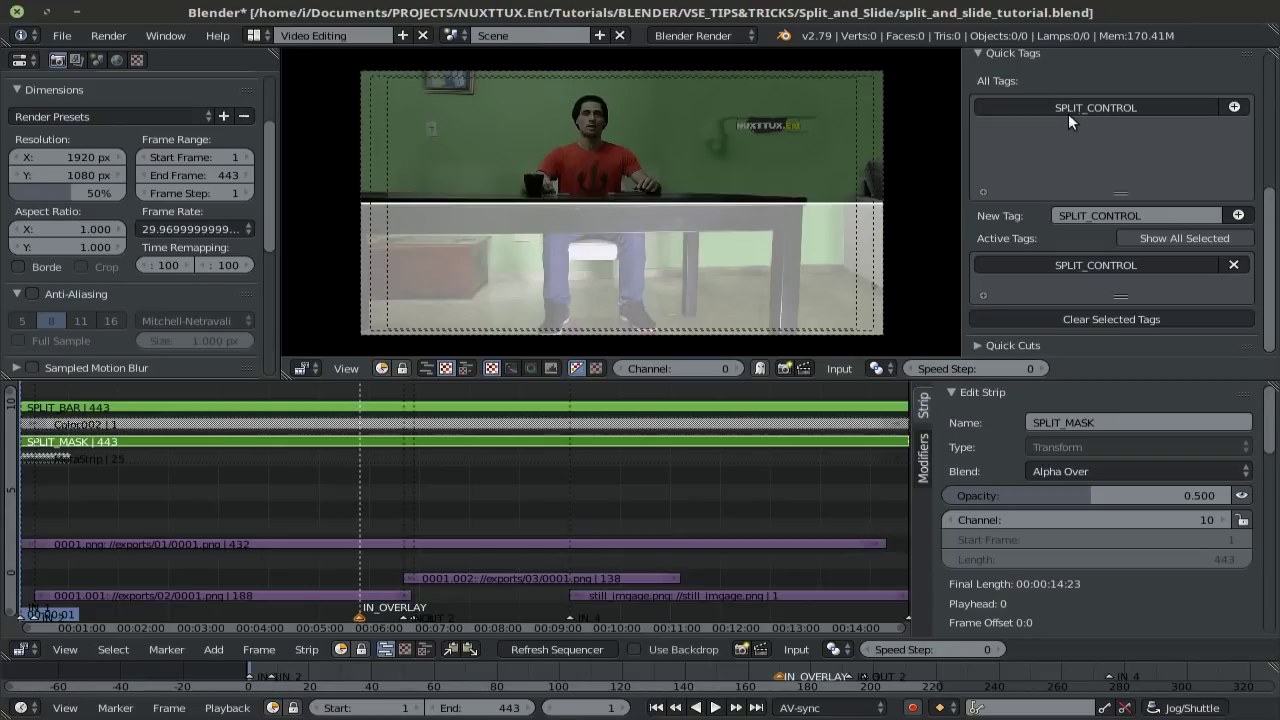
left_click(1097, 104)
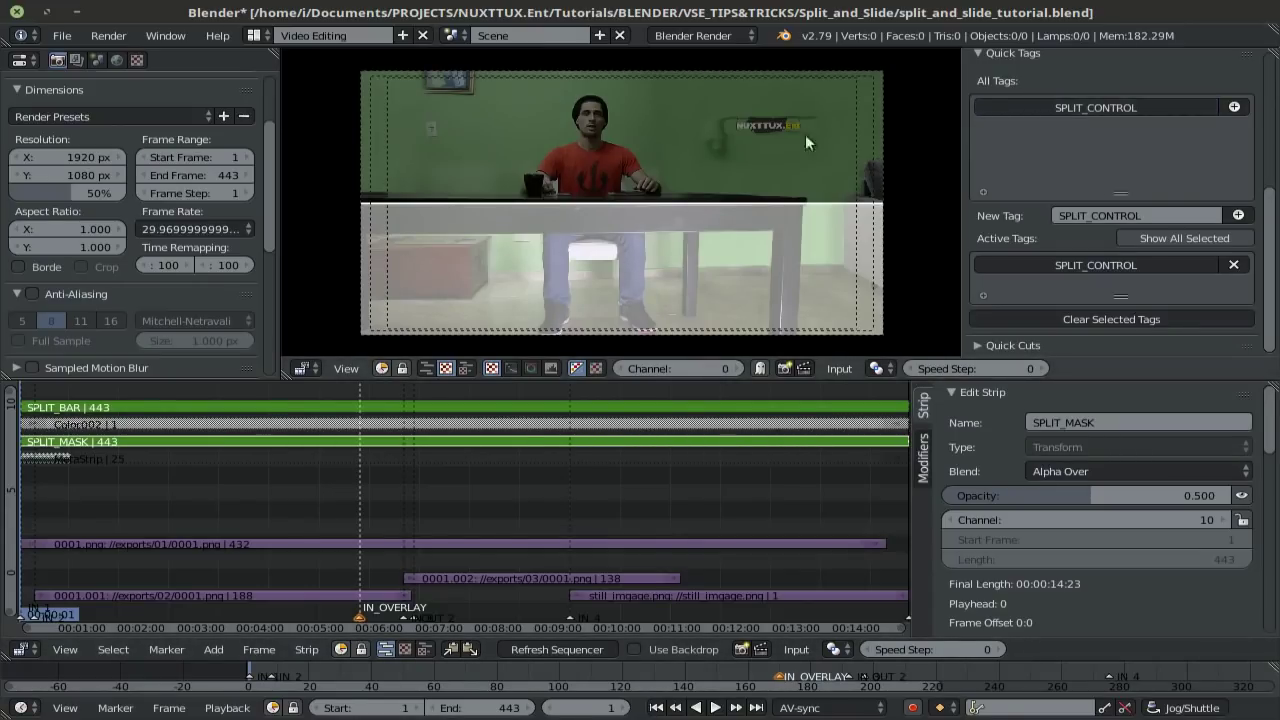
key("r")
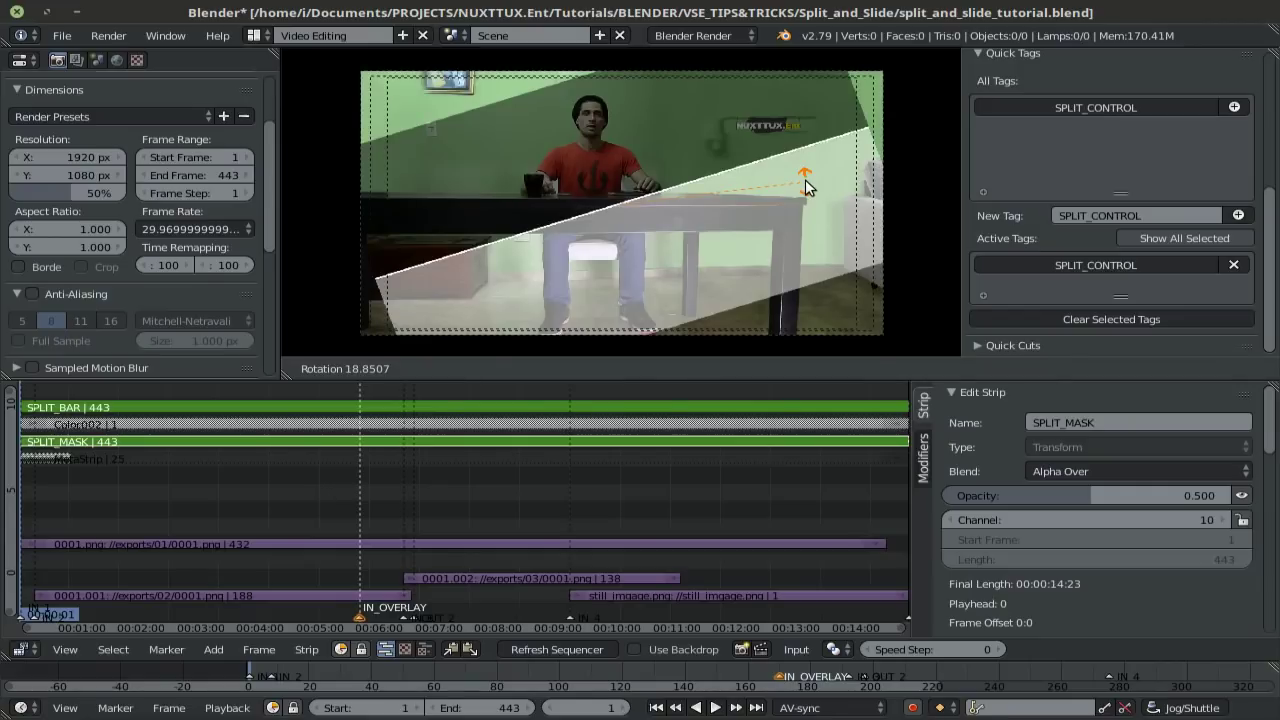
Fix the mask's rotation at 18.851° and set its scale to X 2, Y 5.
left_click(806, 186)
scroll(986, 457, "down", 5)
scroll(1009, 454, "up", 5)
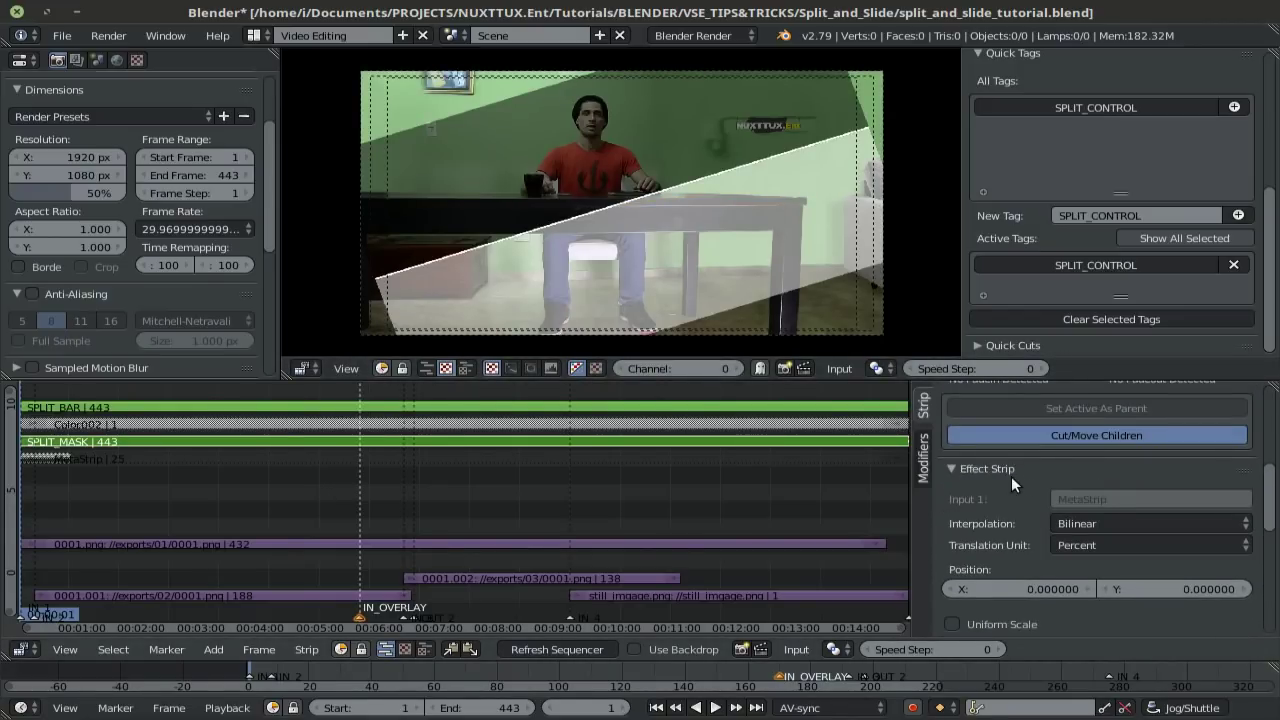
scroll(1011, 476, "down", 4)
left_click(1023, 524)
type("2")
key("Return")
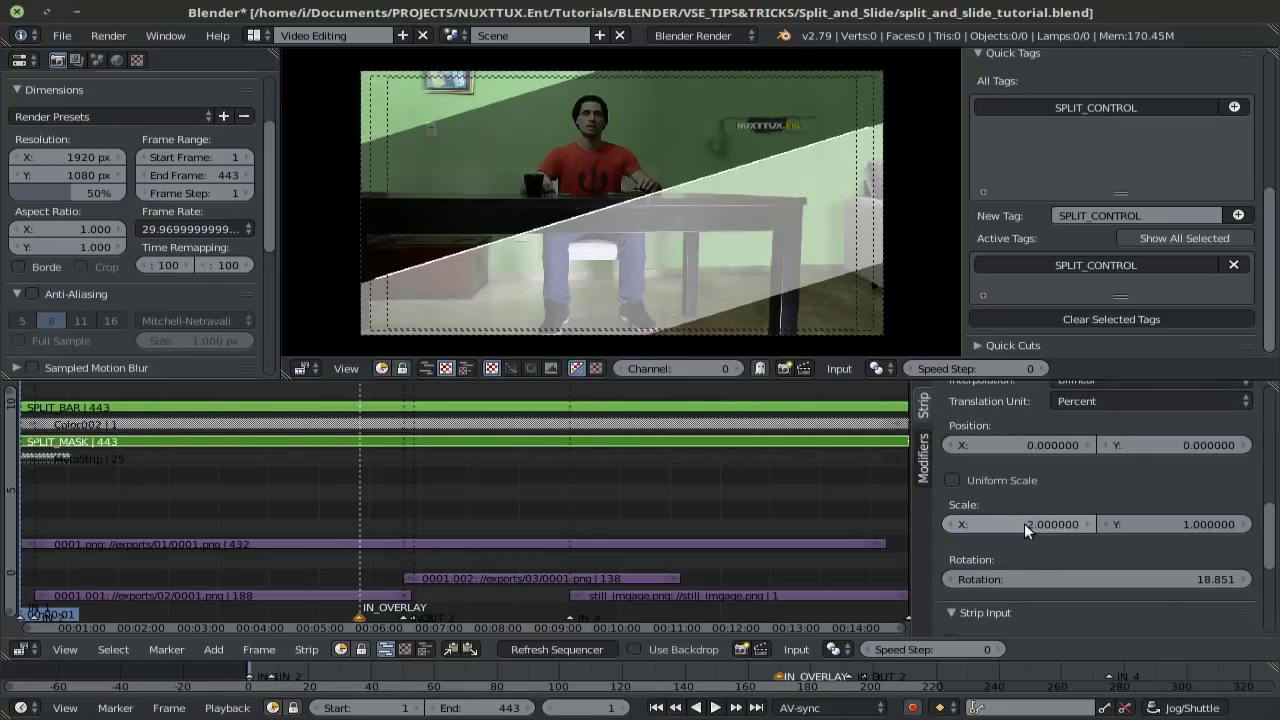
left_click(1190, 524)
type("5")
key("Return")
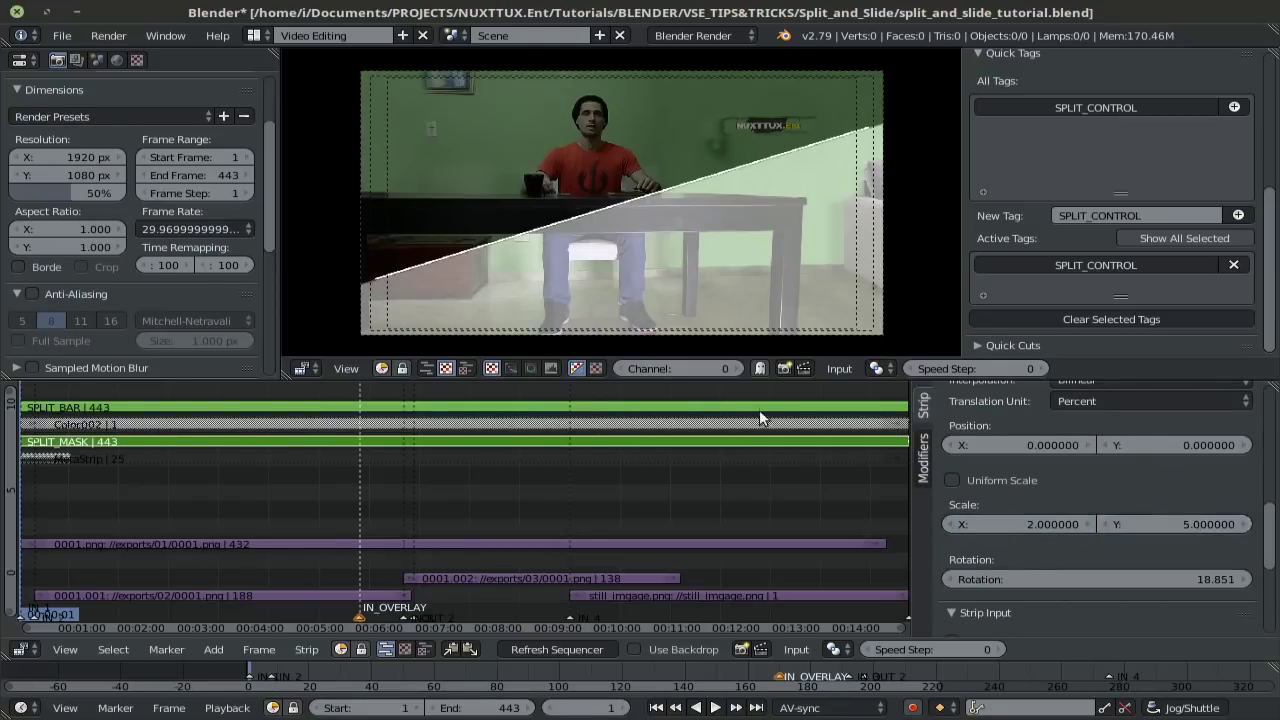
Set SPLIT_BAR's horizontal scale to 2, then select the bar image strip.
right_click(655, 402)
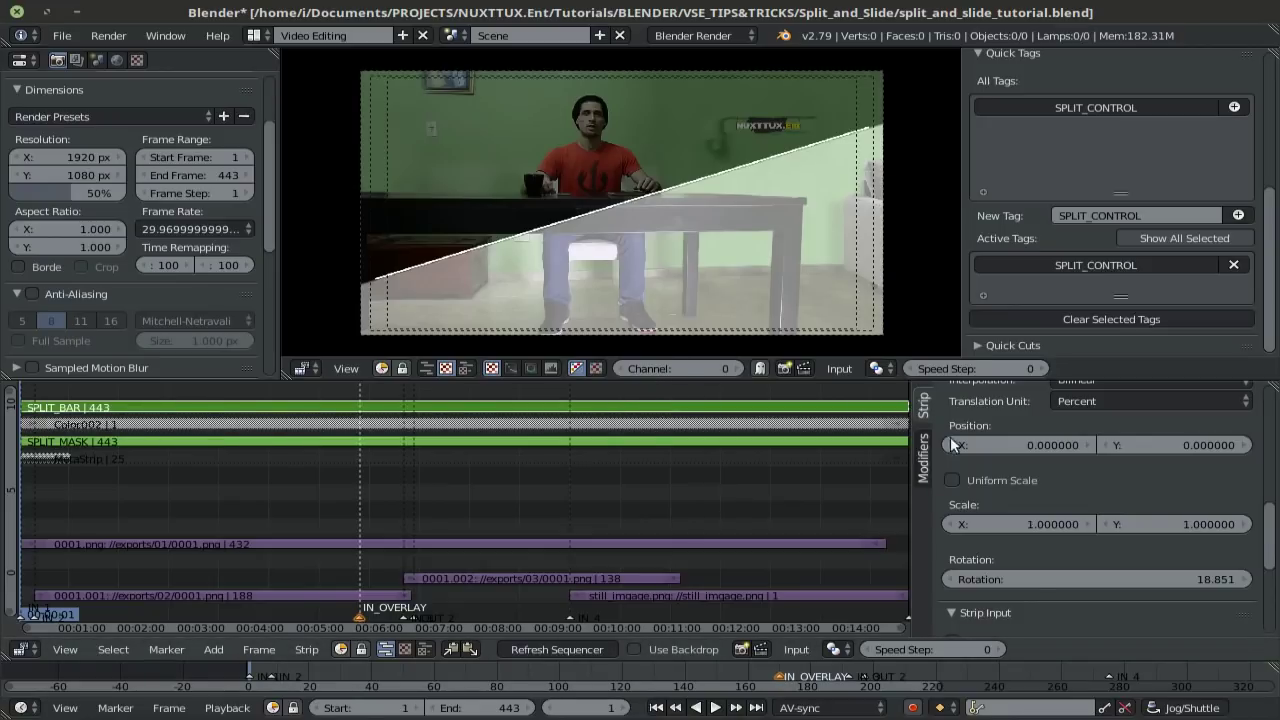
left_click(1039, 524)
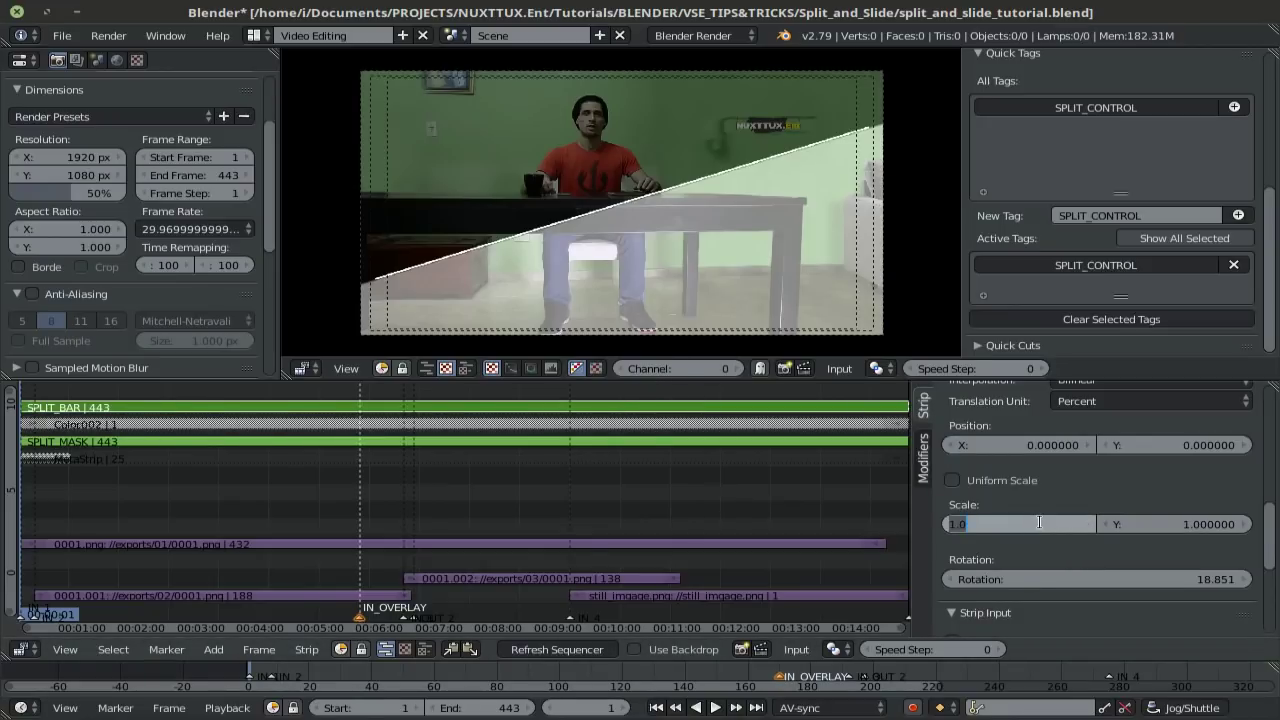
type("2")
key("Return")
right_click(651, 431)
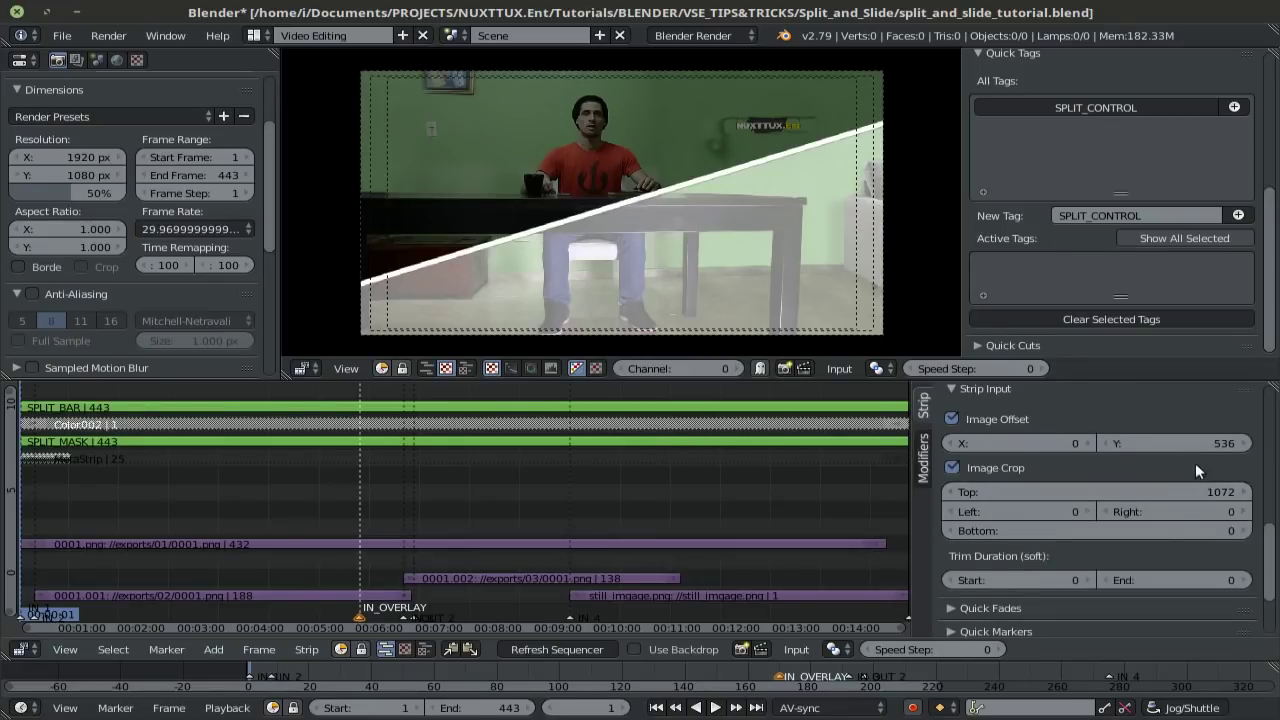
Set the bar image's top crop to 1075 and Y offset to 1075/2 (538).
left_click(1131, 491)
key("End")
key("BackSpace")
type("5")
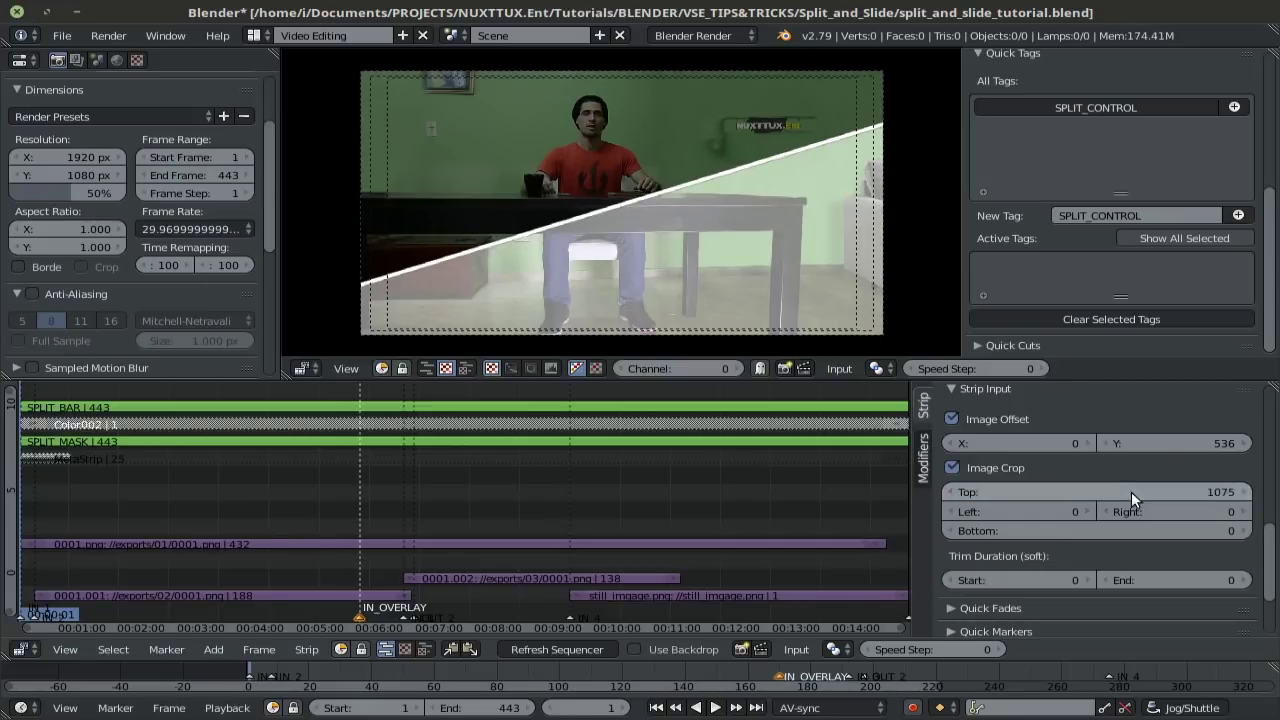
key("Return")
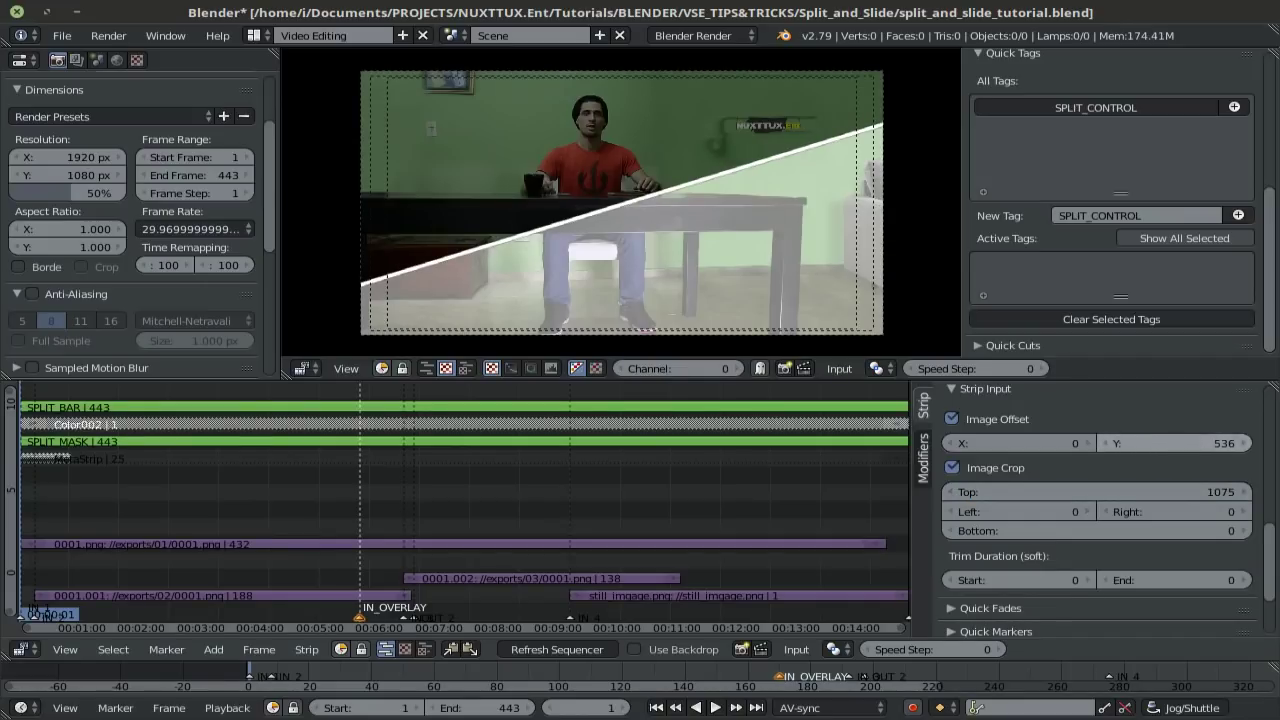
left_click(1175, 443)
type("1075/2")
key("Return")
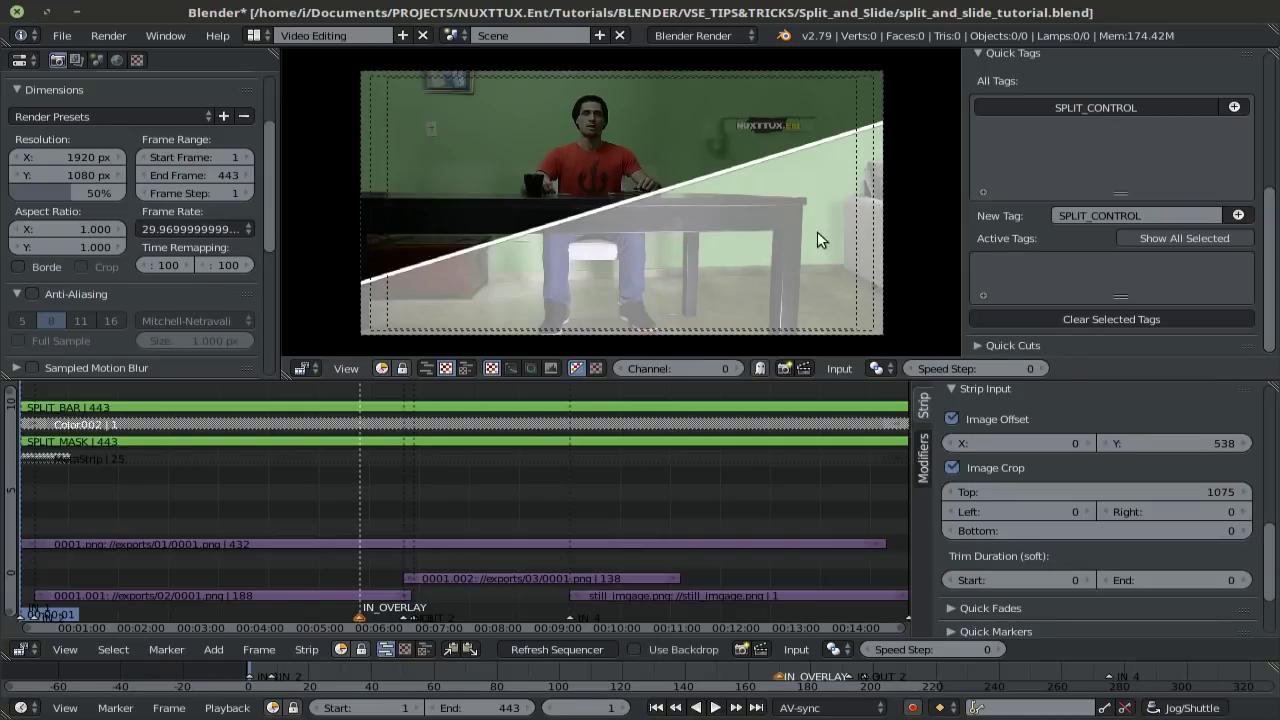
Rotate the SPLIT_CONTROL strips to -28.266° and save over the project file.
left_click(1122, 108)
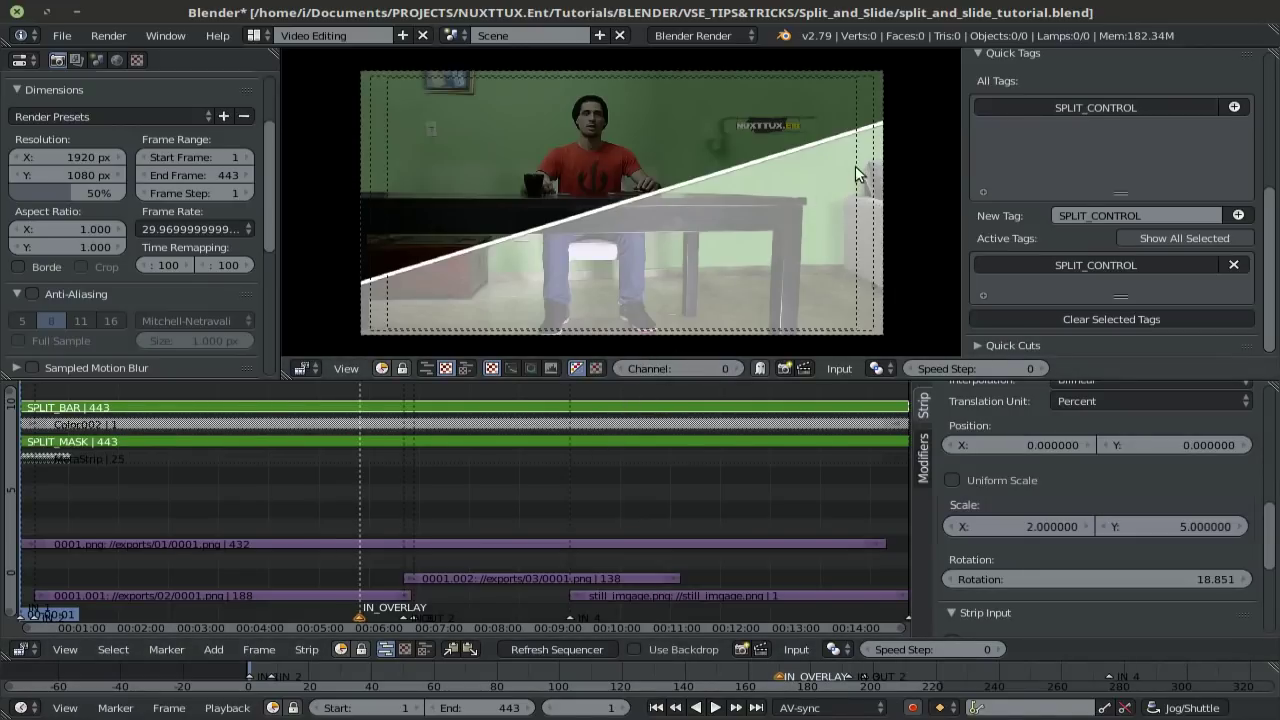
key("r")
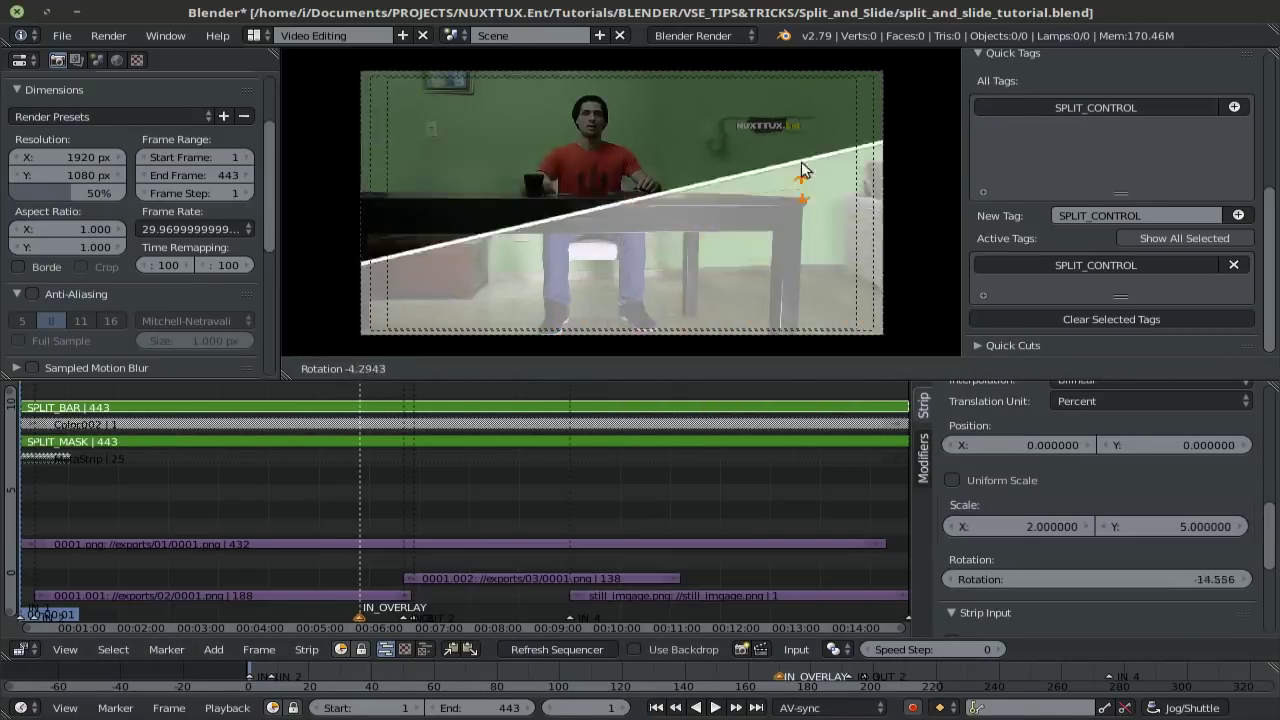
left_click(757, 266)
key("ctrl+s")
left_click(757, 266)
Cancel the move and clear the split's rotation back to 0.
key("g")
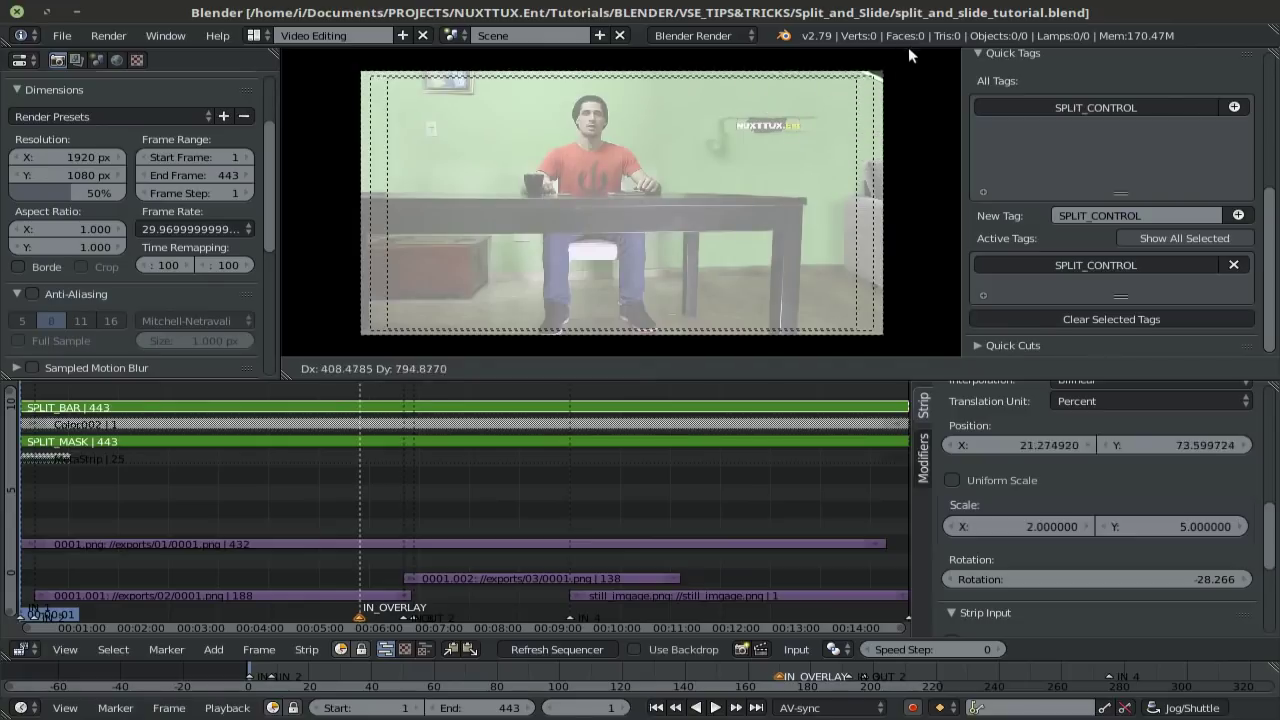
right_click(632, 202)
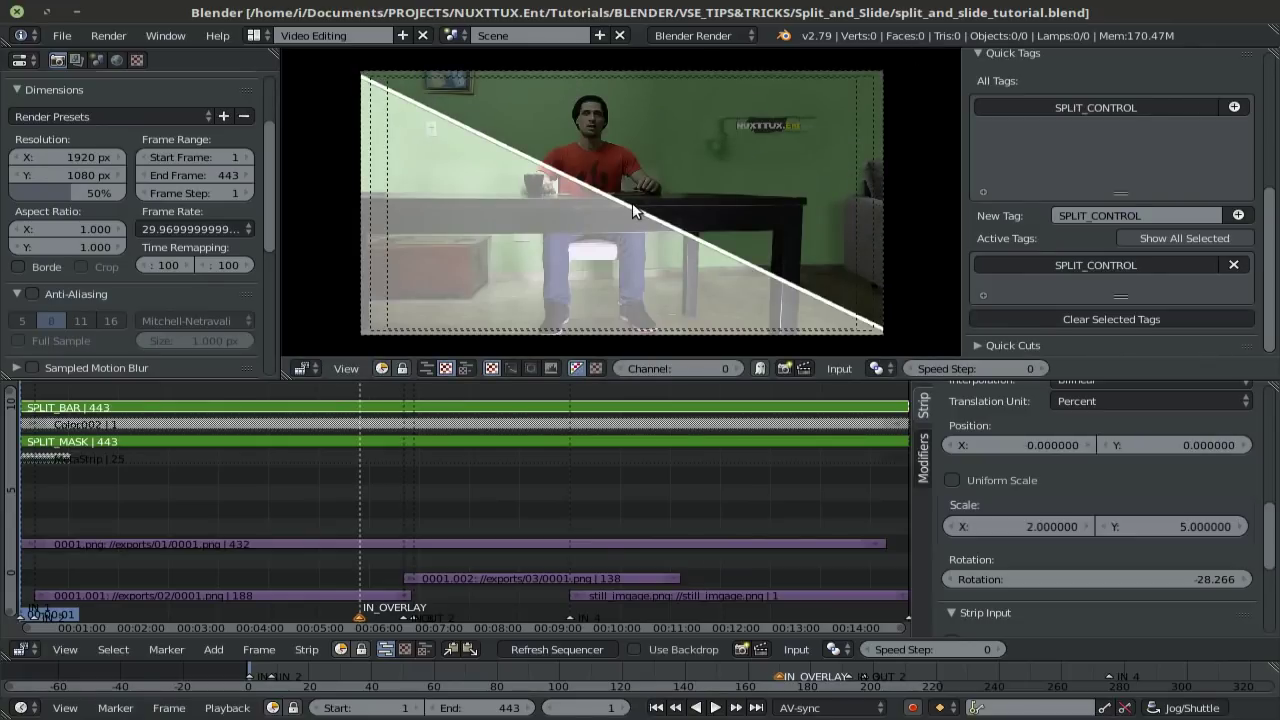
key("ctrl+z")
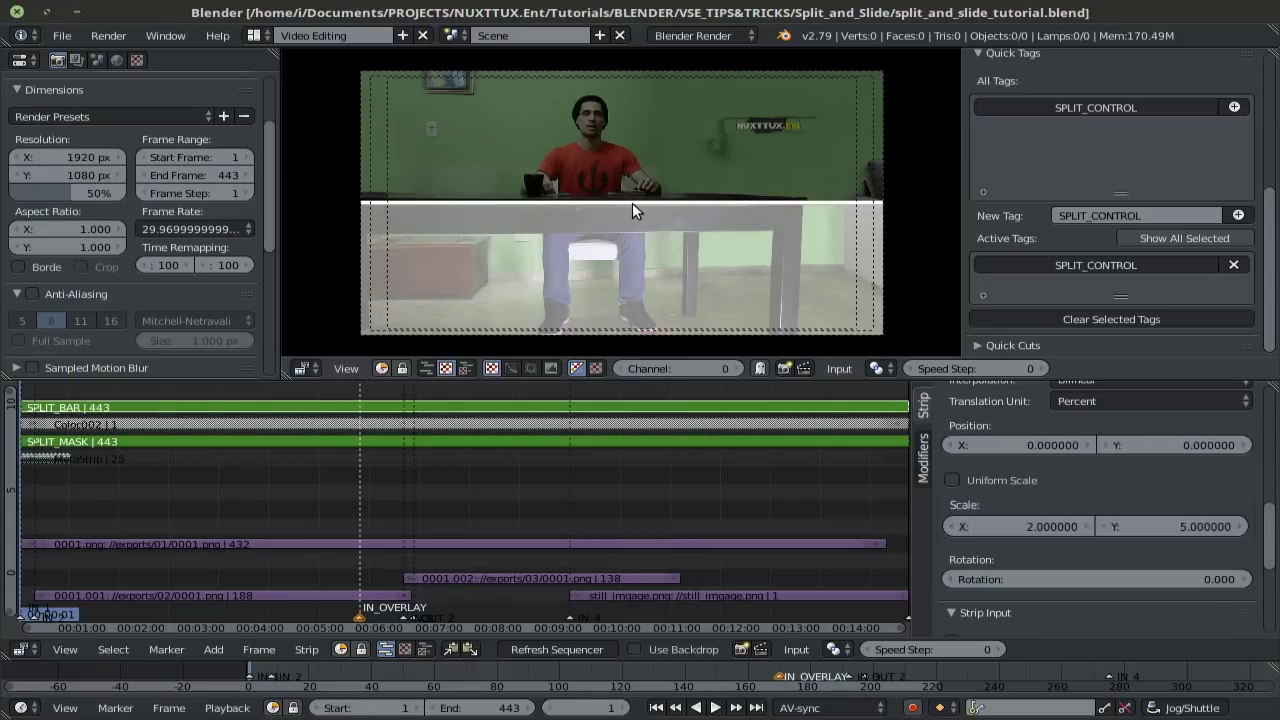
scroll(632, 203, "down", 8)
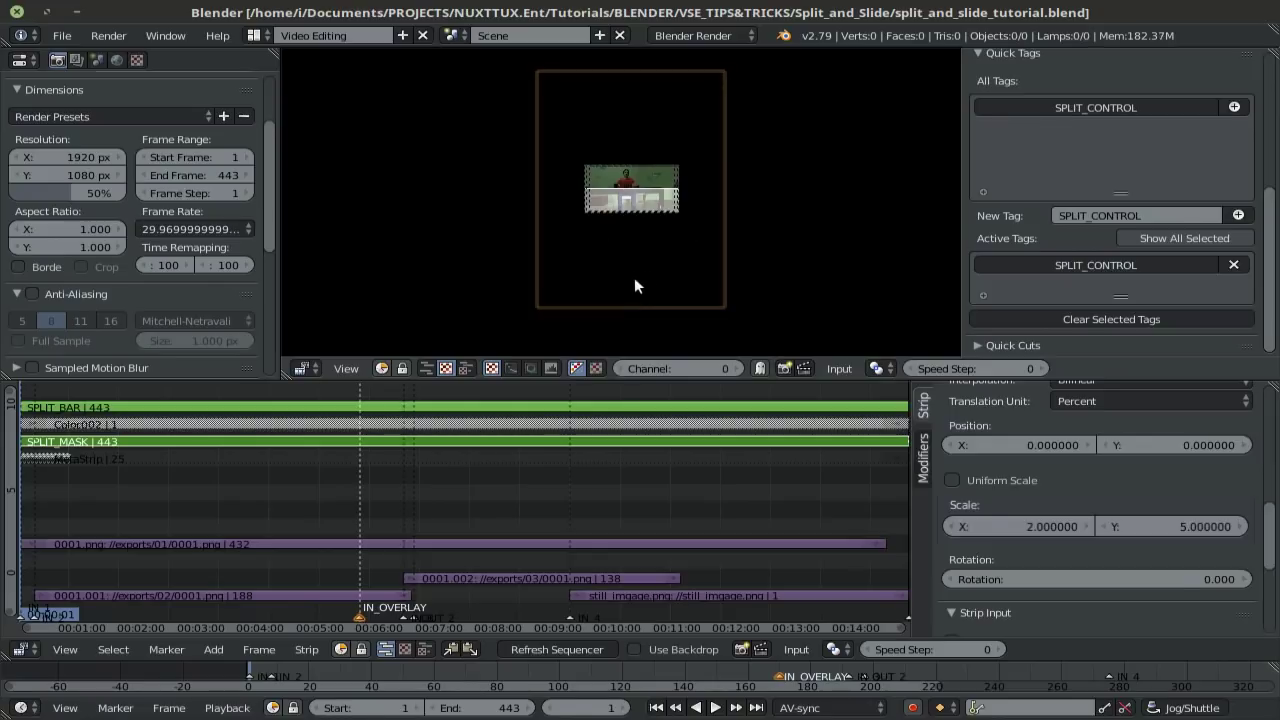
Select the SPLIT_CONTROL strips, then the 0001.png clip strip to show its image settings.
scroll(618, 197, "up", 5)
scroll(642, 195, "down", 3)
left_click(1100, 107)
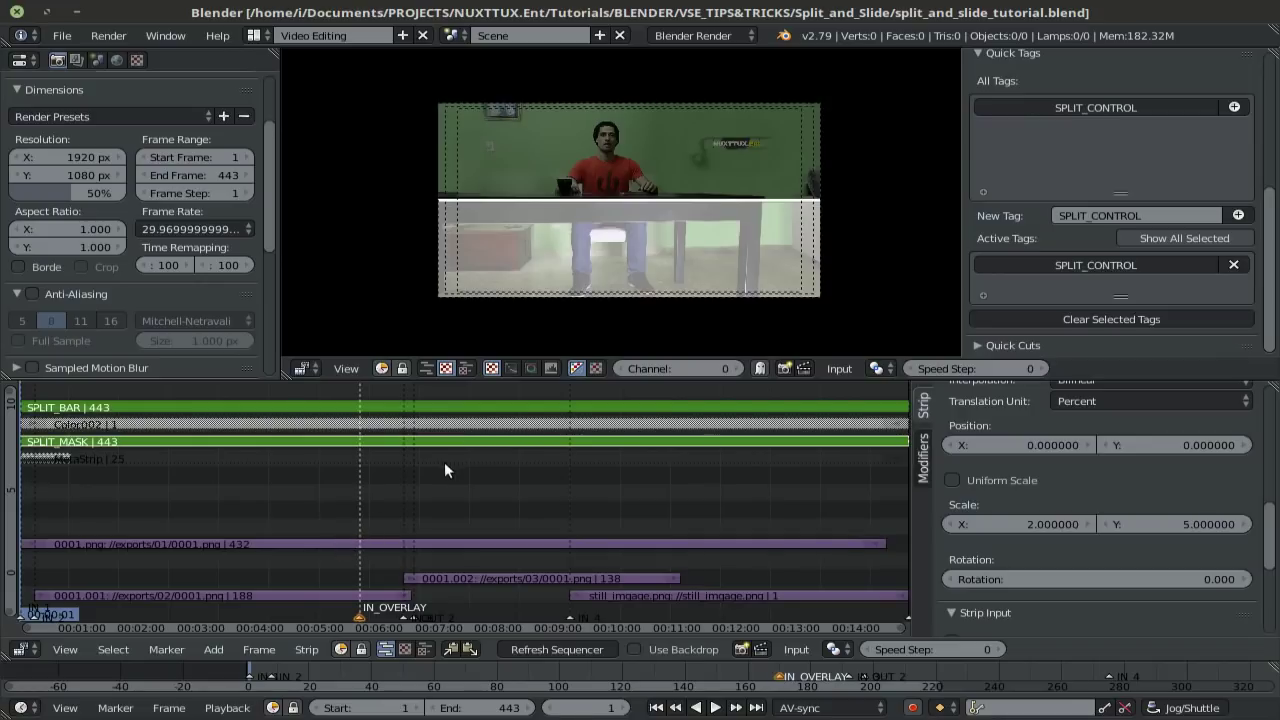
right_click(249, 543)
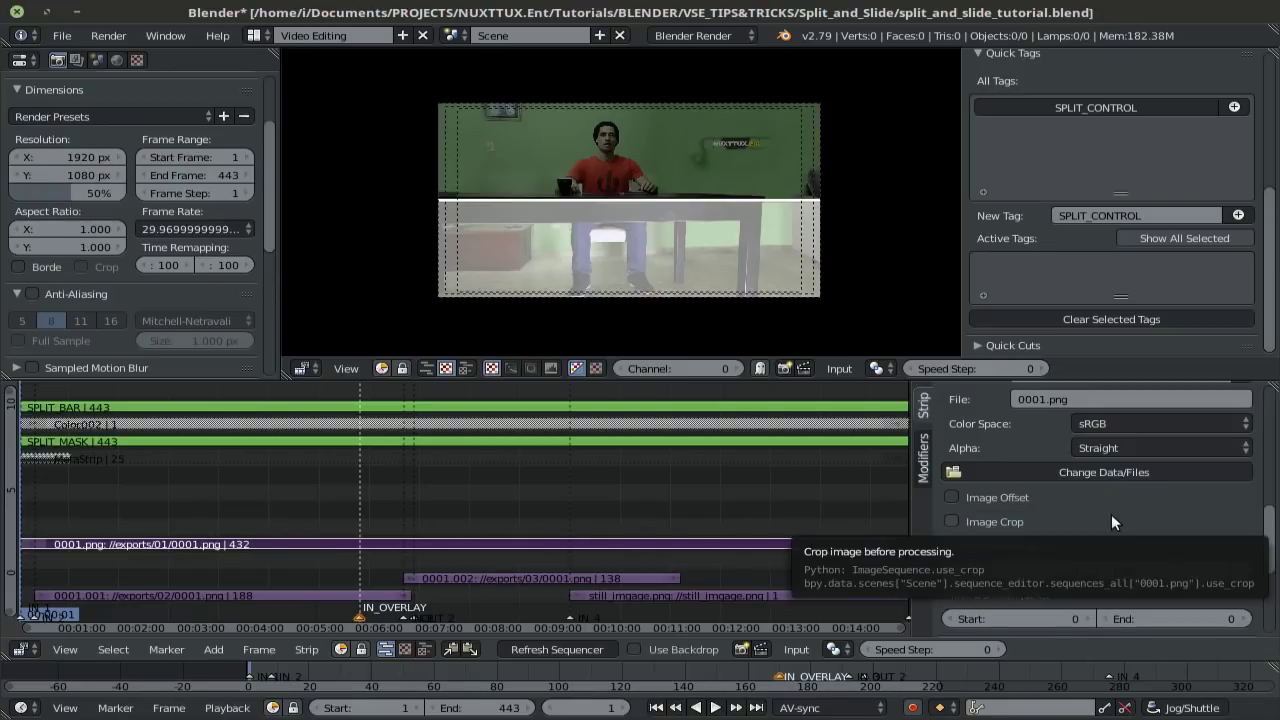
Set the 0001.png clip's blend mode to Alpha Over.
scroll(1111, 514, "up", 8)
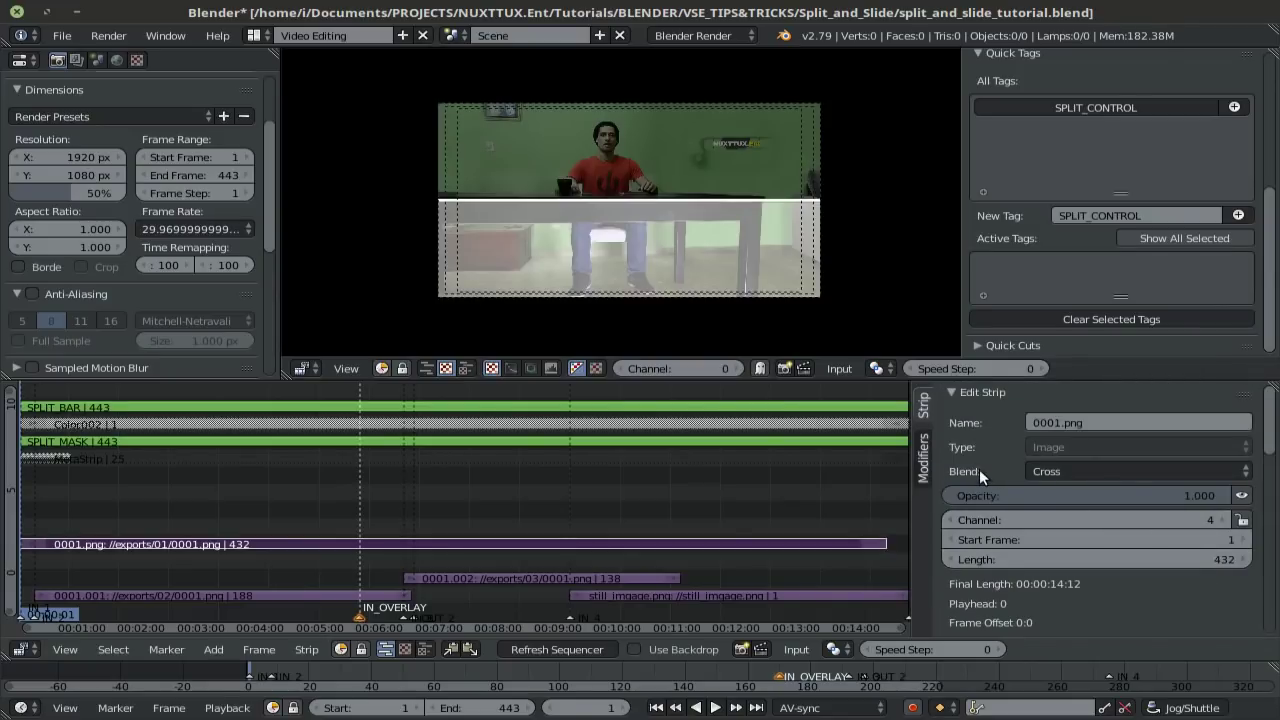
left_click(1110, 469)
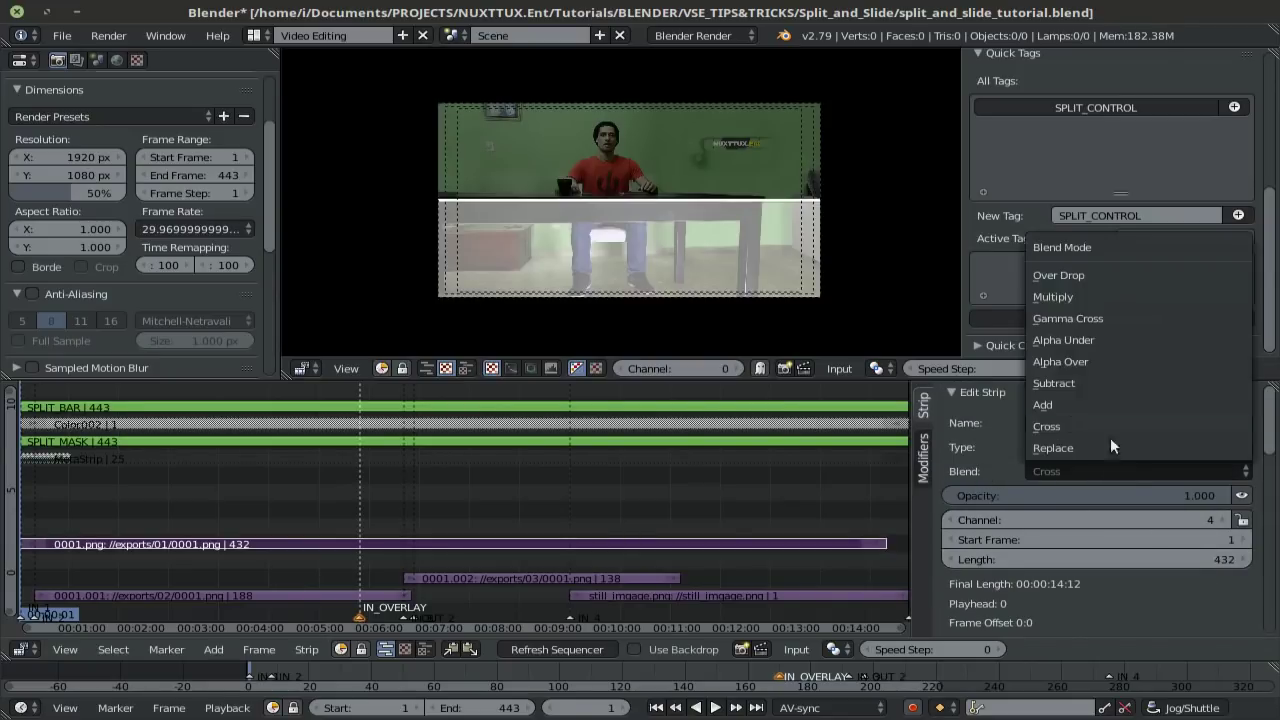
left_click(1123, 358)
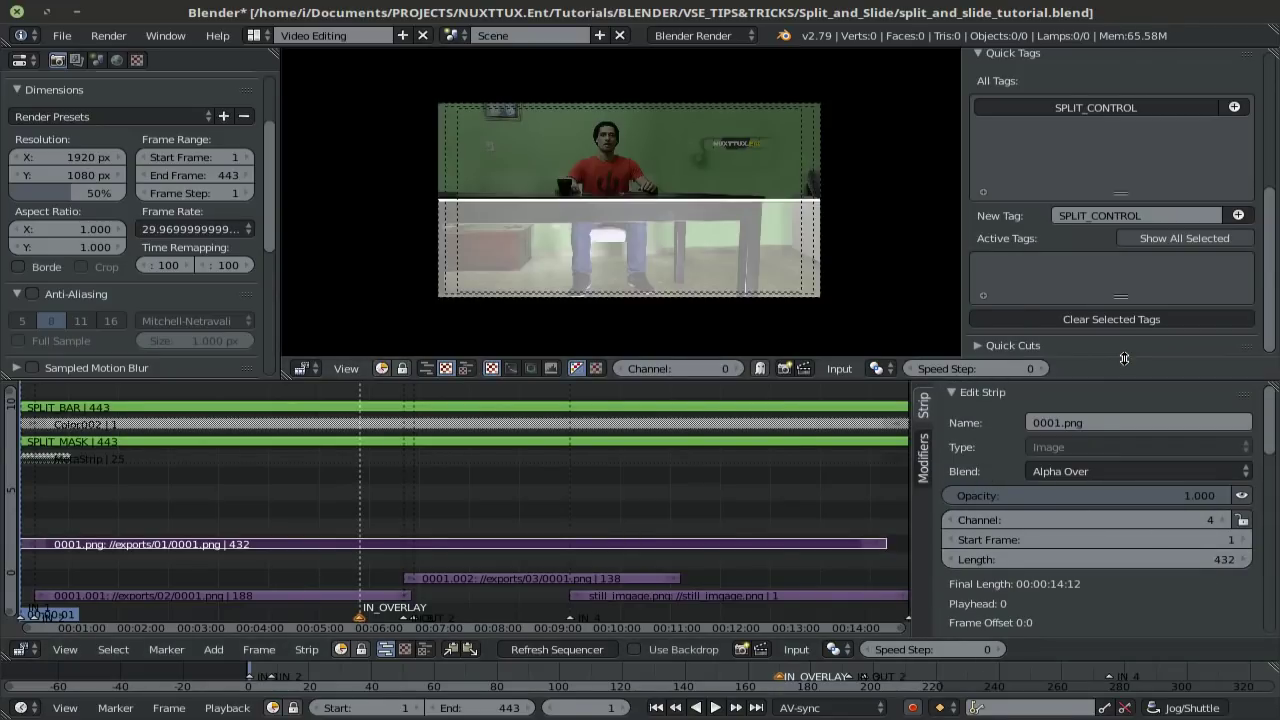
Add a Mask strip modifier to the clip using SPLIT_MASK as the mask.
left_click(924, 457)
left_click(1049, 448)
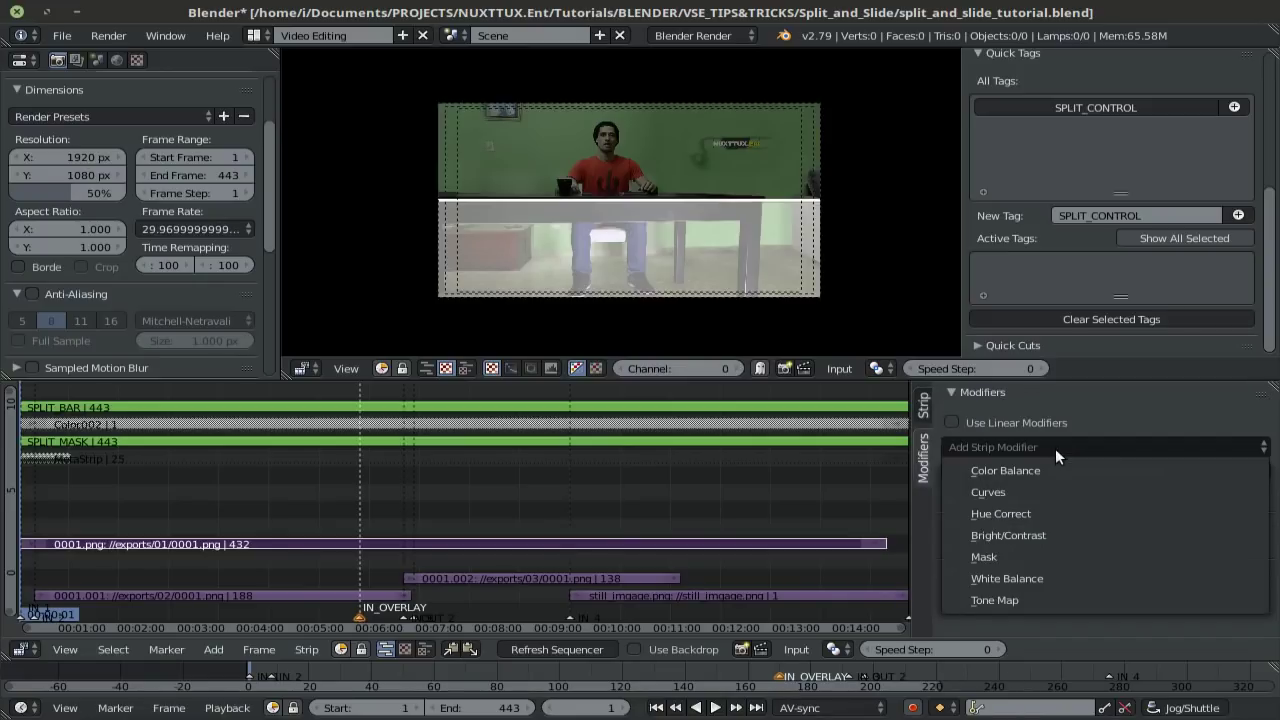
left_click(991, 558)
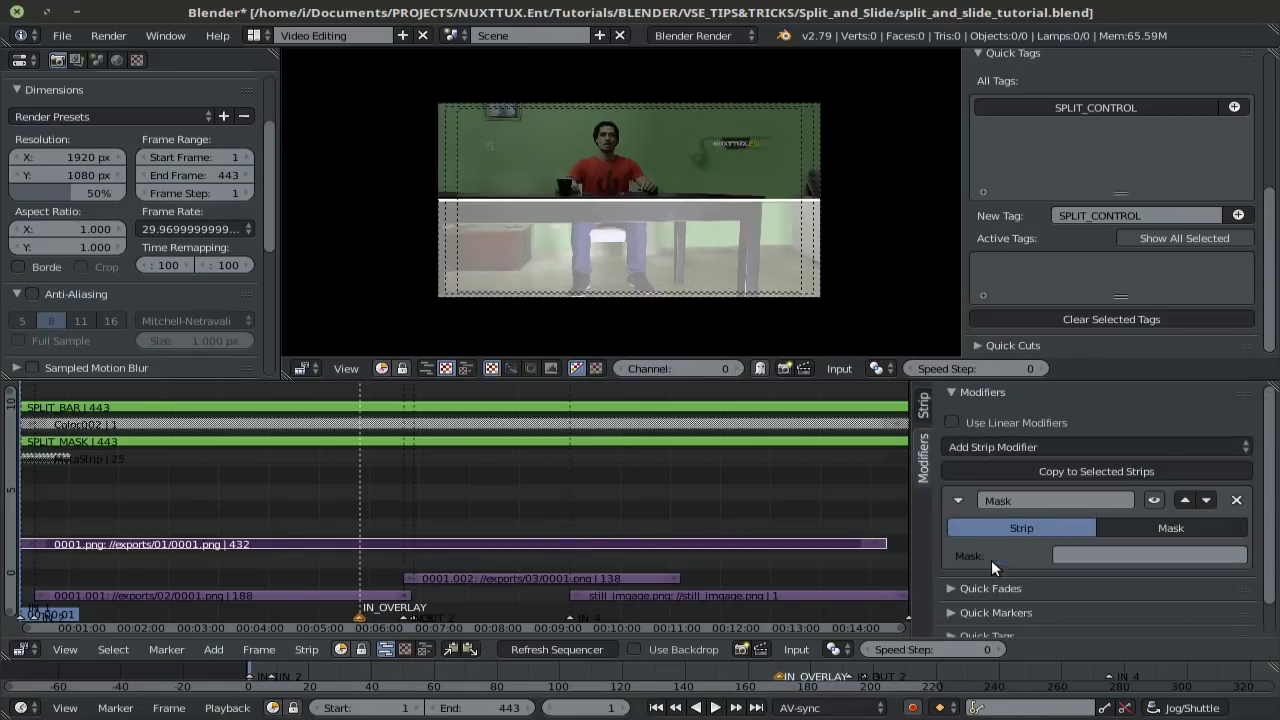
left_click(1107, 551)
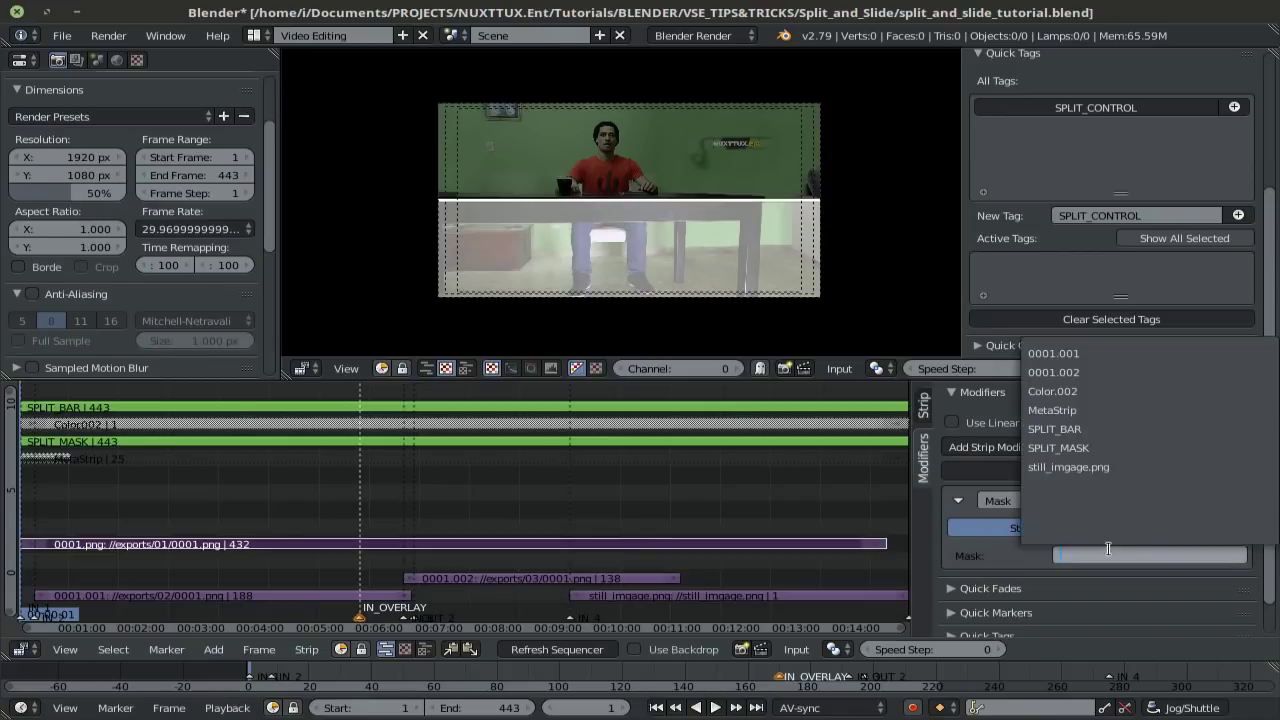
type("mask")
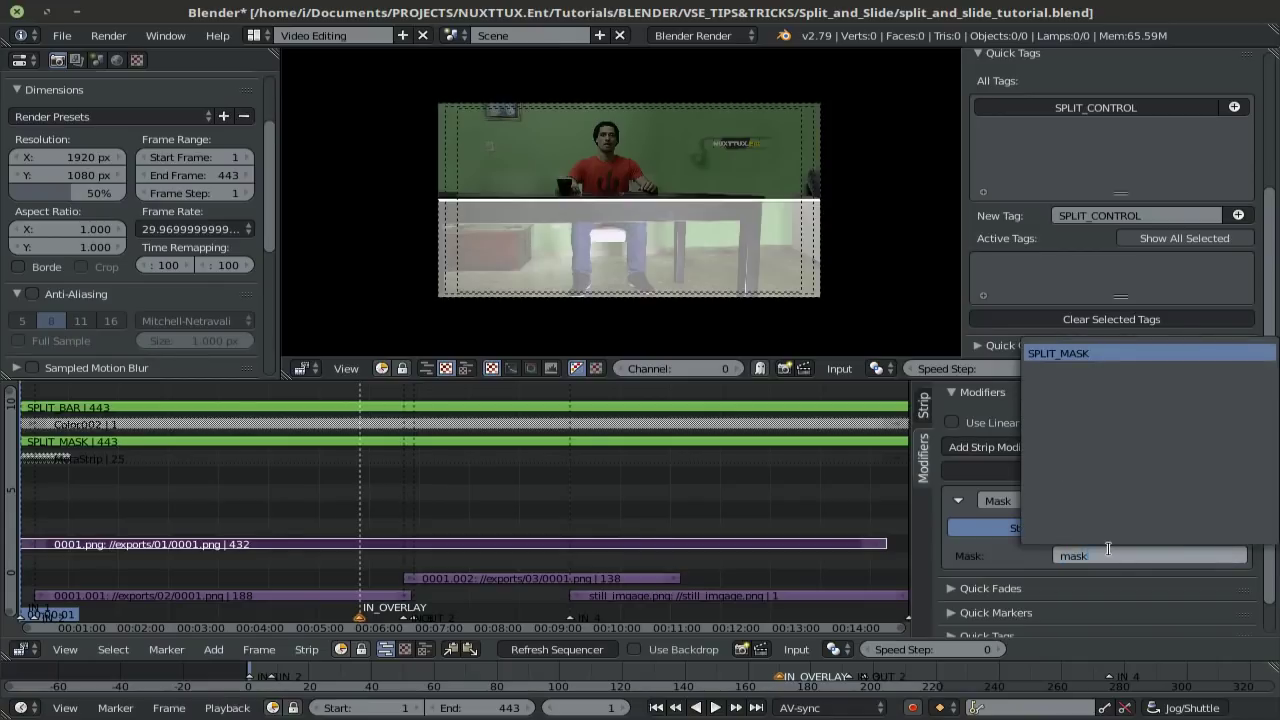
key("Return")
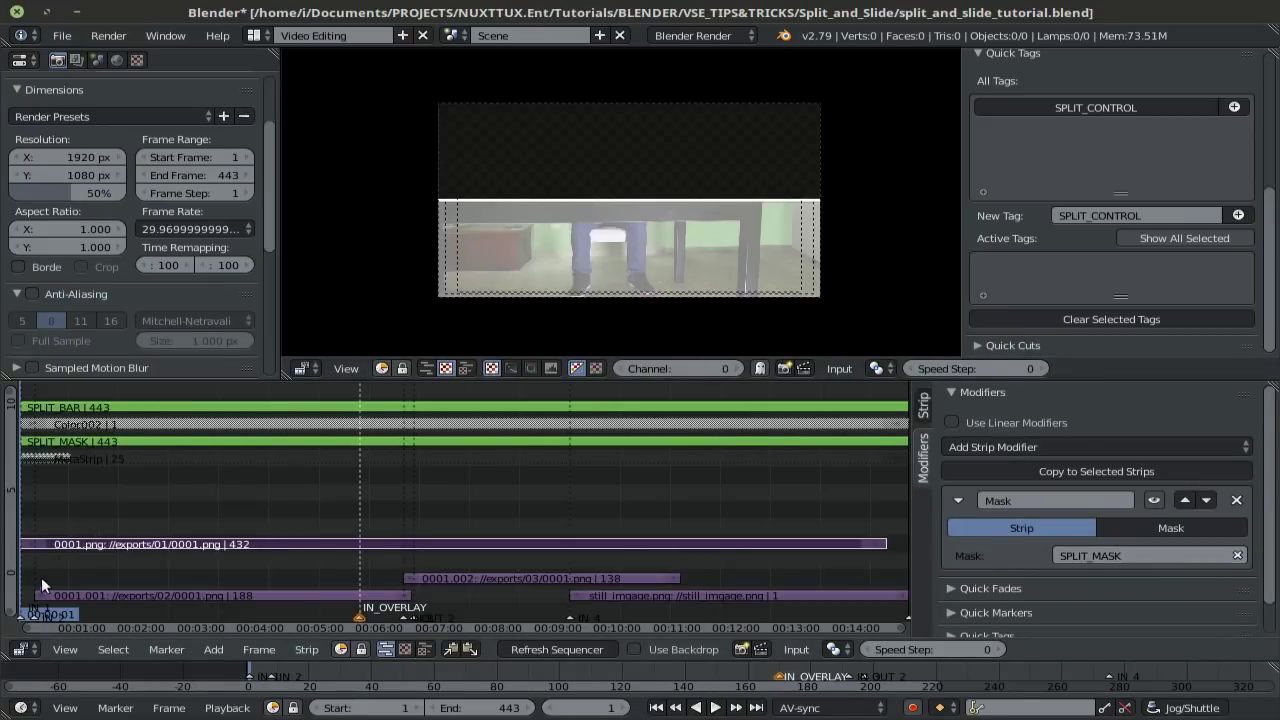
Preview the effect by playing and scrubbing frames 24 to 33.
scroll(37, 589, "up", 8)
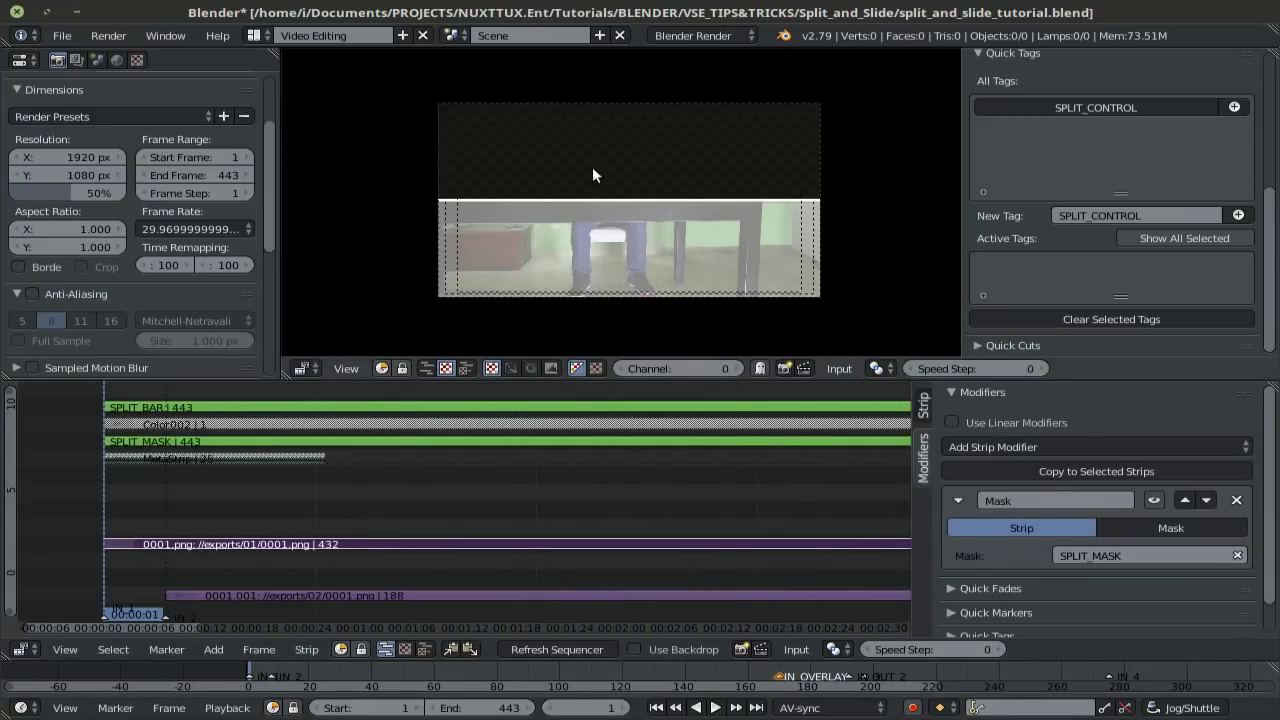
scroll(592, 175, "up", 3)
scroll(737, 160, "down", 2)
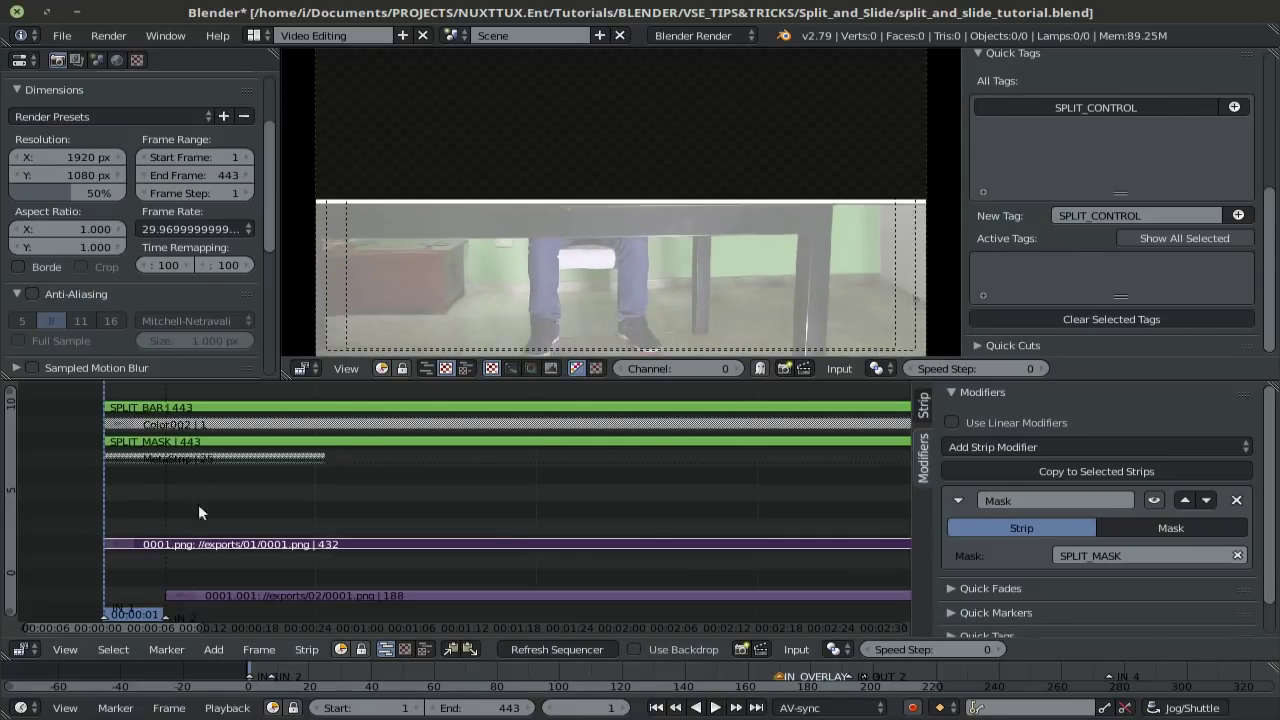
left_click(244, 501)
key("alt+a")
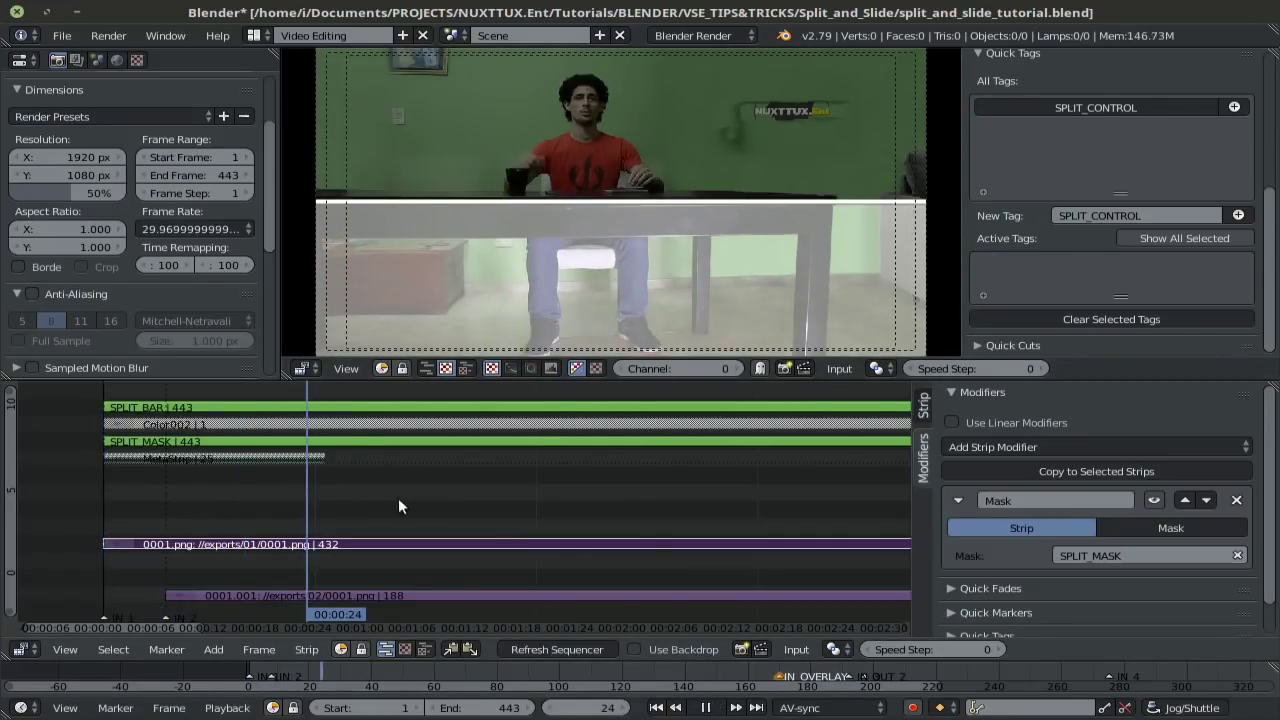
left_click_drag(407, 498, 340, 508)
key("alt+a")
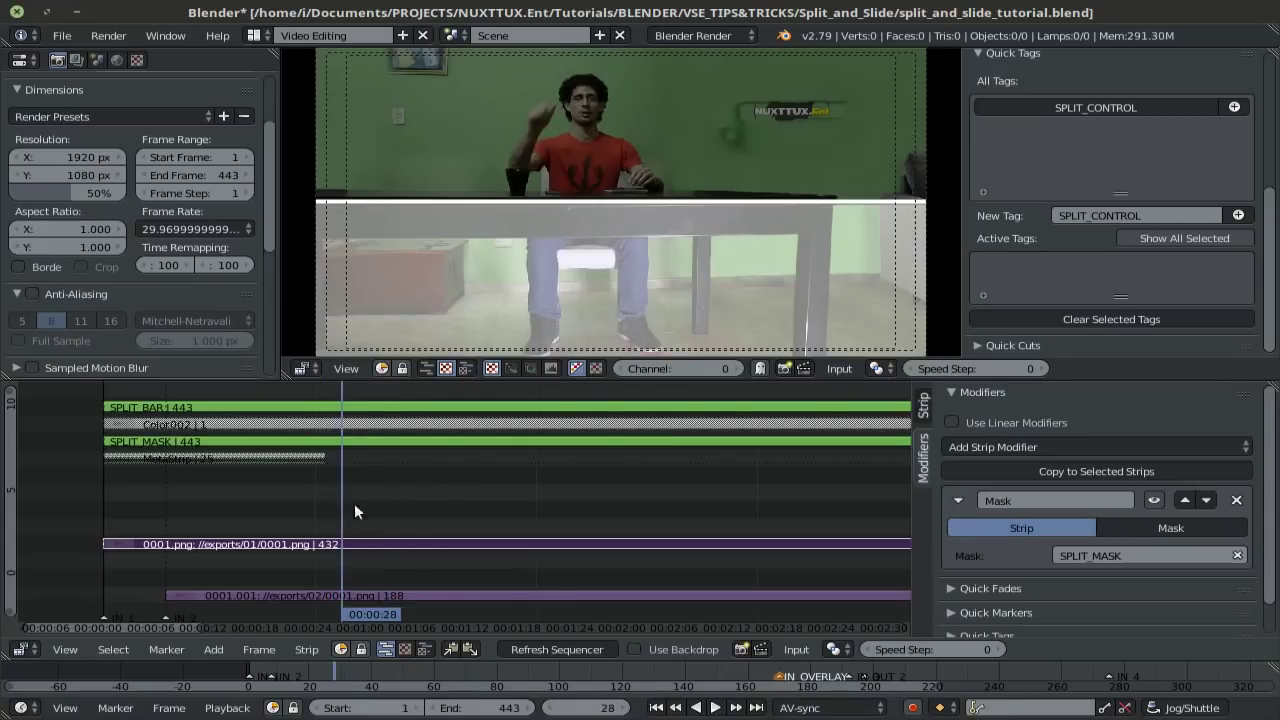
Rotate the SPLIT_CONTROL strips 90° and start sliding them along X.
left_click(1103, 104)
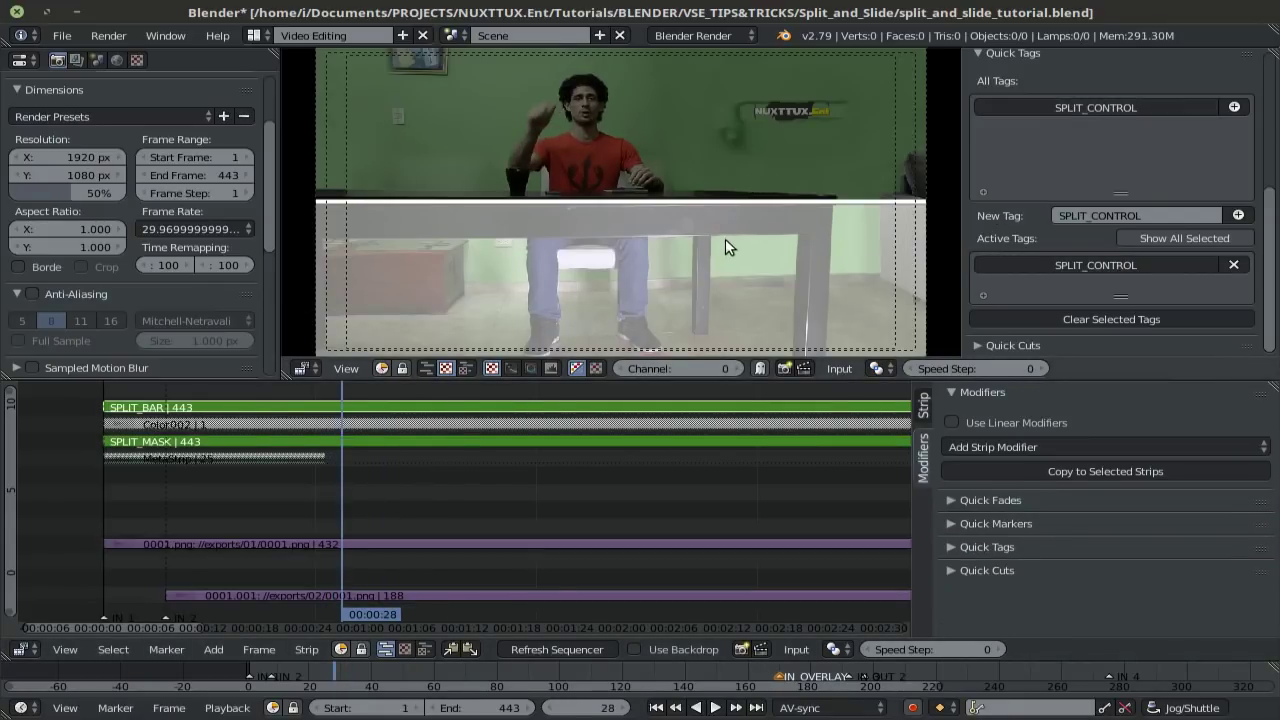
type("r90")
key("Return")
key("g")
key("x")
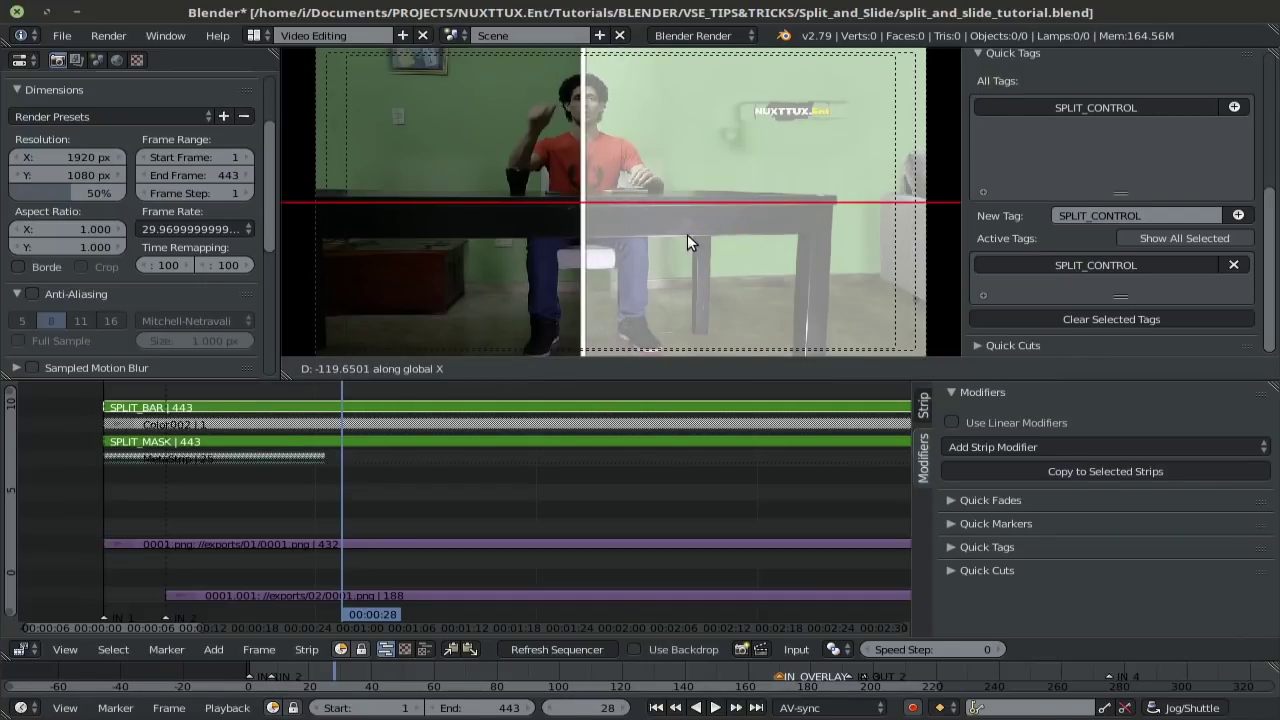
Confirm the split bar's new horizontal position and refresh the sequencer preview.
left_click(687, 234)
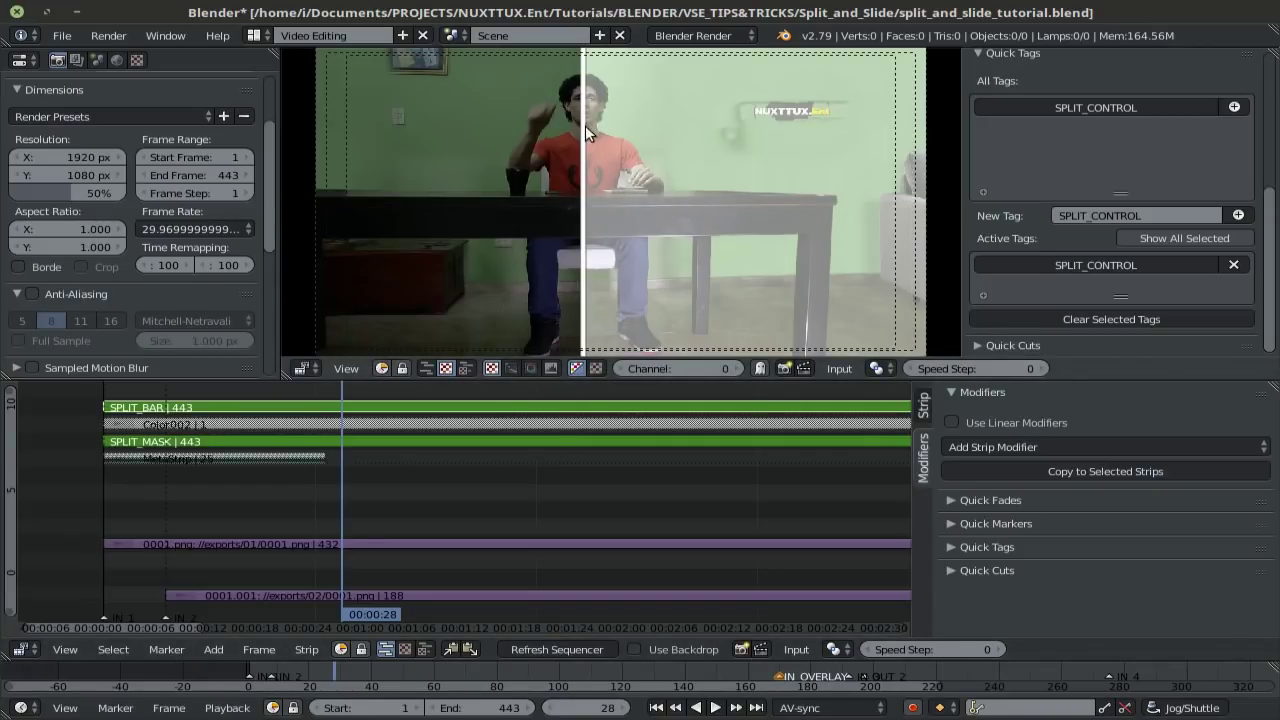
scroll(585, 125, "up", 2)
scroll(575, 173, "up", 1)
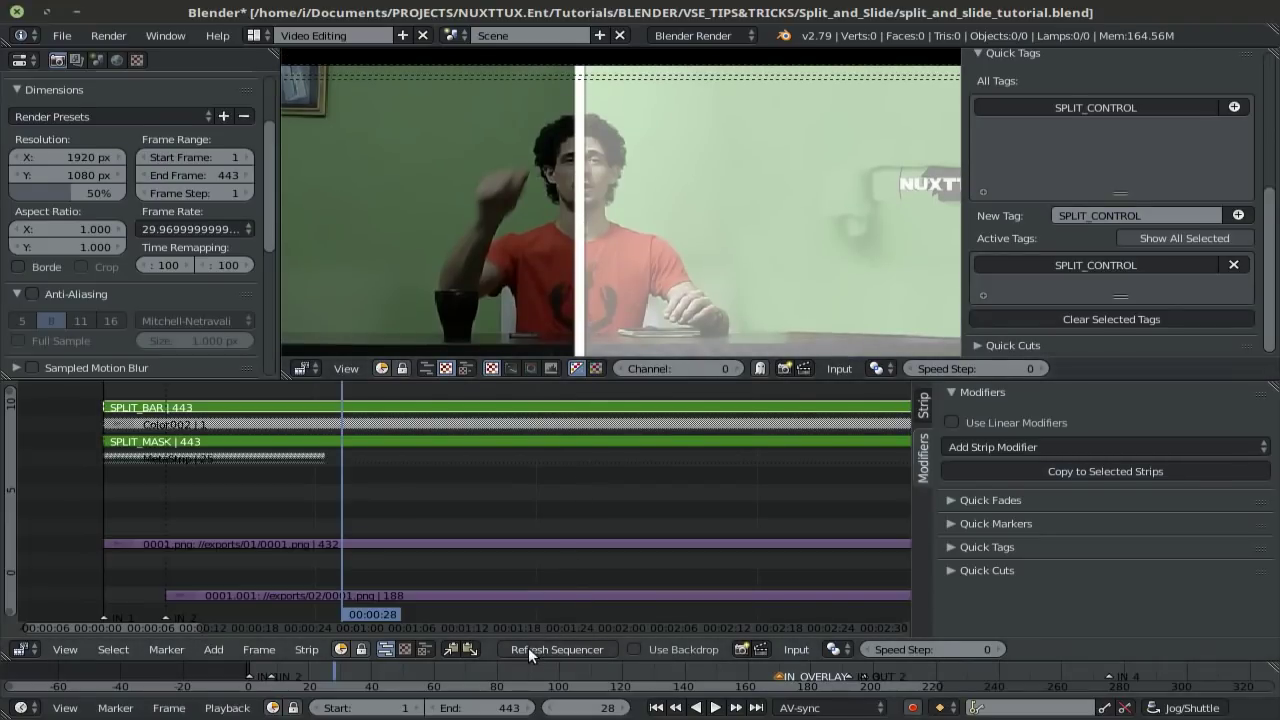
left_click(577, 649)
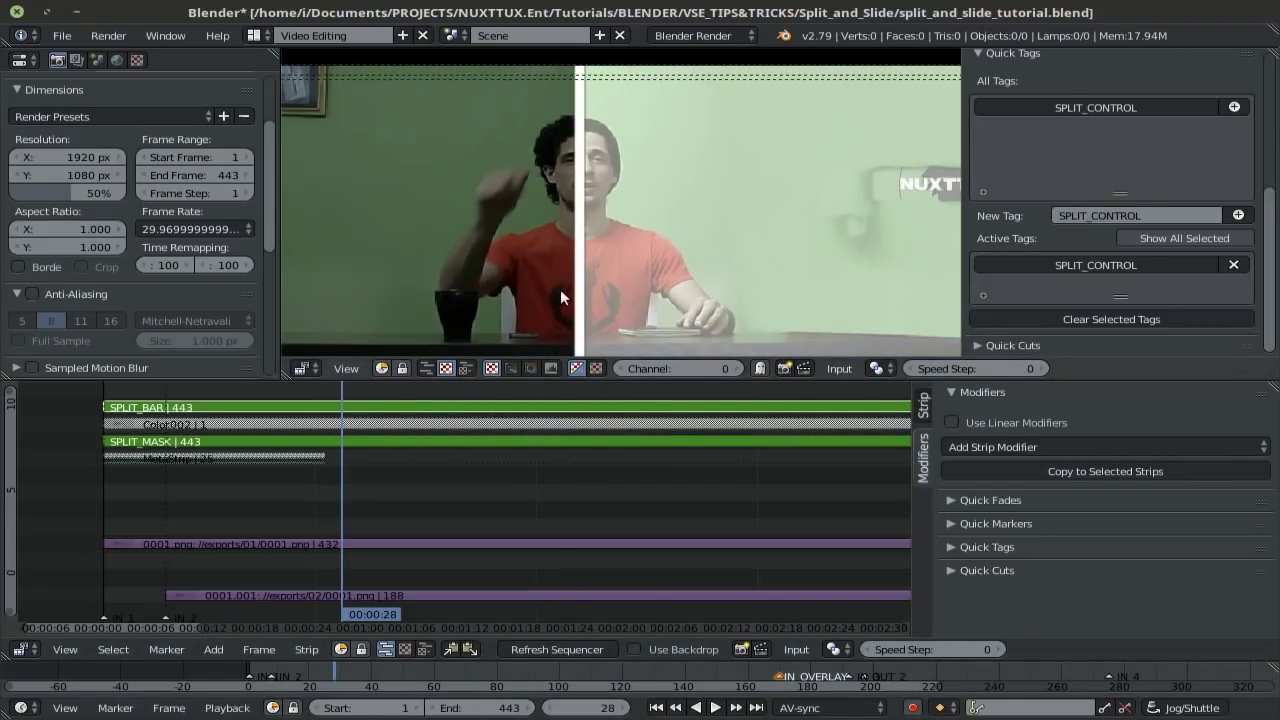
Give Color002 a top crop of 1077 and a Y image offset of 1077/2 (539).
right_click(524, 420)
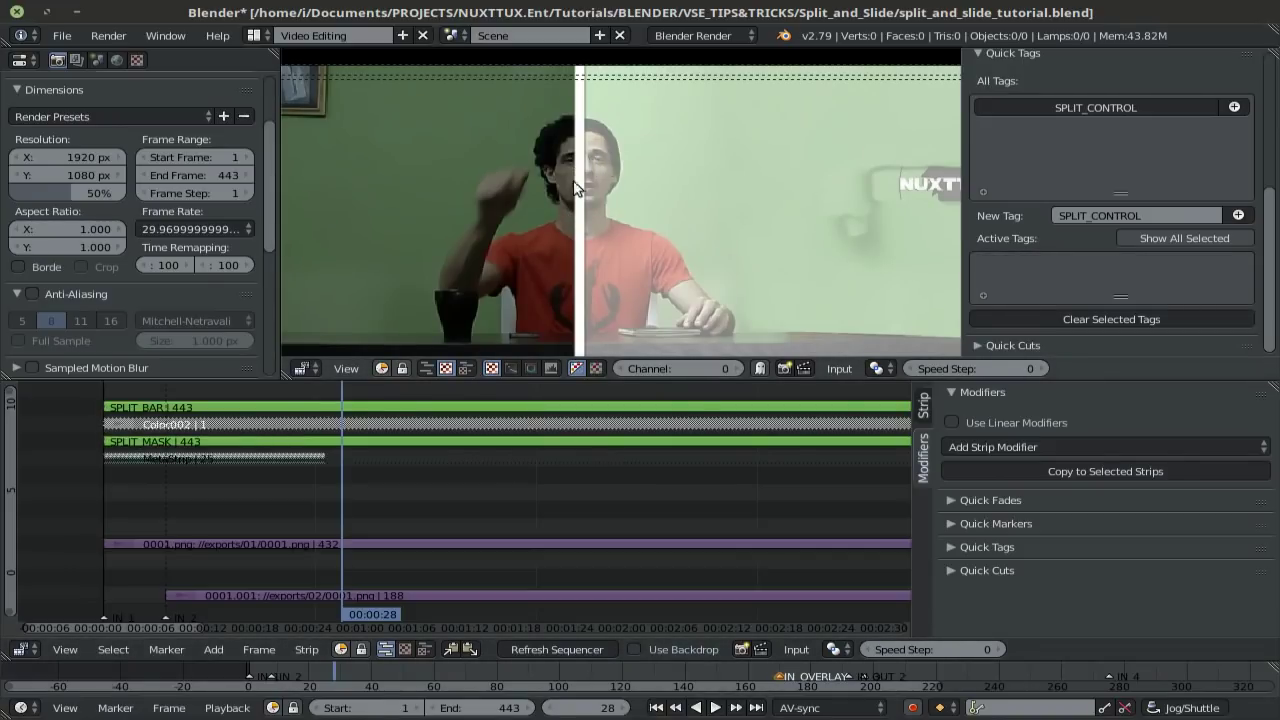
left_click(923, 405)
left_click(1131, 491)
type("1077")
key("Return")
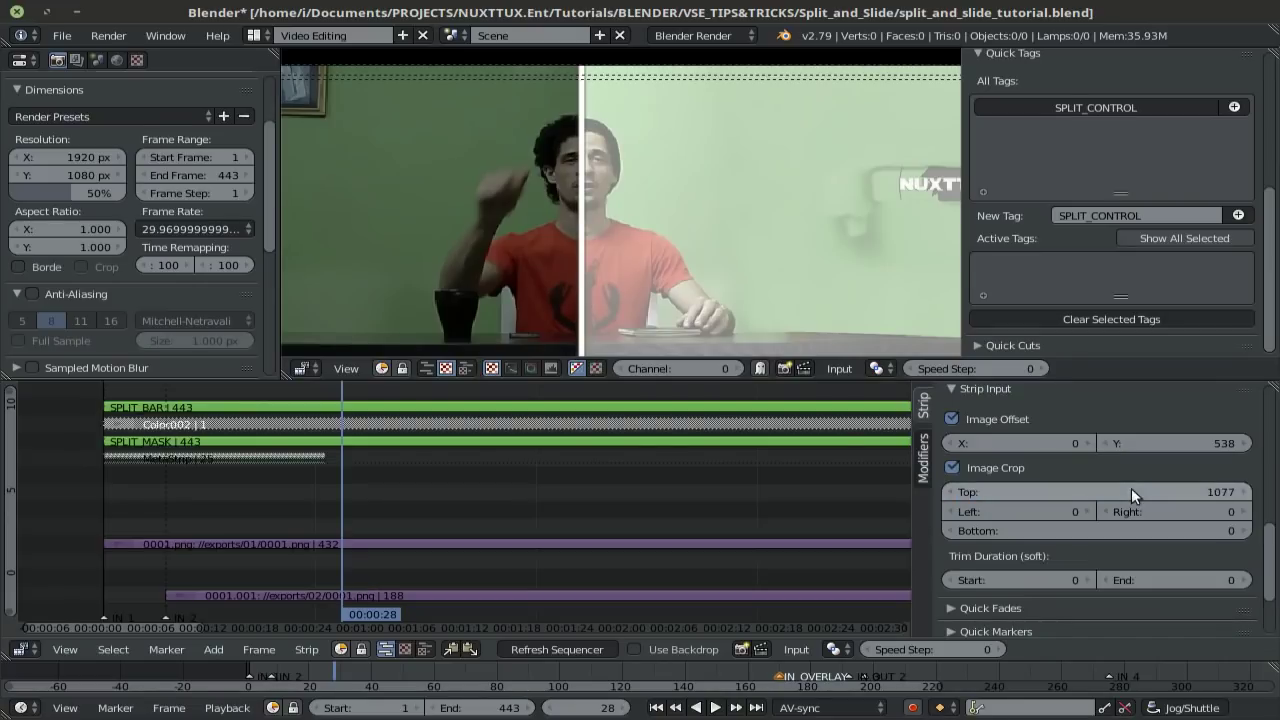
left_click(1197, 440)
type("1077/2")
key("Return")
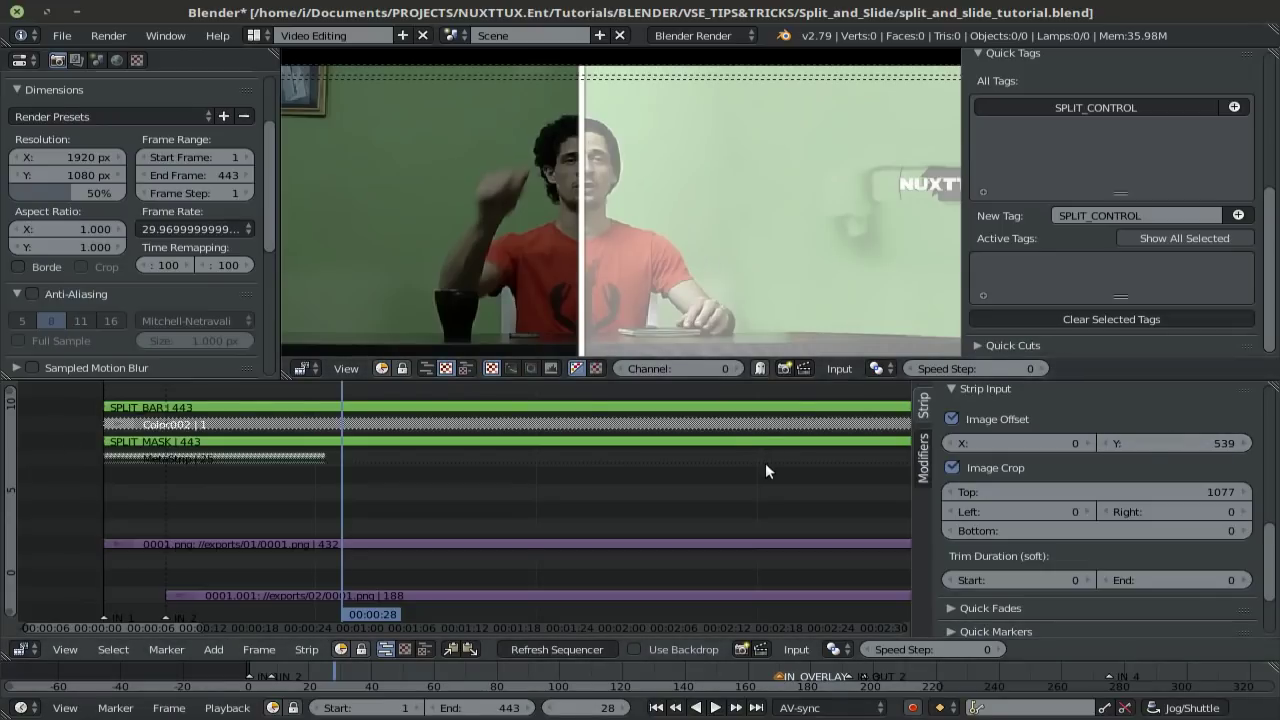
Select the SPLIT_CONTROL strips and set the pivot point to 2D Cursor.
key("Home")
left_click(1108, 108)
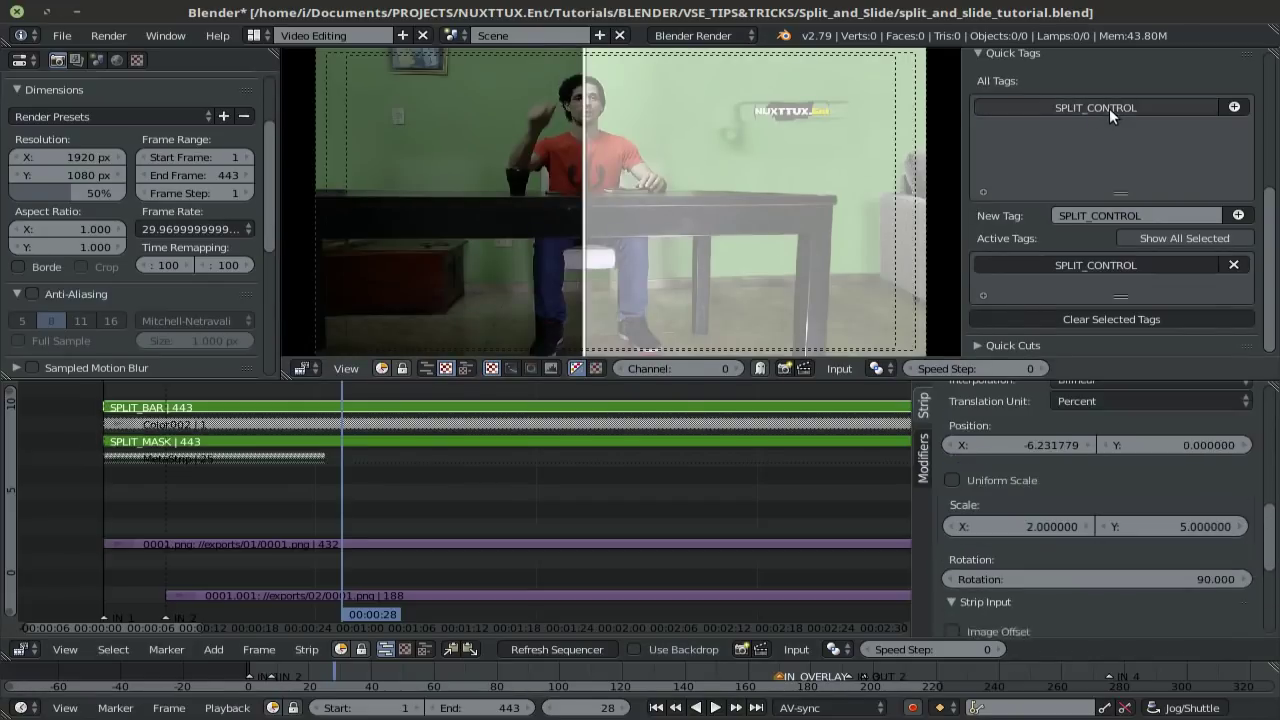
left_click(875, 369)
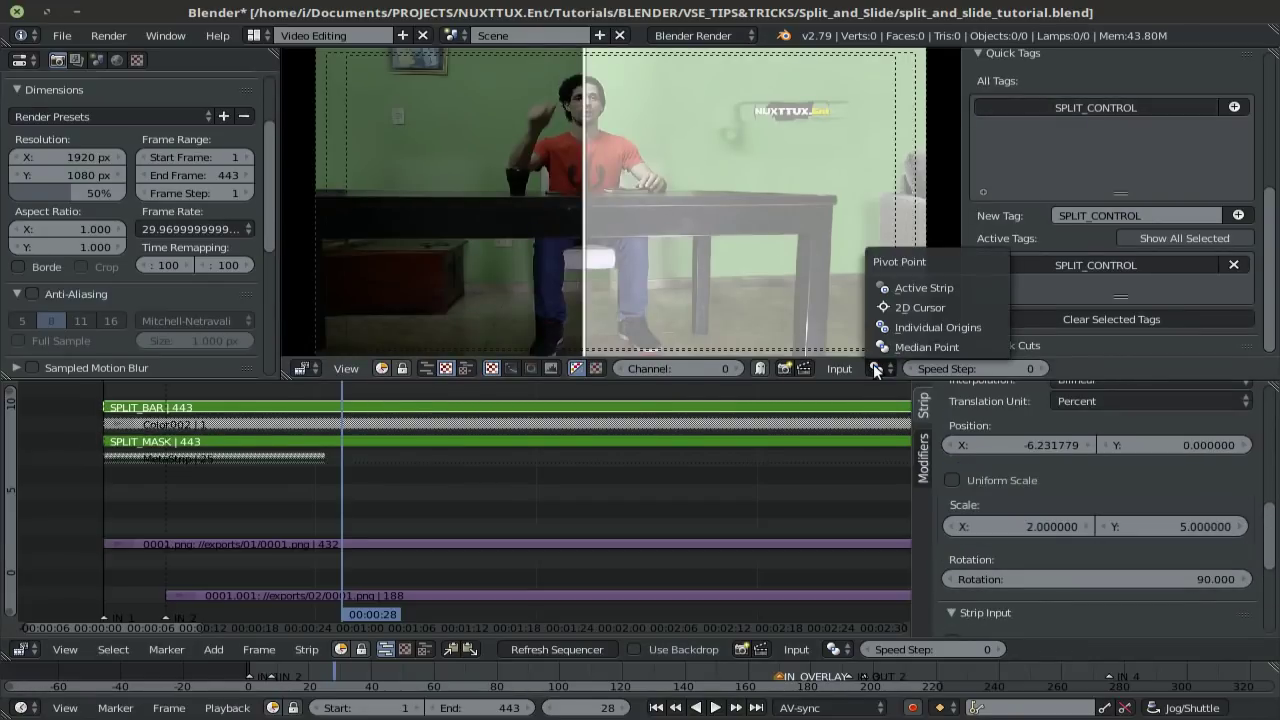
left_click(946, 346)
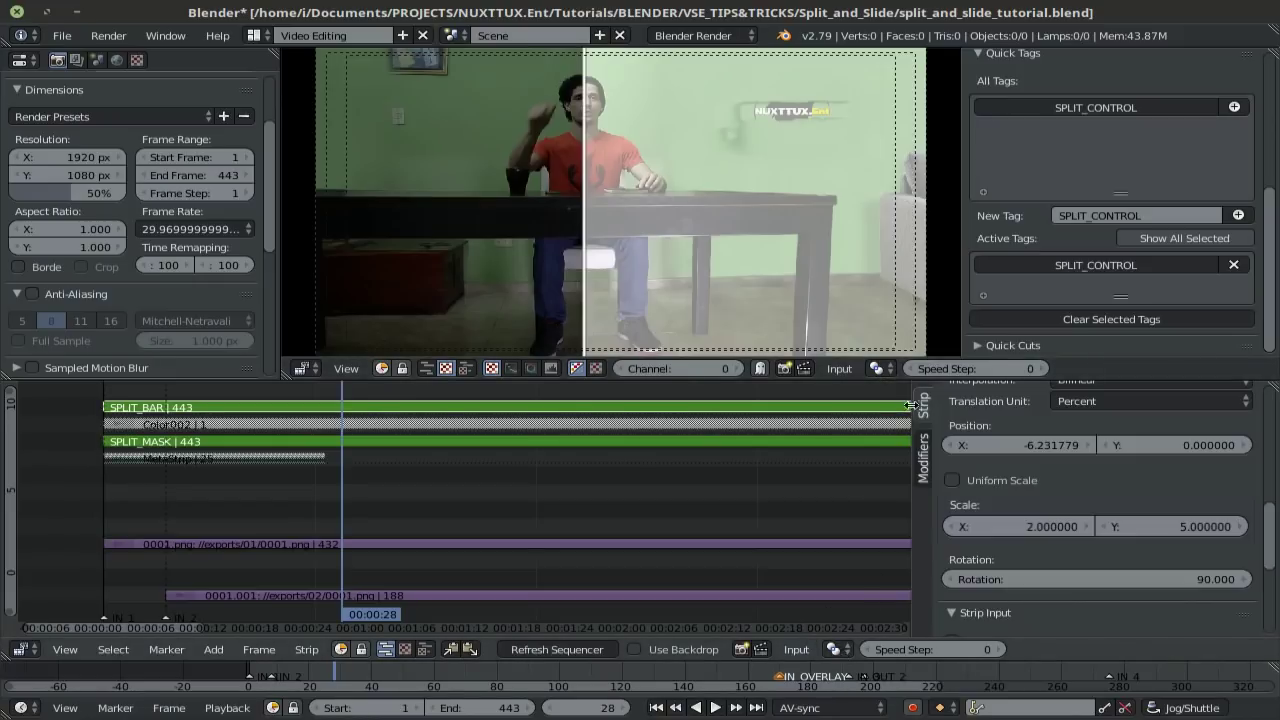
left_click(876, 368)
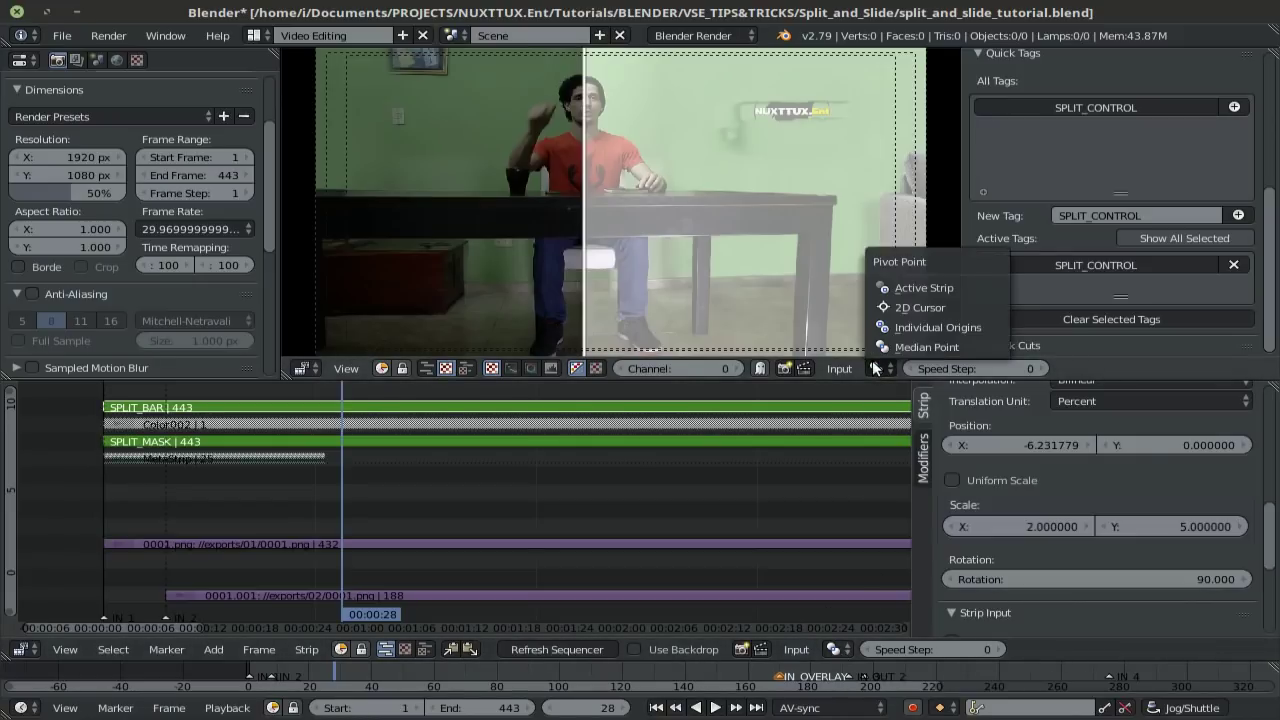
left_click(960, 307)
Place the 2D cursor at the split line's bottom and rotate the strips to about 88°.
scroll(655, 140, "down", 1)
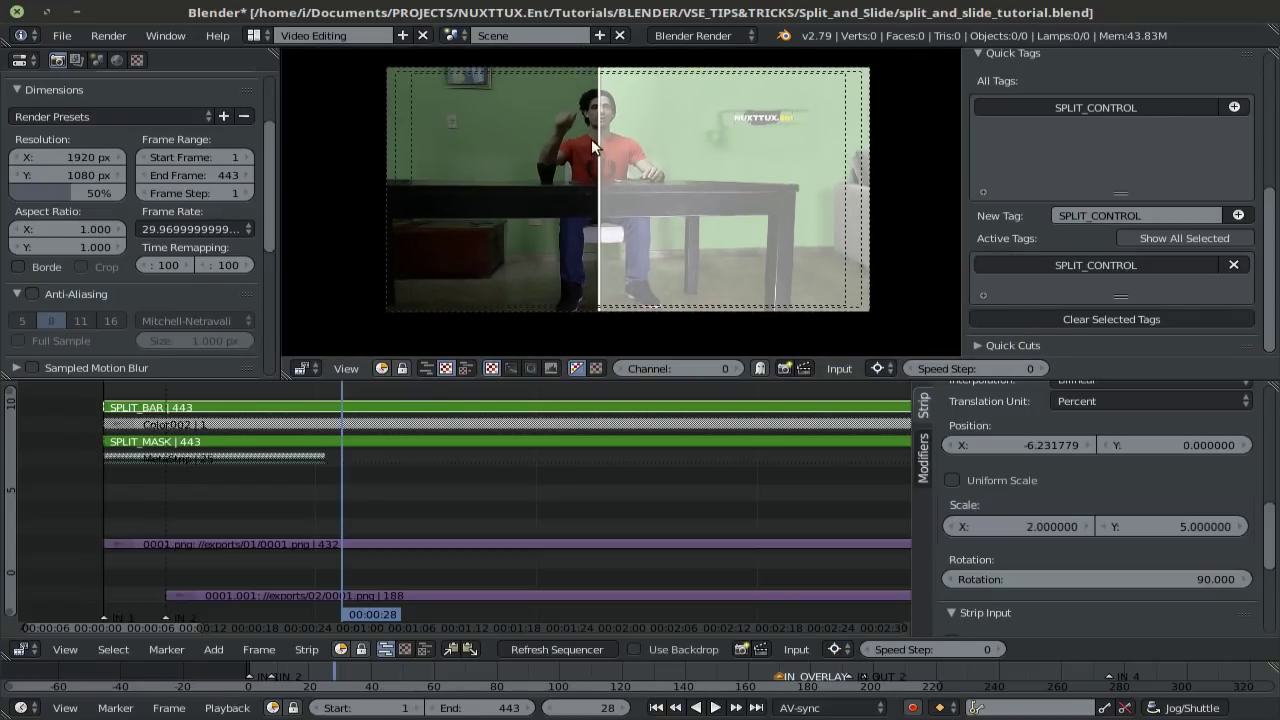
left_click(593, 320)
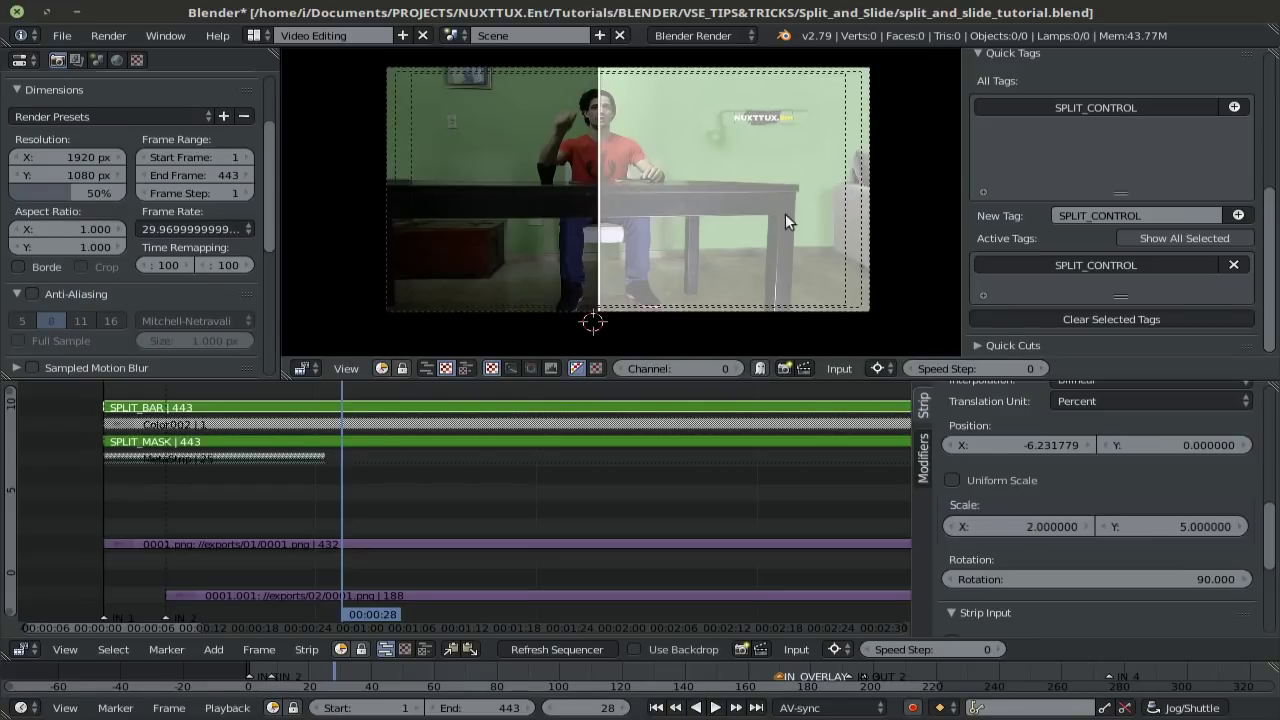
left_click(598, 322)
left_click(598, 61)
left_click(597, 316)
key("r")
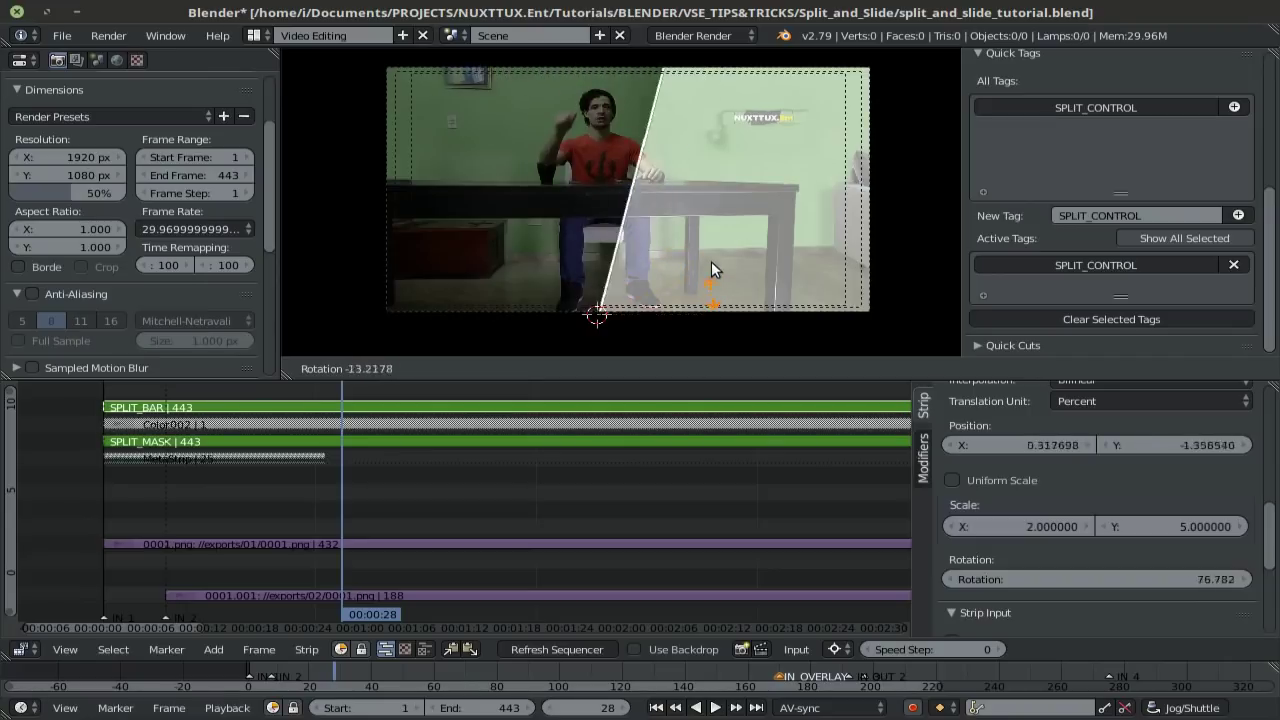
left_click(711, 291)
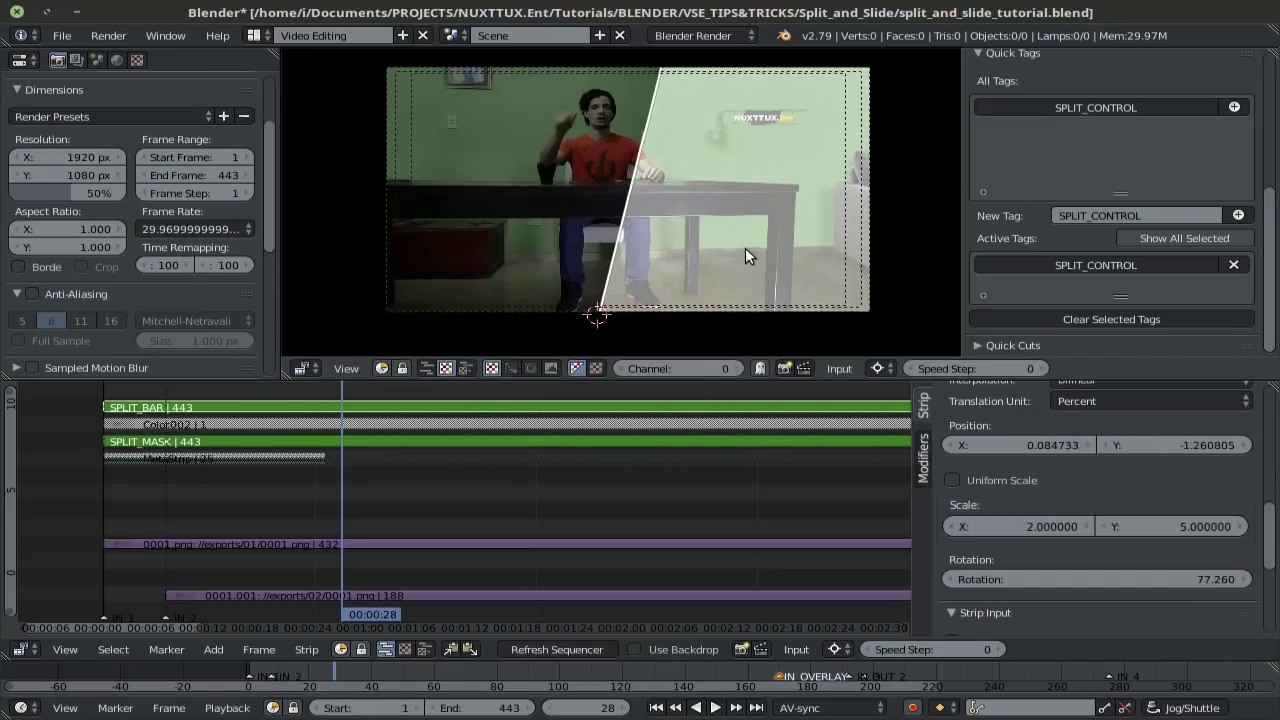
key("r")
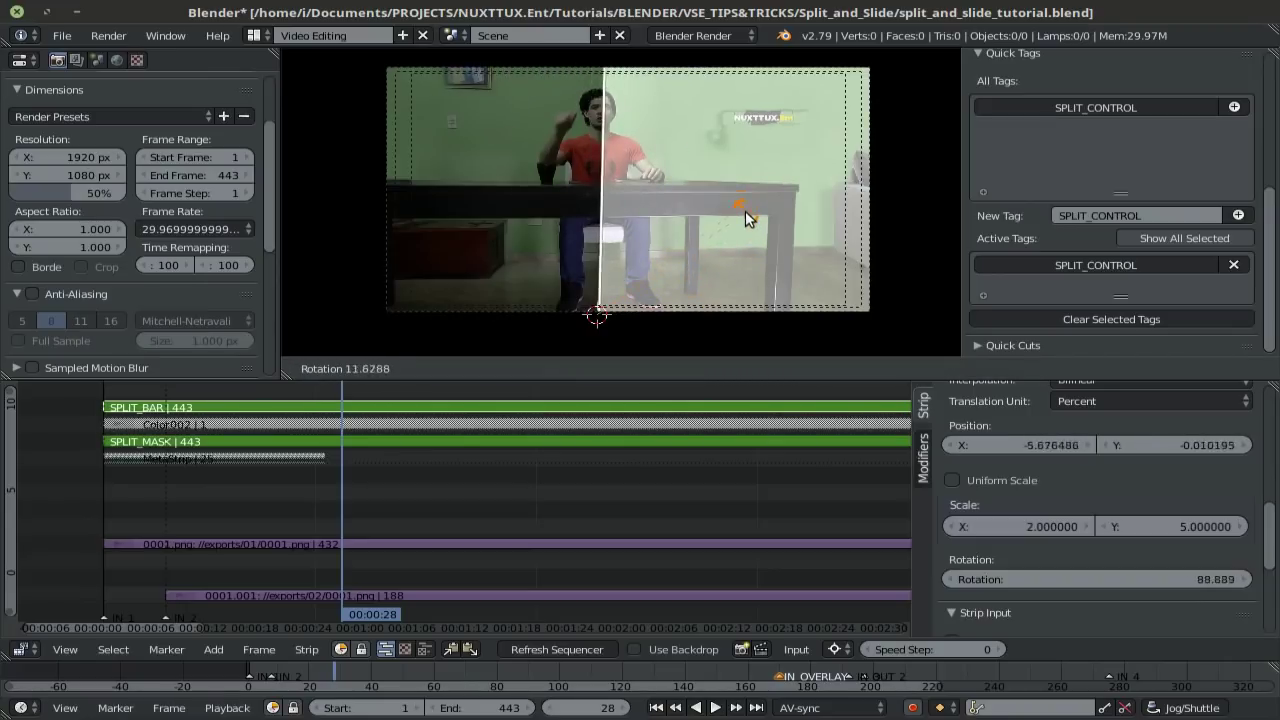
left_click(745, 214)
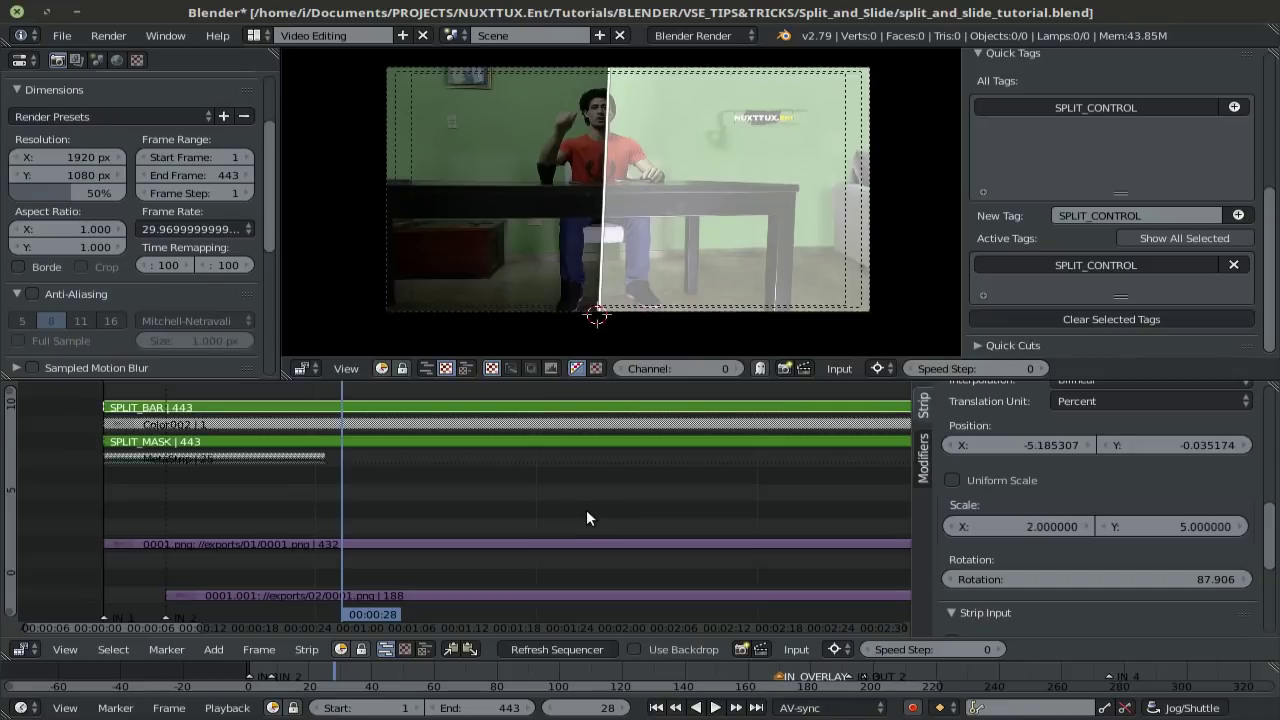
key("alt+r")
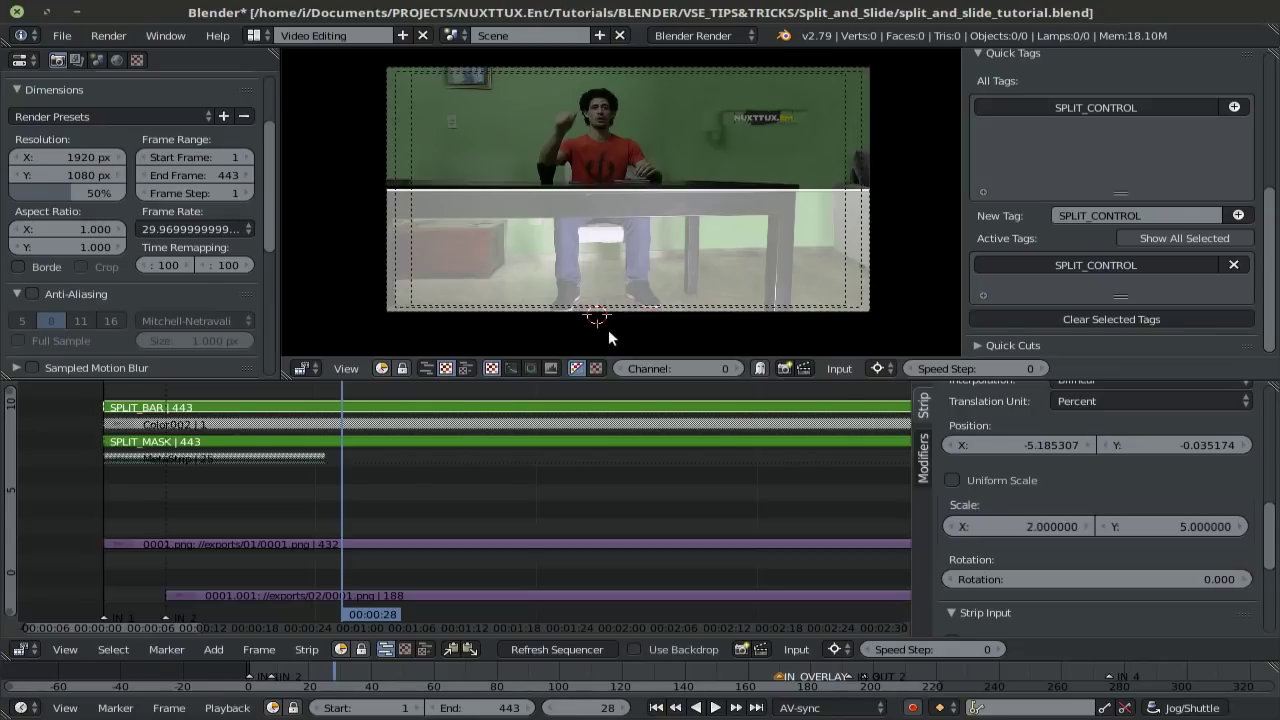
key("alt+a")
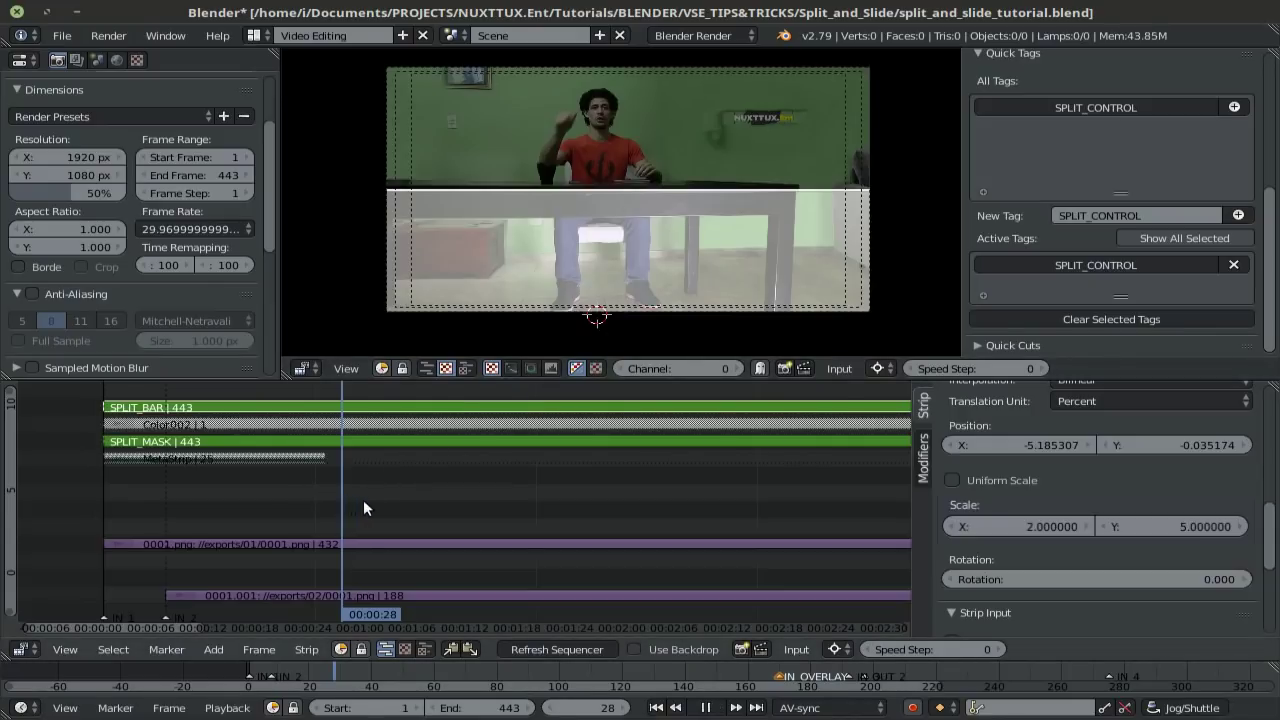
left_click_drag(386, 502, 483, 514)
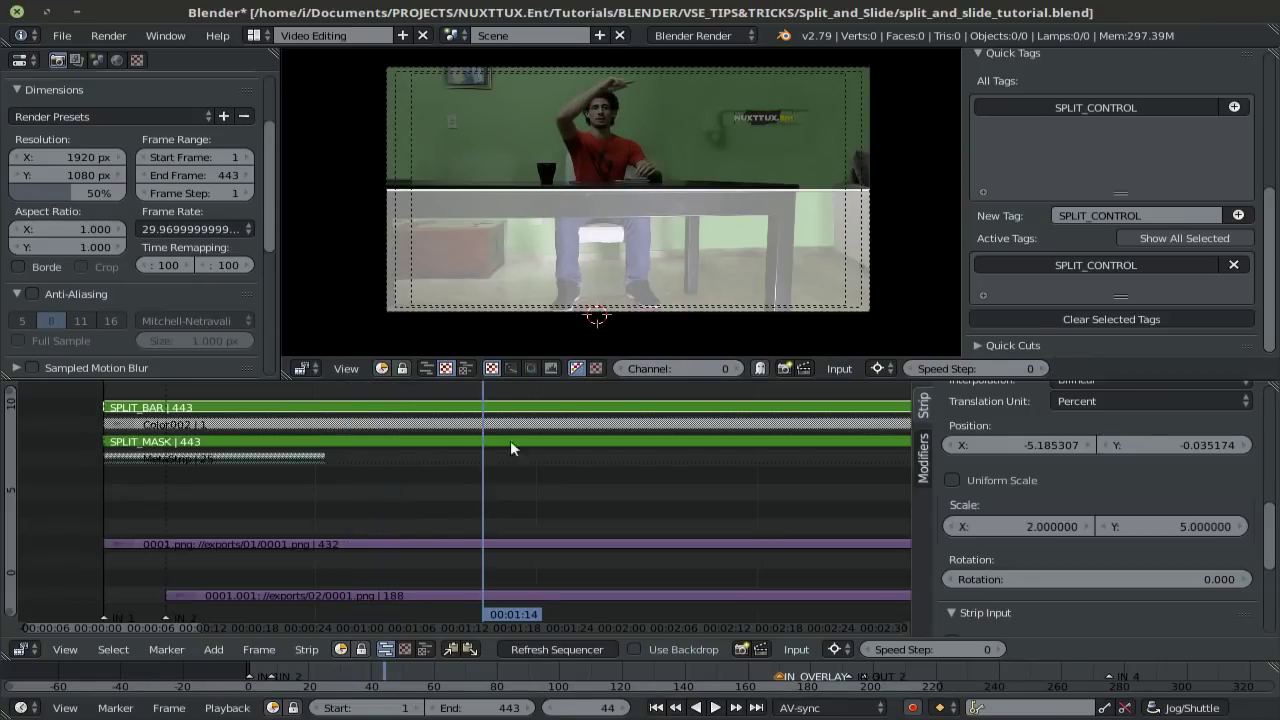
left_click(1073, 103)
left_click(884, 369)
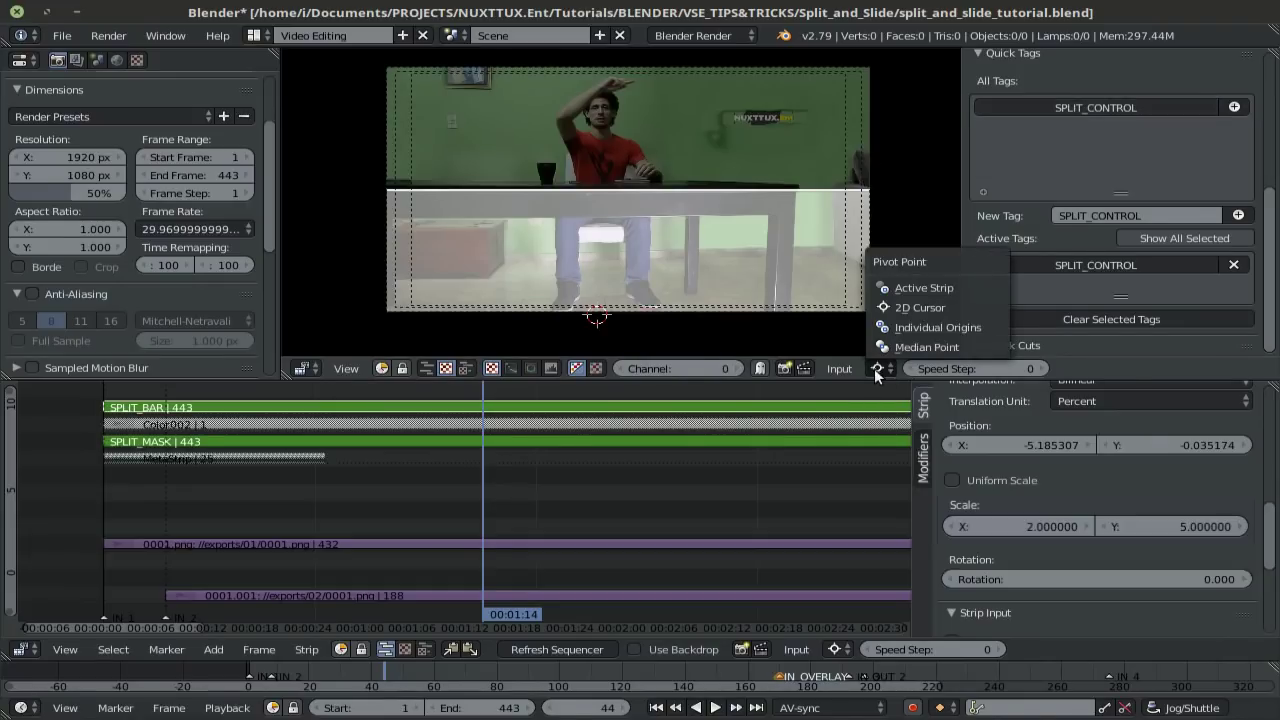
left_click(918, 348)
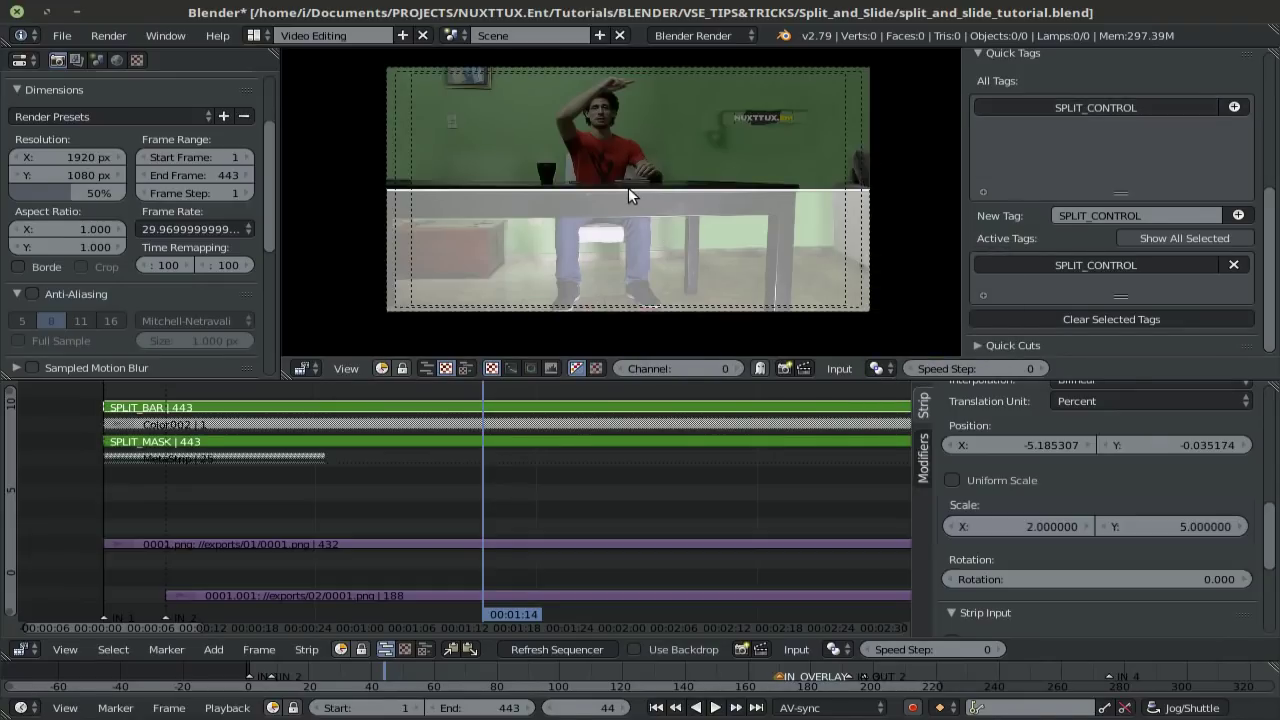
key("g")
key("y")
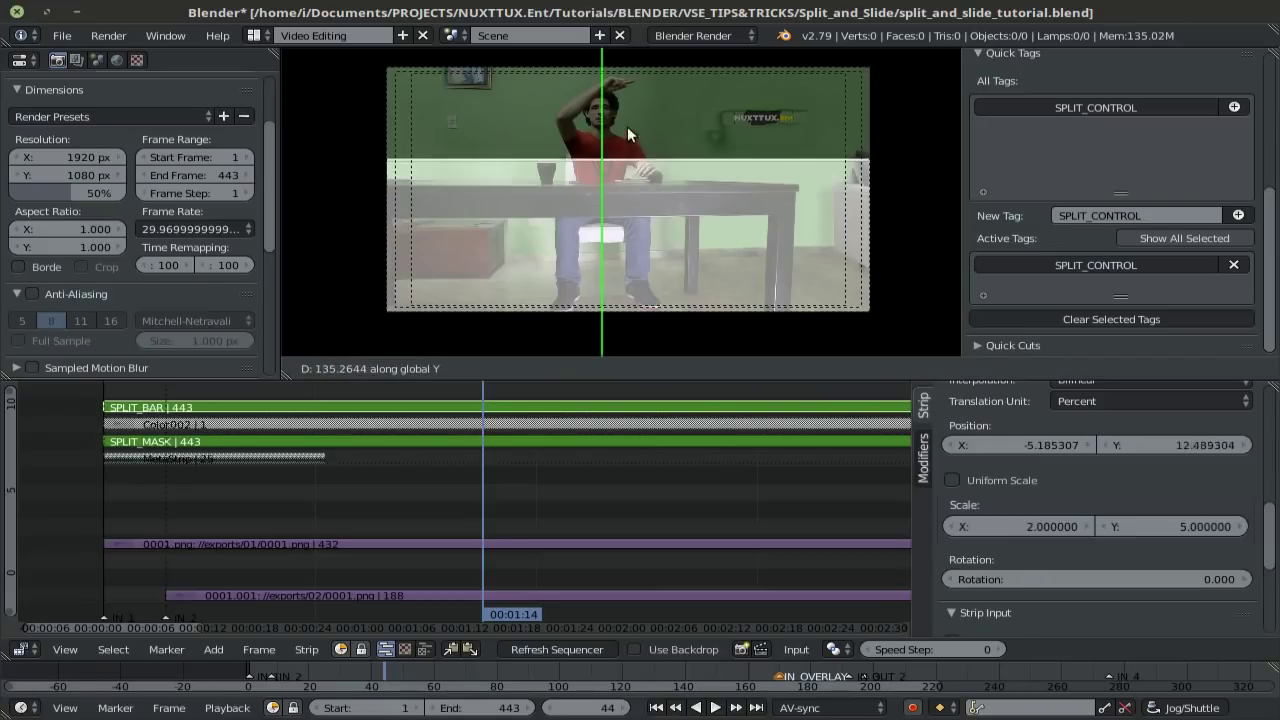
left_click(654, 80)
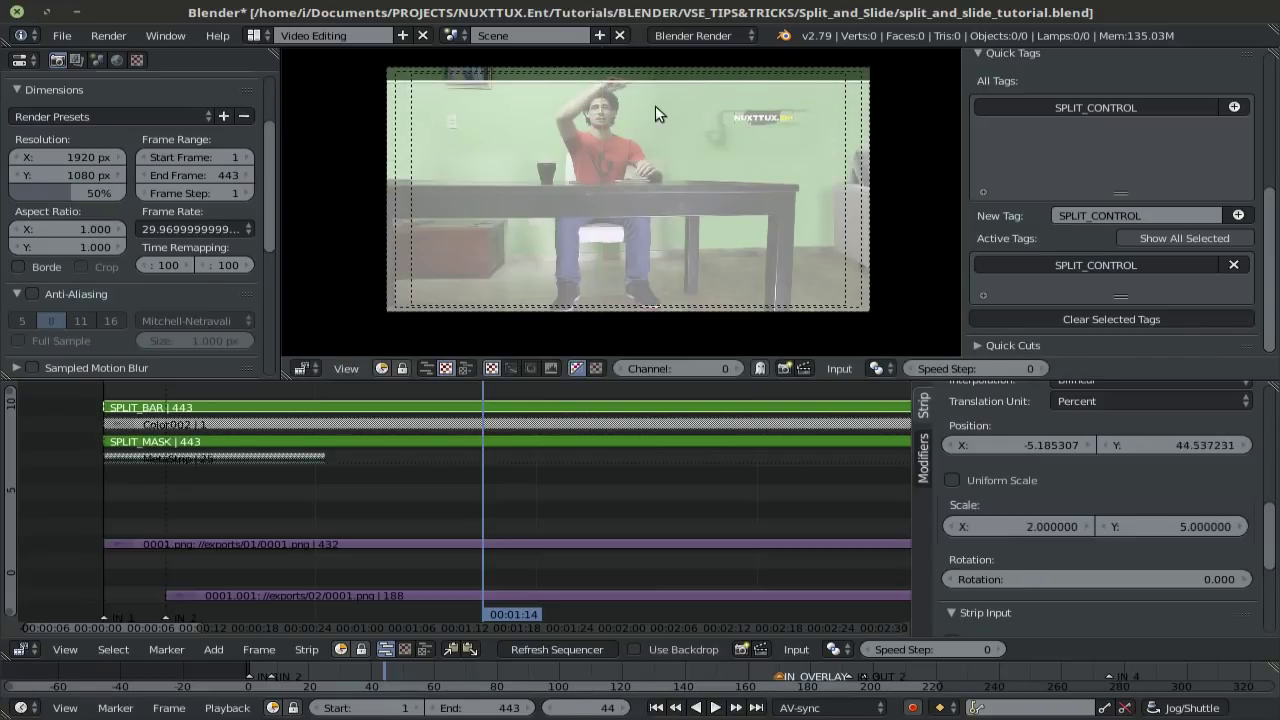
key("i")
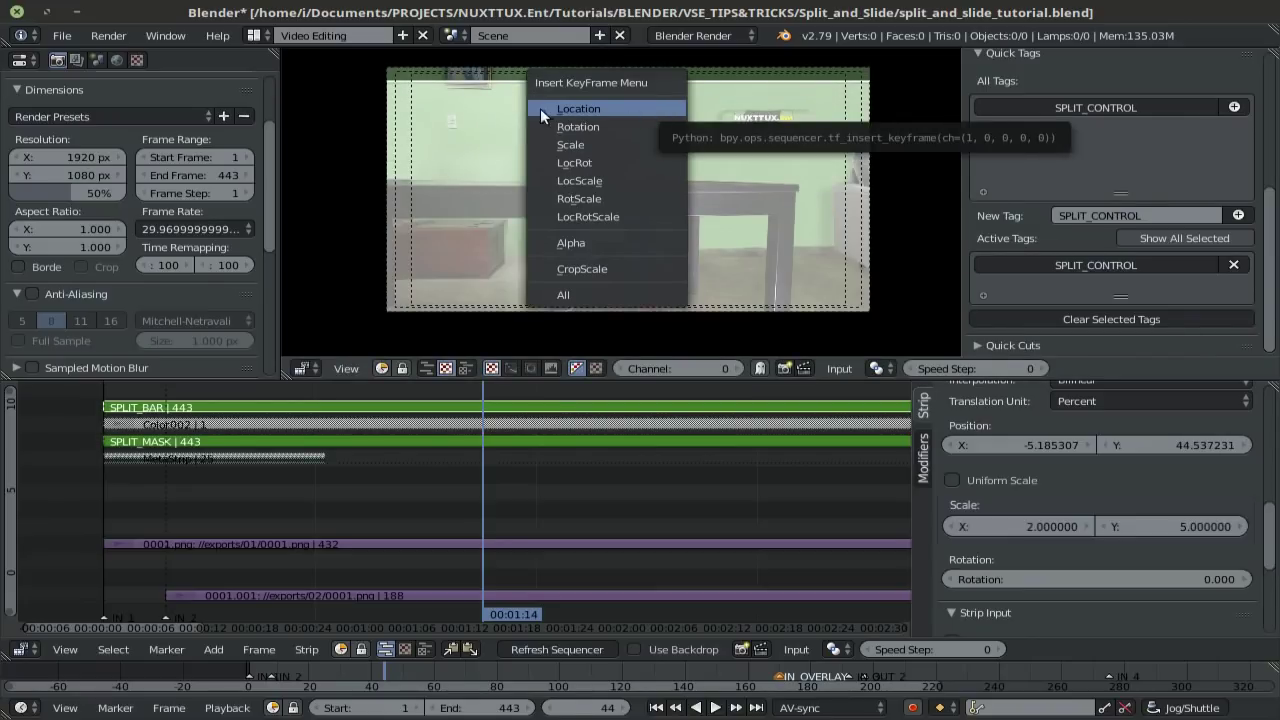
left_click(626, 110)
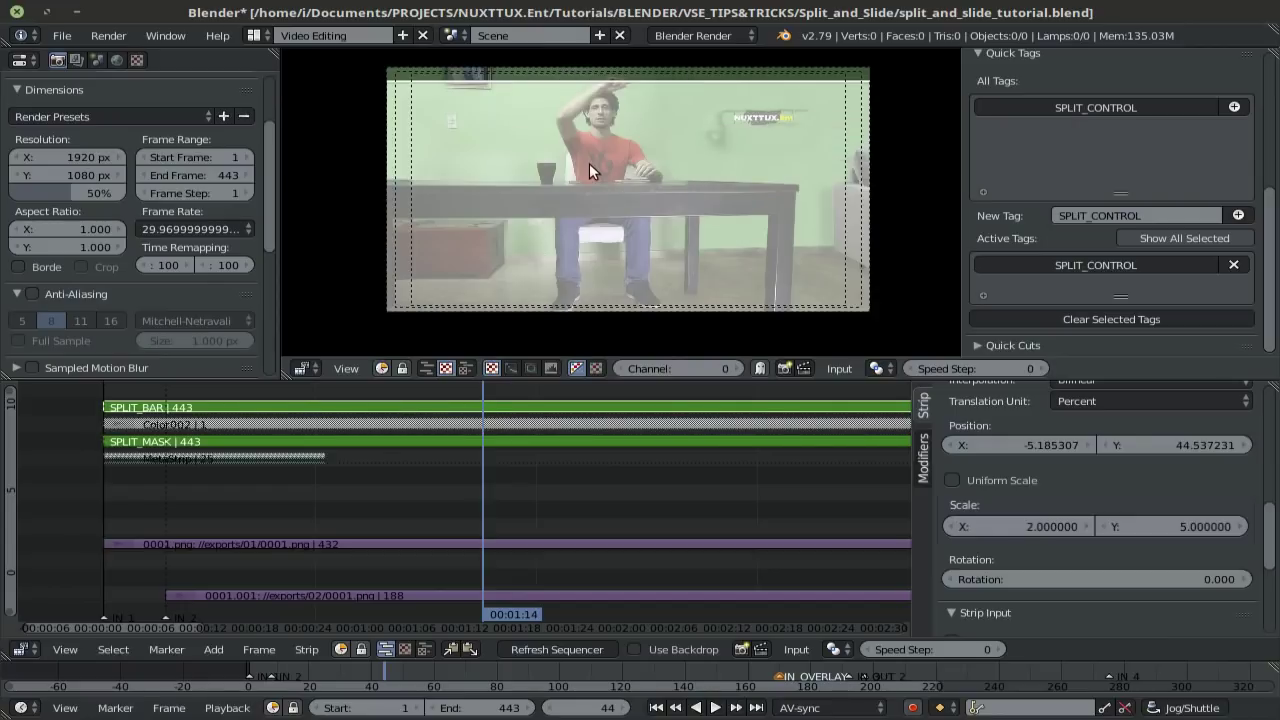
key("Left")
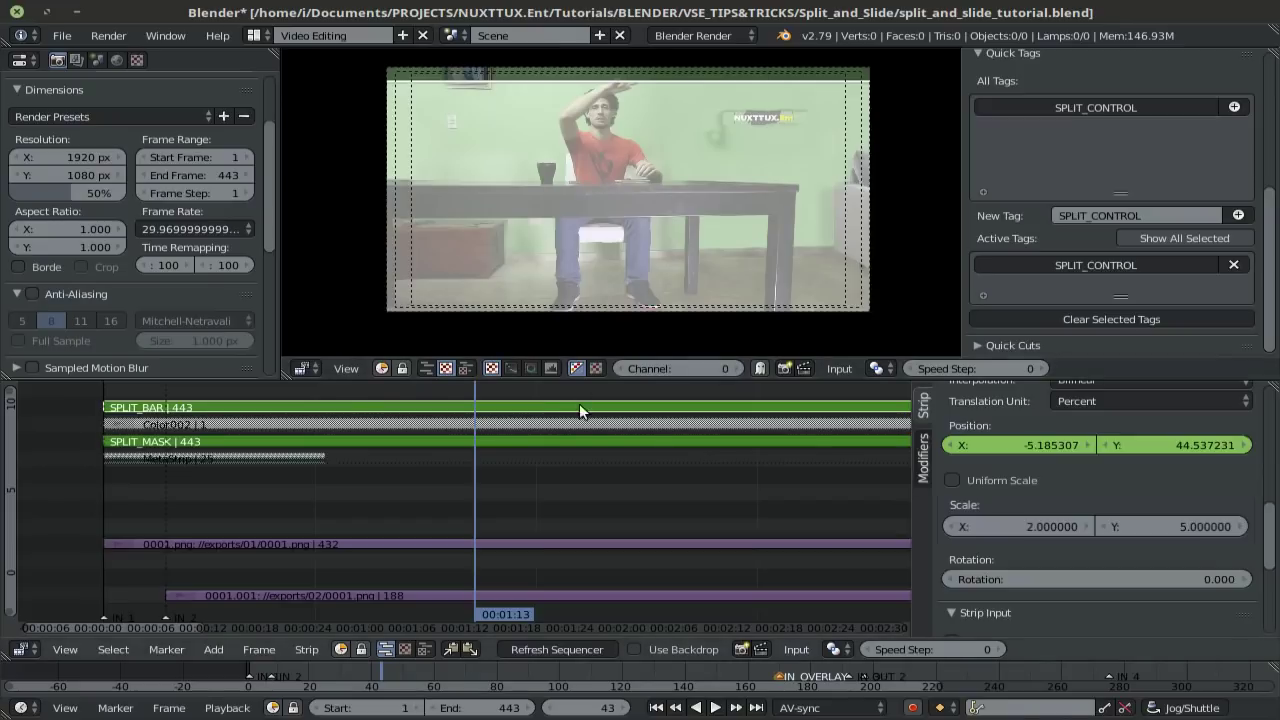
Select the SPLIT_MASK strip and frame the picture's top edge at frame 5.
right_click(501, 441)
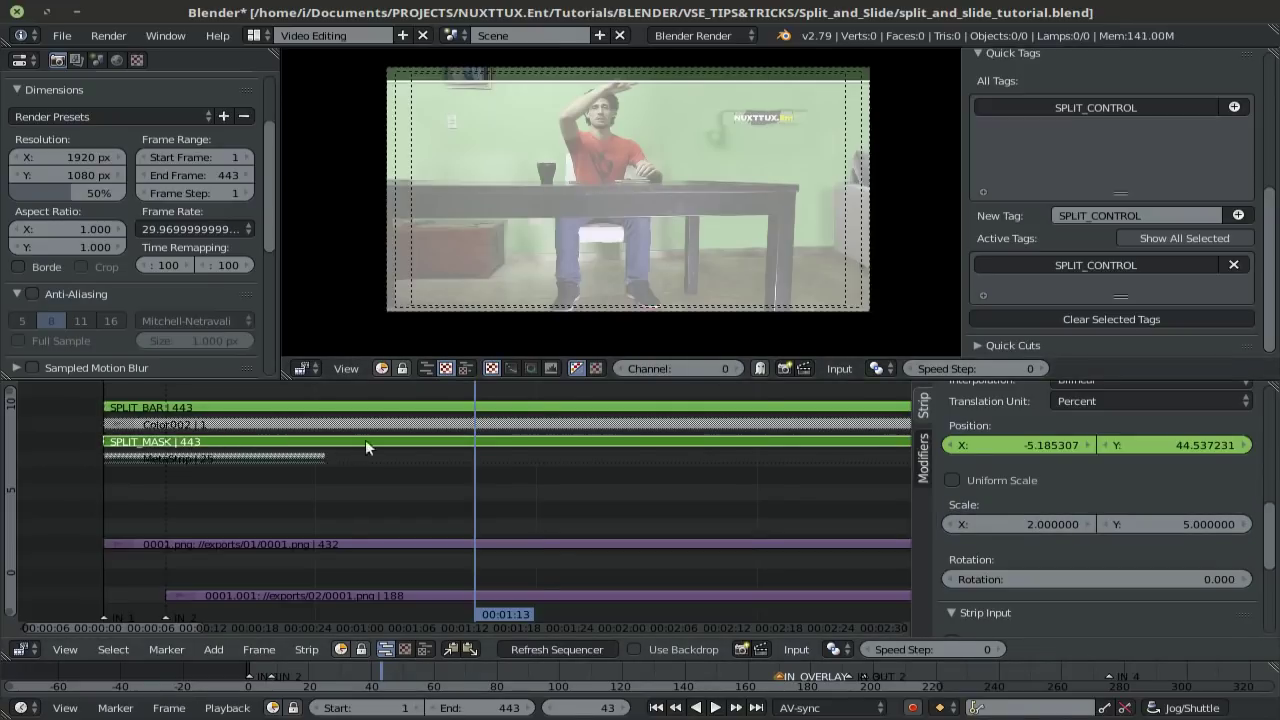
scroll(646, 79, "up", 2)
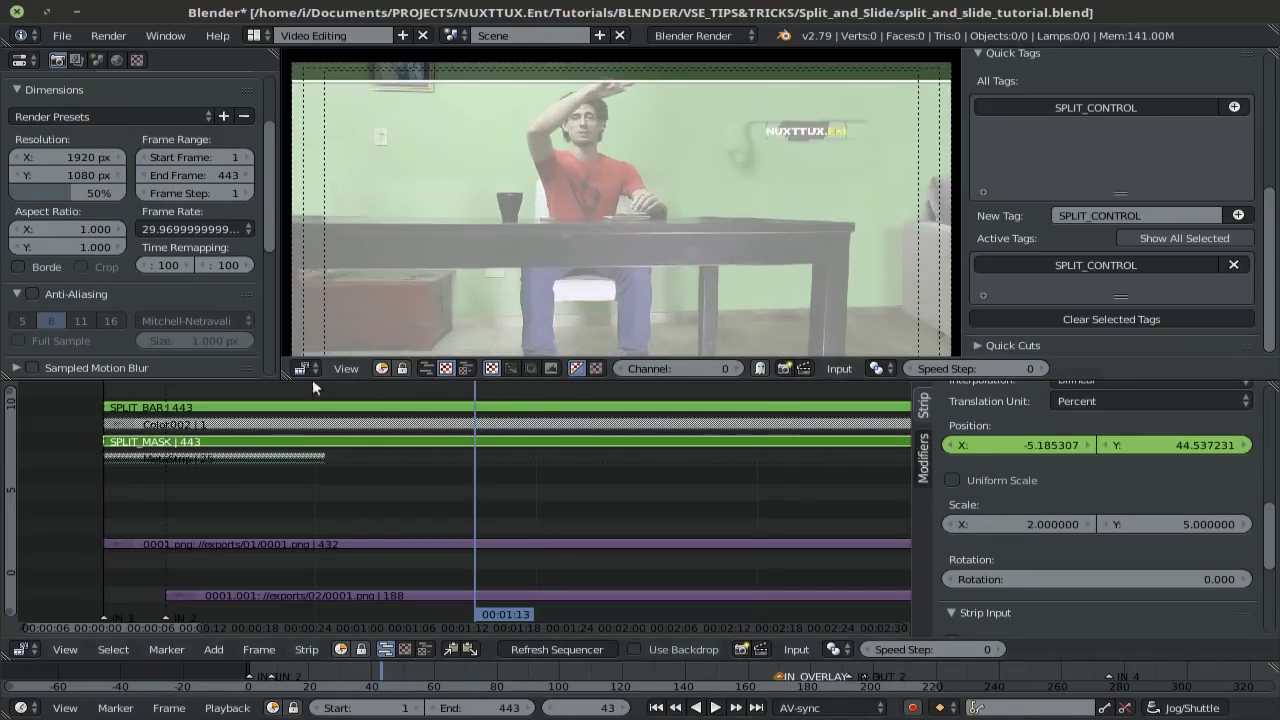
left_click(139, 562)
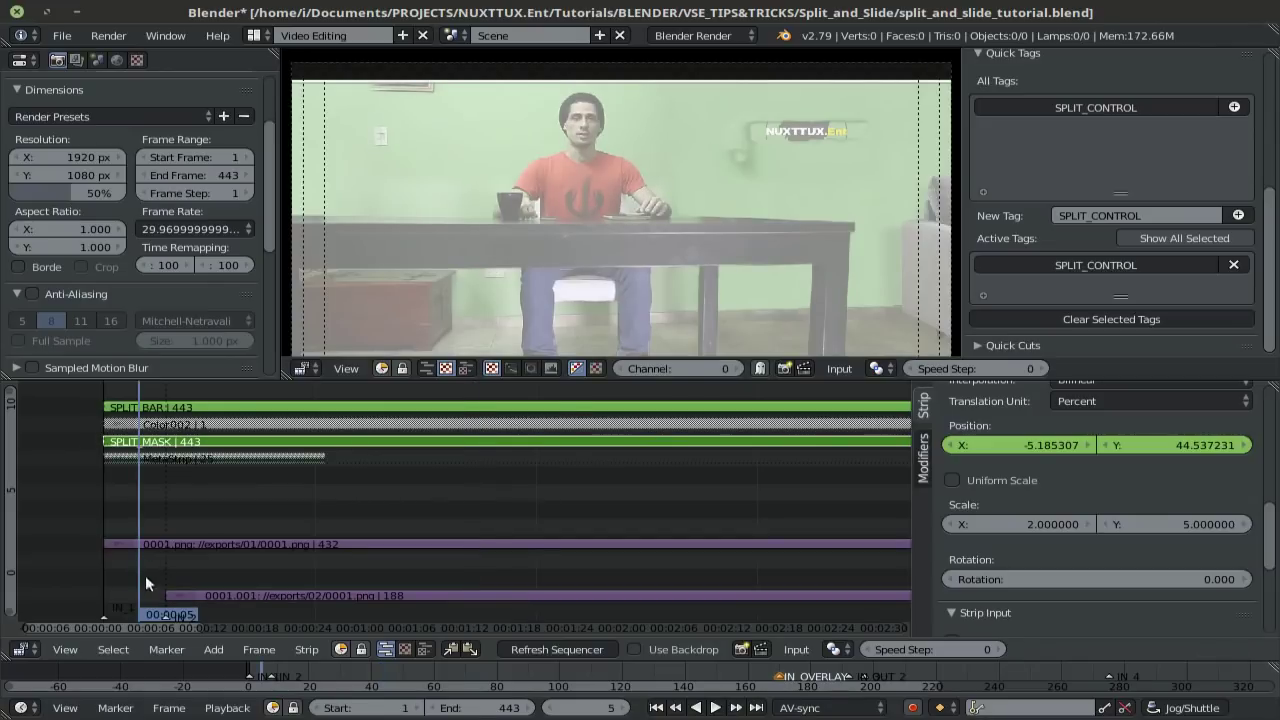
scroll(617, 84, "up", 5)
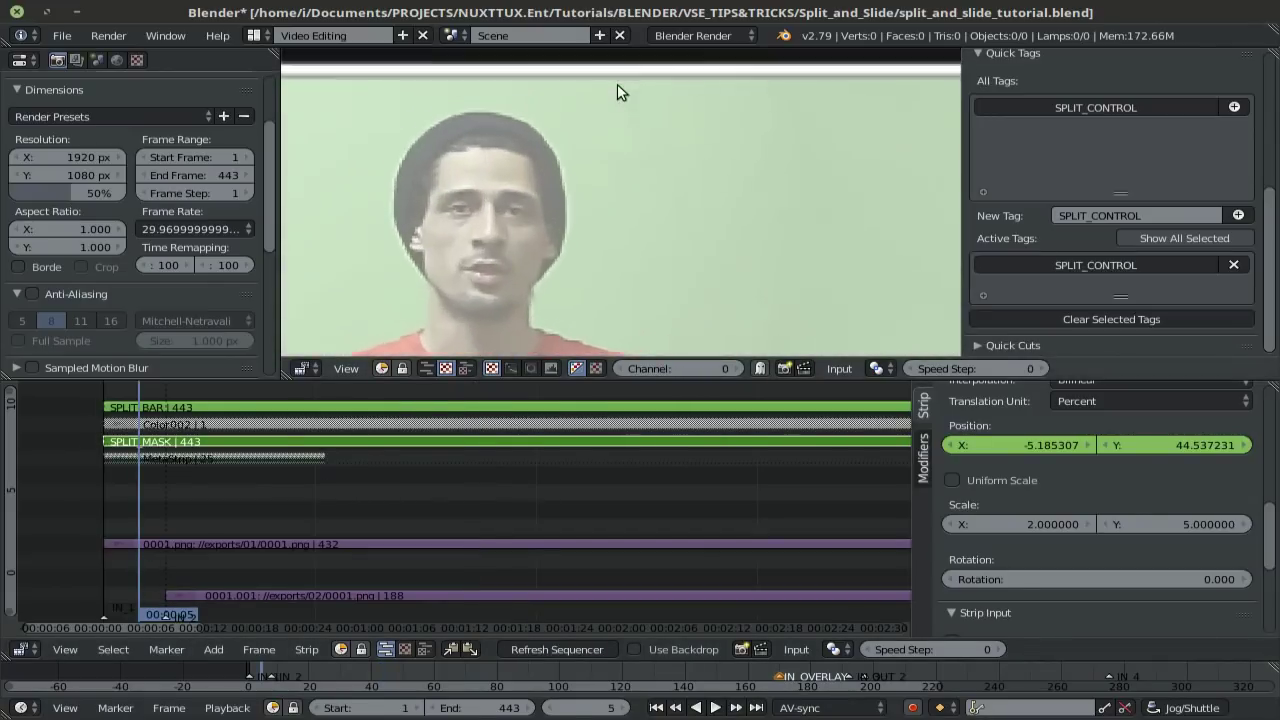
middle_click_drag(625, 131, 623, 339)
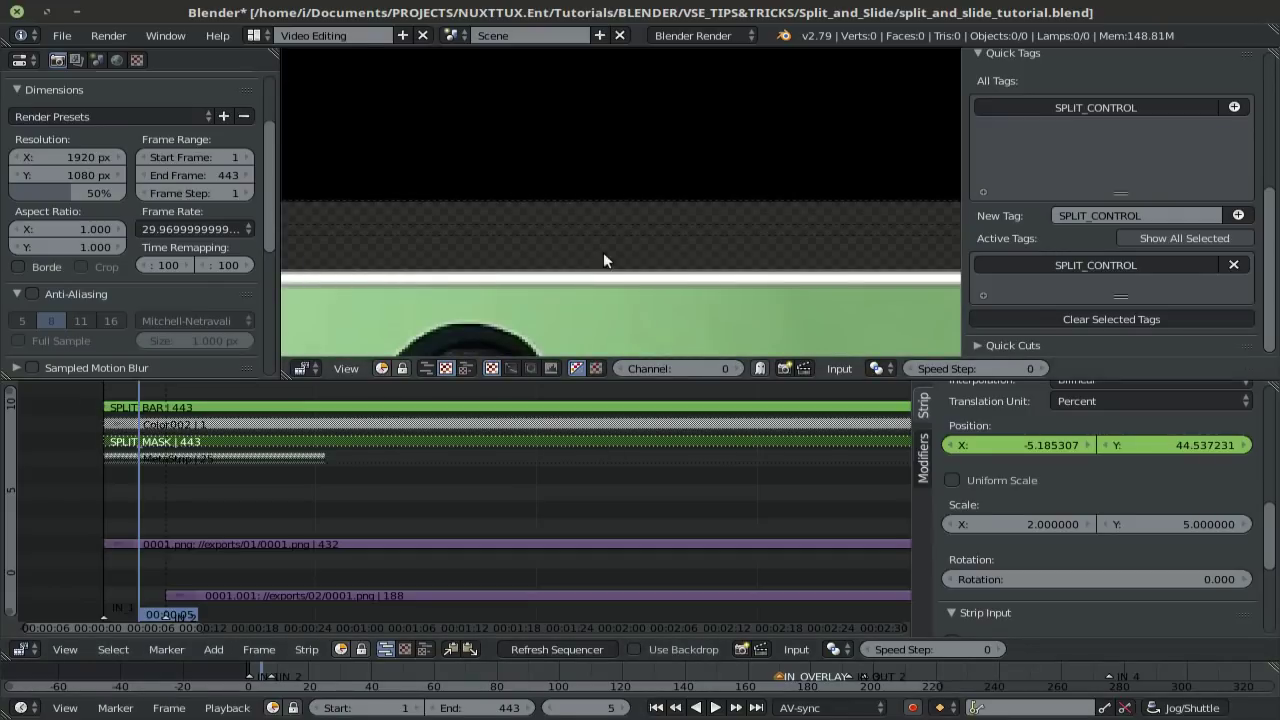
scroll(603, 252, "down", 3)
scroll(668, 226, "up", 2)
At frame 43, raise SPLIT_MASK to Y 51.11 and keyframe its location.
key("Up")
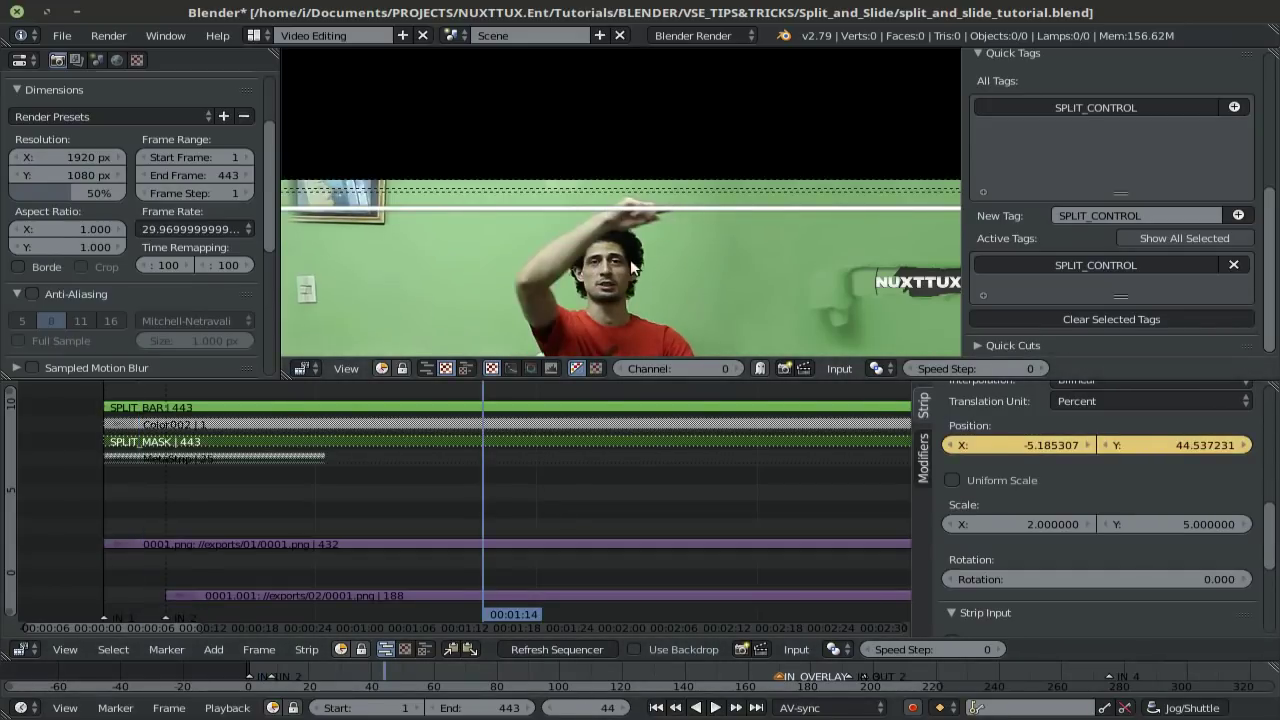
key("Left")
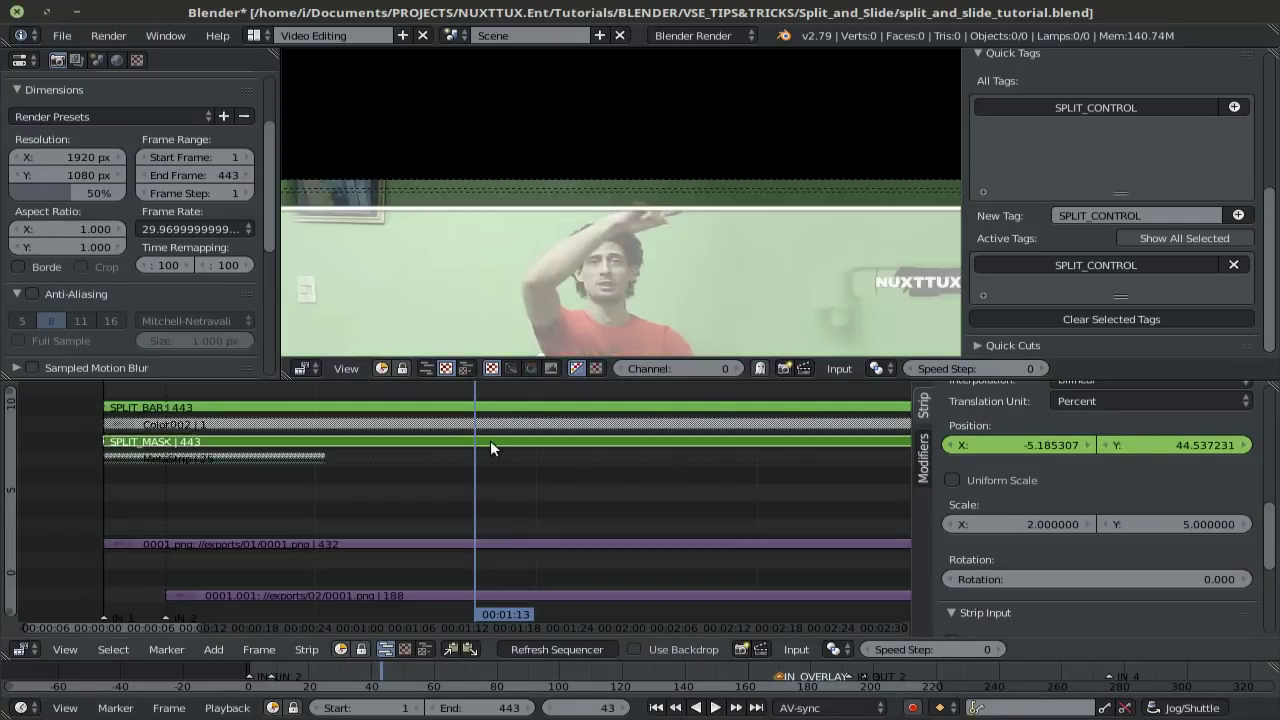
key("g")
key("y")
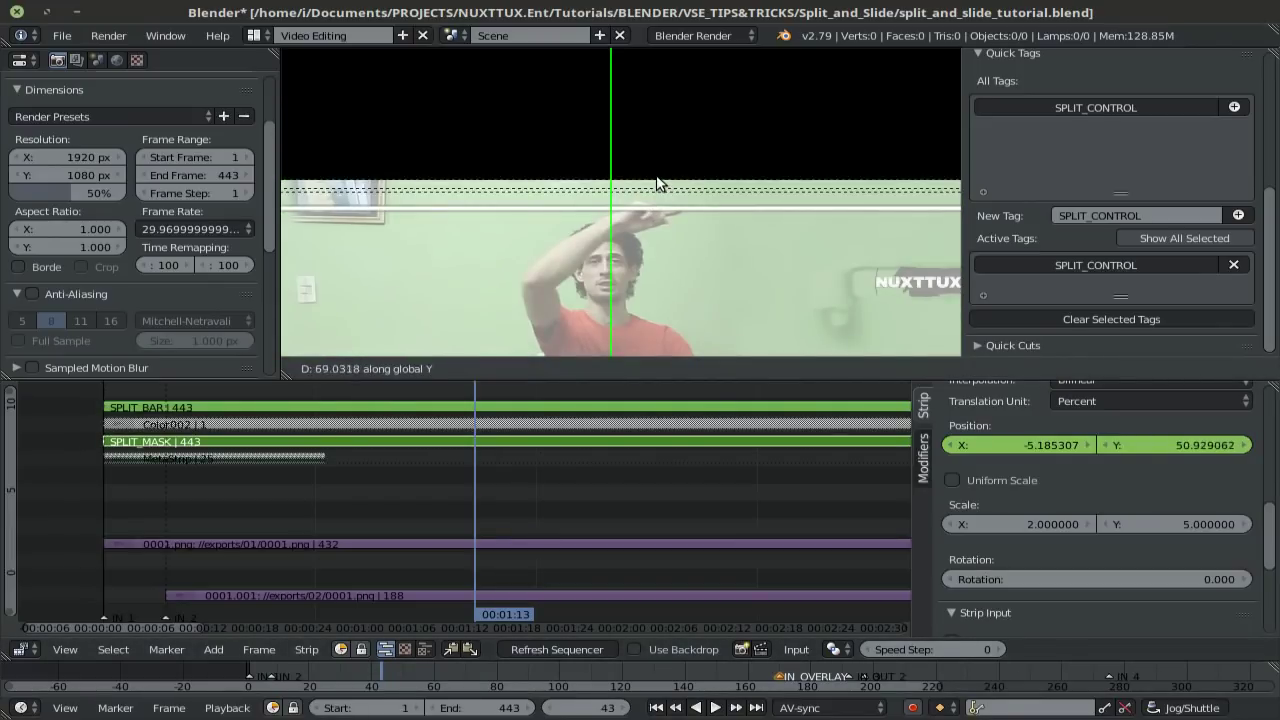
left_click(657, 183)
key("i")
left_click(657, 181)
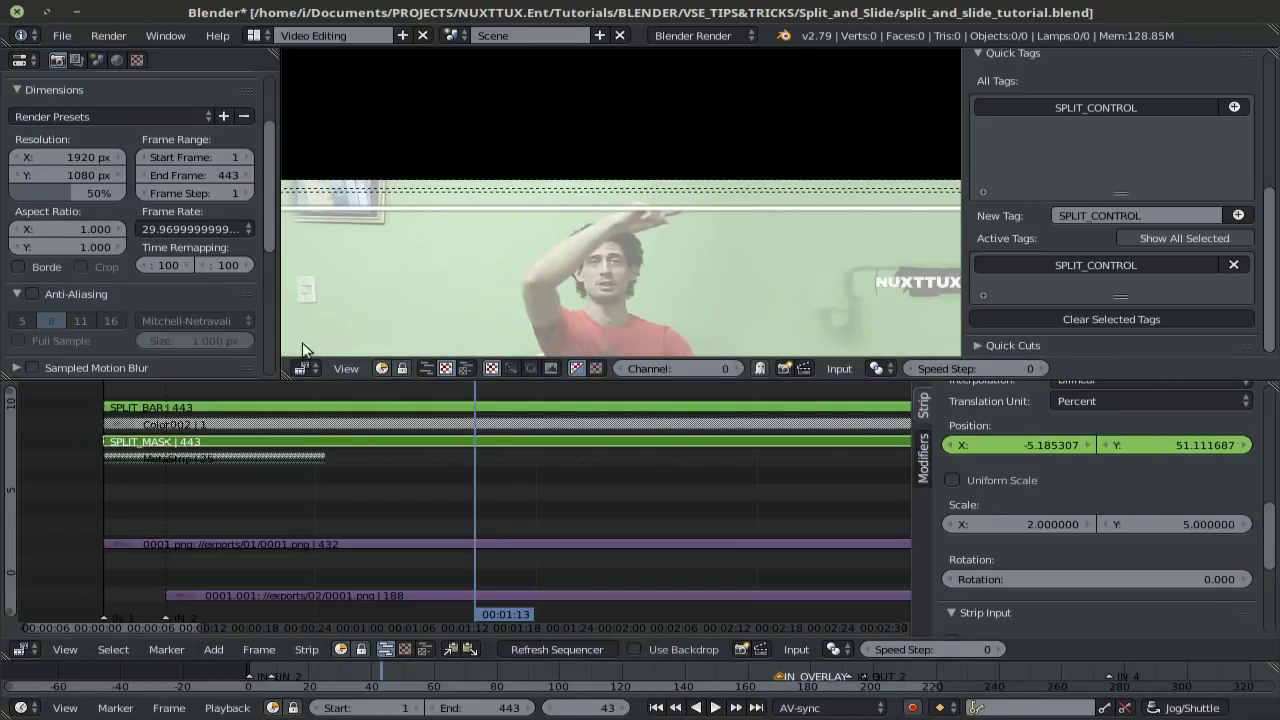
Refresh the sequencer and play the effect from frame 3.
left_click_drag(150, 570, 122, 567)
left_click(534, 652)
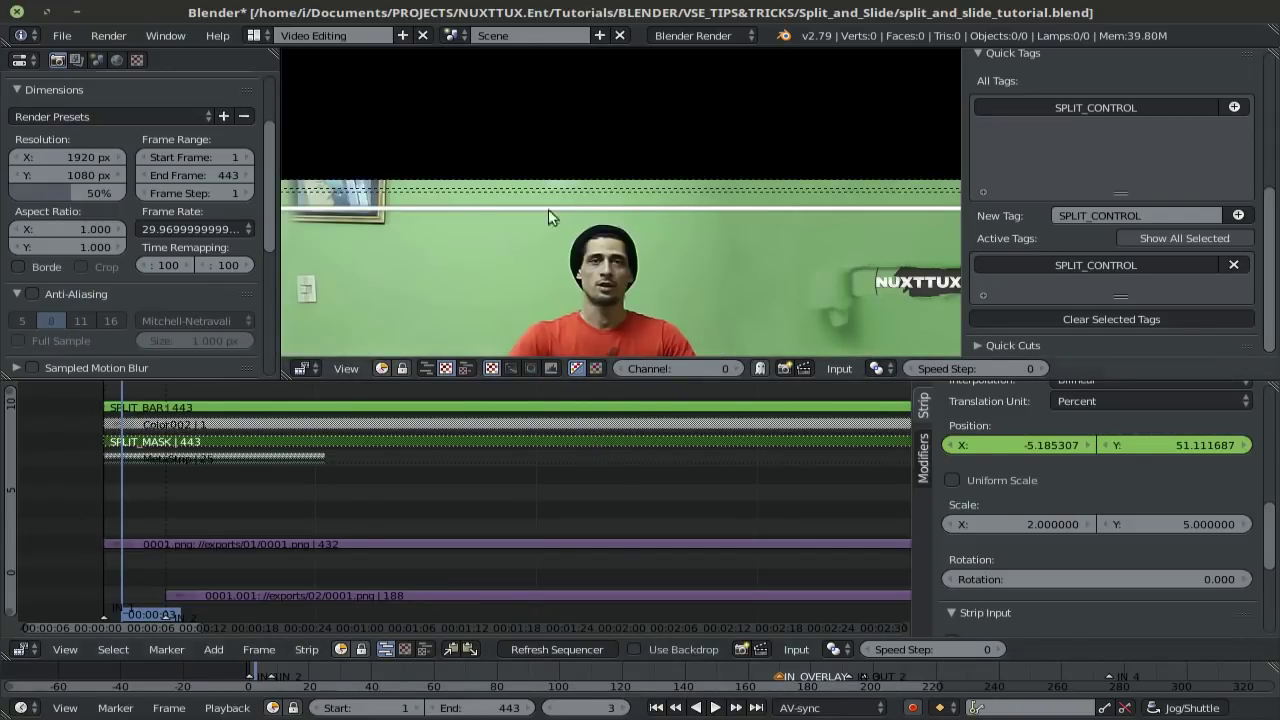
key("alt+a")
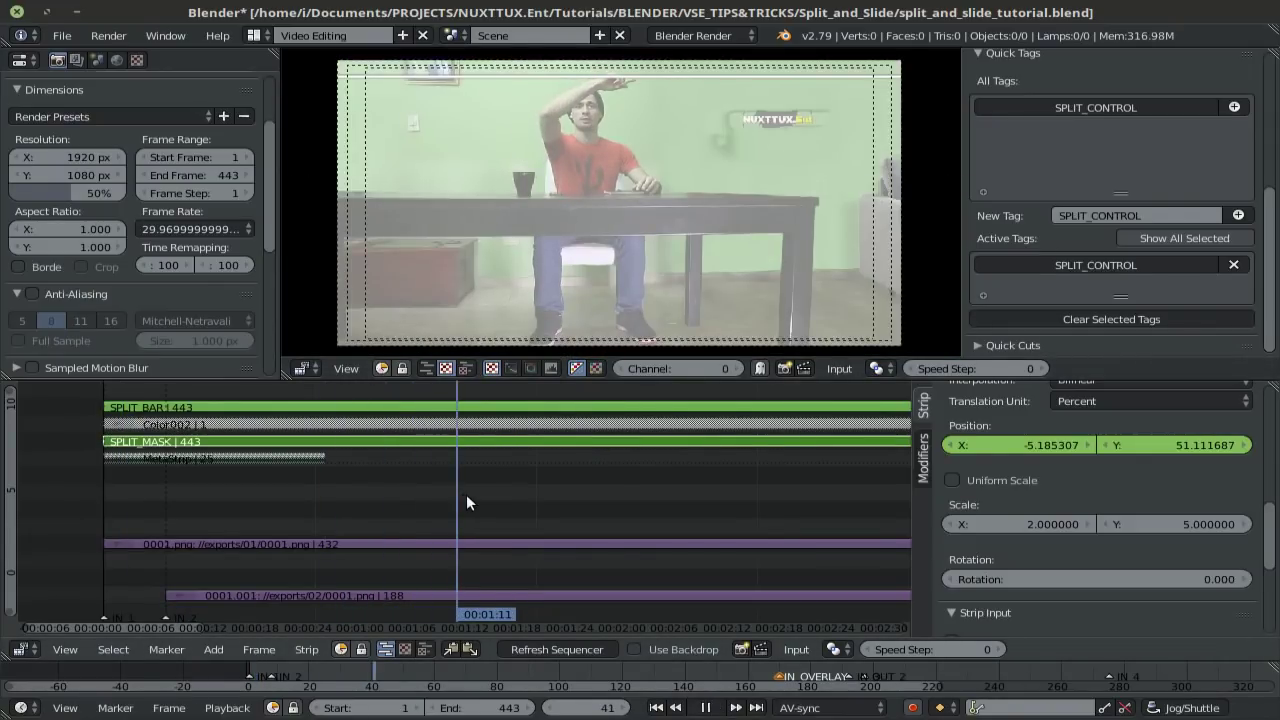
At frame 41, slide SPLIT_BAR right to X 154.38 and keyframe its location.
mouse_move(468, 495)
left_mouse_down()
mouse_move(441, 497)
mouse_move(458, 496)
left_mouse_up()
right_click(401, 408)
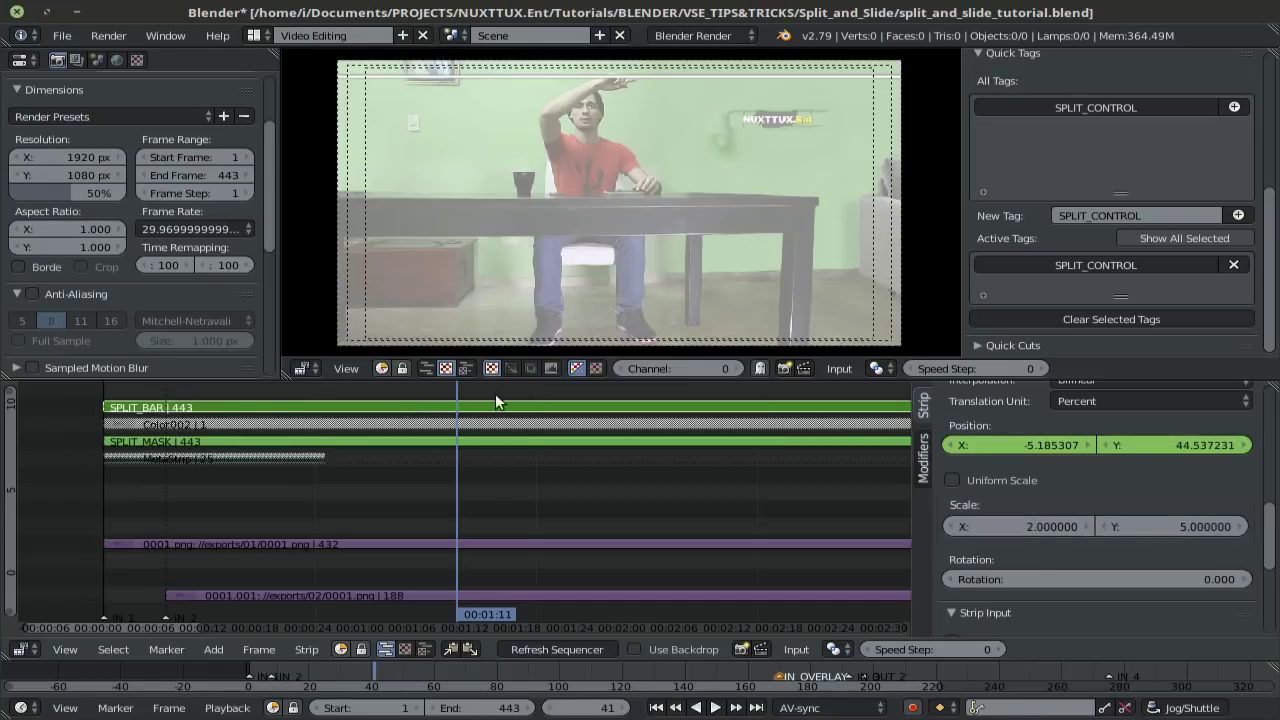
key("g")
key("x")
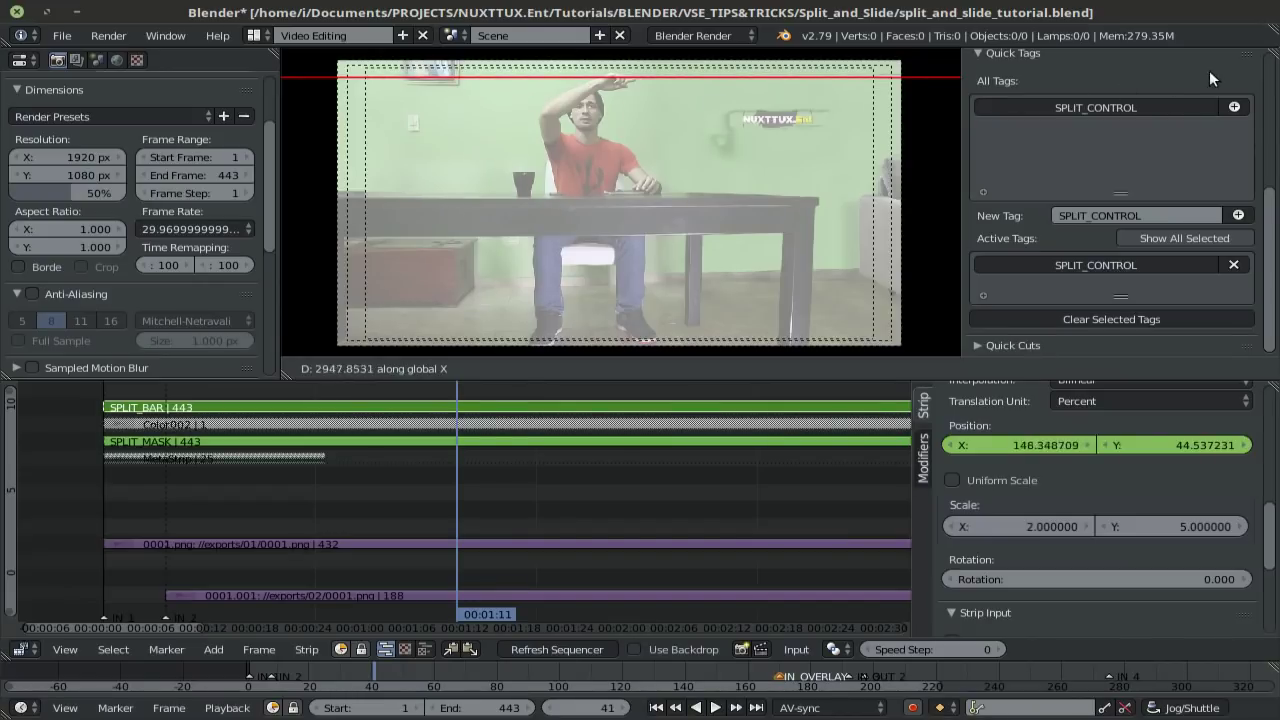
left_click(952, 84)
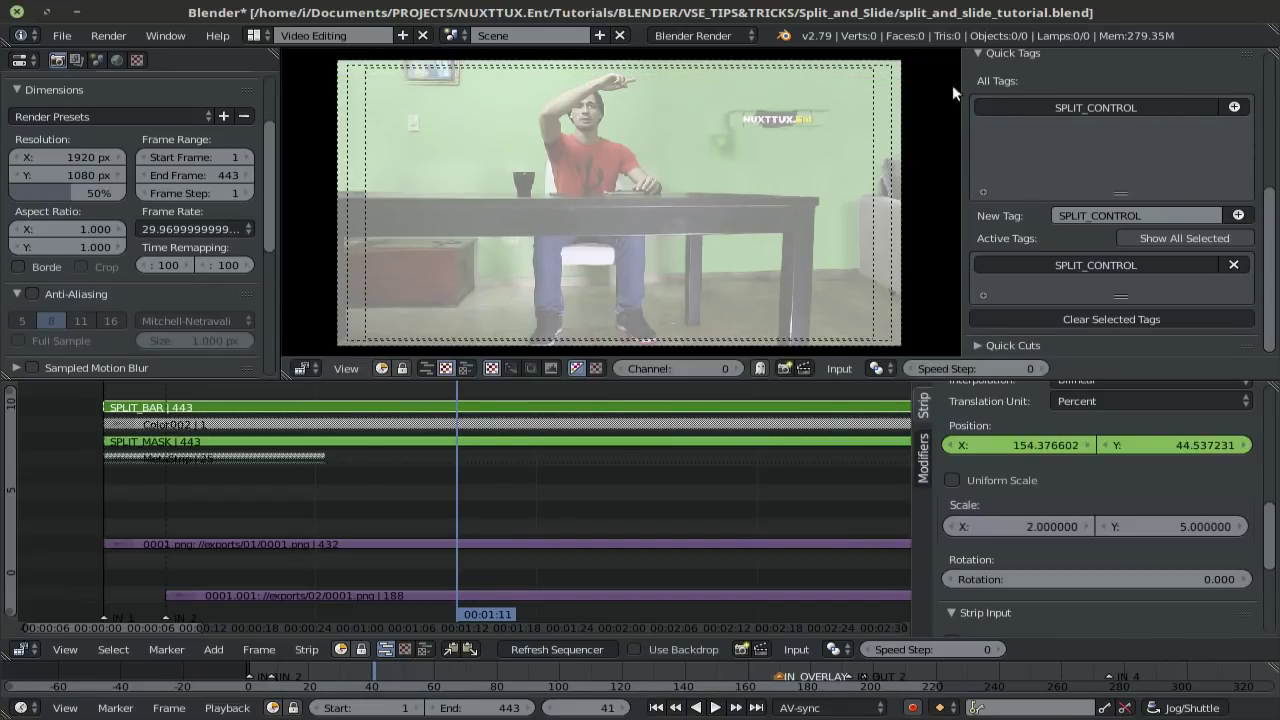
key("i")
left_click(698, 122)
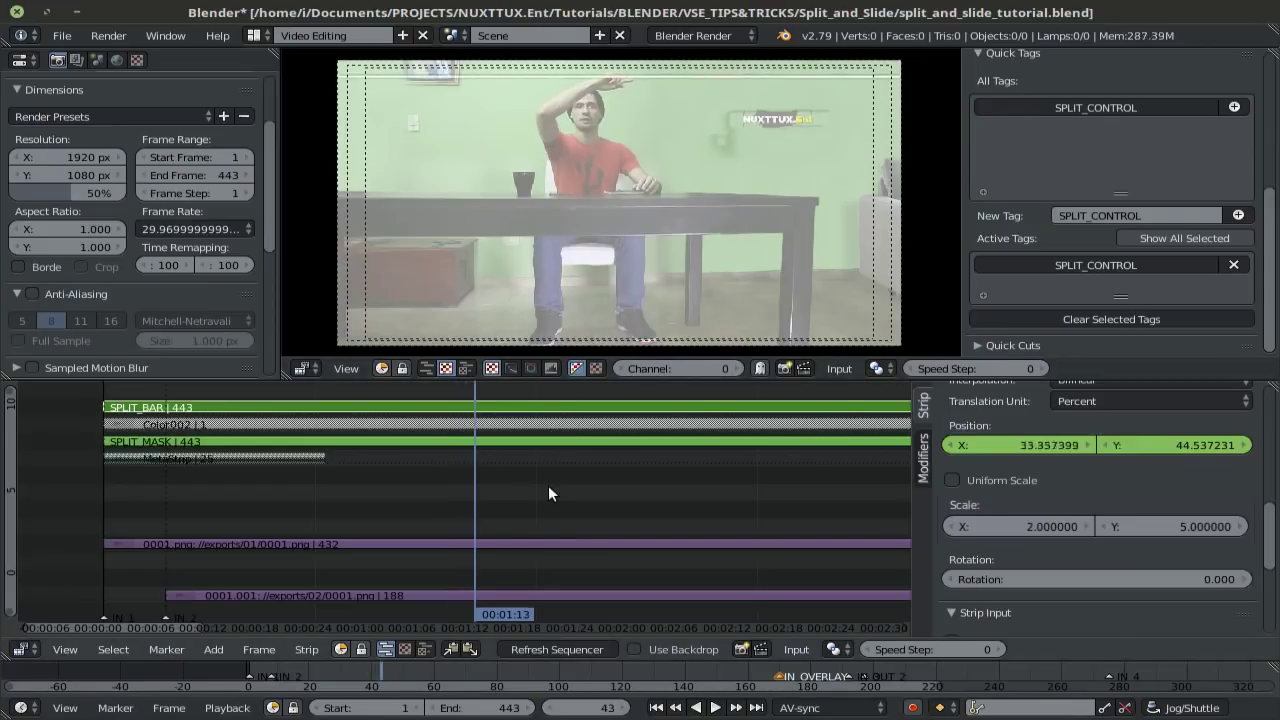
Turn the right area into a Dope Sheet showing only the selected strip's keyframes.
key("Right")
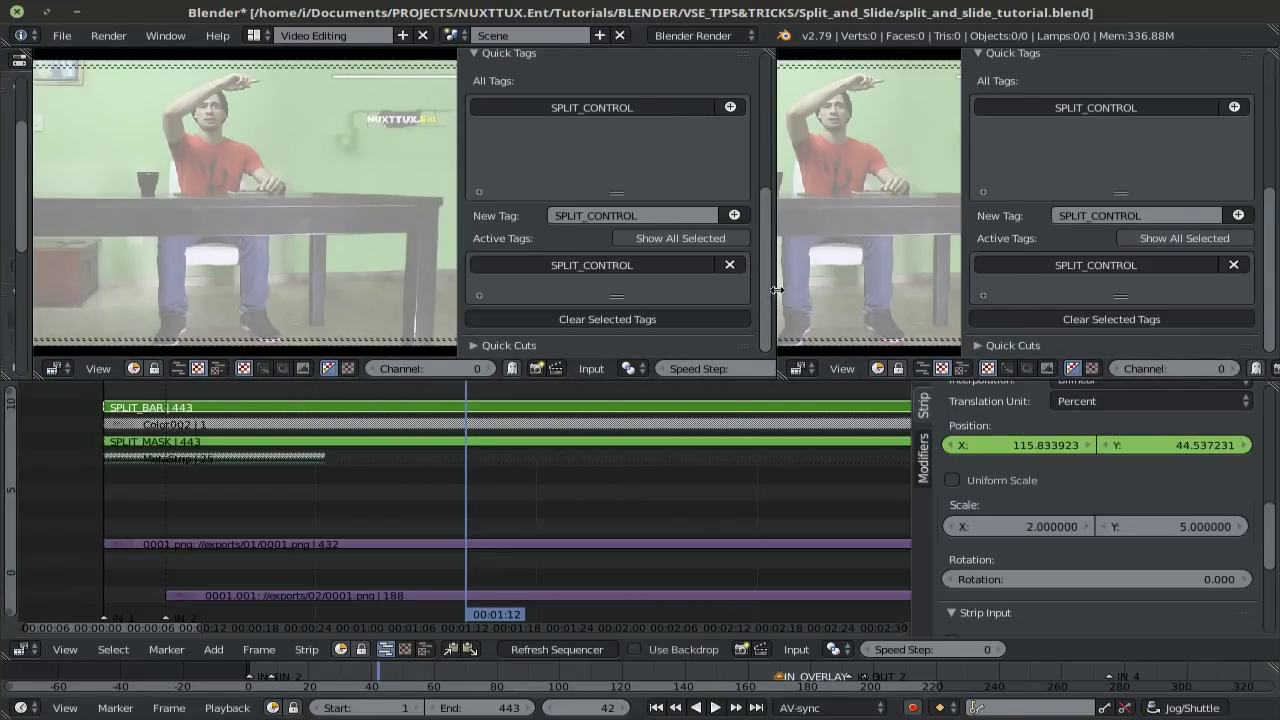
left_click(702, 375)
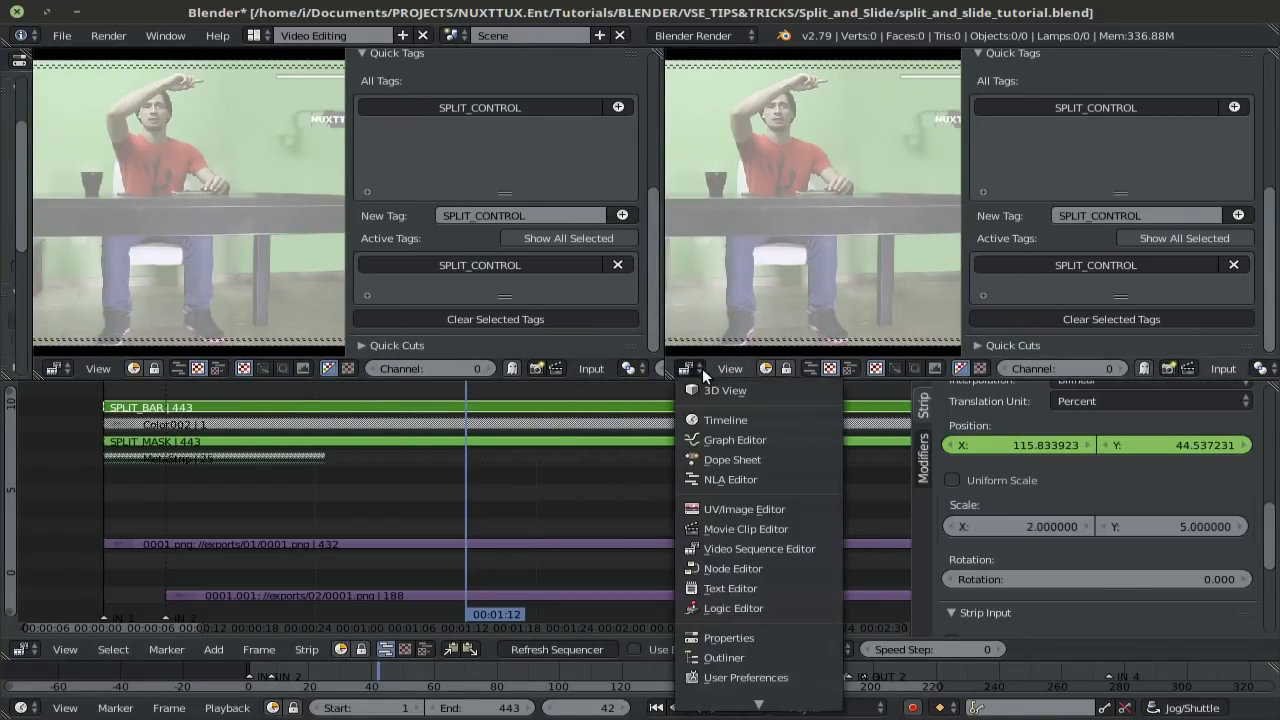
left_click(734, 457)
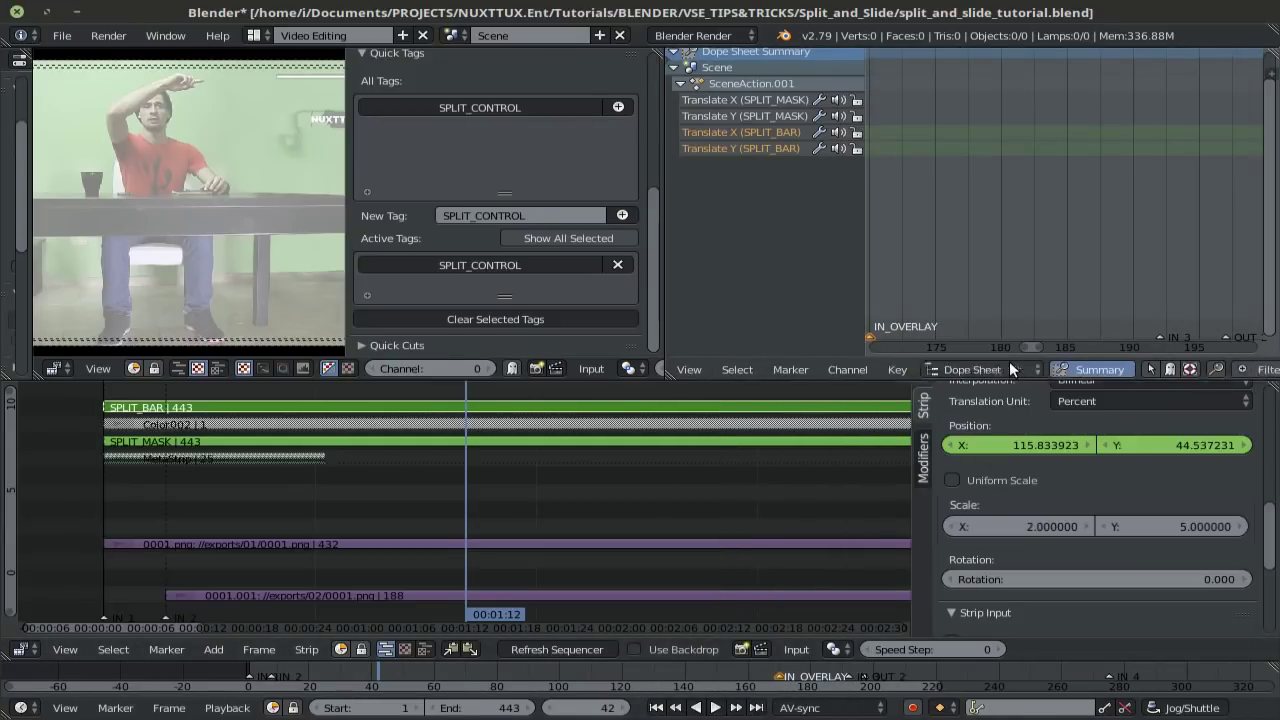
scroll(1009, 361, "down", 5)
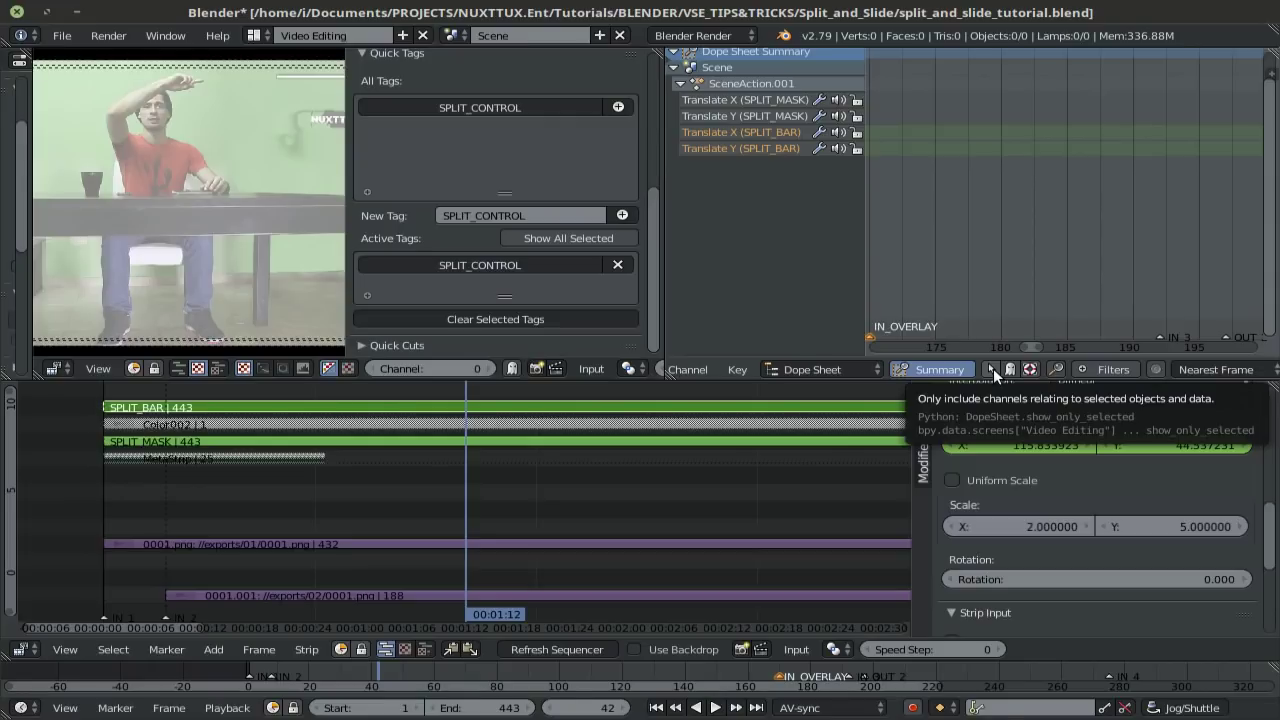
left_click(992, 369)
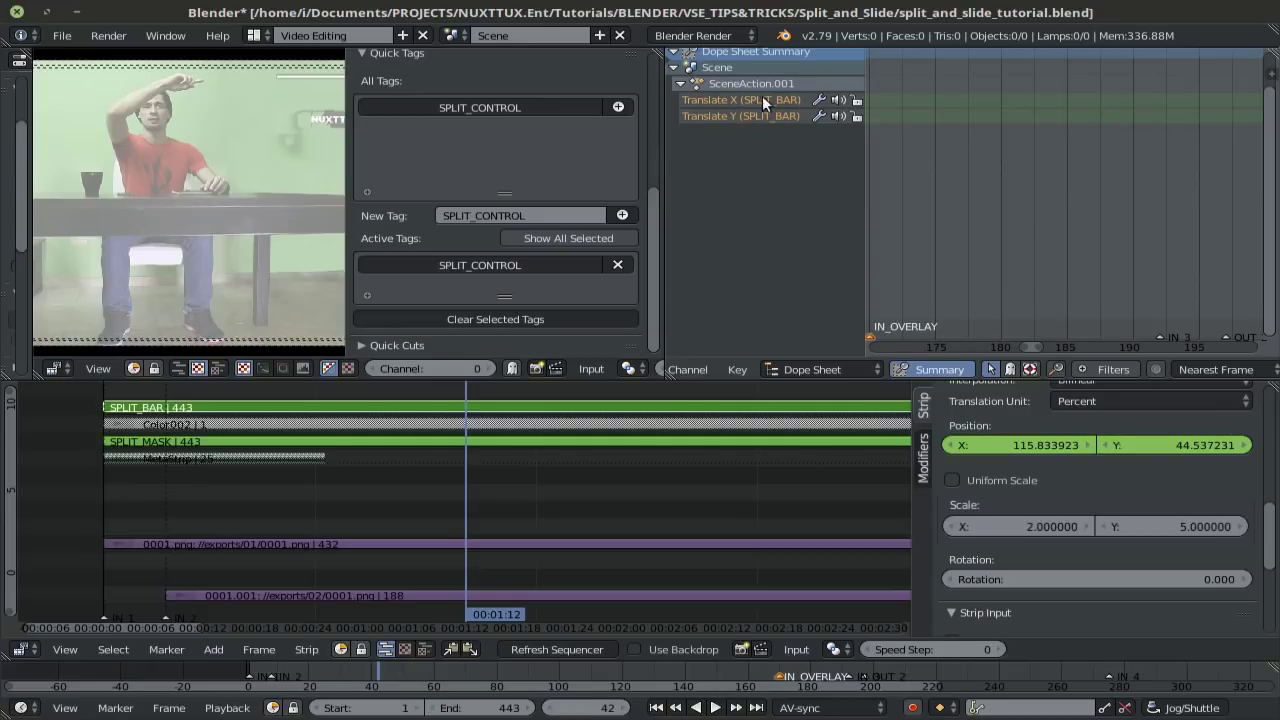
key("Home")
Move SPLIT_BAR's frame-41 keyframes to frame 39 and check frames 39 to 44.
left_click(977, 62)
key("g")
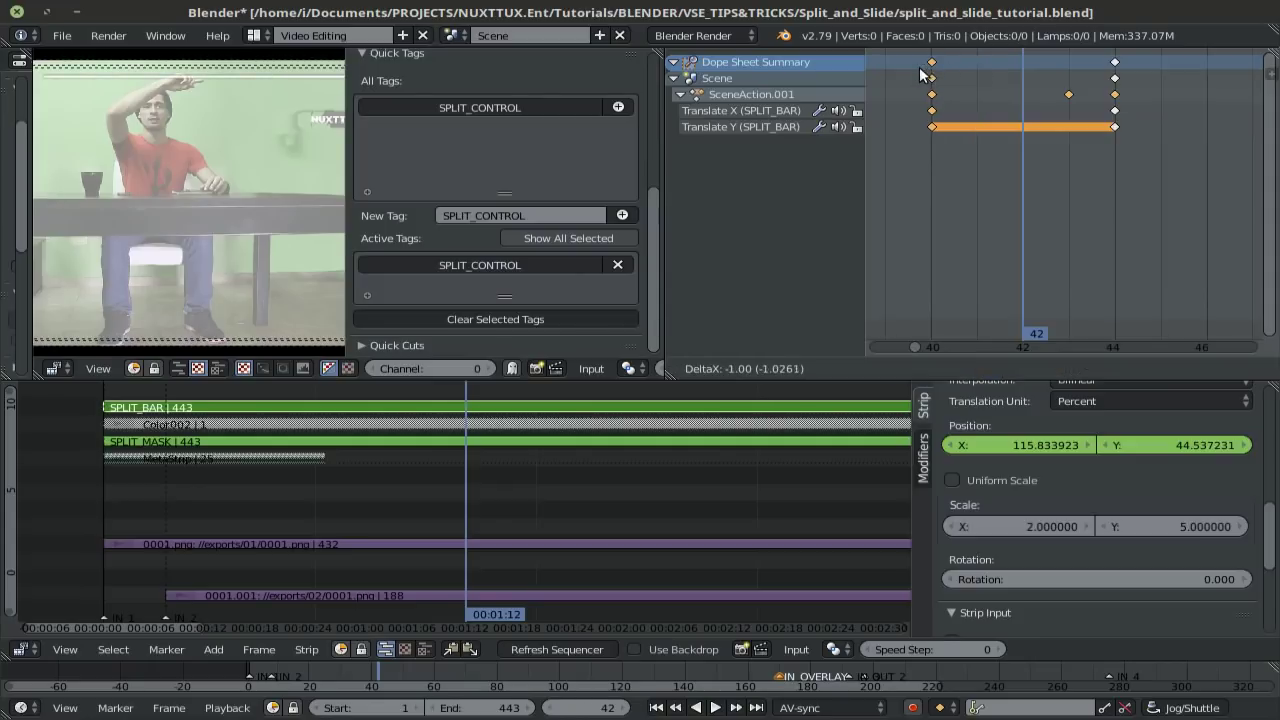
left_click(886, 73)
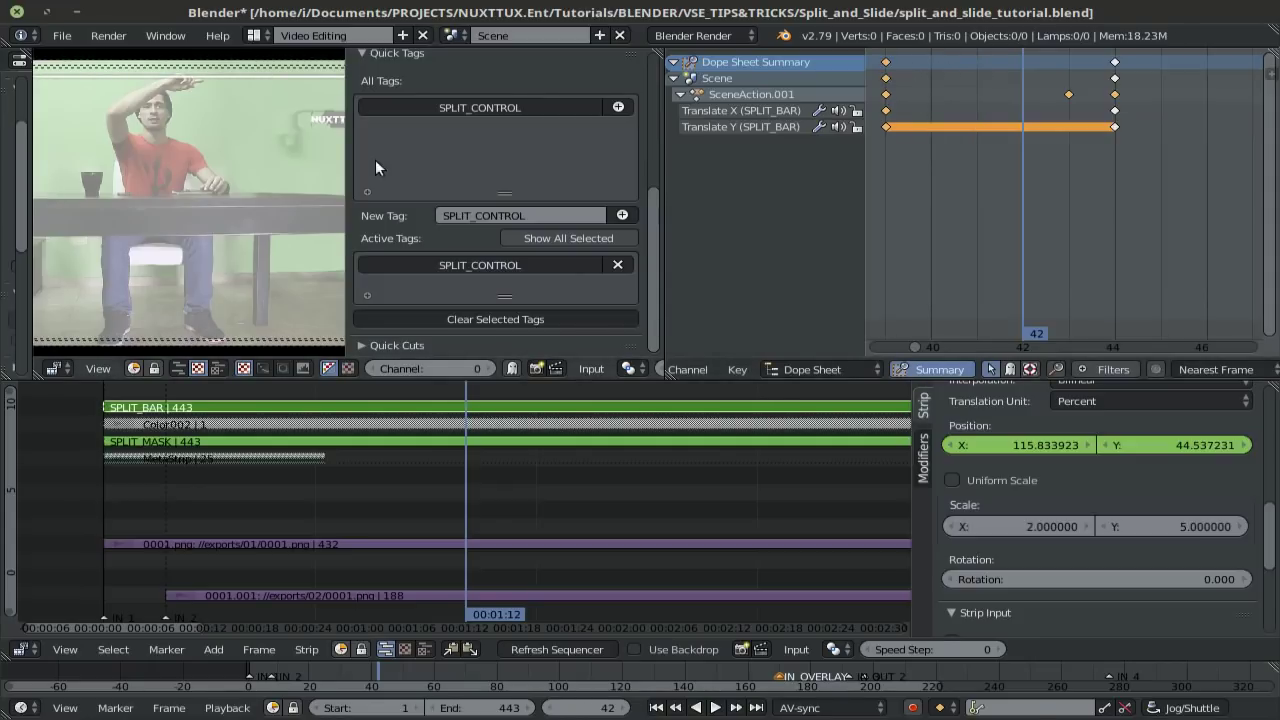
key("Home")
key("Left")
key("Left")
key("Left")
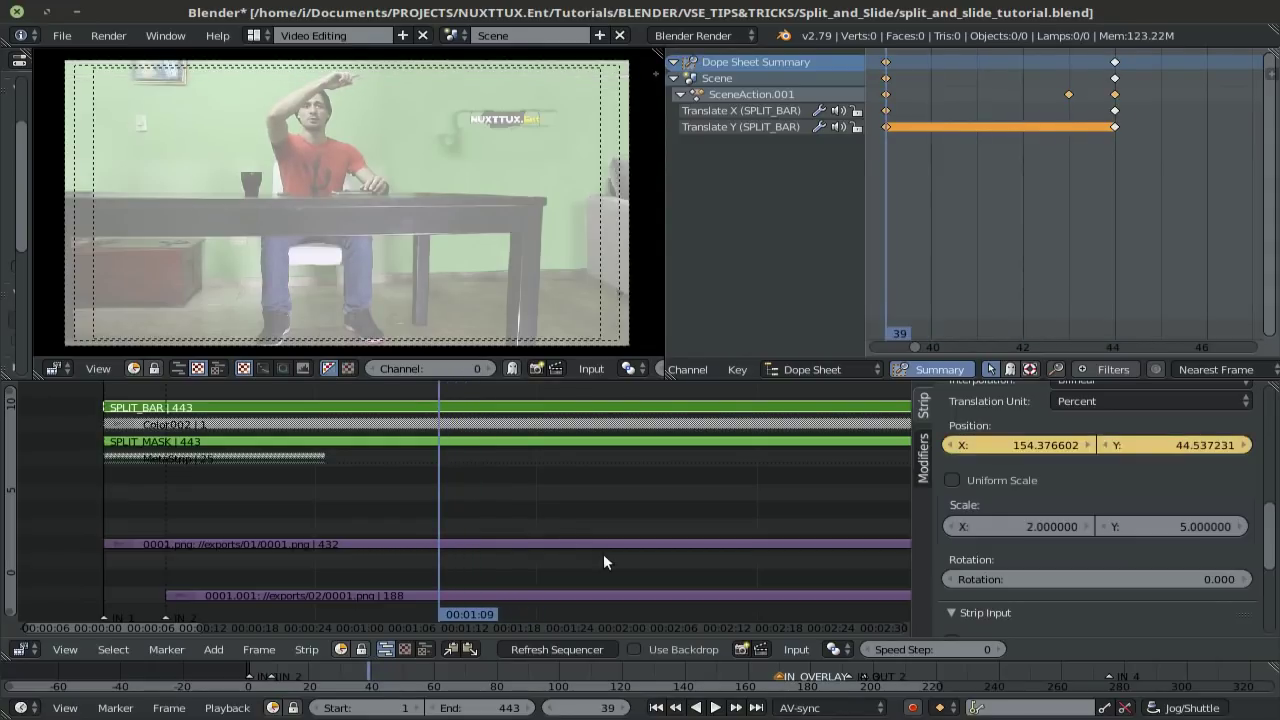
key("Right")
key("Right")
key("Right")
key("Right")
key("Right")
key("Left")
key("Right")
Shift the starting keys about 3 frames earlier and play from frame 33.
scroll(948, 148, "down", 3)
key("g")
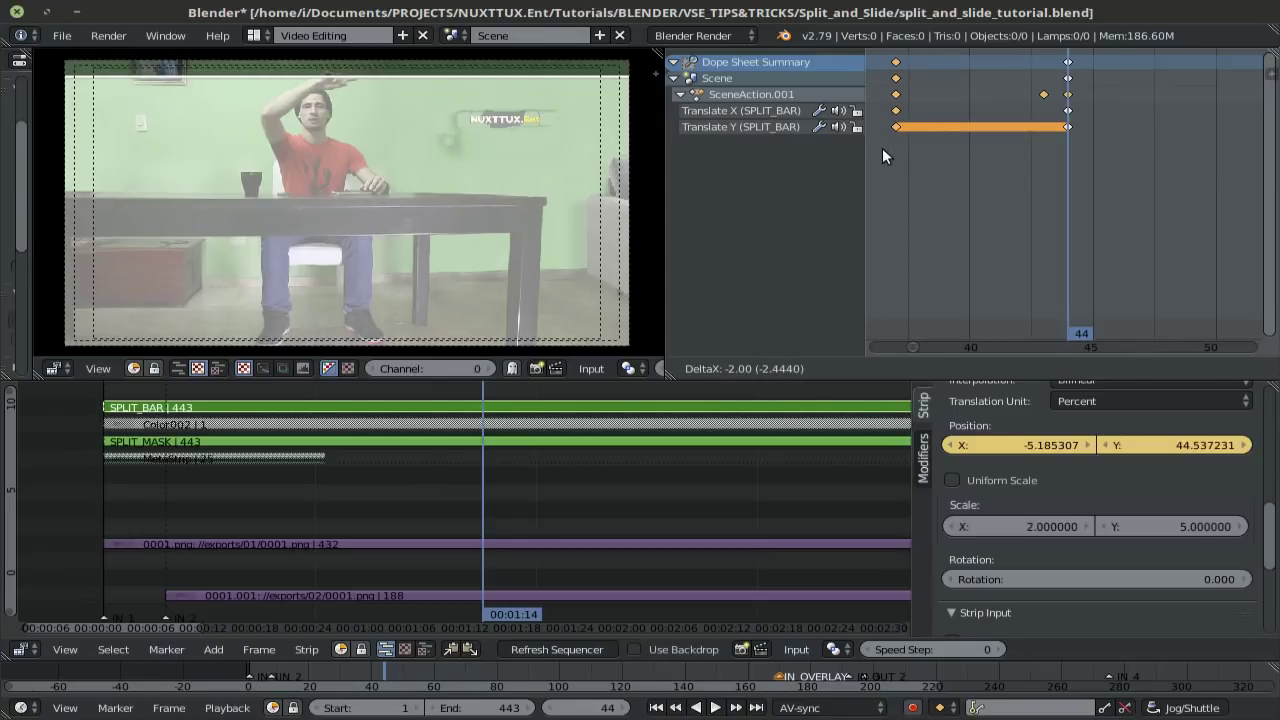
key("Escape")
scroll(935, 157, "down", 2)
middle_click_drag(935, 157, 1063, 189)
key("g")
left_click(948, 190)
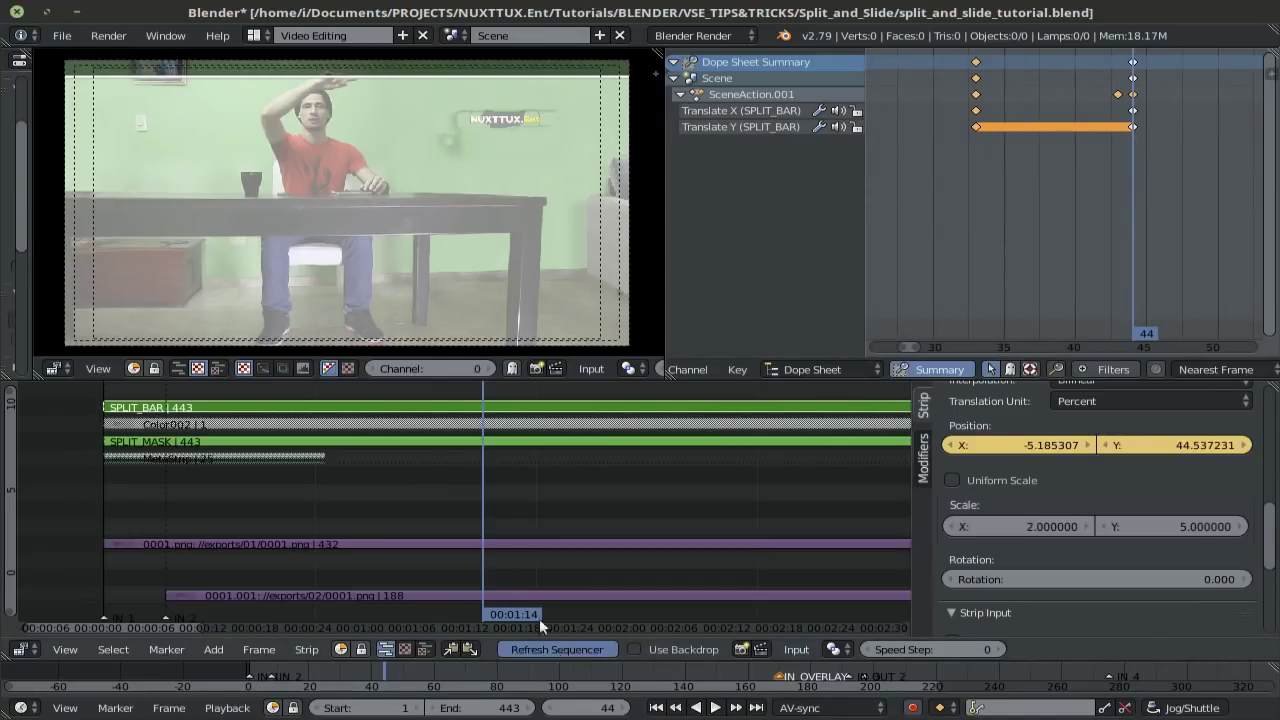
left_click(402, 499)
key("alt+a")
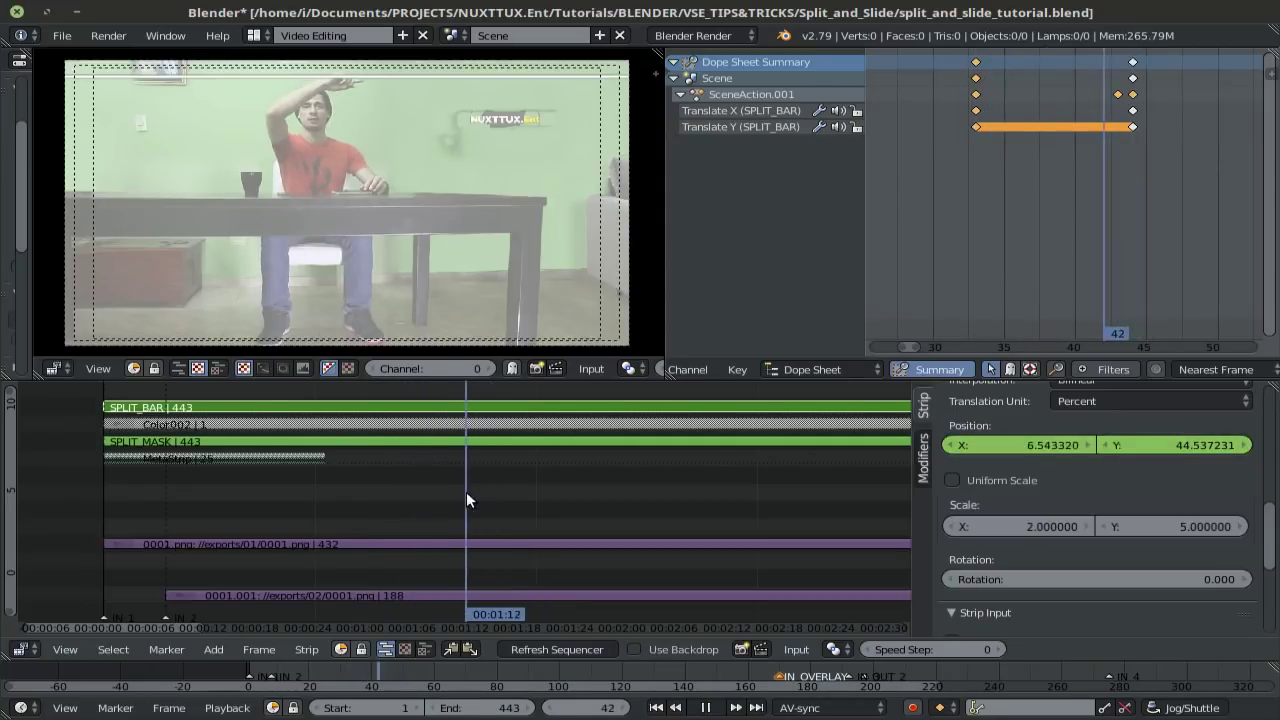
Close the Dope Sheet, keyframe the SPLIT_CONTROL strips' starting location at Y 44.54, and save.
key("alt+a")
left_click_drag(662, 50, 760, 120)
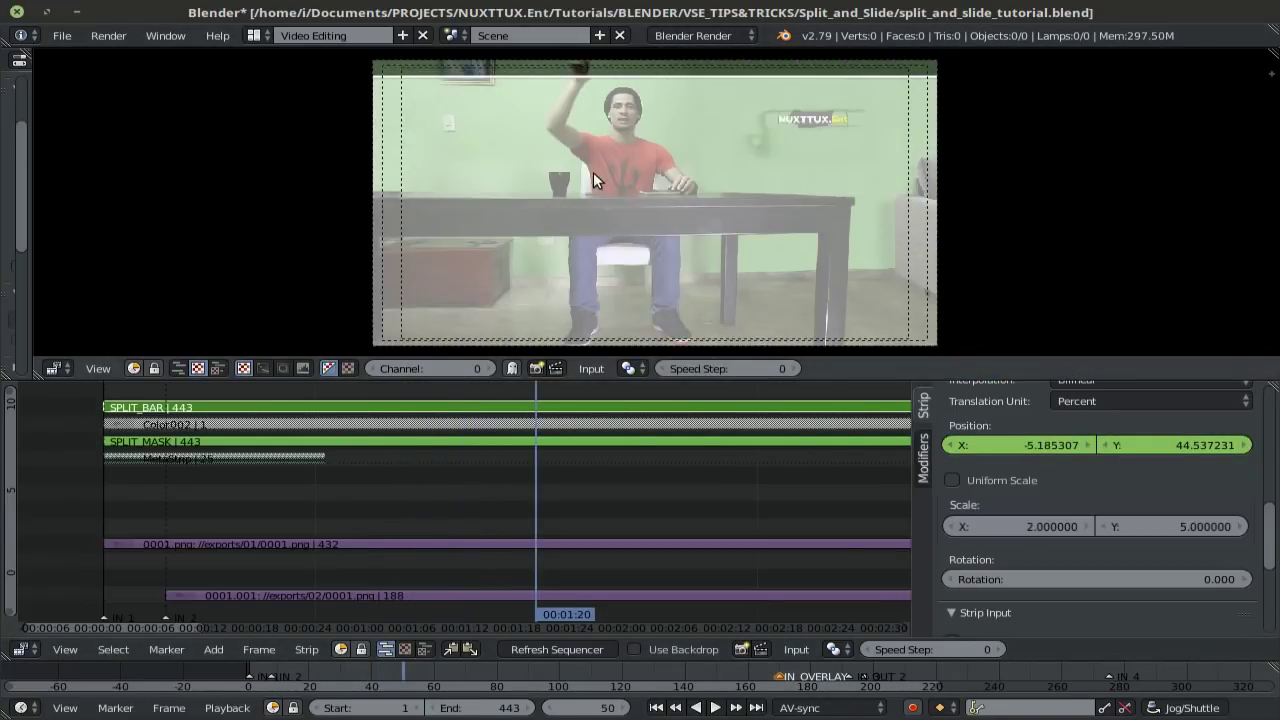
key("n")
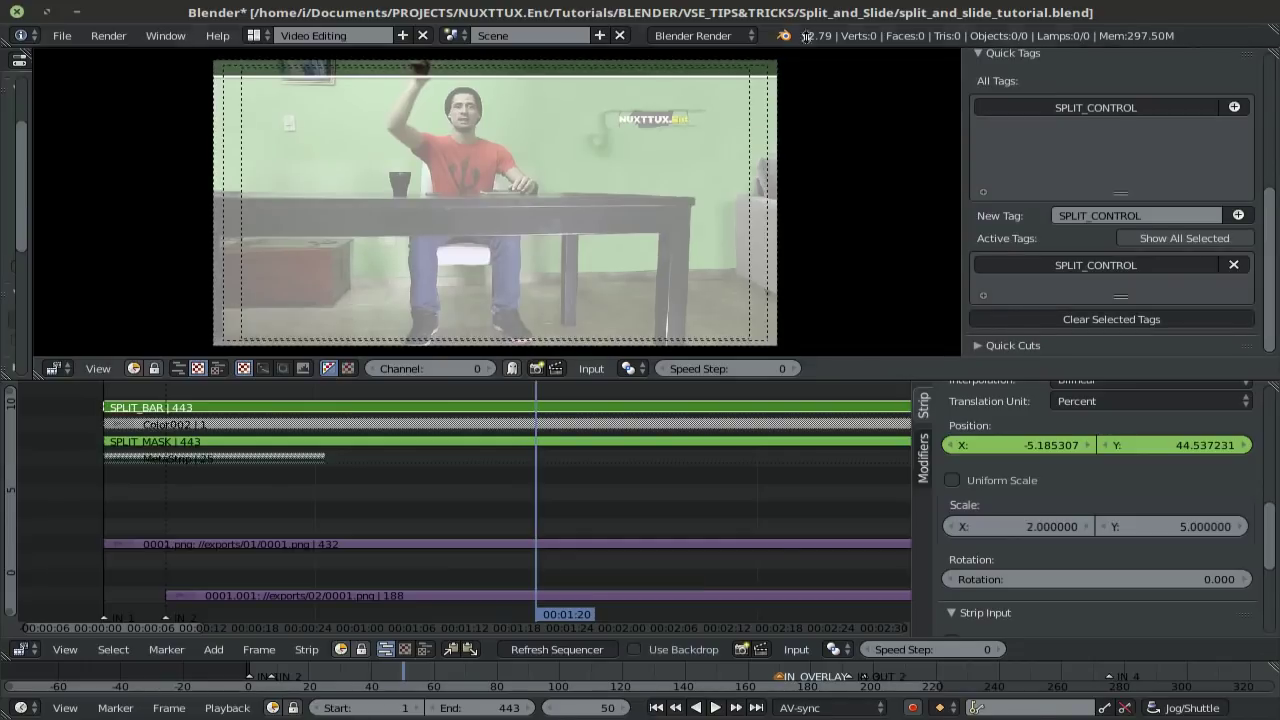
left_click(1099, 106)
left_click(1112, 107)
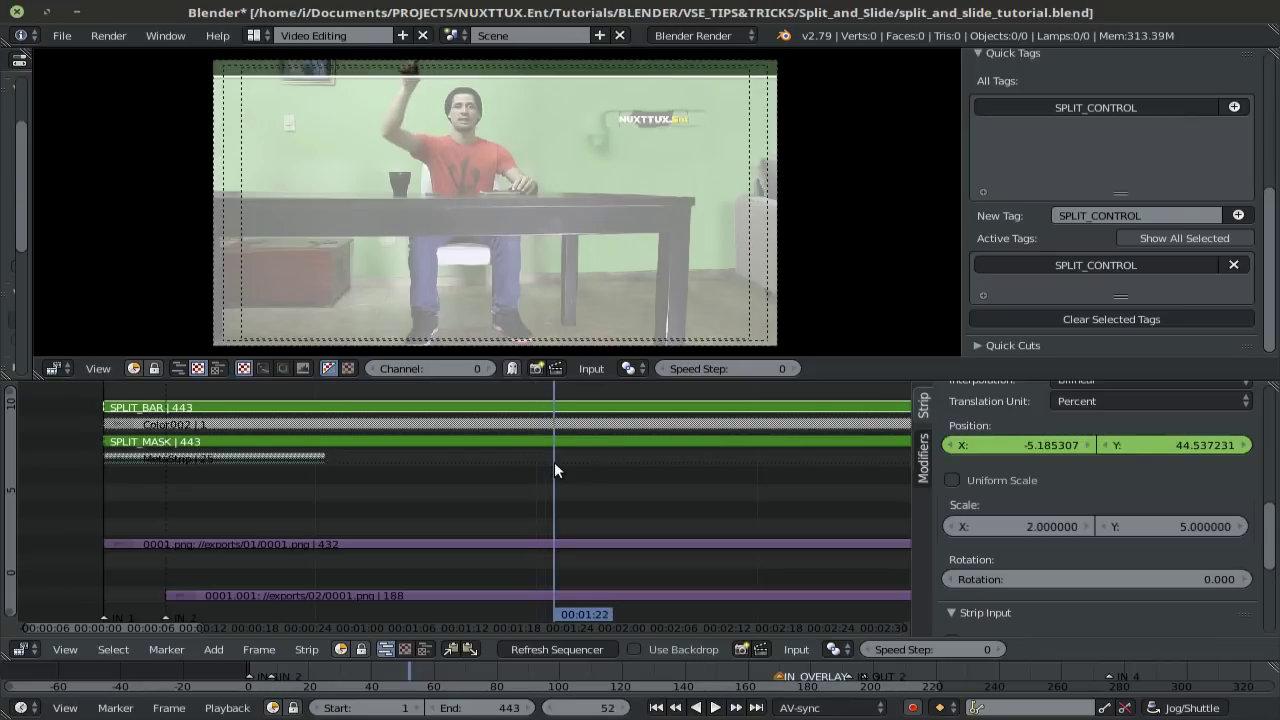
key("Home")
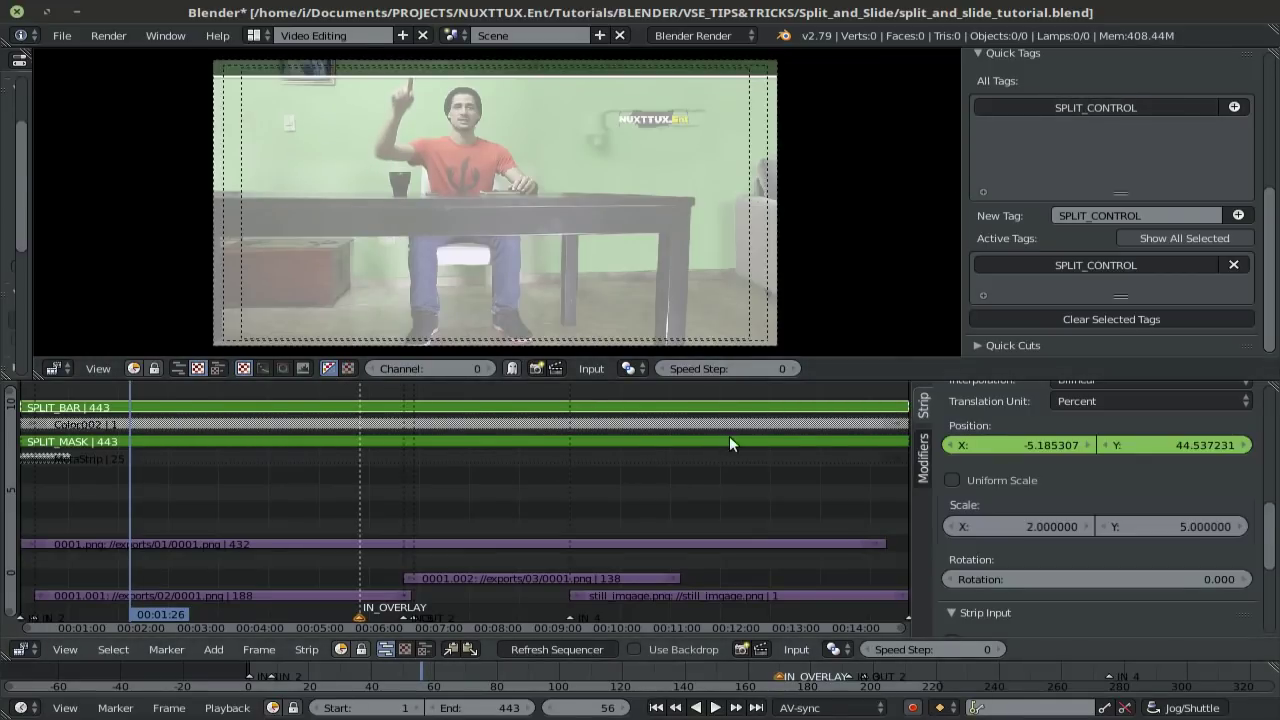
key("i")
left_click(545, 193)
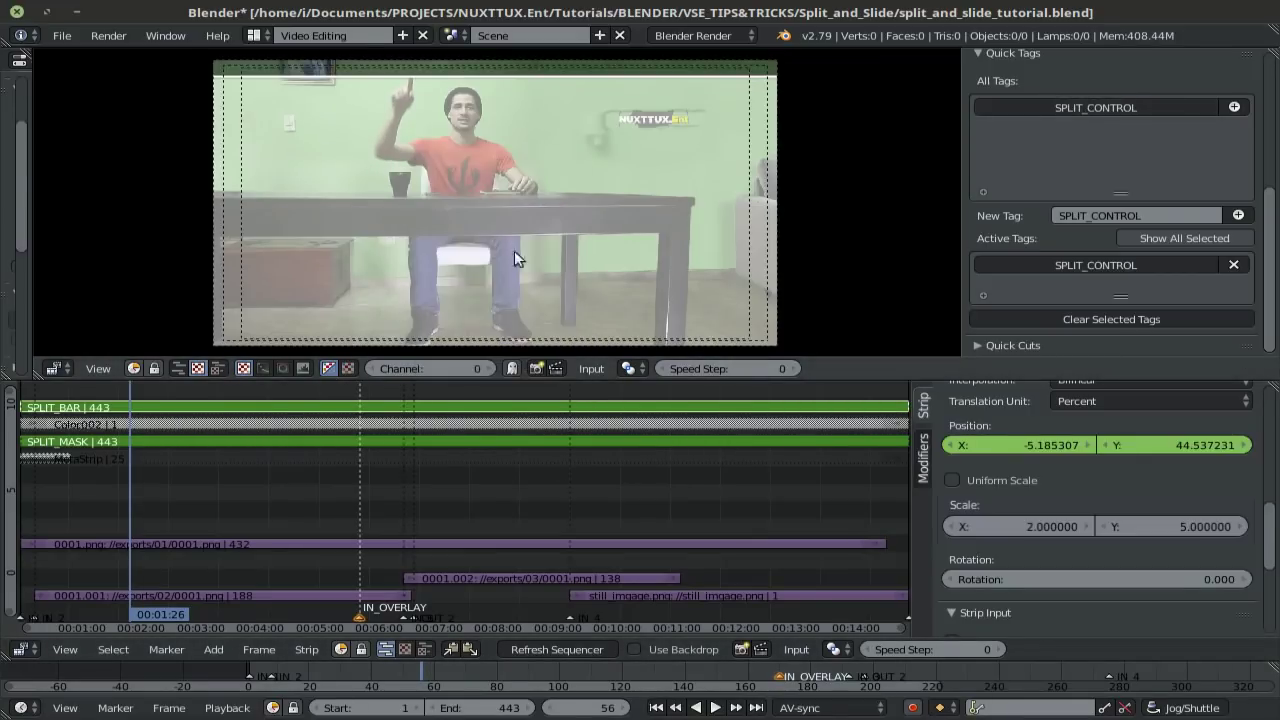
key("ctrl+s")
left_click(474, 464)
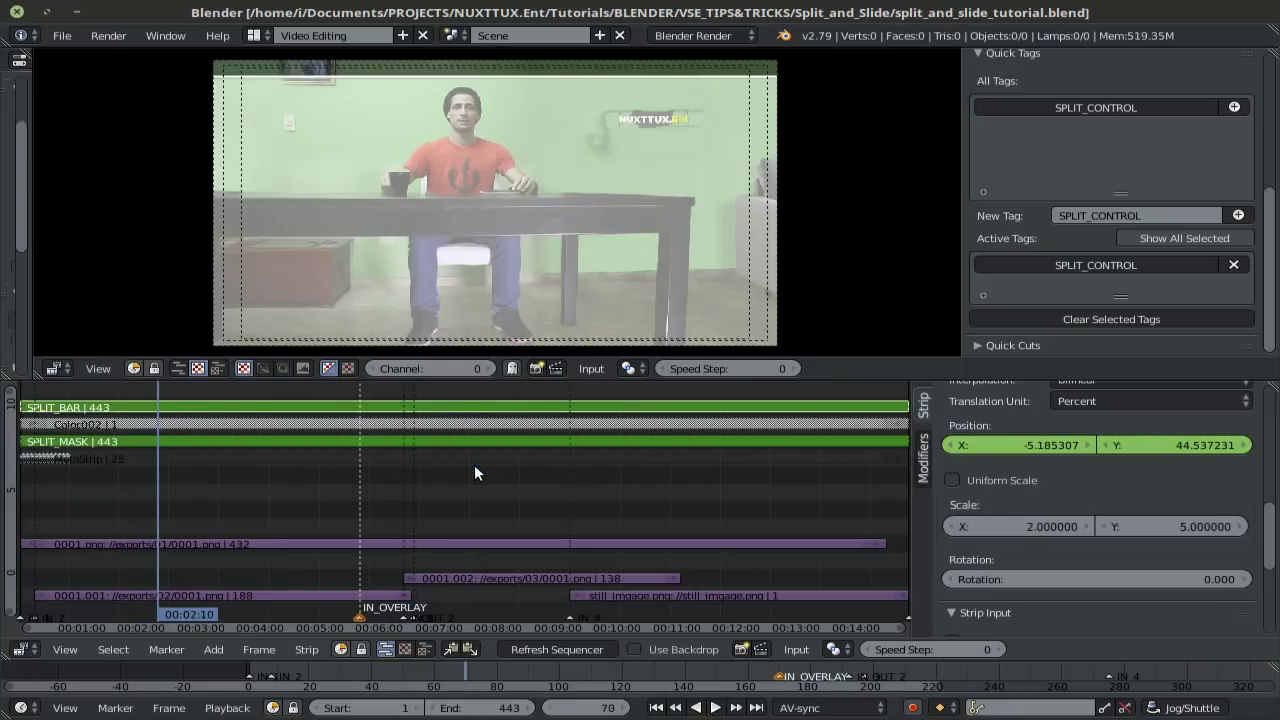
At frame 68, move the split down to Y -0.22 and keyframe its location.
key("shift+alt+a")
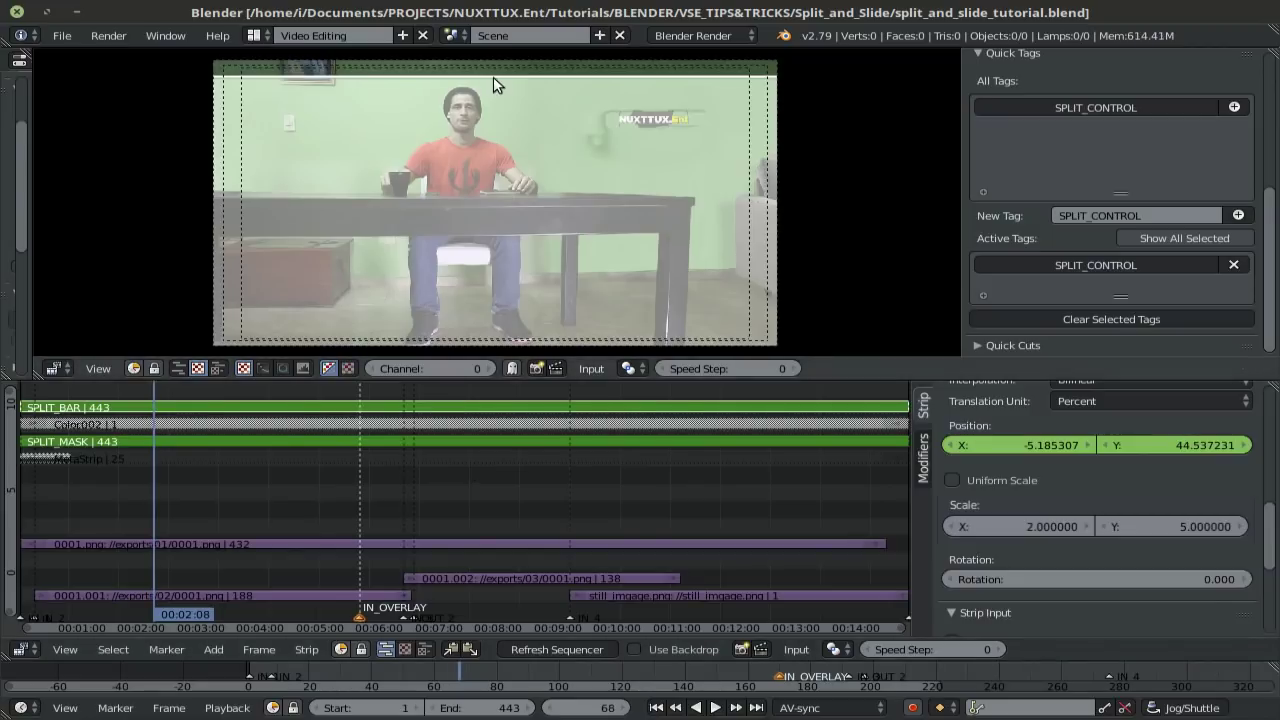
key("g")
key("y")
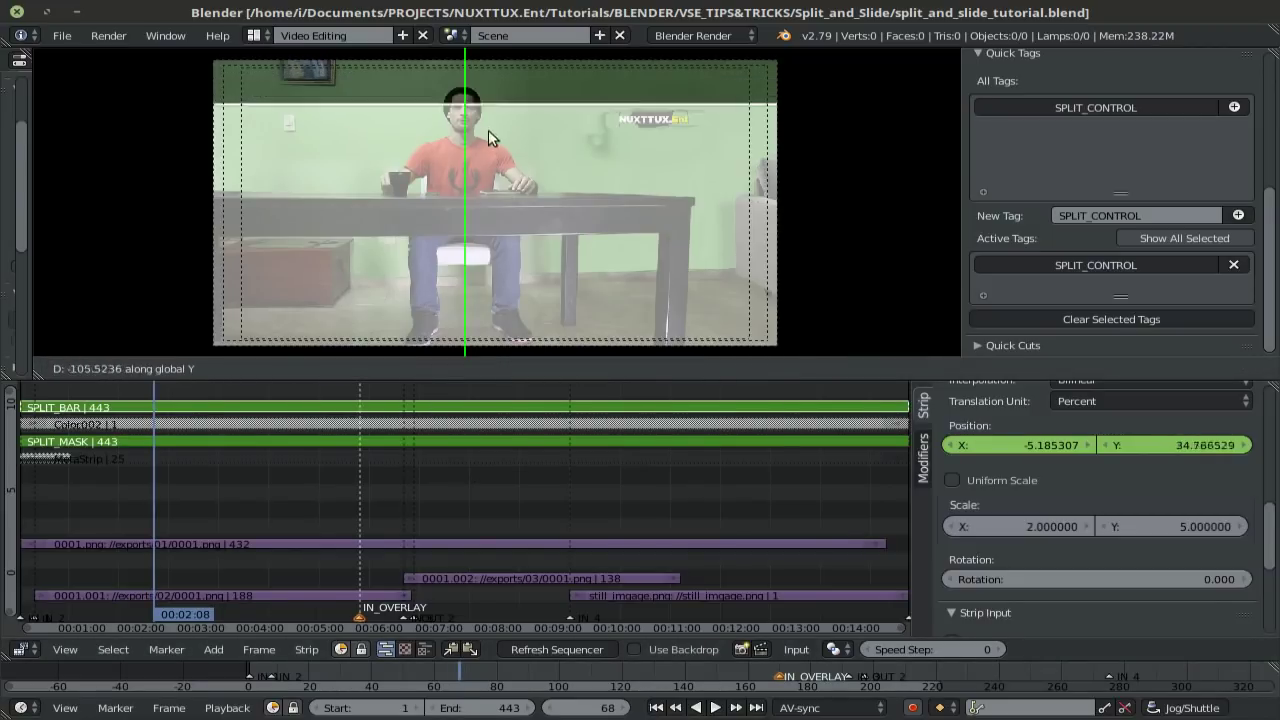
left_click(479, 204)
key("i")
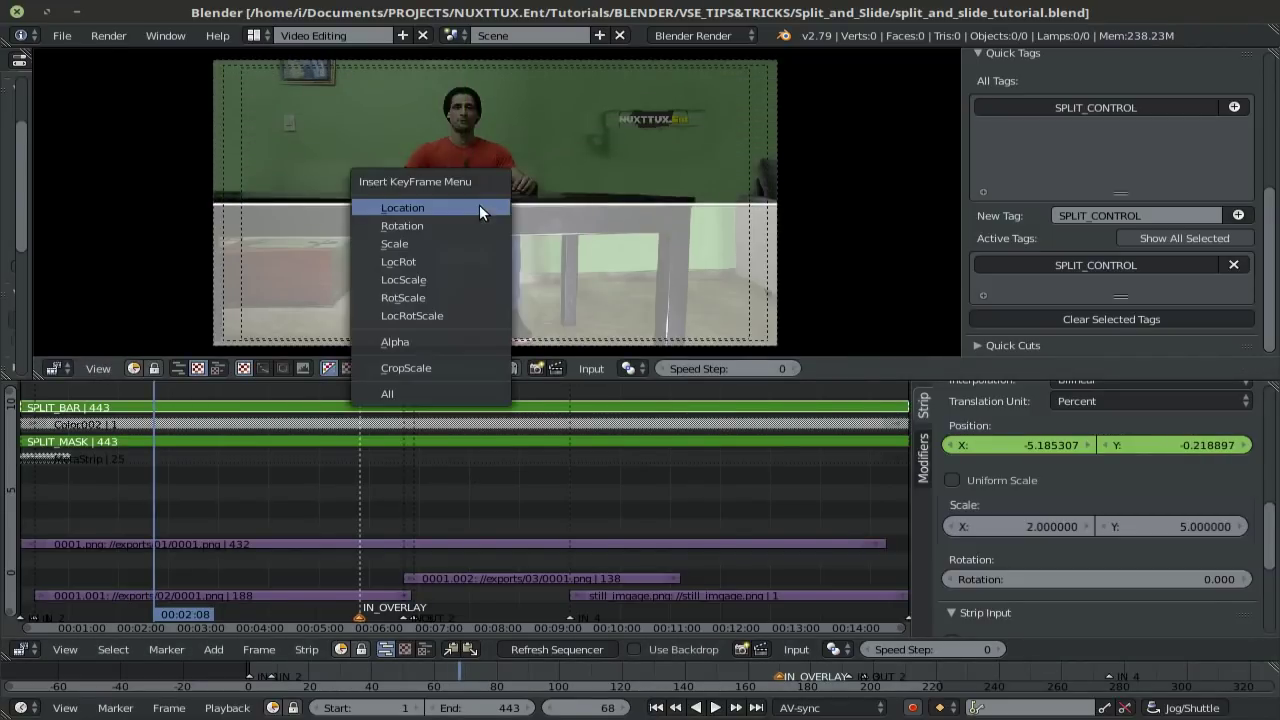
left_click(479, 207)
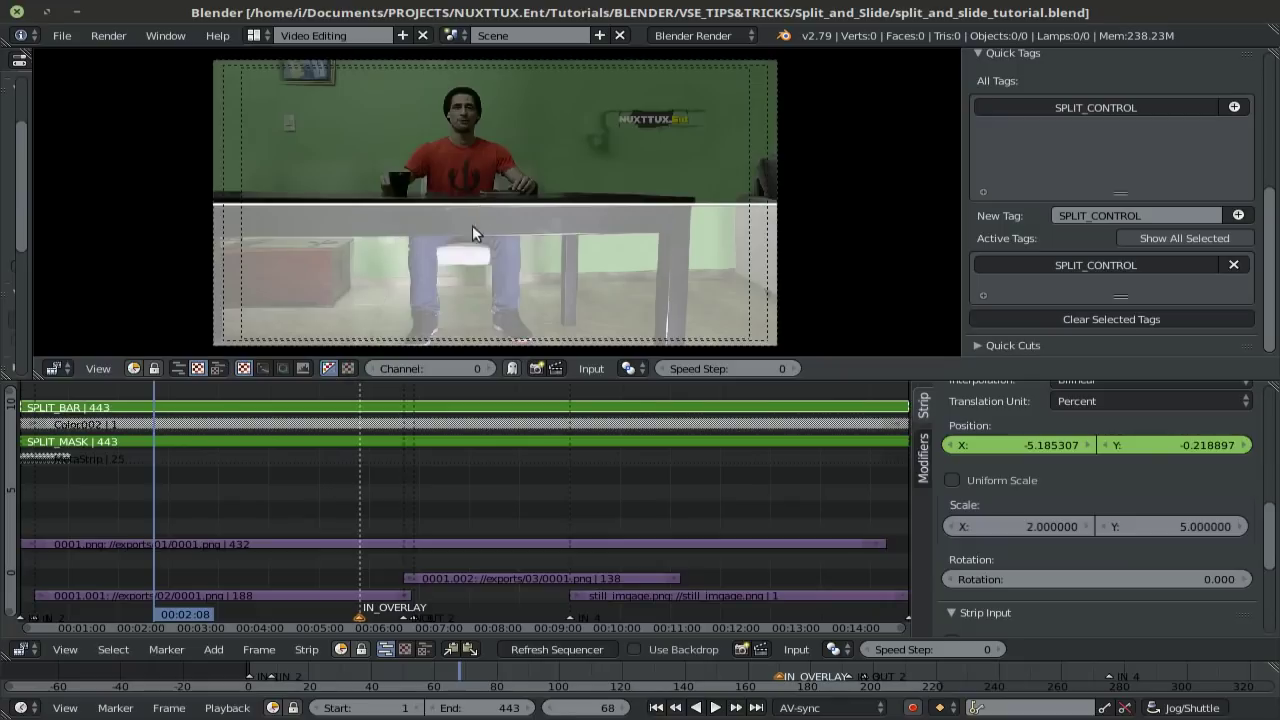
Refresh the preview and review the slide, briefly muting SPLIT_MASK to compare.
left_click(563, 649)
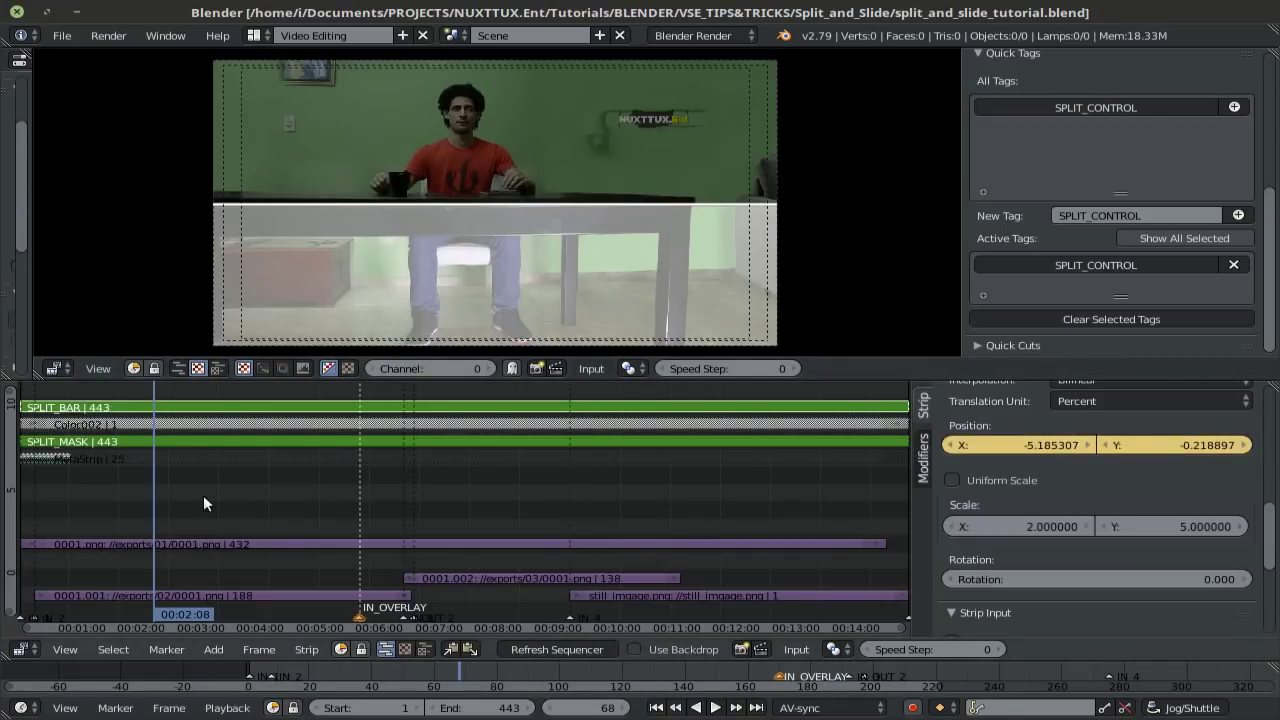
left_click_drag(209, 495, 184, 495)
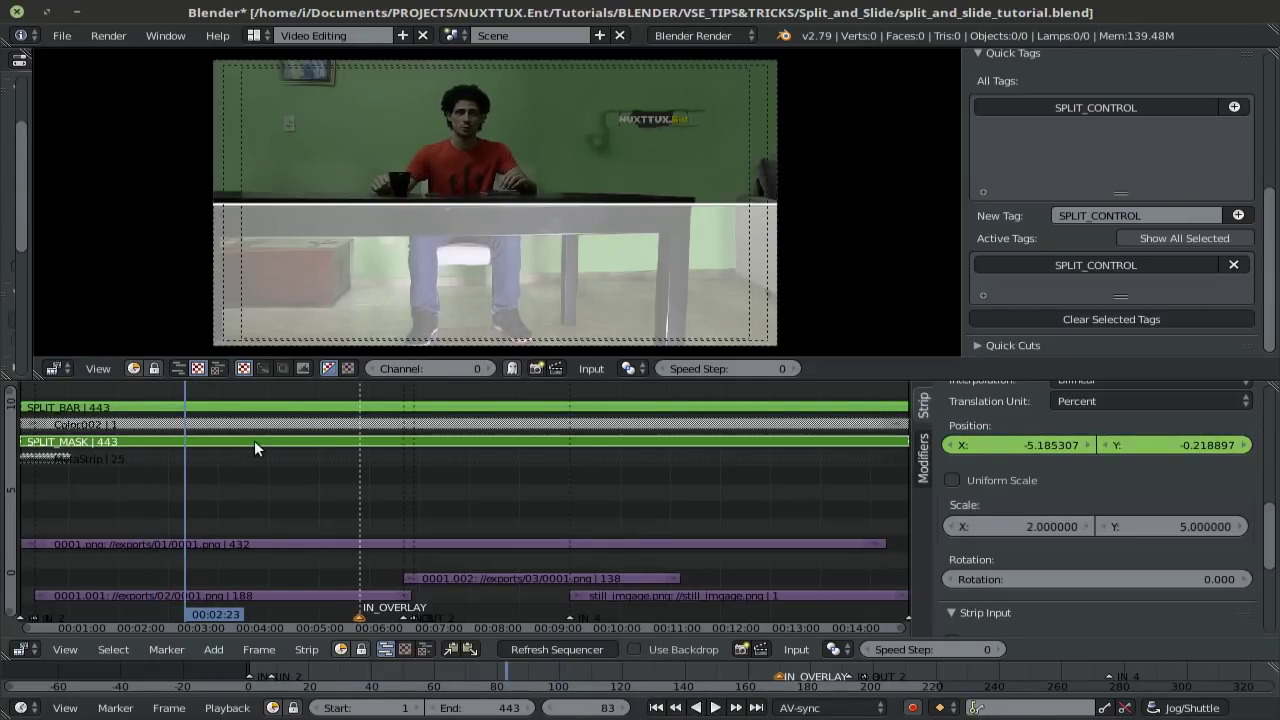
key("h")
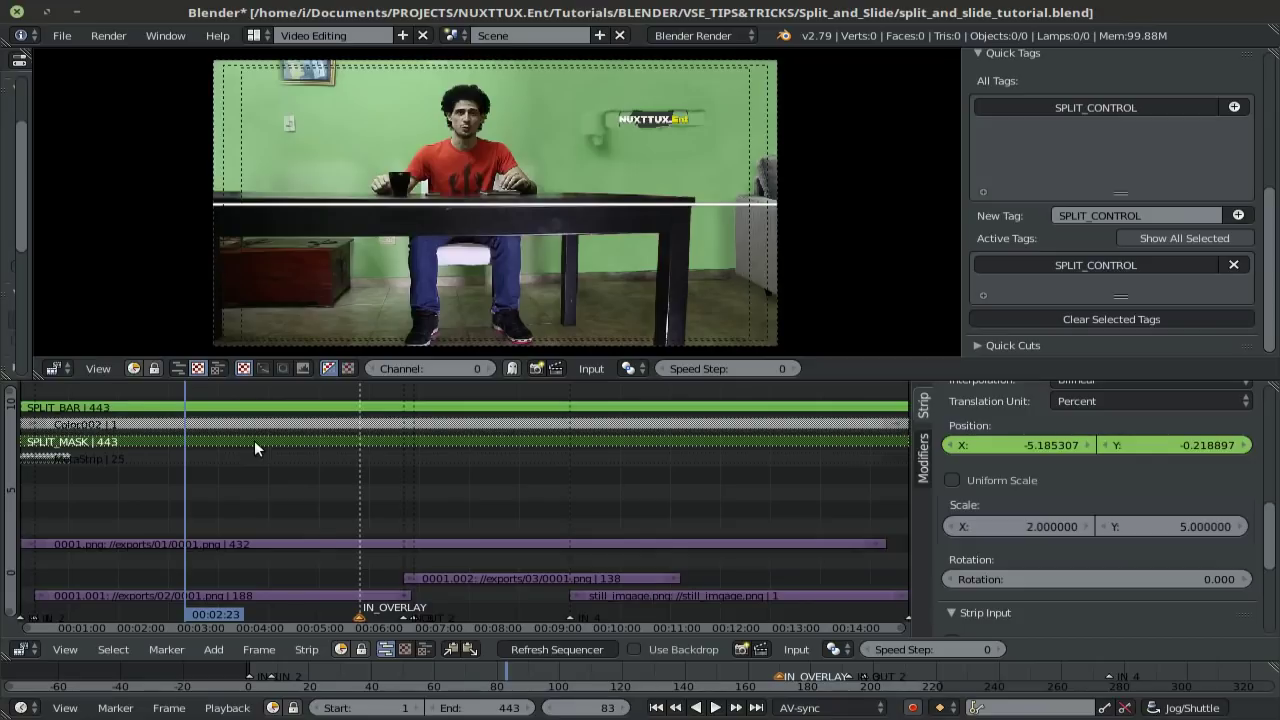
key("alt+h")
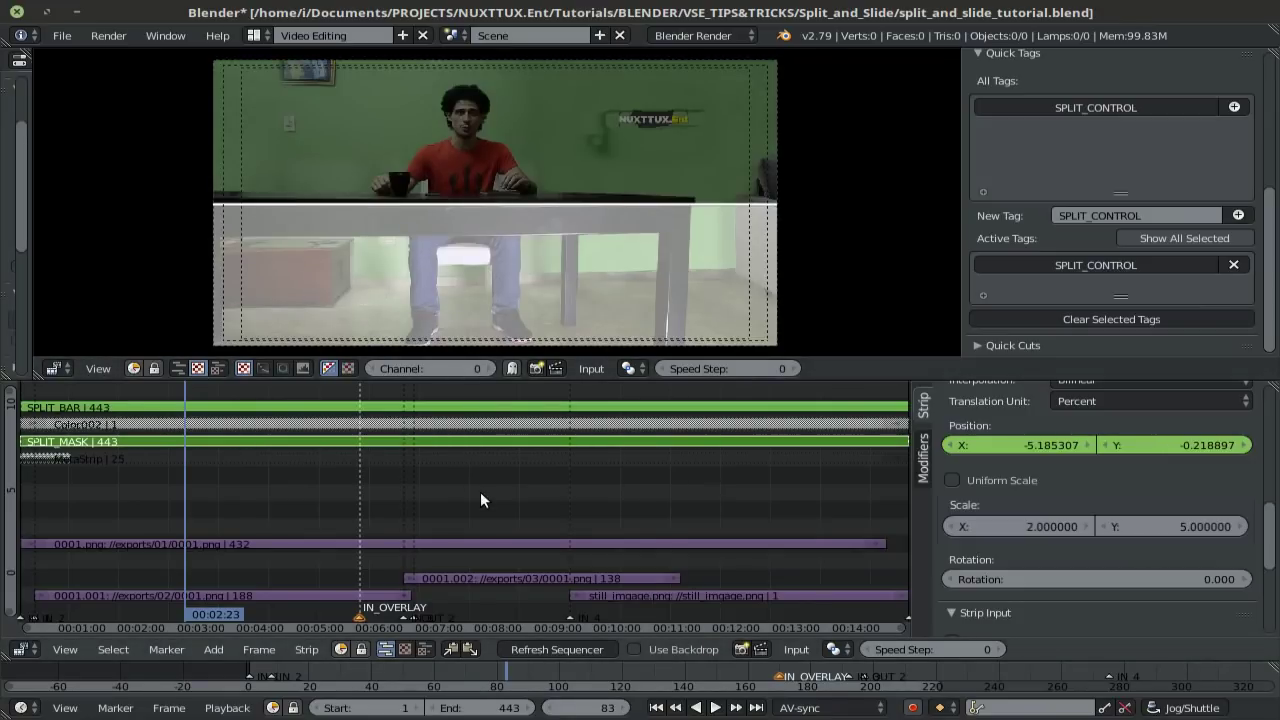
key("Left")
key("Left")
key("Left")
key("Left")
key("Left")
key("Left")
key("Left")
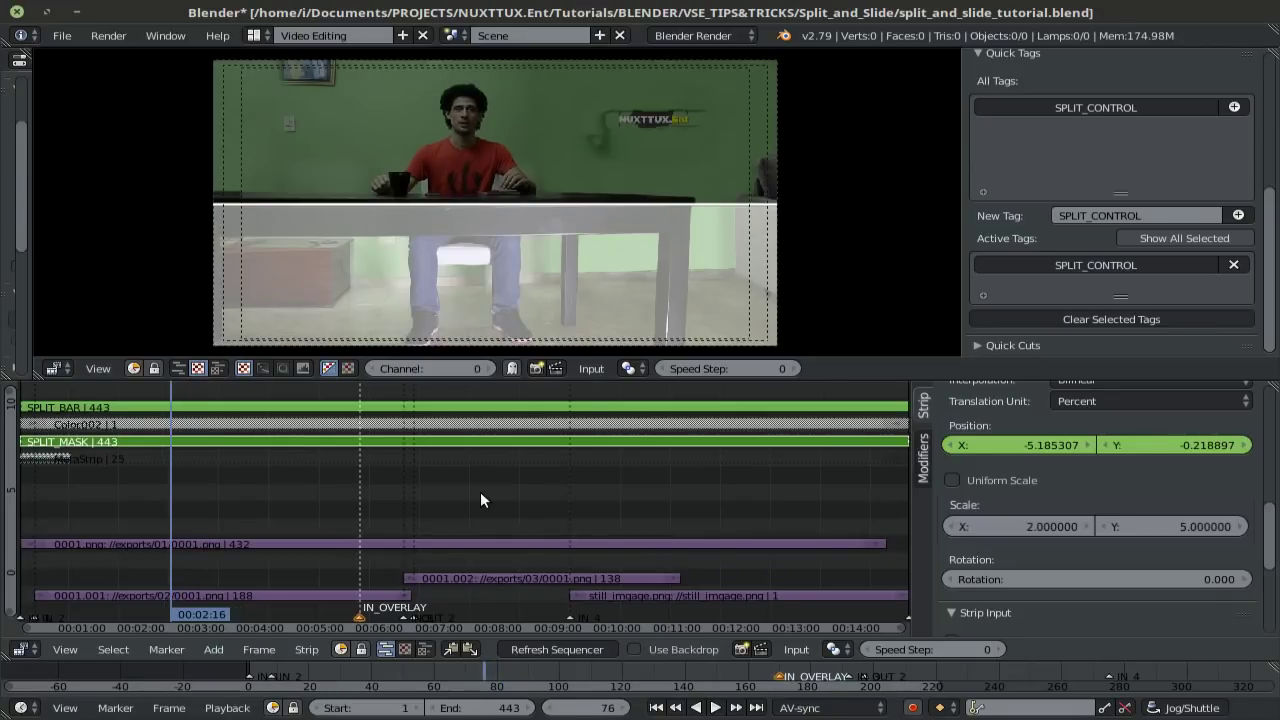
key("Left")
key("Left")
key("Left")
key("Left")
key("Left")
key("Left")
key("Left")
key("Left")
key("Left")
key("Left")
key("Left")
key("Left")
key("Left")
key("Left")
key("Left")
key("Left")
key("Left")
key("Left")
key("Left")
key("Left")
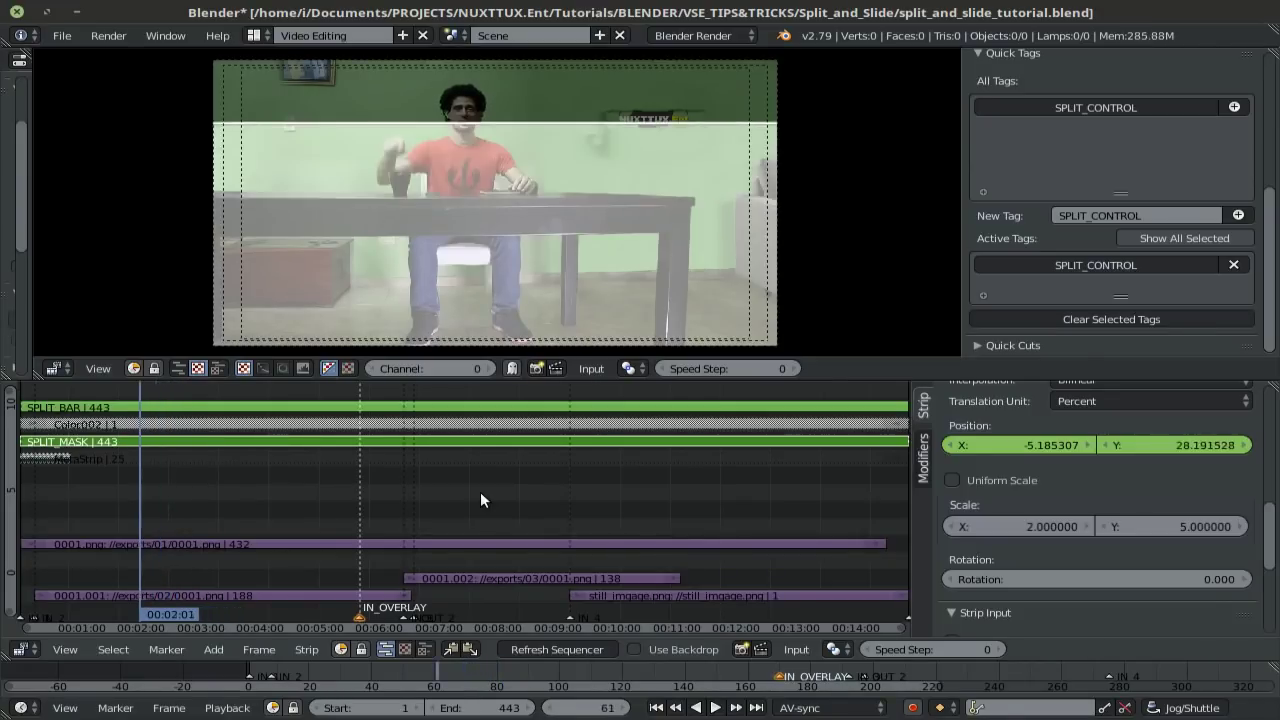
key("ctrl+alt+u")
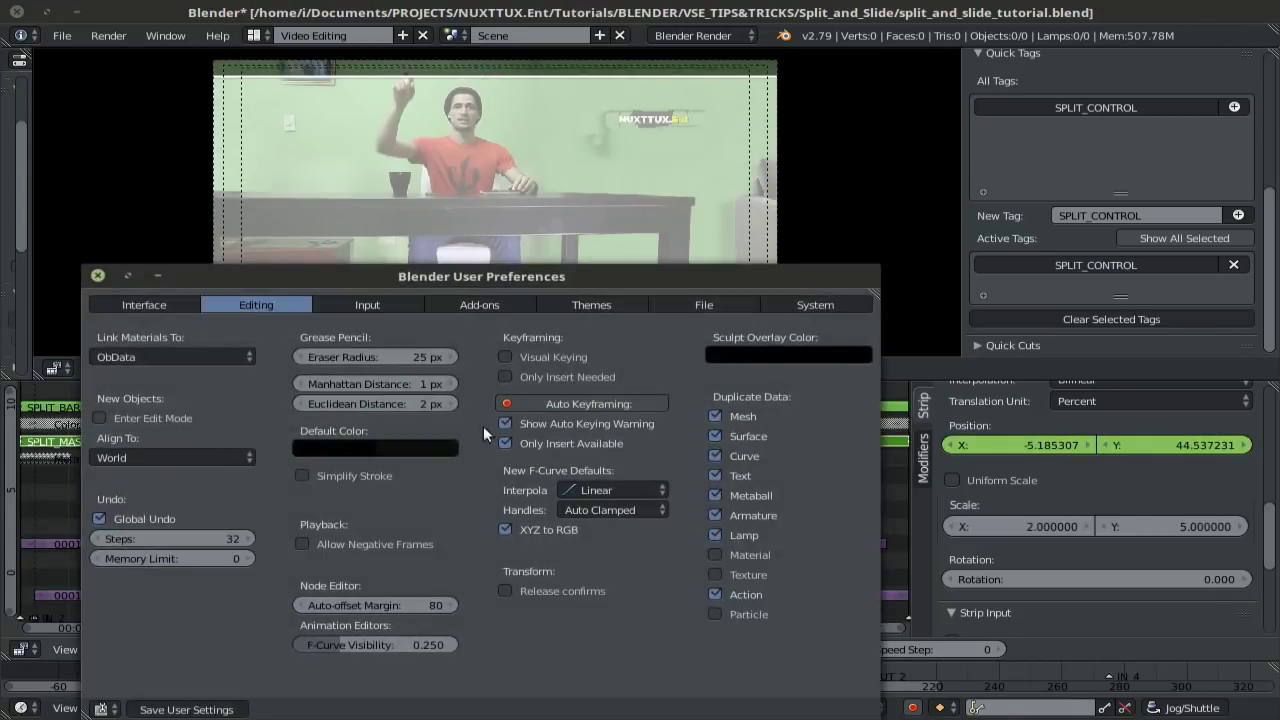
left_click_drag(879, 265, 1142, 133)
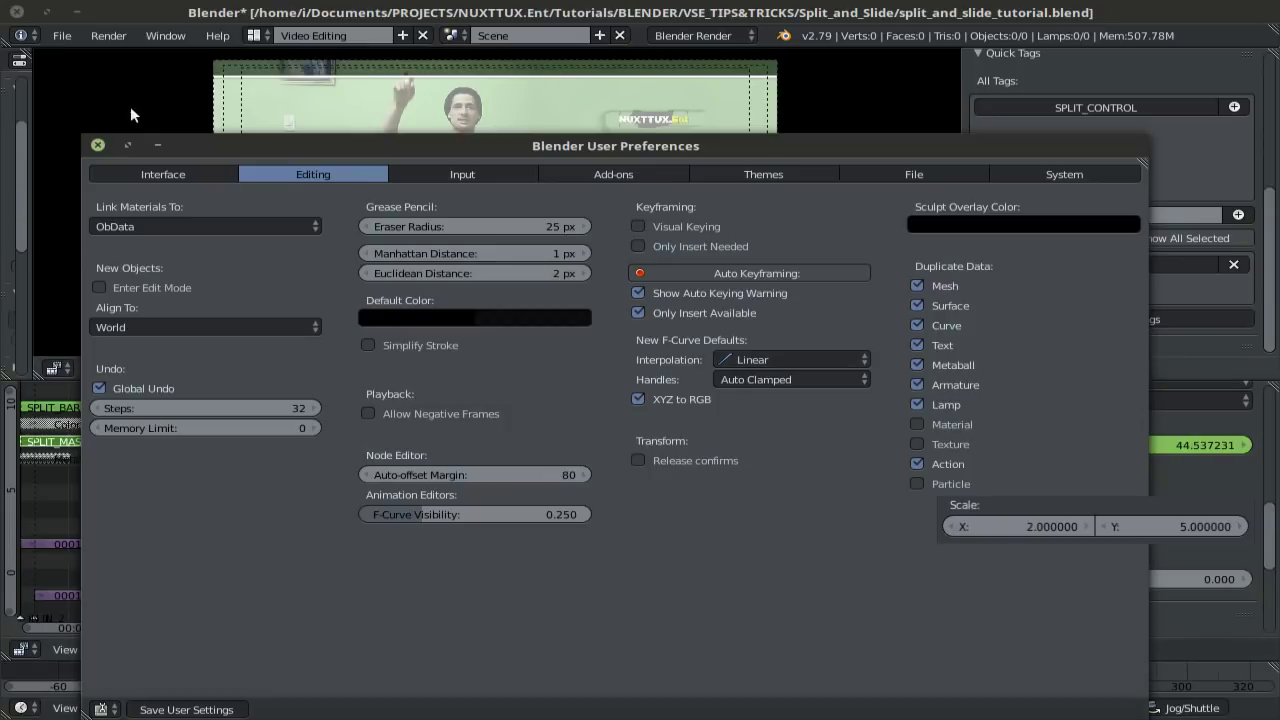
left_click(97, 146)
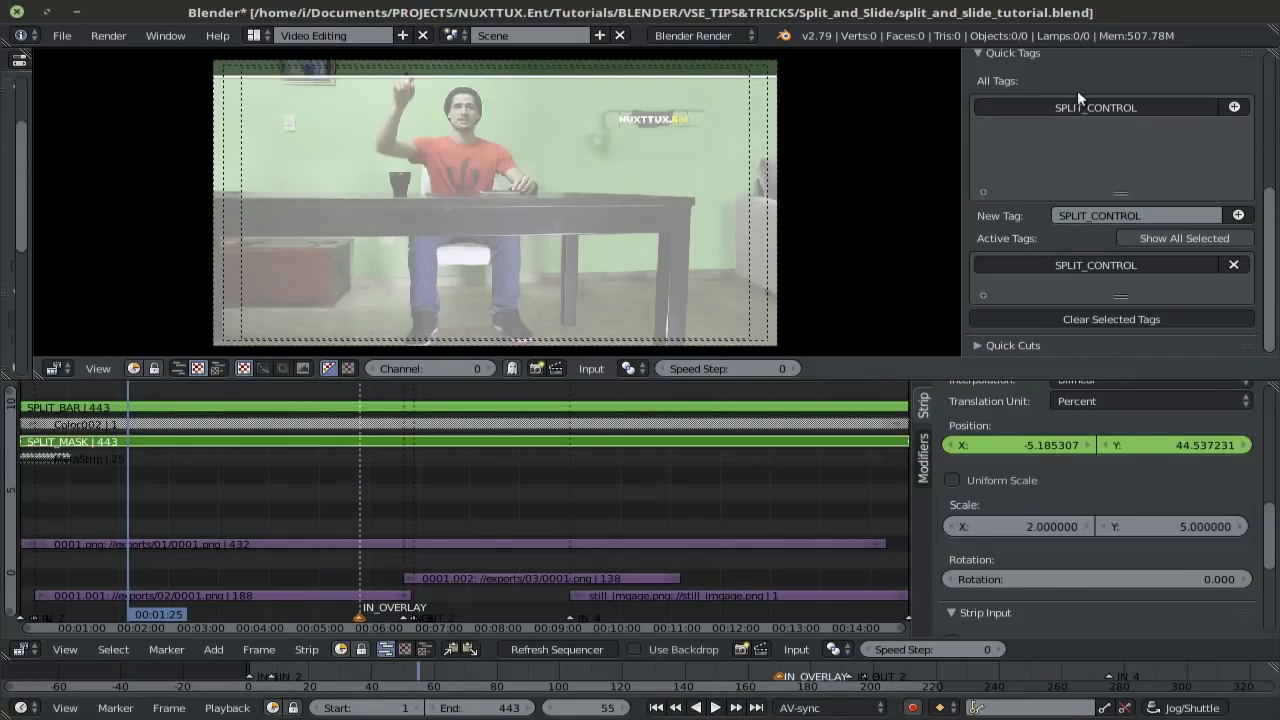
Hide the preview sidebar and split off a new area showing the Graph Editor.
key("n")
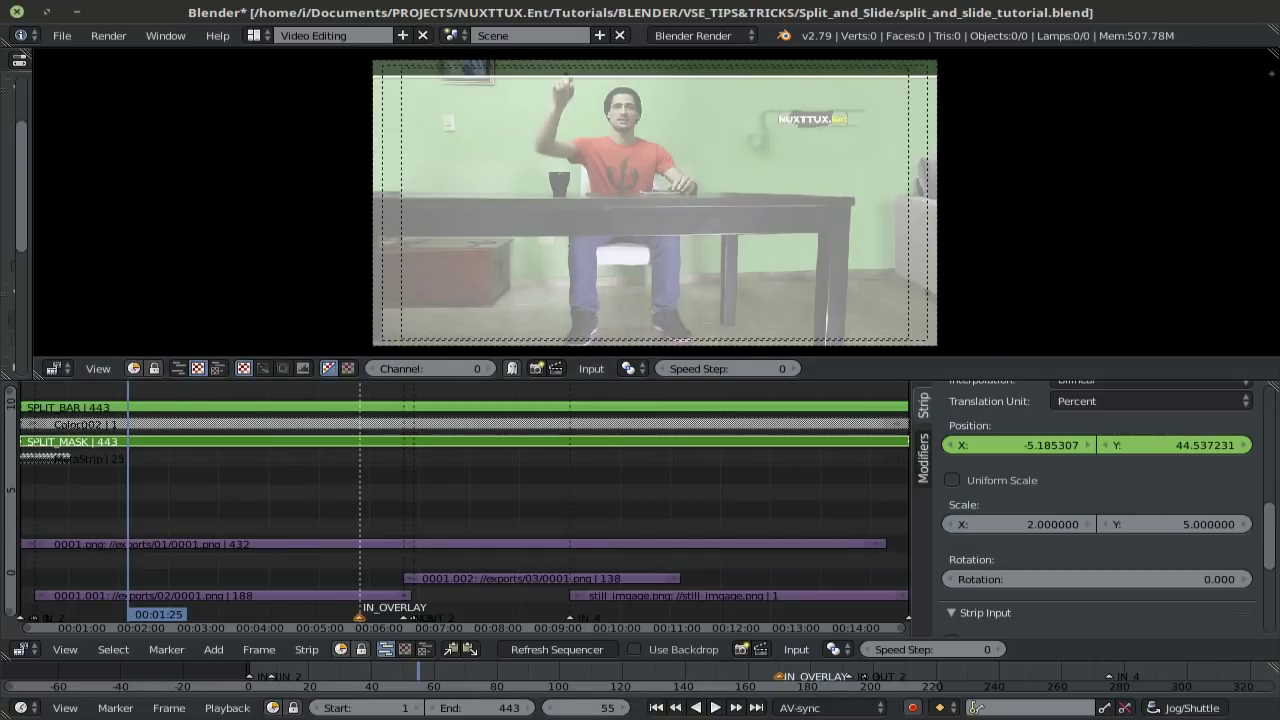
left_click_drag(1272, 58, 670, 83)
left_click(684, 368)
left_click(759, 442)
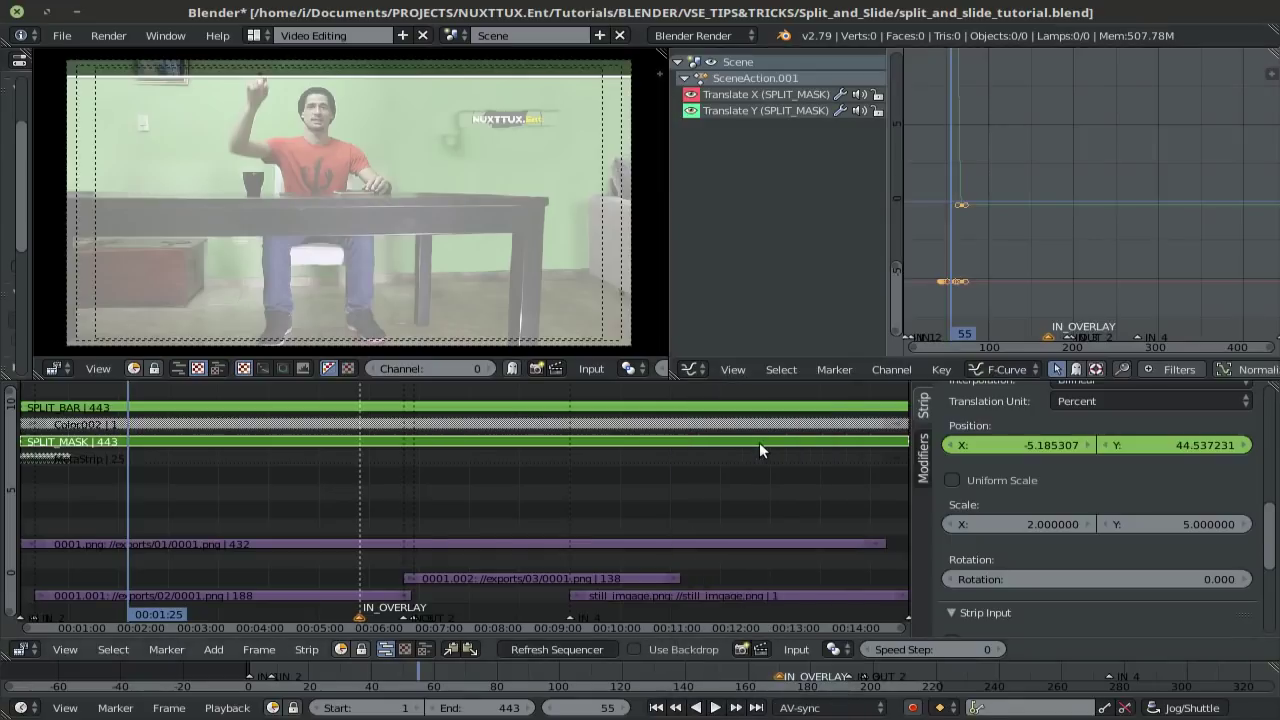
Give all the split keyframes Vector handles, then merge the areas back and restore the sidebar.
key("a")
key("a")
key("v")
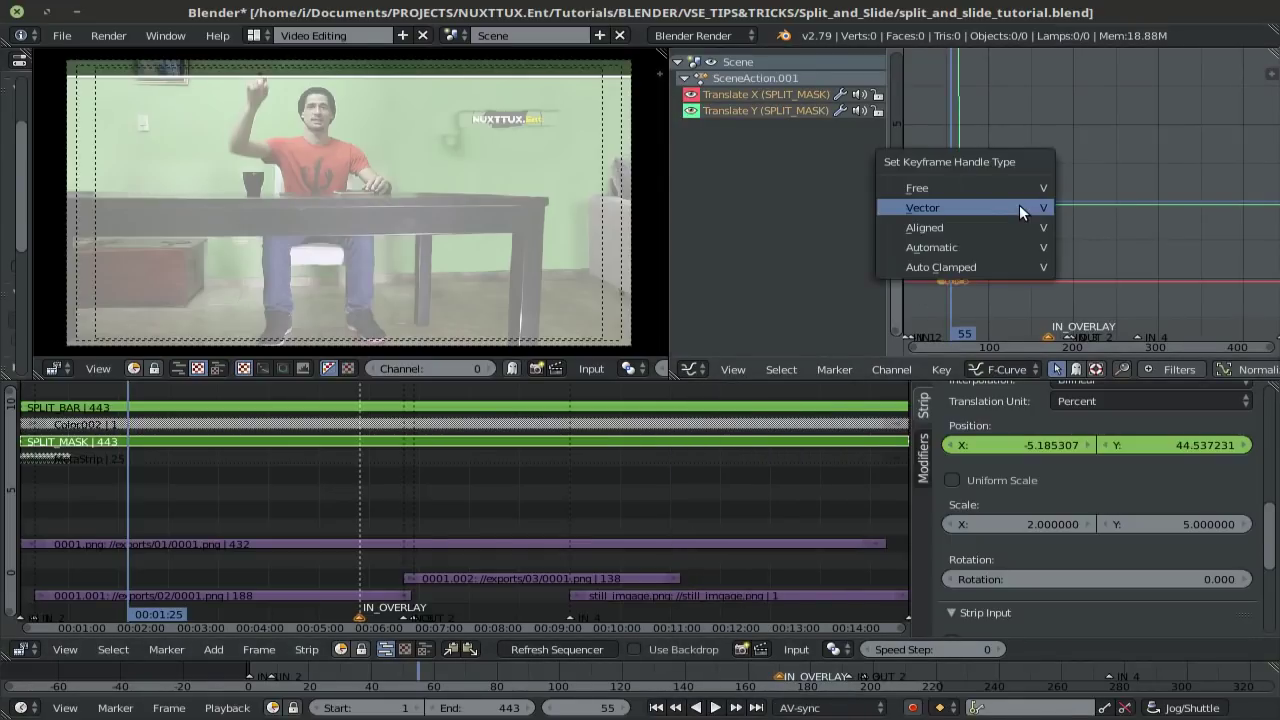
left_click(946, 208)
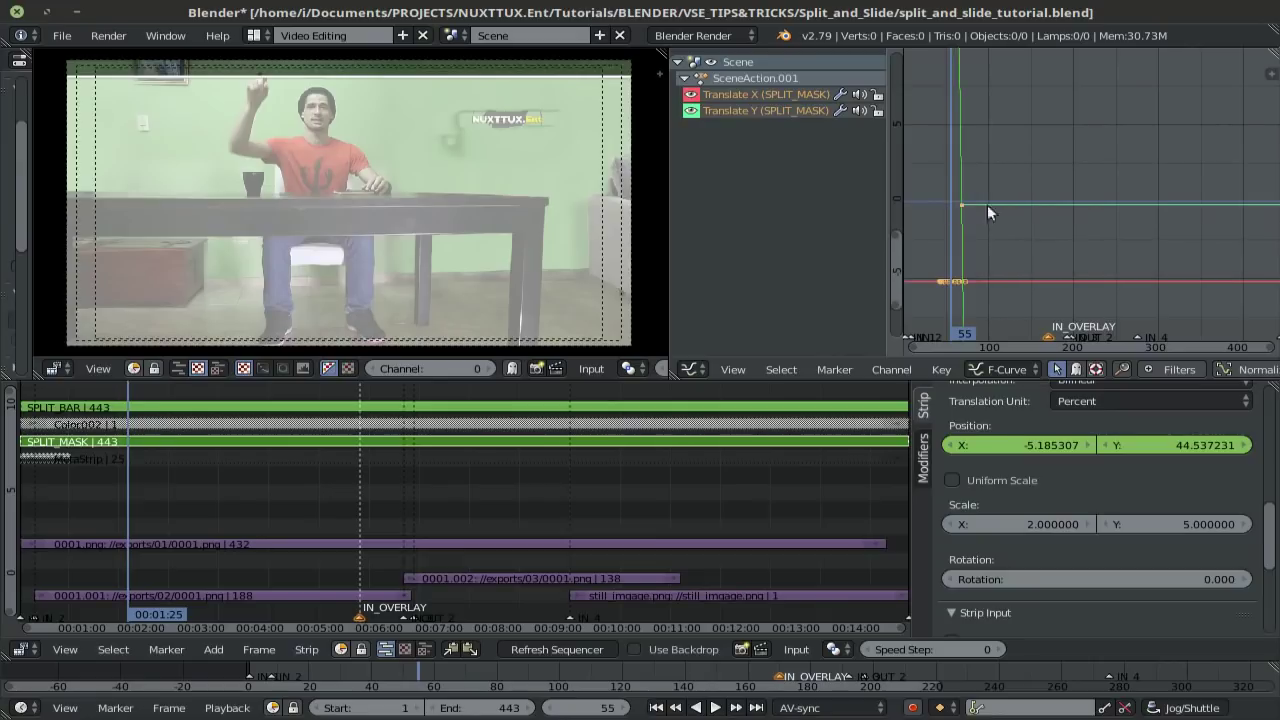
left_click_drag(652, 52, 679, 53)
key("n")
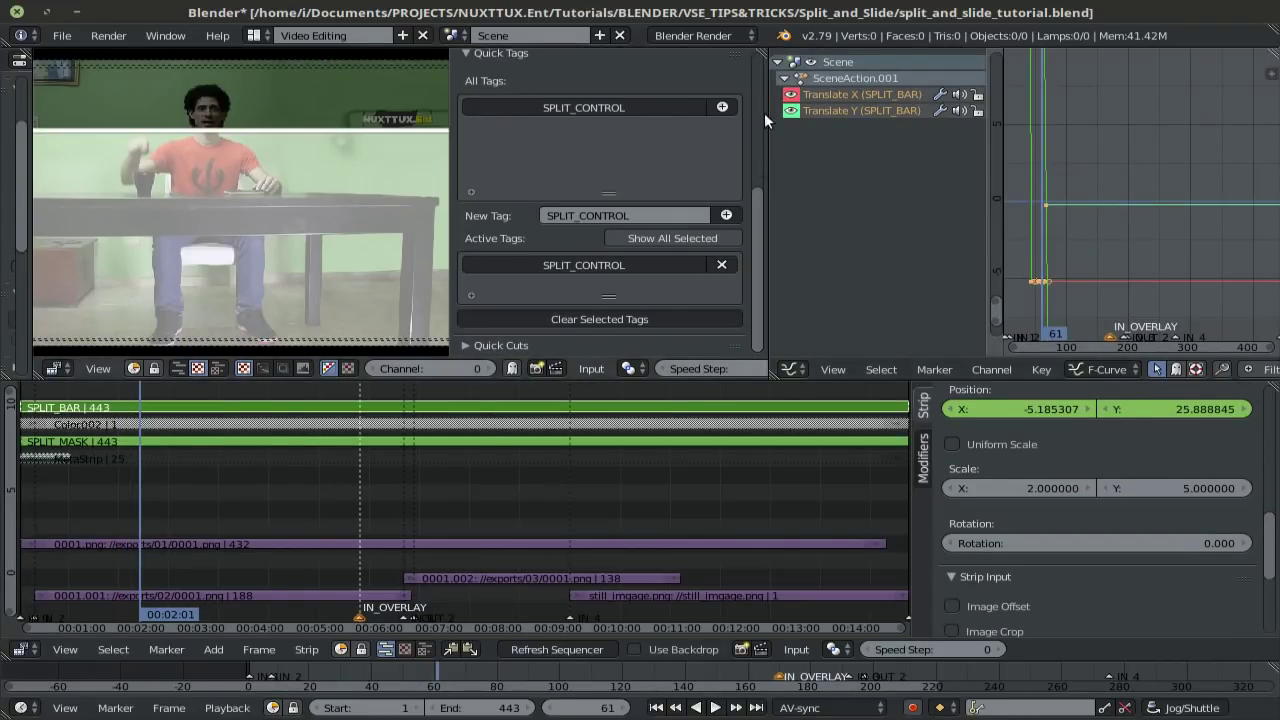
Merge the Outliner and Graph Editor into the preview, then play and scrub to frame 65.
left_click_drag(765, 52, 803, 51)
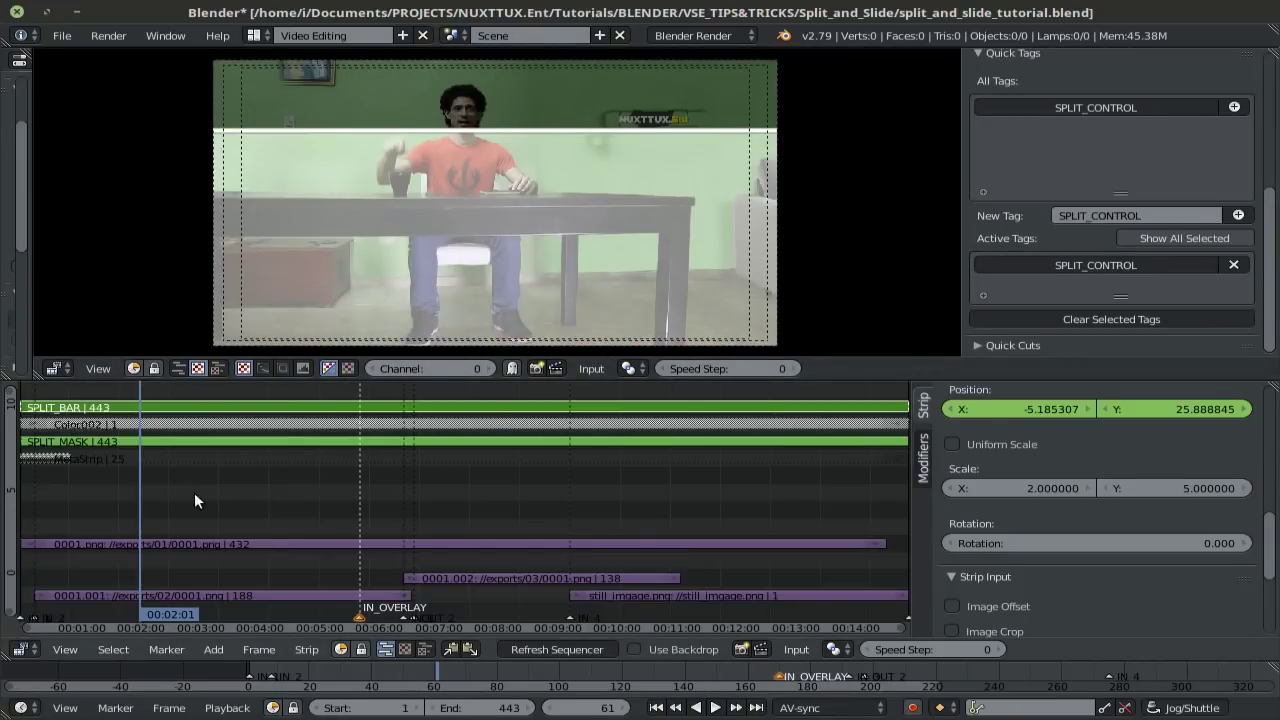
key("alt+a")
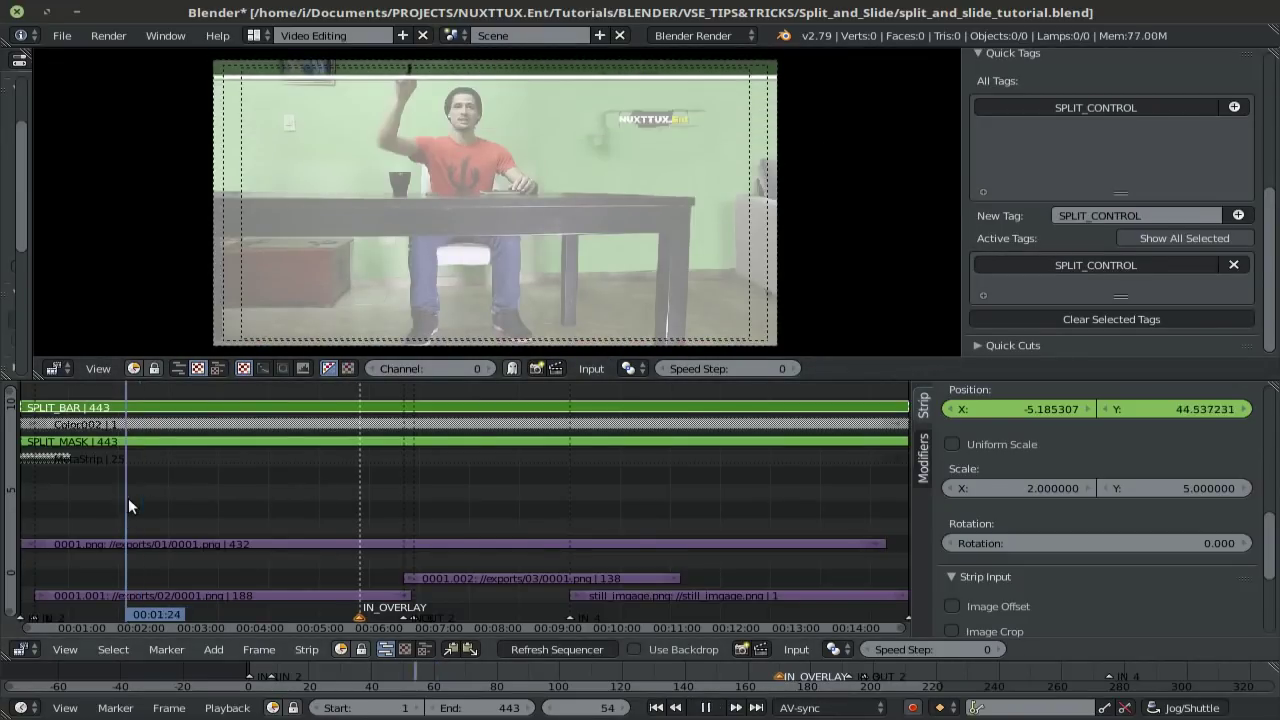
mouse_move(159, 499)
left_mouse_down()
mouse_move(128, 499)
mouse_move(139, 503)
left_mouse_up()
key("alt+a")
key("Right")
key("Right")
key("Right")
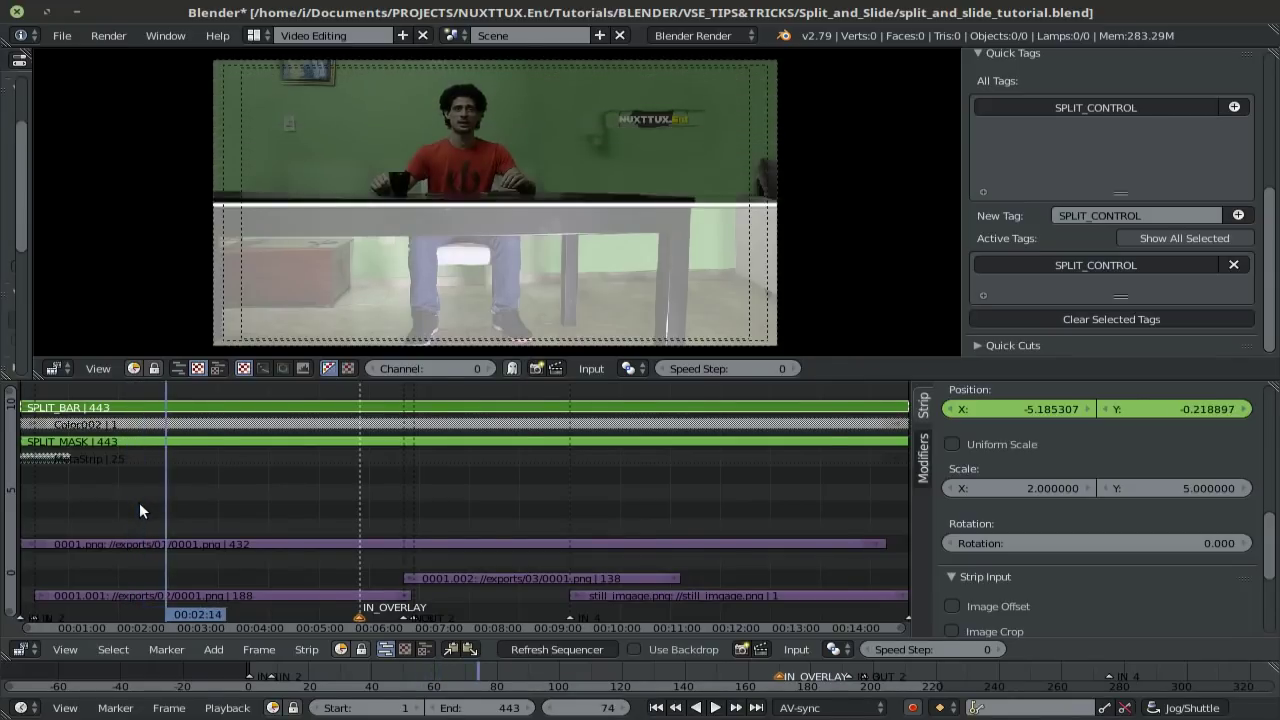
scroll(547, 182, "down", 6)
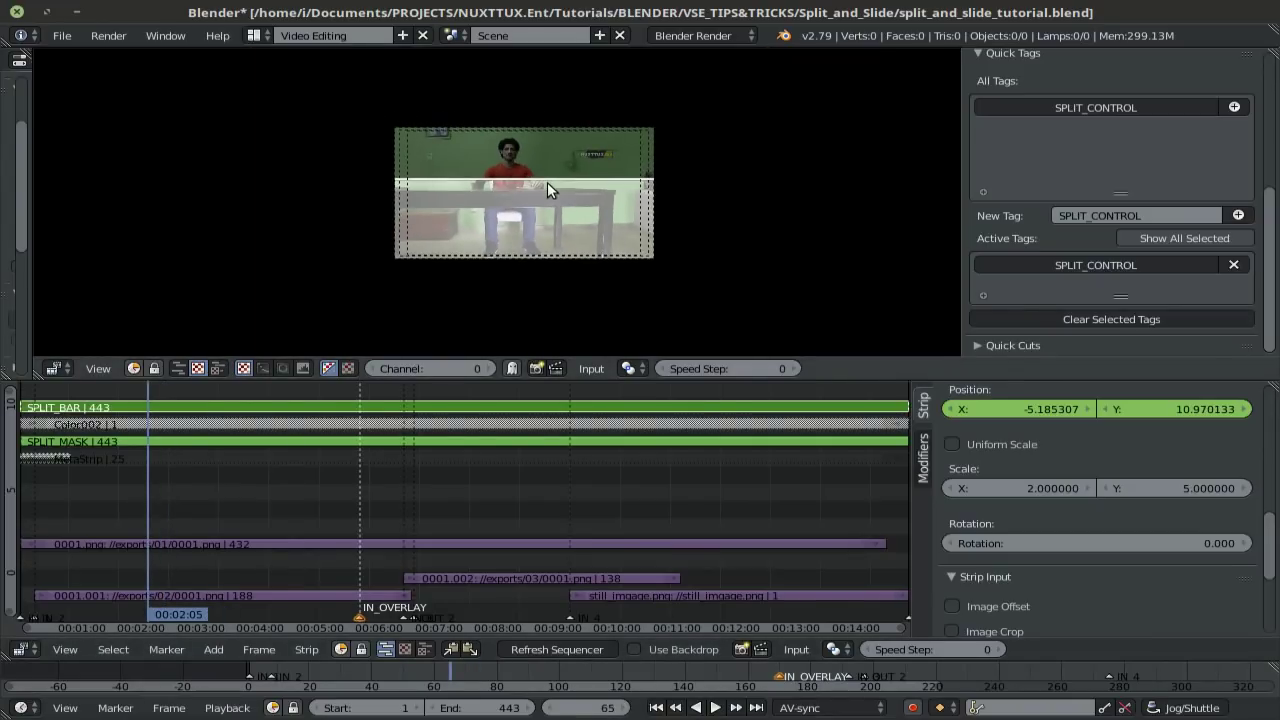
scroll(547, 182, "down", 2)
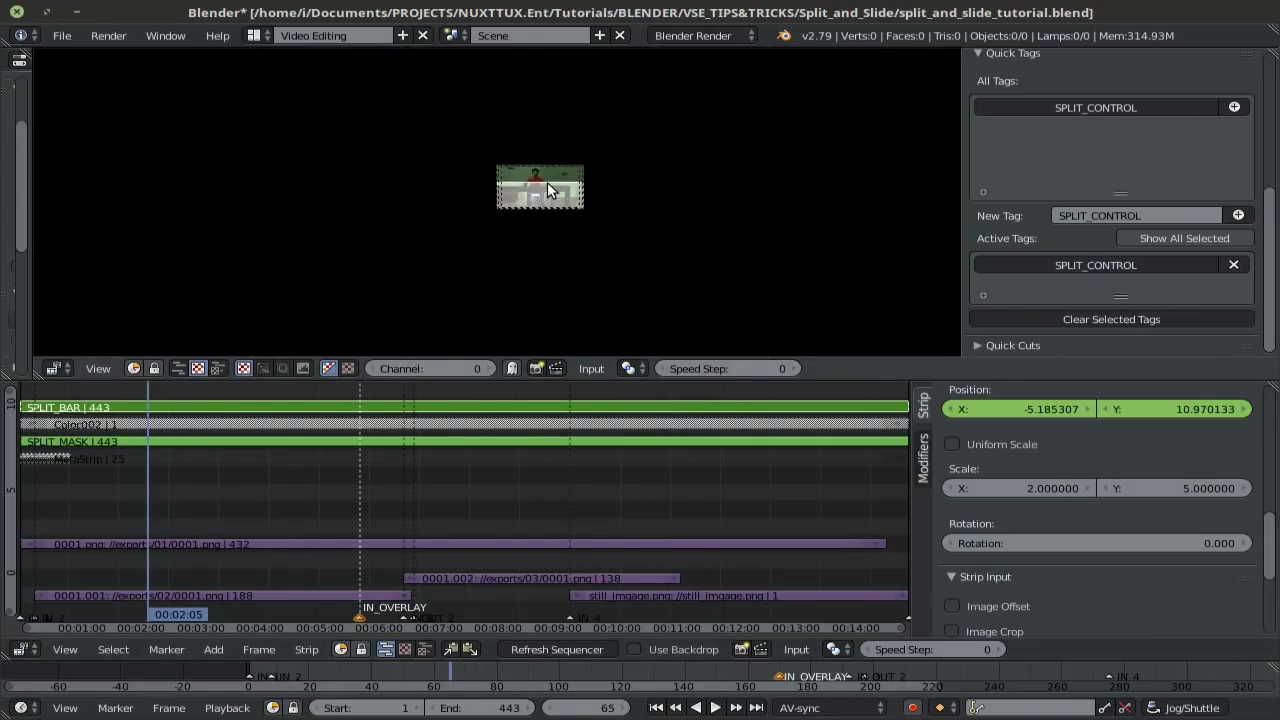
scroll(532, 193, "up", 10)
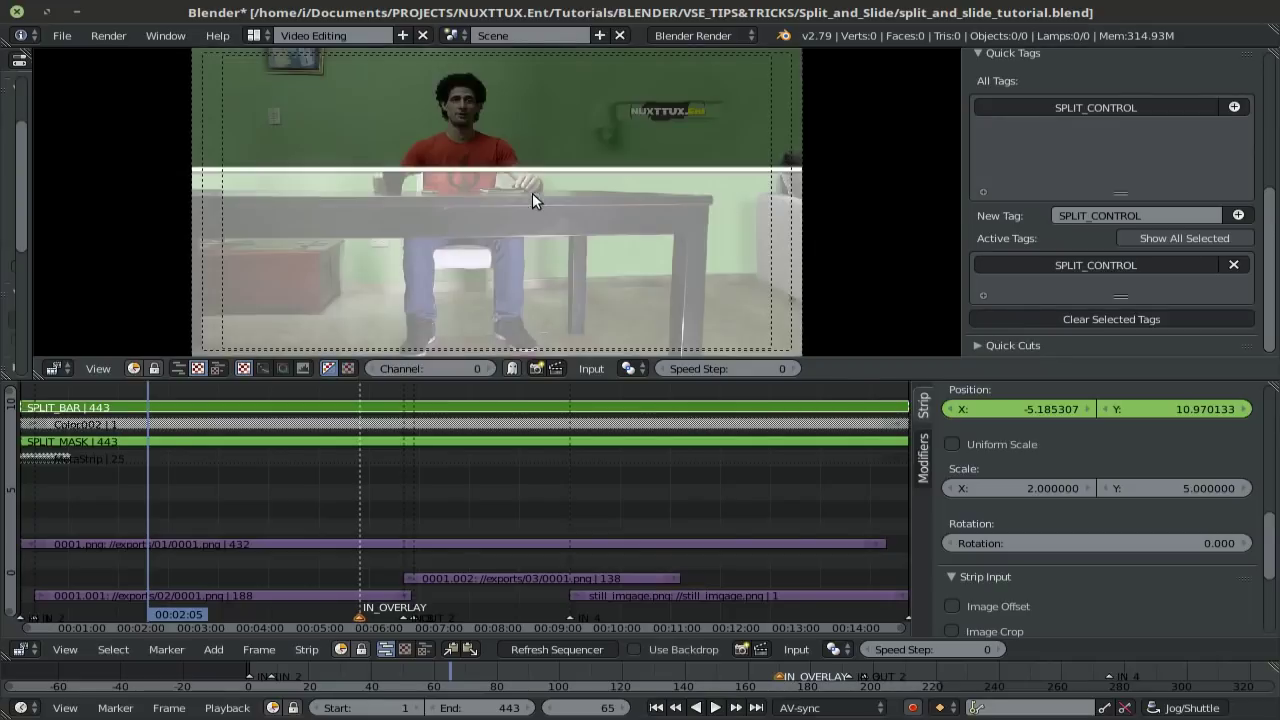
scroll(535, 173, "down", 2)
scroll(535, 173, "up", 1)
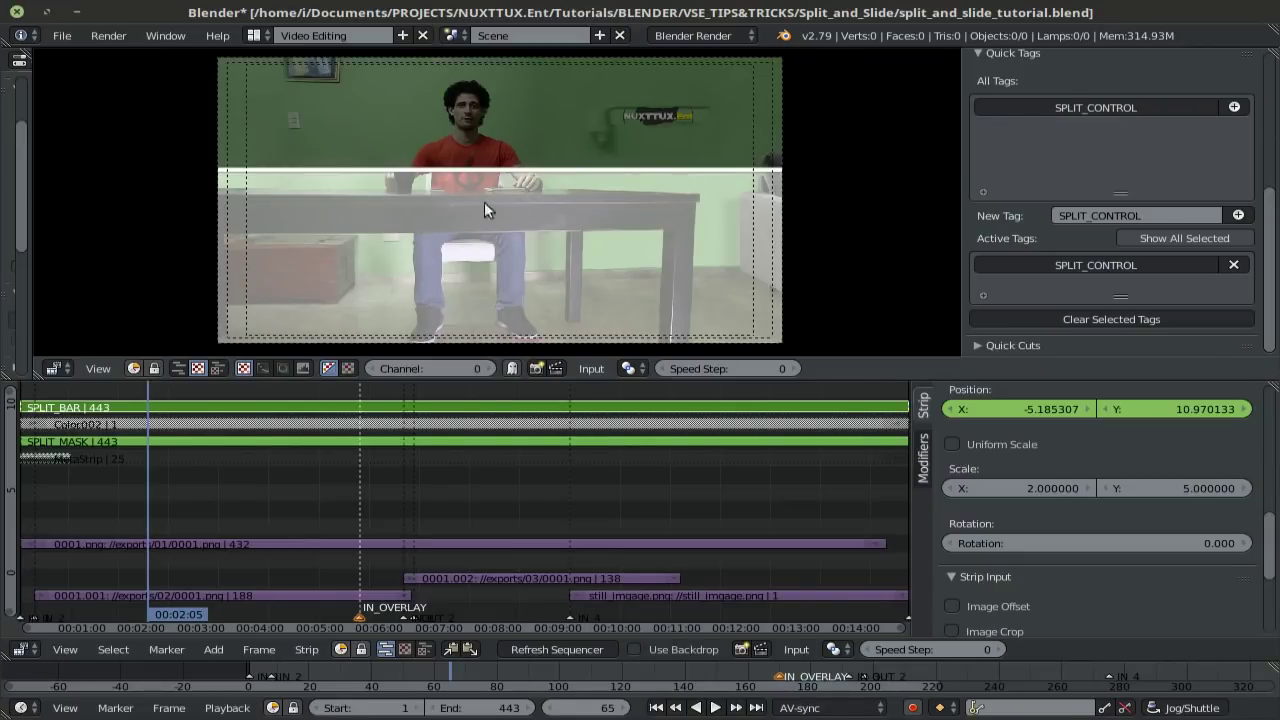
Scrub the timeline to set the current frame to 197.
left_click(420, 405)
scroll(335, 509, "down", 1)
left_click(335, 500)
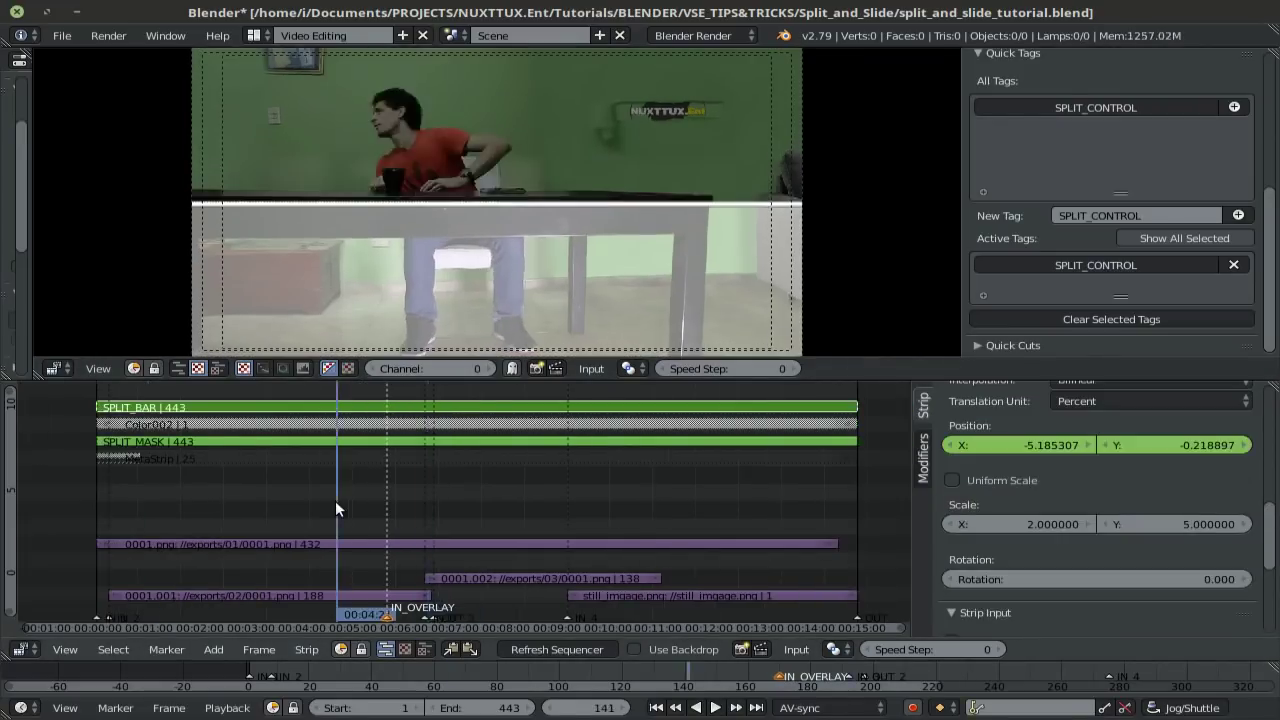
left_click(427, 500)
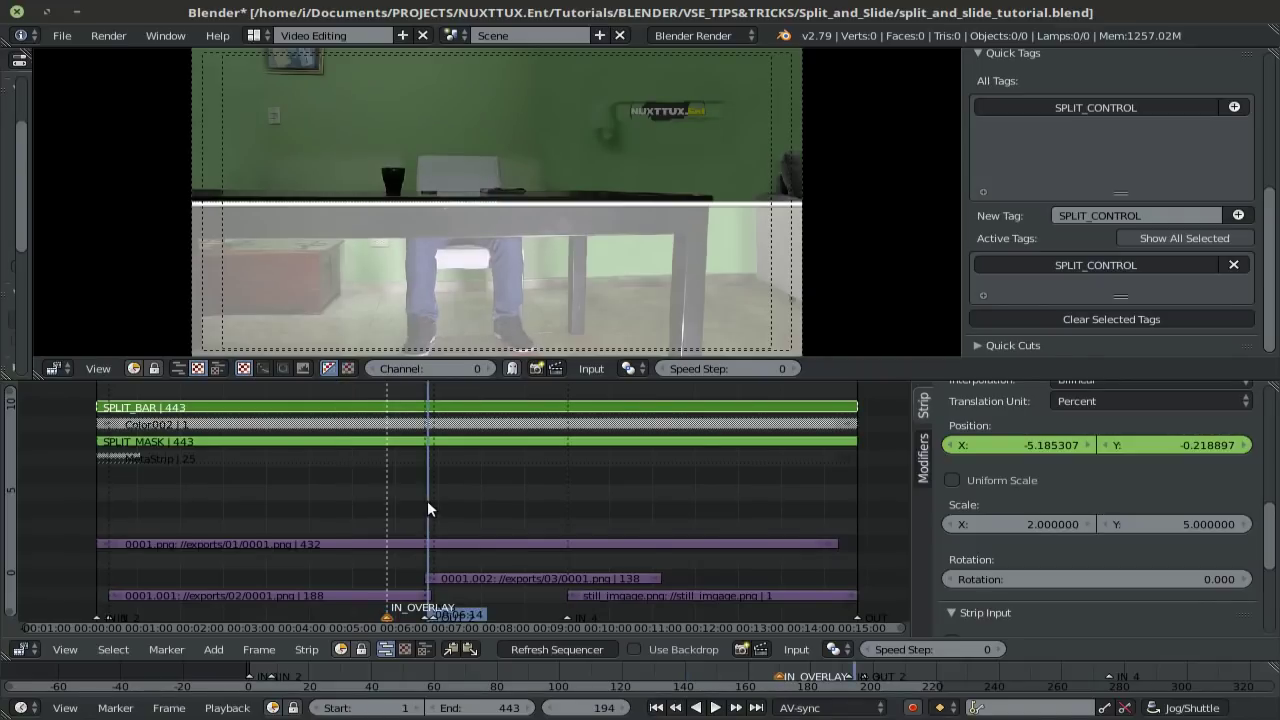
left_click(432, 476)
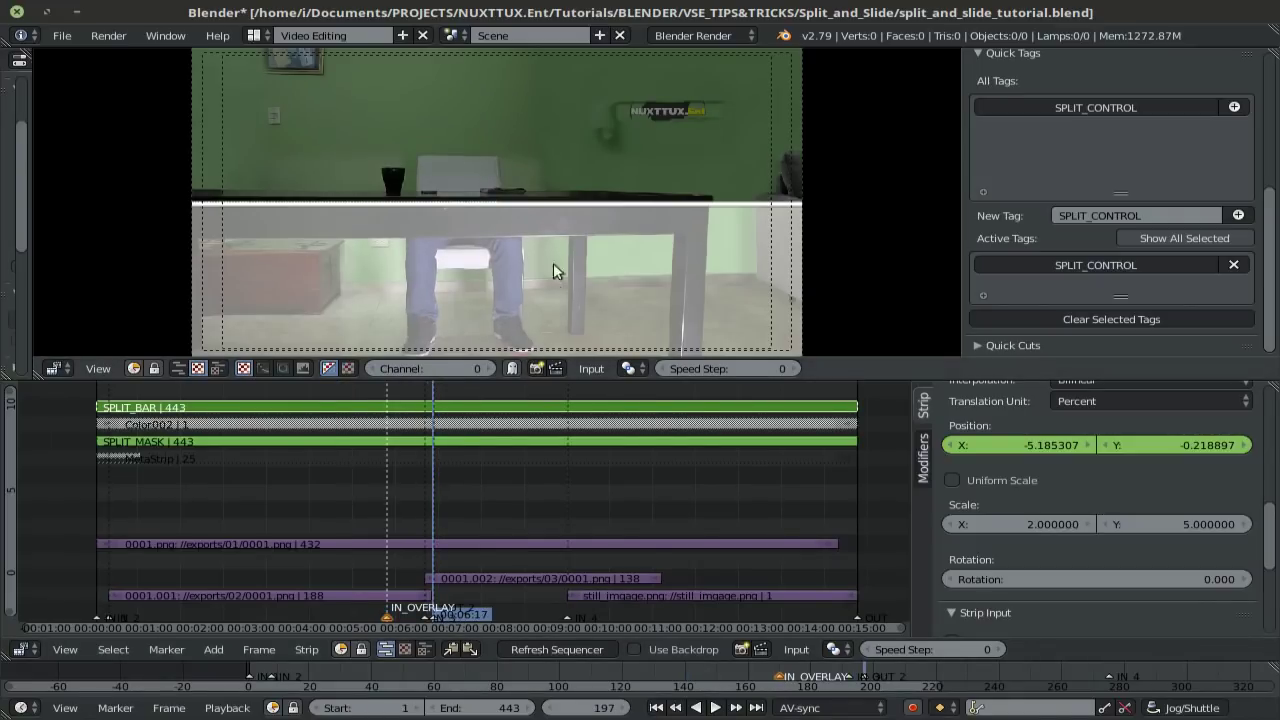
Rotate the SPLIT_CONTROL strips 180° and keyframe LocRot at frame 197.
left_click(1108, 102)
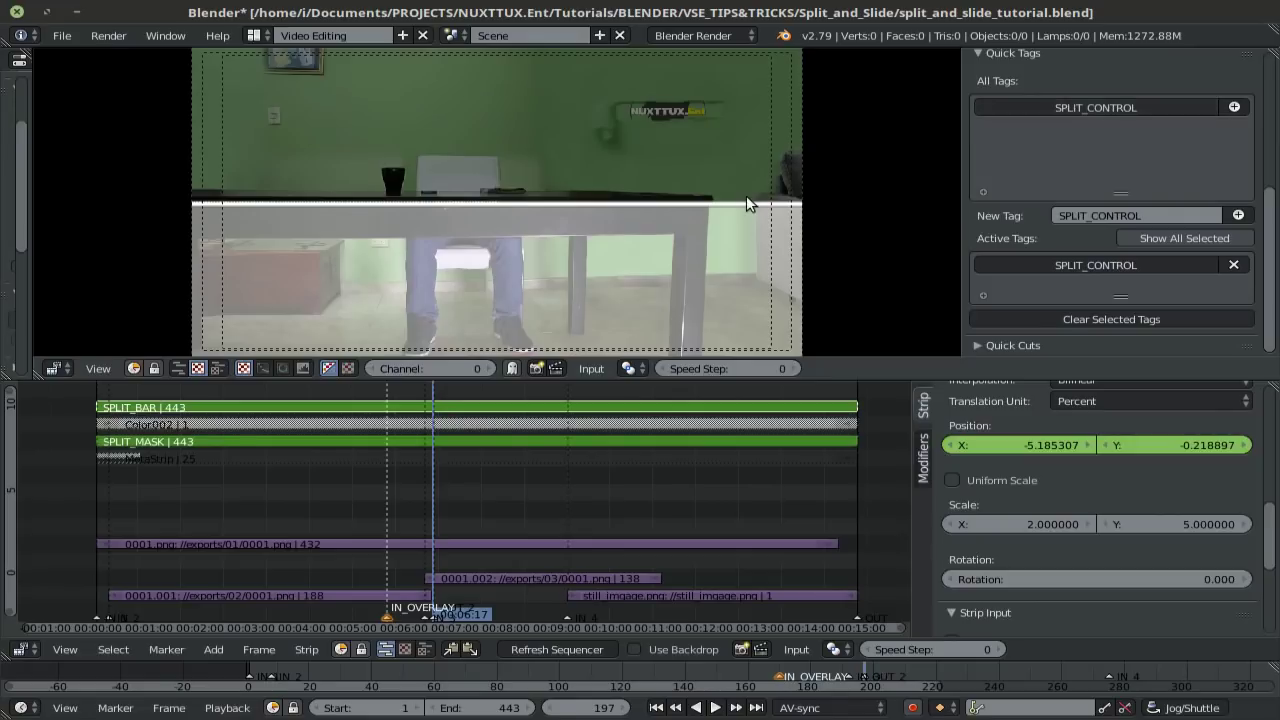
type("r")
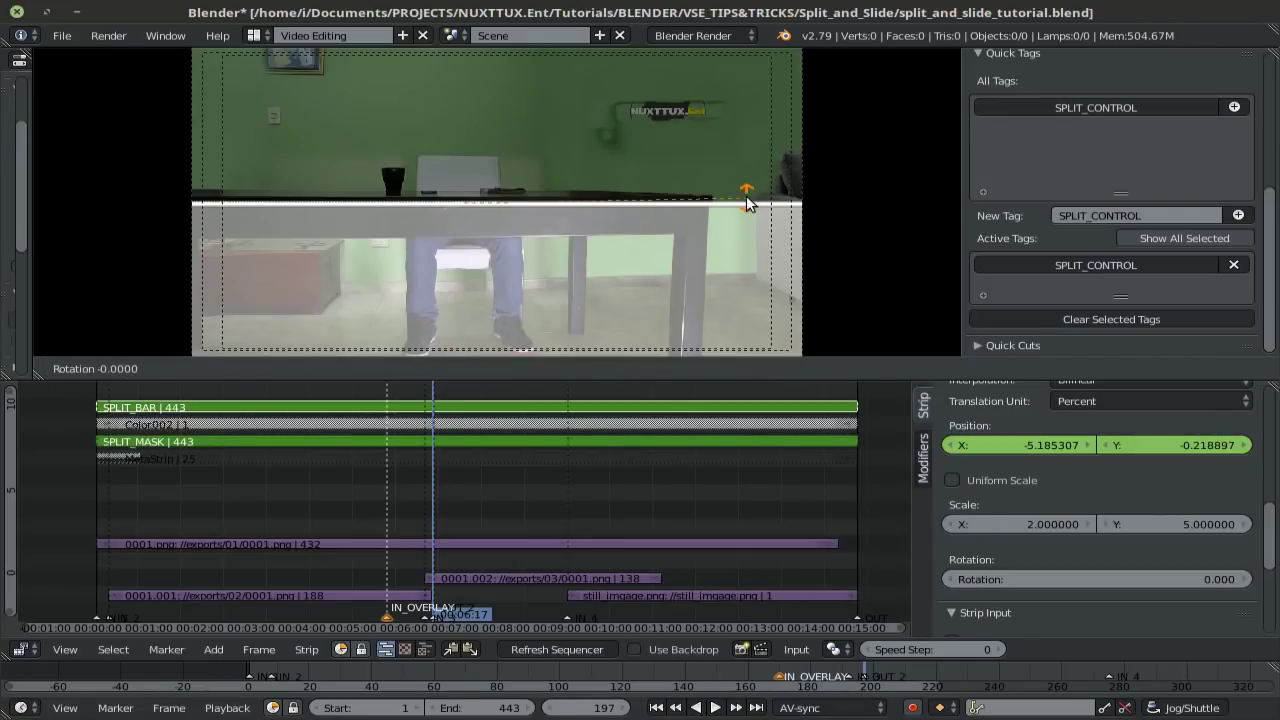
type("180")
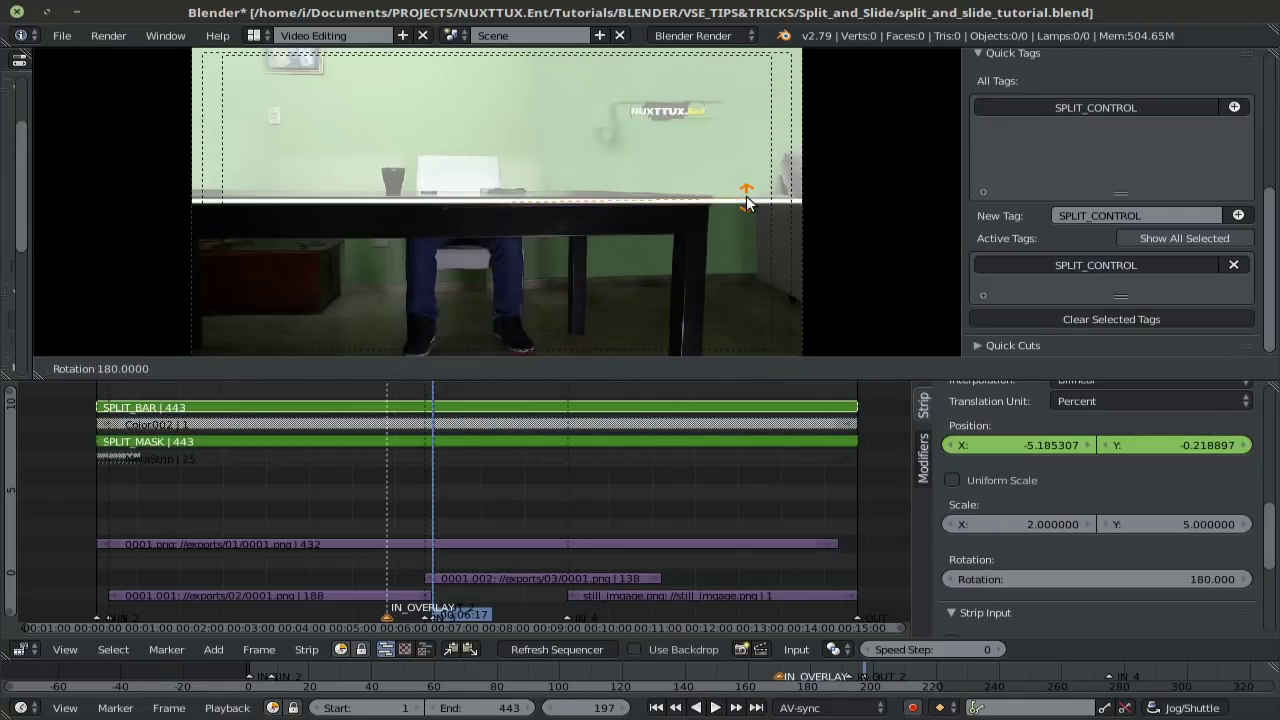
key("Return")
key("i")
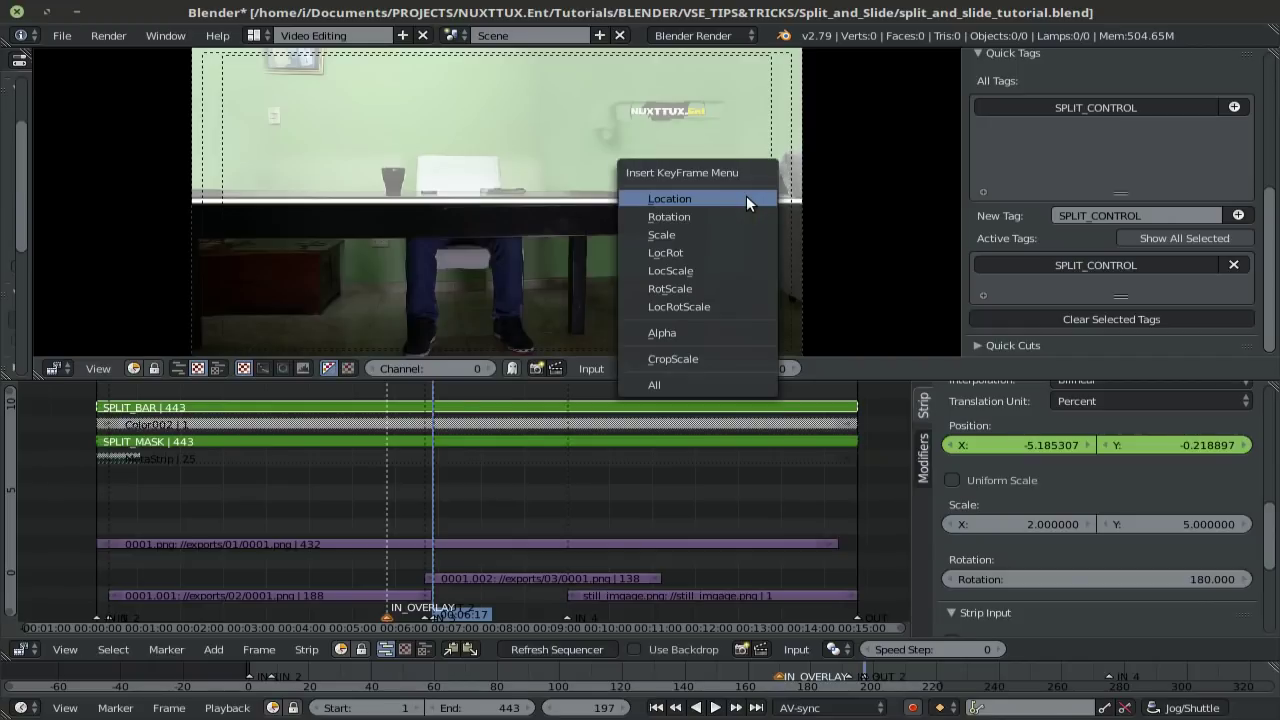
left_click(712, 253)
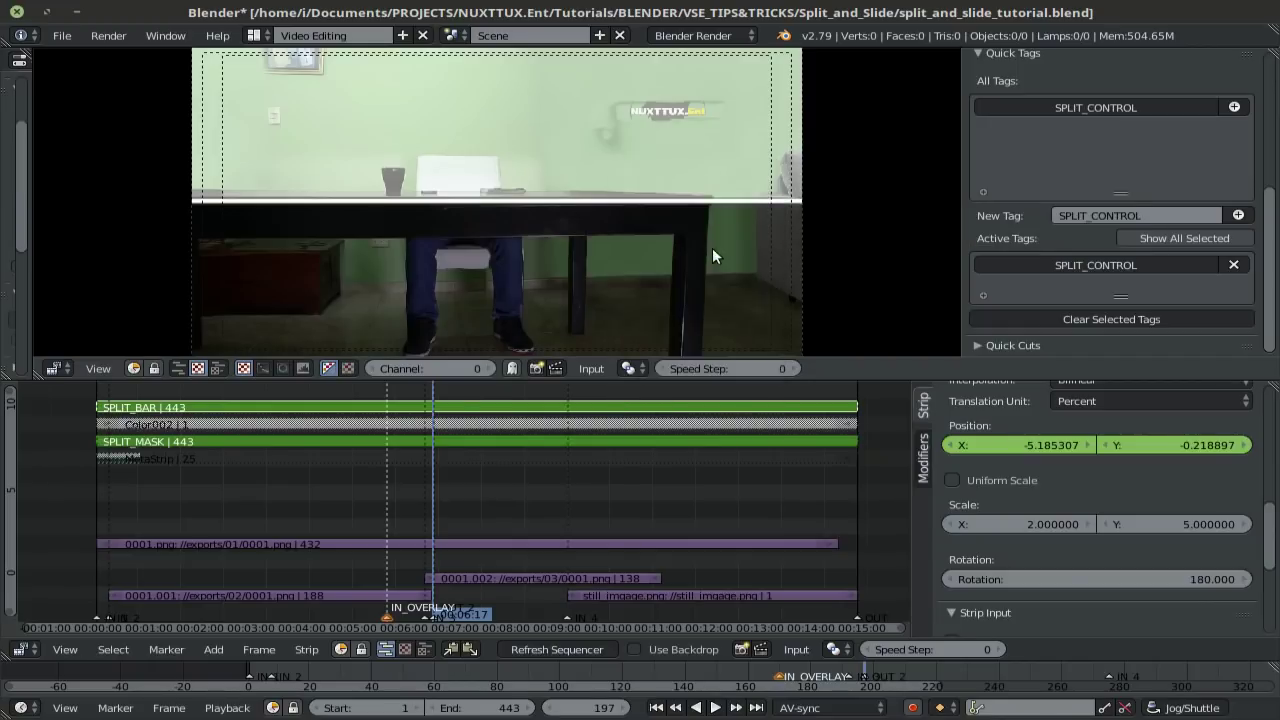
At frame 182, reset the split rotation to 0 and keyframe LocRot.
key("Left")
key("Left")
key("Left")
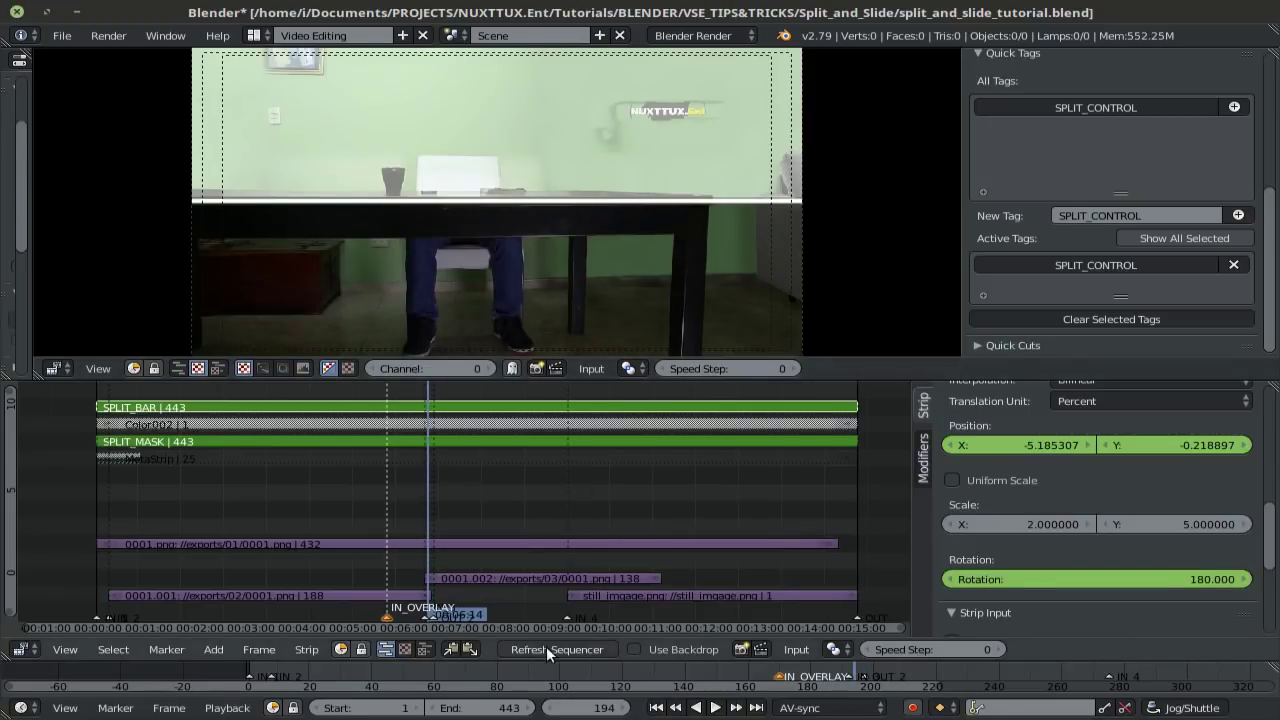
left_click(546, 649)
key("Left")
key("Left")
key("Left")
key("Left")
key("Left")
key("Left")
key("Left")
key("Left")
key("Left")
key("Left")
key("Left")
key("Left")
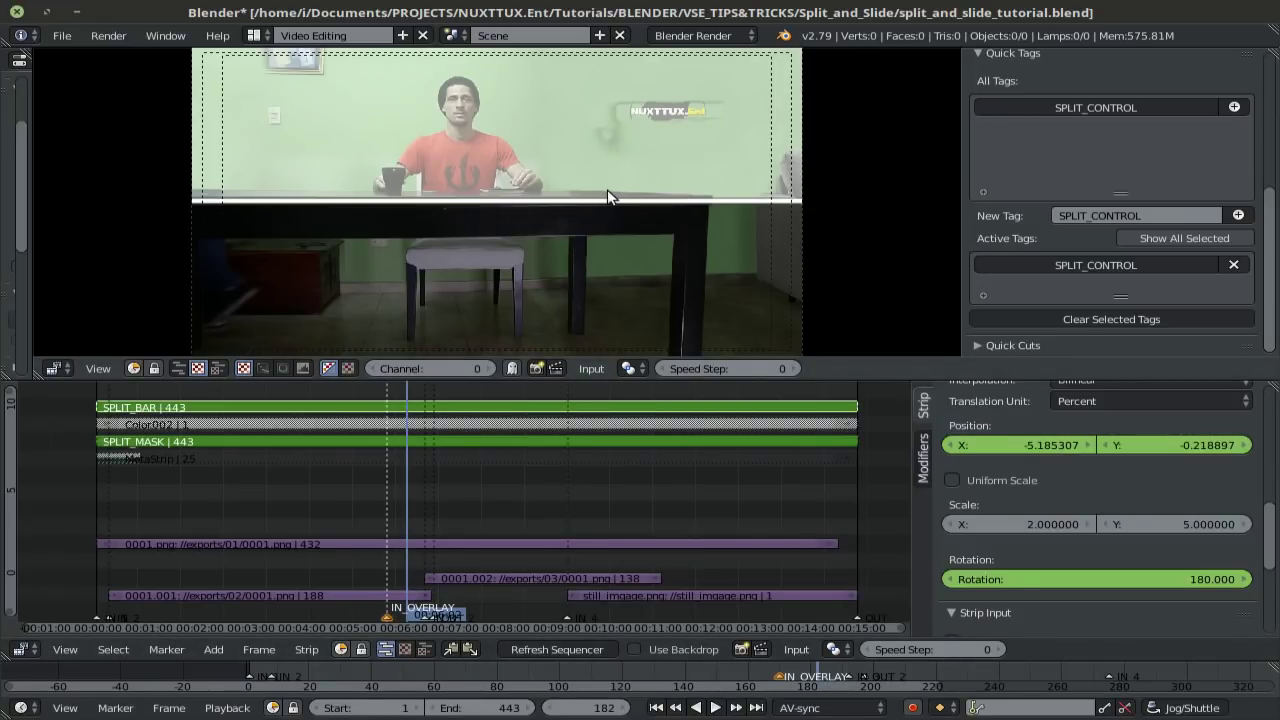
key("ctrl+z")
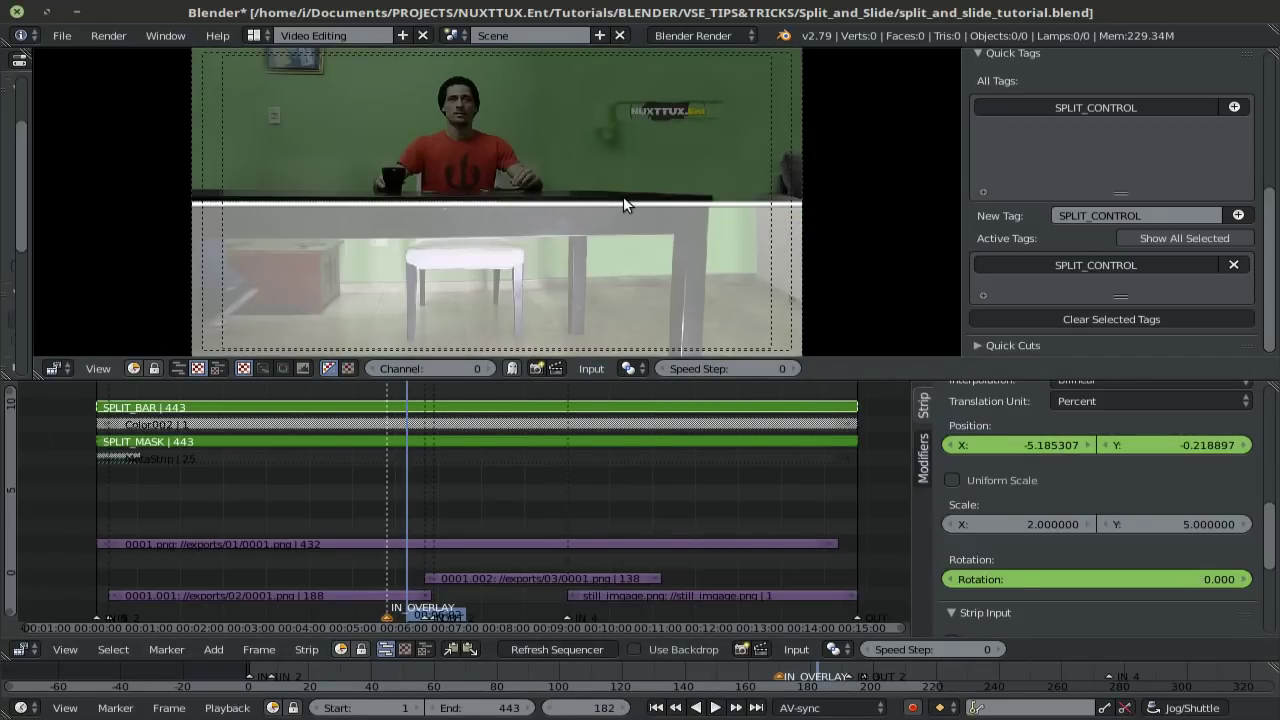
key("i")
left_click(563, 201)
Play the animation back to check the 180° flip.
key("alt+a")
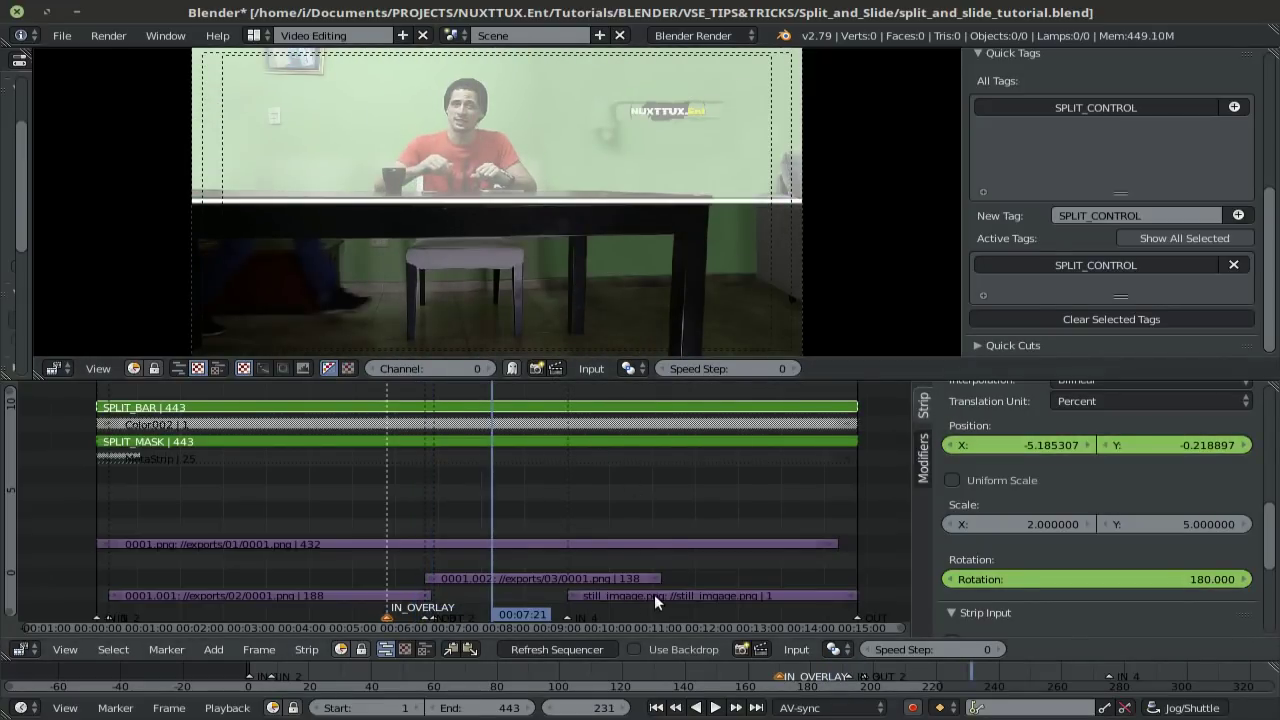
key("alt+a")
key("Escape")
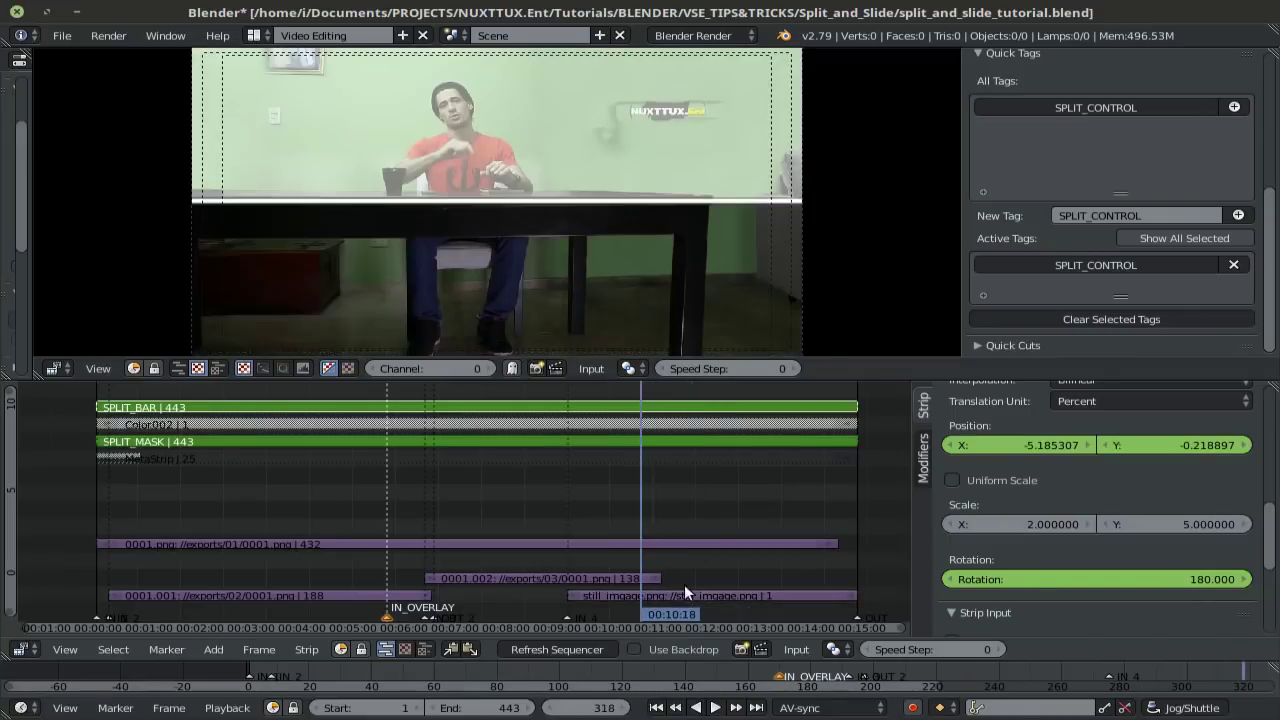
Add a Transform effect to the still_imgage.png strip and scale it up slightly.
right_click(687, 594)
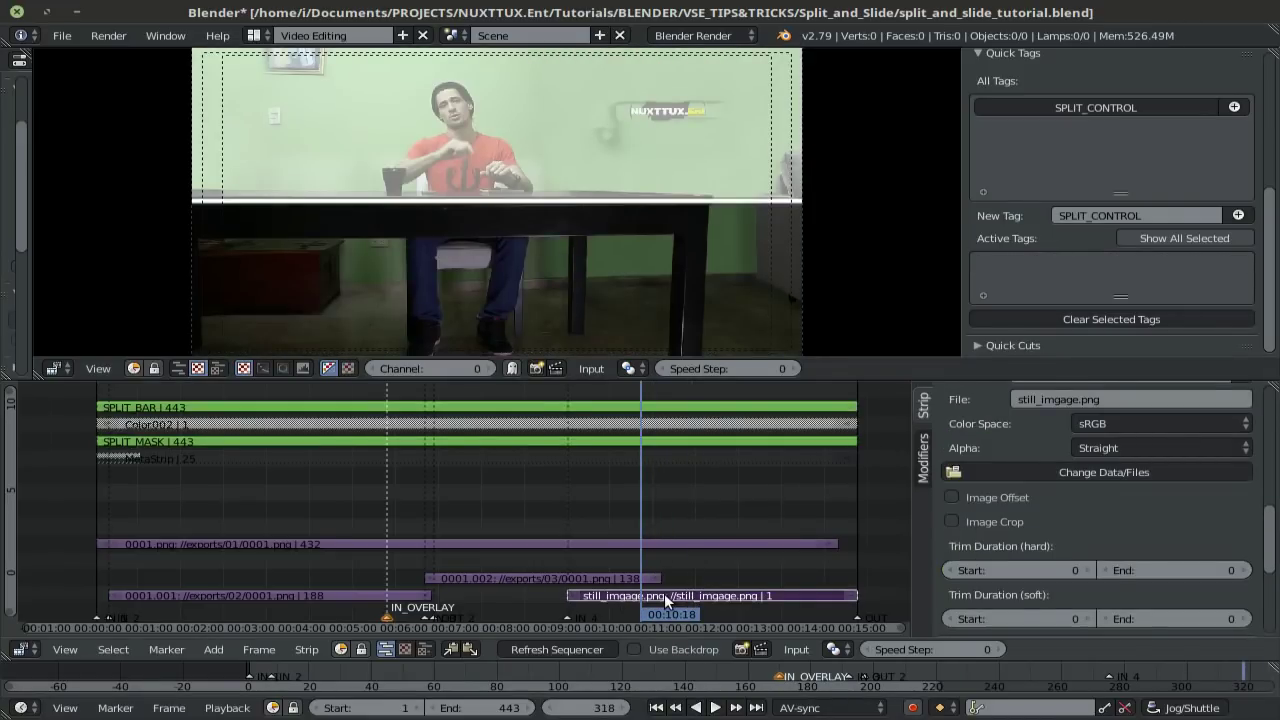
key("shift+a")
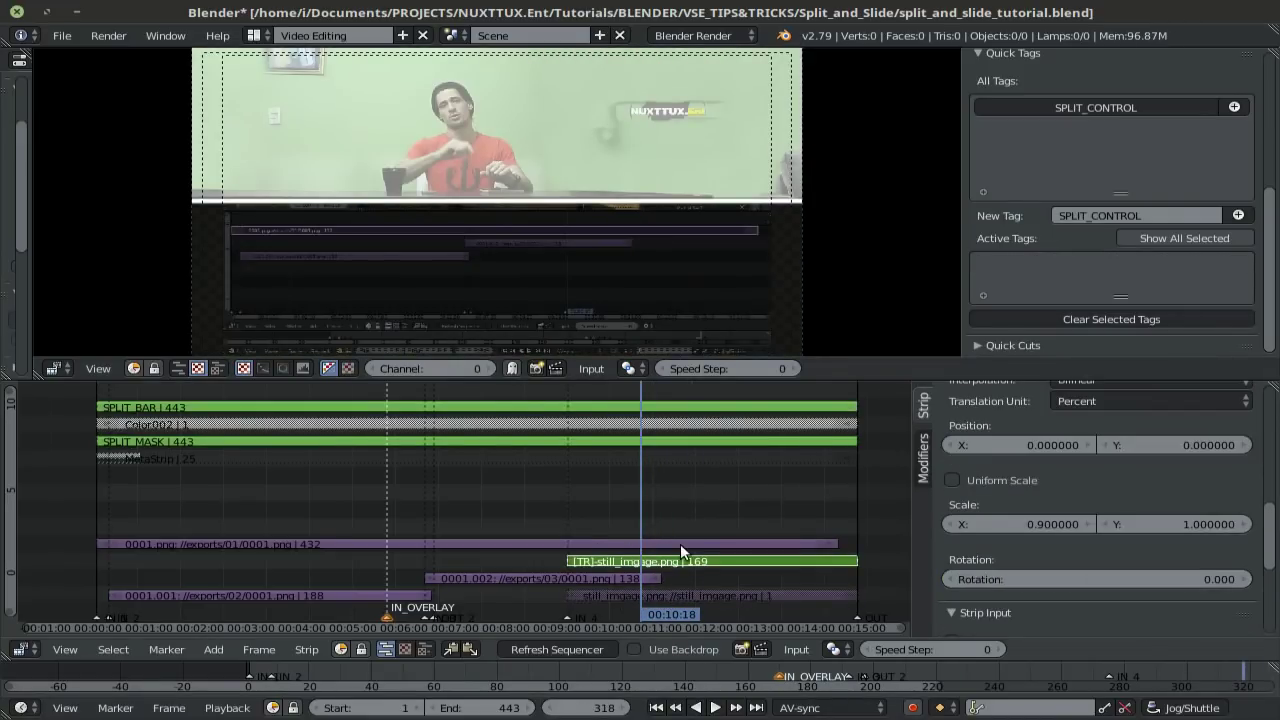
key("s")
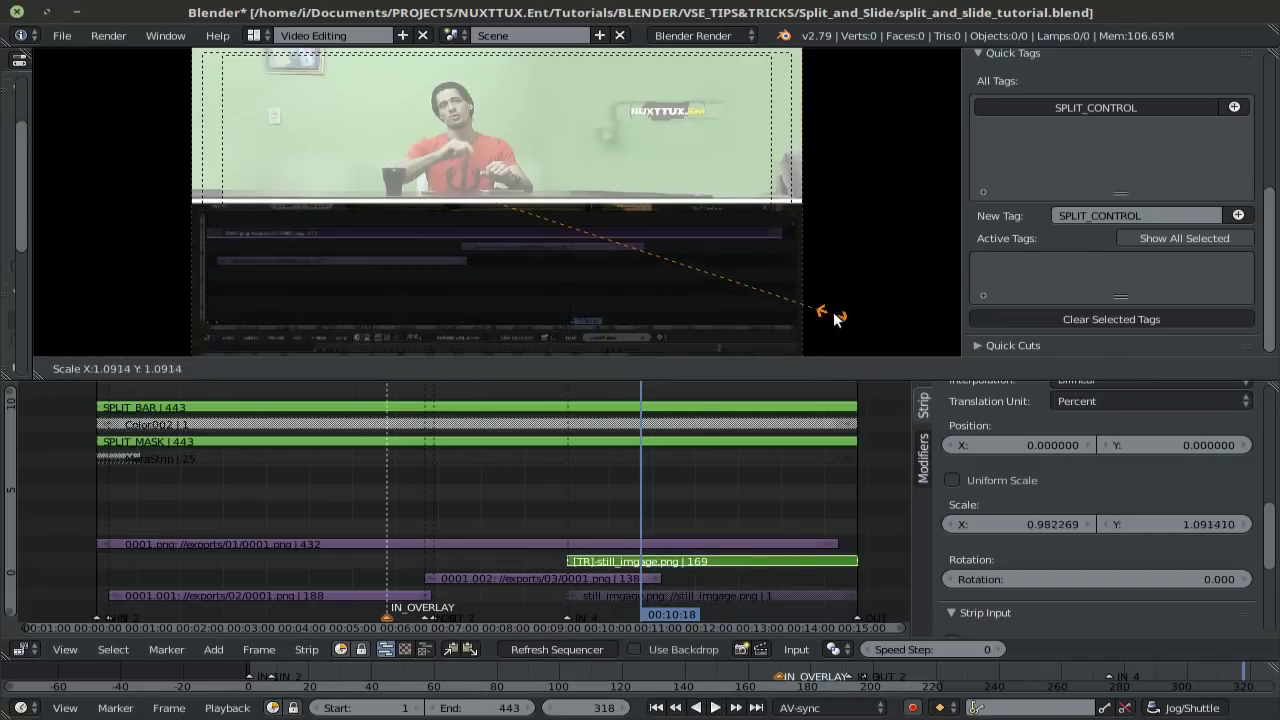
left_click(830, 312)
Set the SPLIT_MASK strip's opacity to 0.3.
right_click(700, 441)
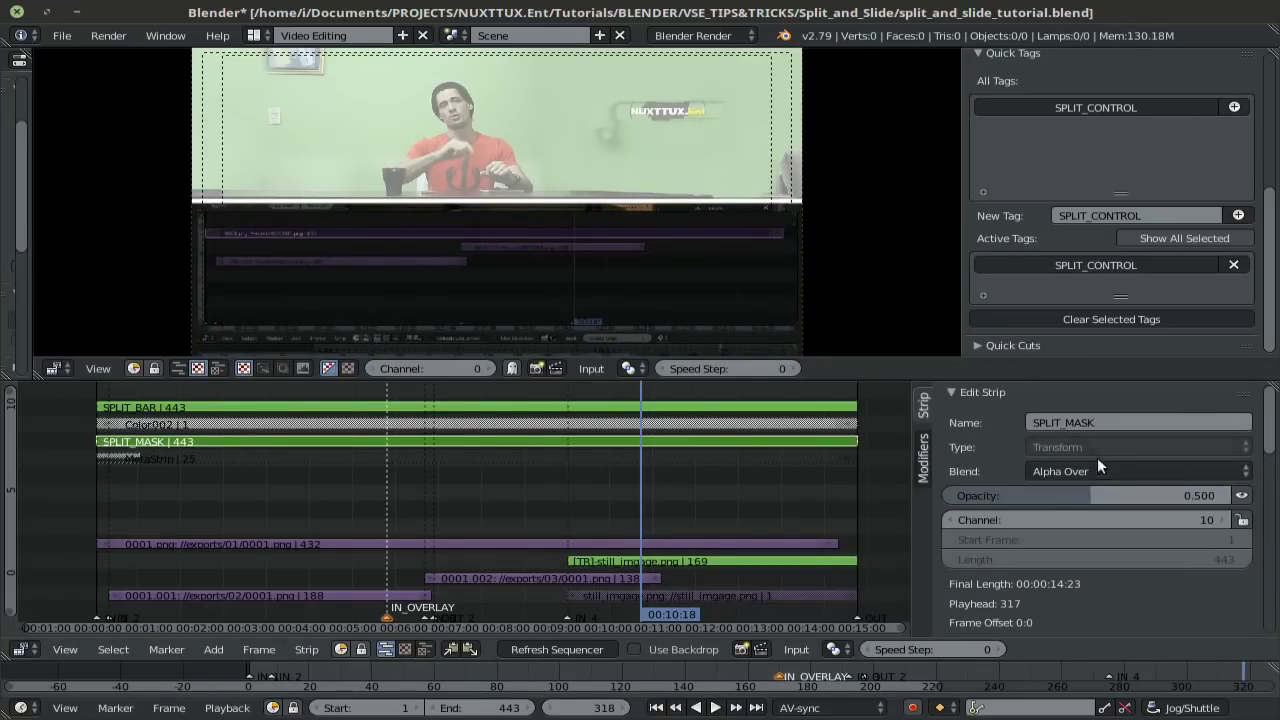
left_click_drag(1103, 494, 1019, 495)
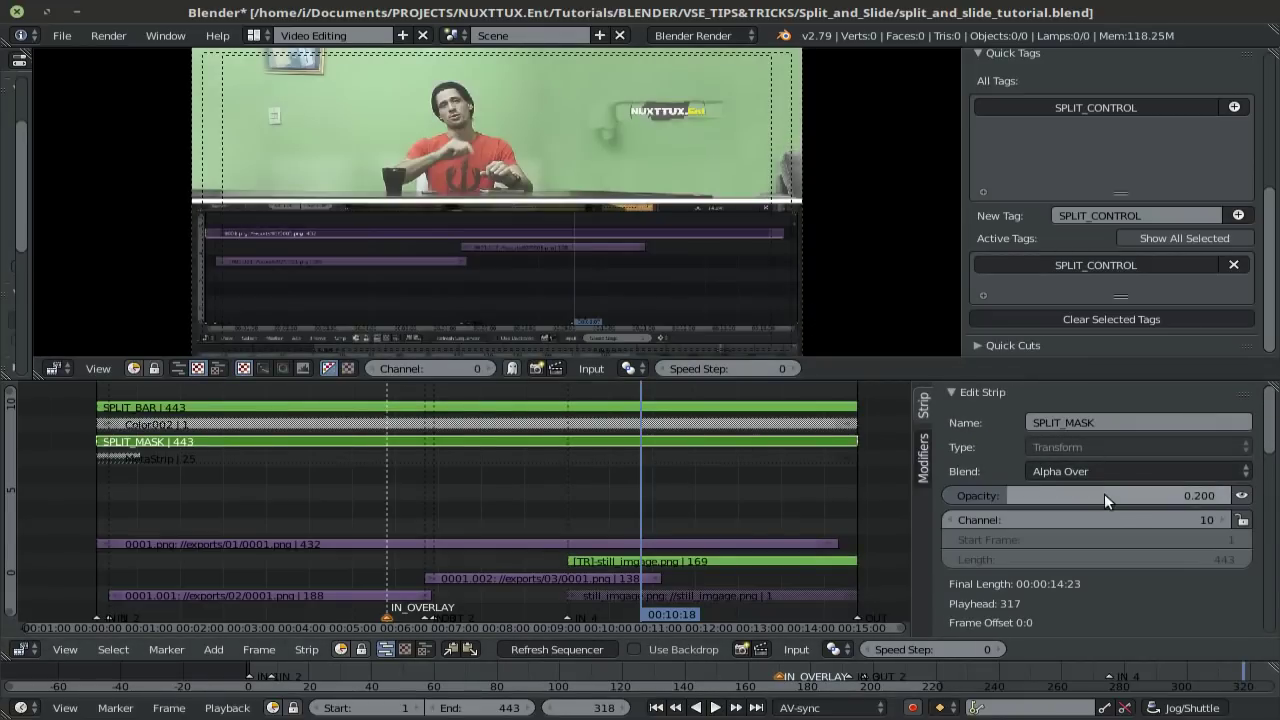
left_click(1104, 493)
type("0.3")
key("Return")
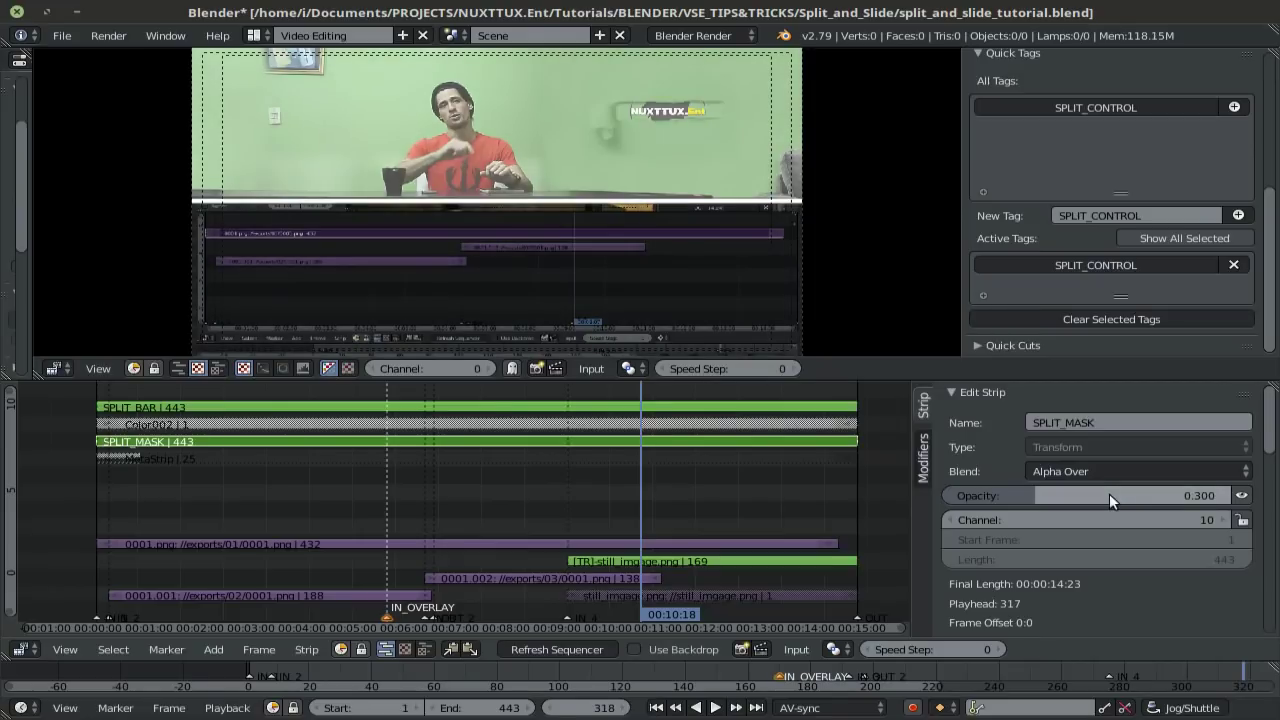
Select the SPLIT_CONTROL strips and rotate the split bar diagonally.
left_click(1094, 106)
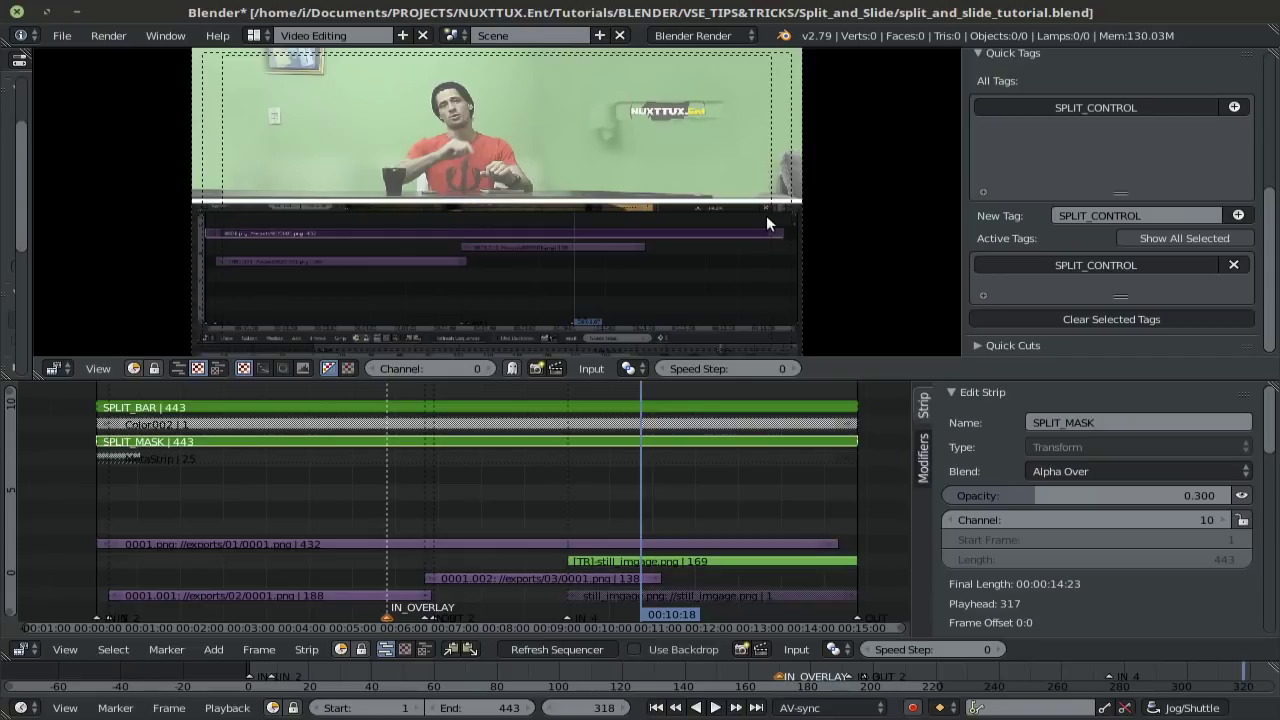
key("r")
left_click(622, 424)
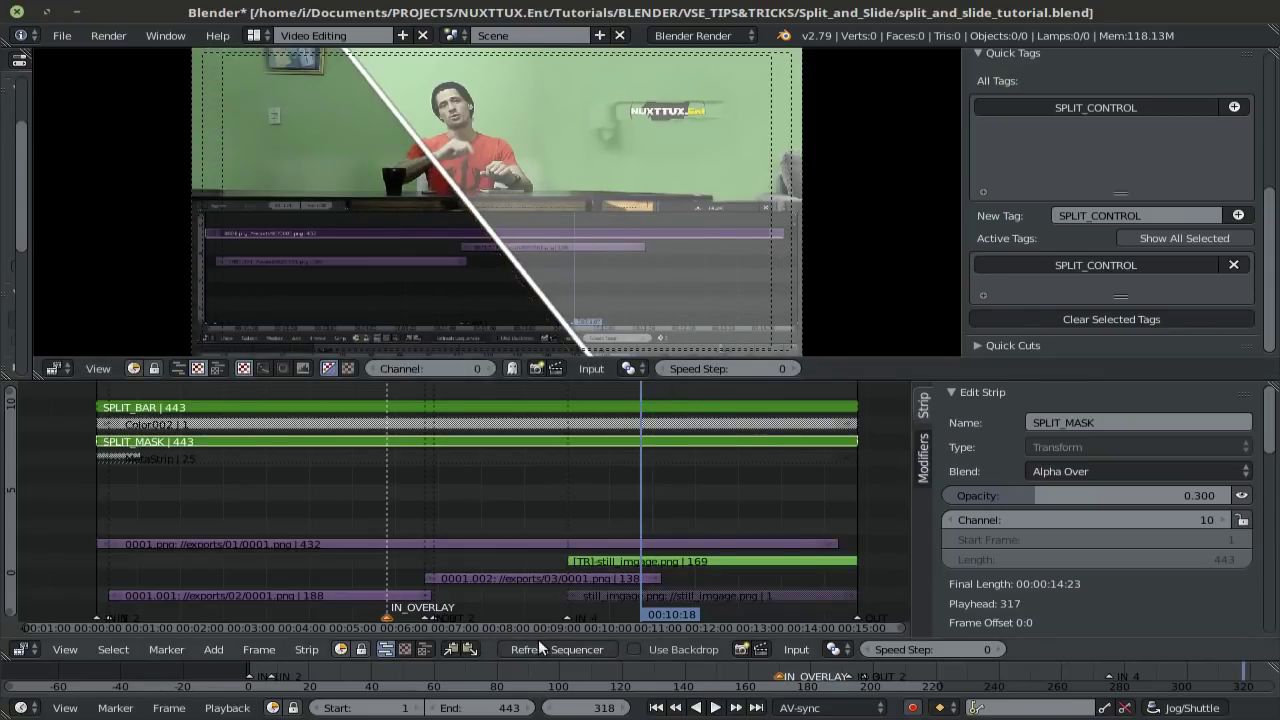
Slide the transformed still image left along X and set its blend mode to Alpha Over.
left_click(538, 649)
key("Right")
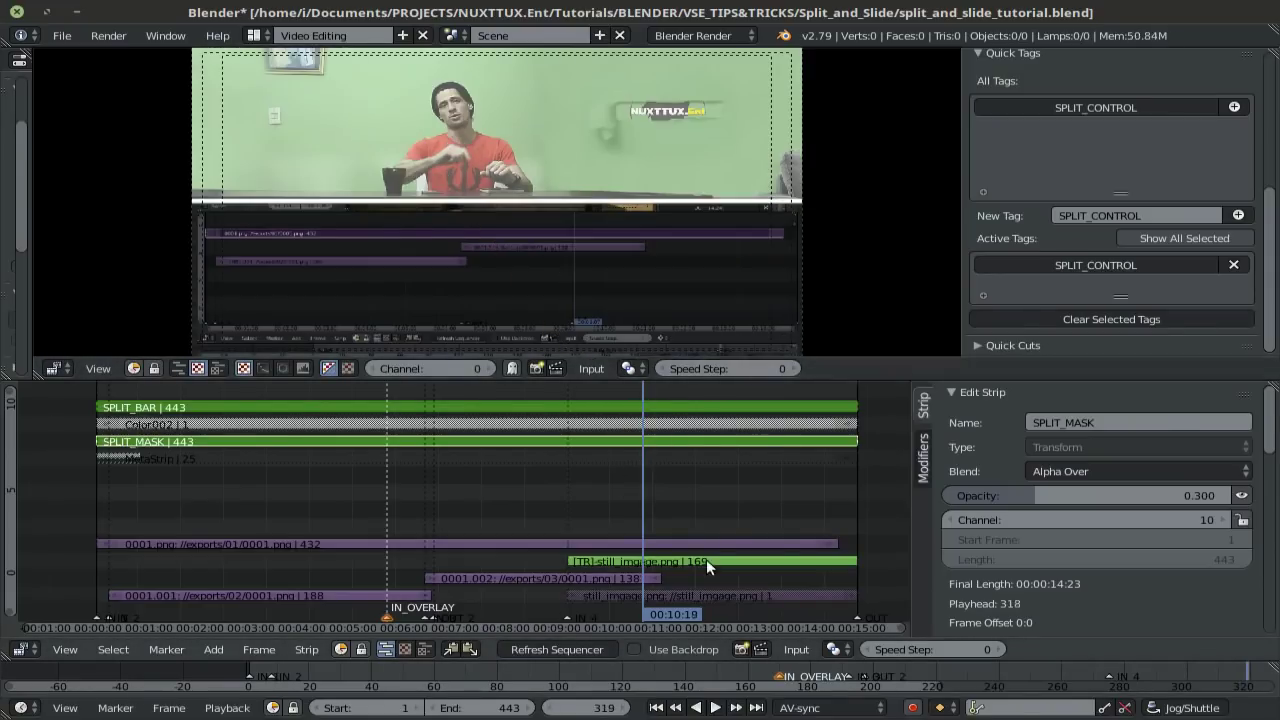
left_click(706, 559)
key("g")
key("x")
left_click(232, 242)
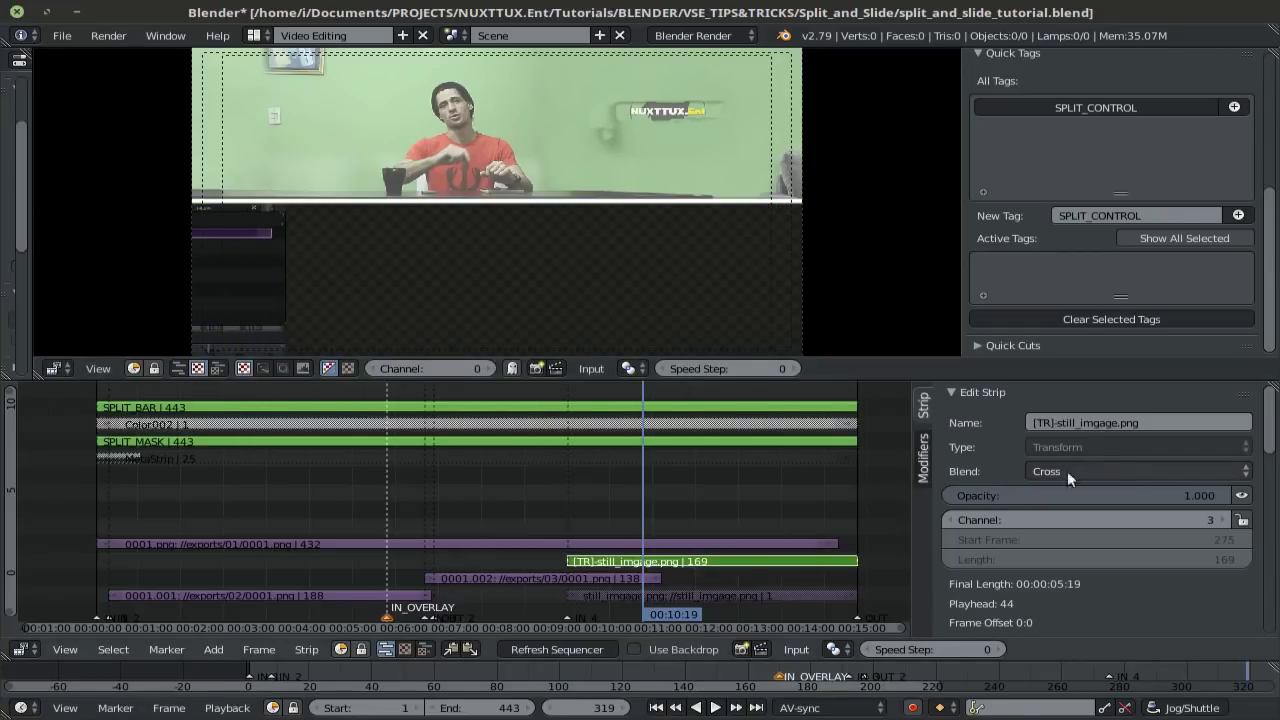
left_click(1095, 466)
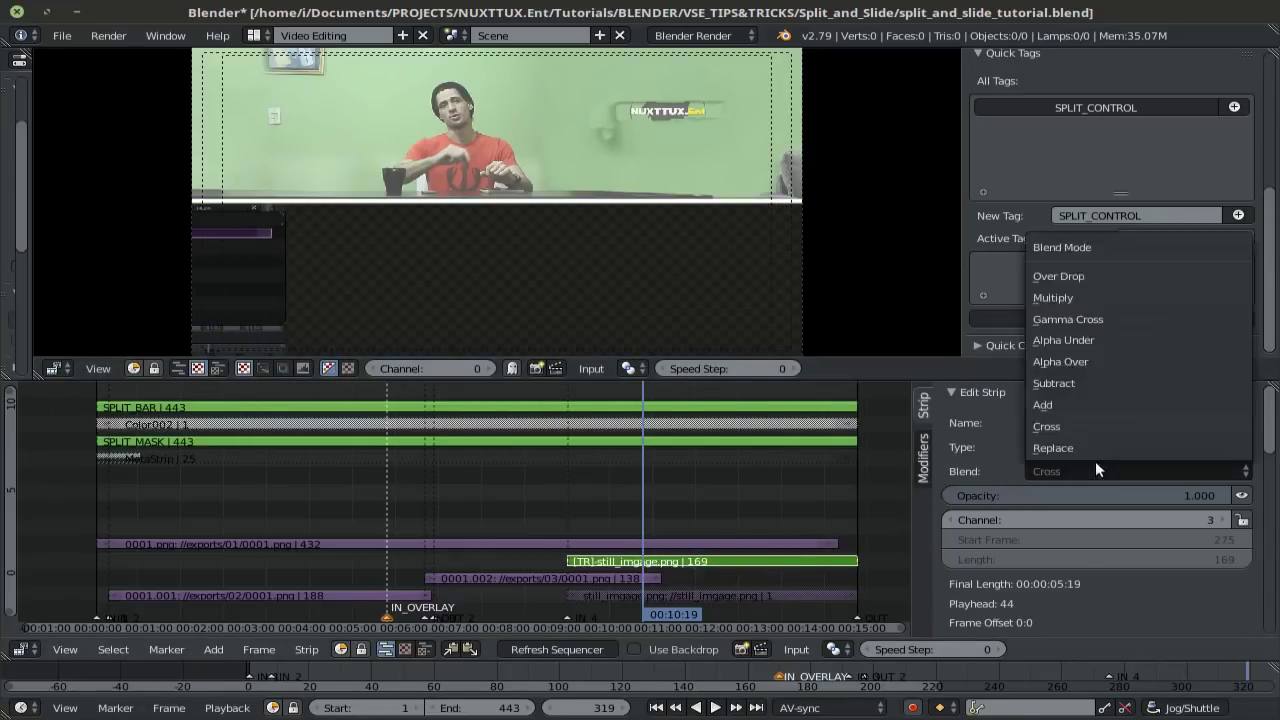
left_click(1119, 361)
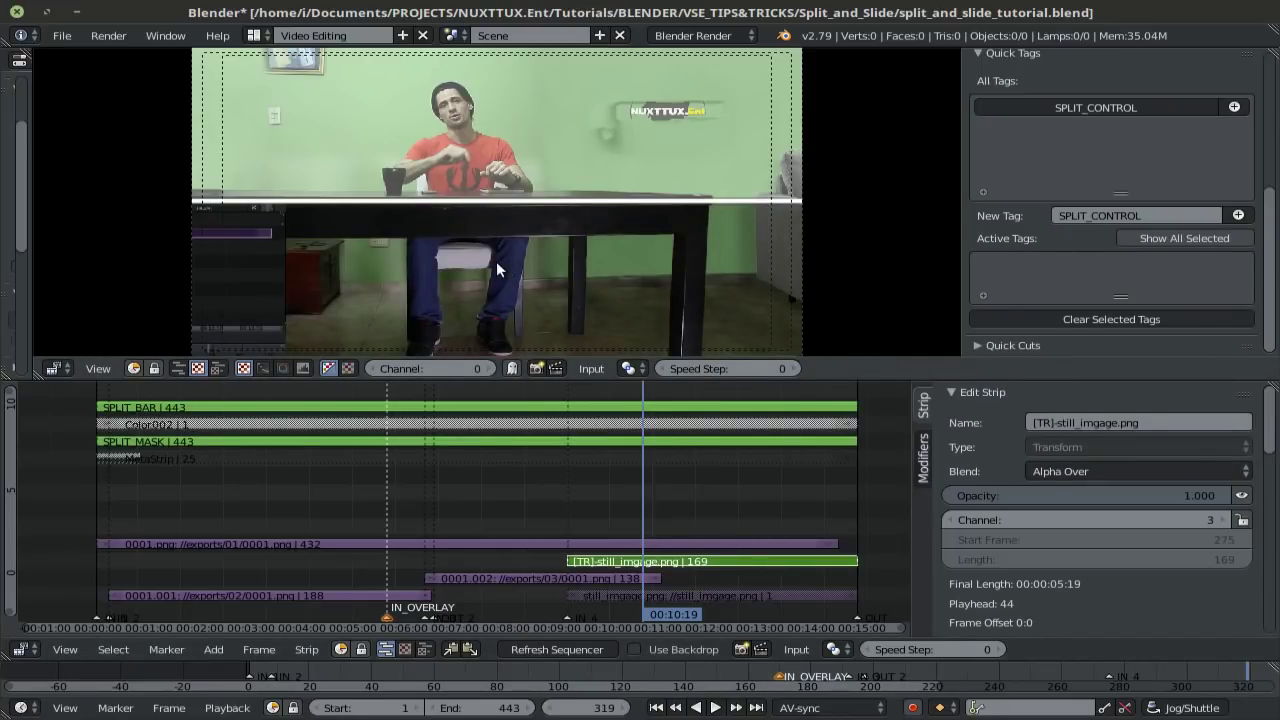
At frame 281, keyframe the still image's location, enlarge it, and keyframe again.
key("Down")
key("i")
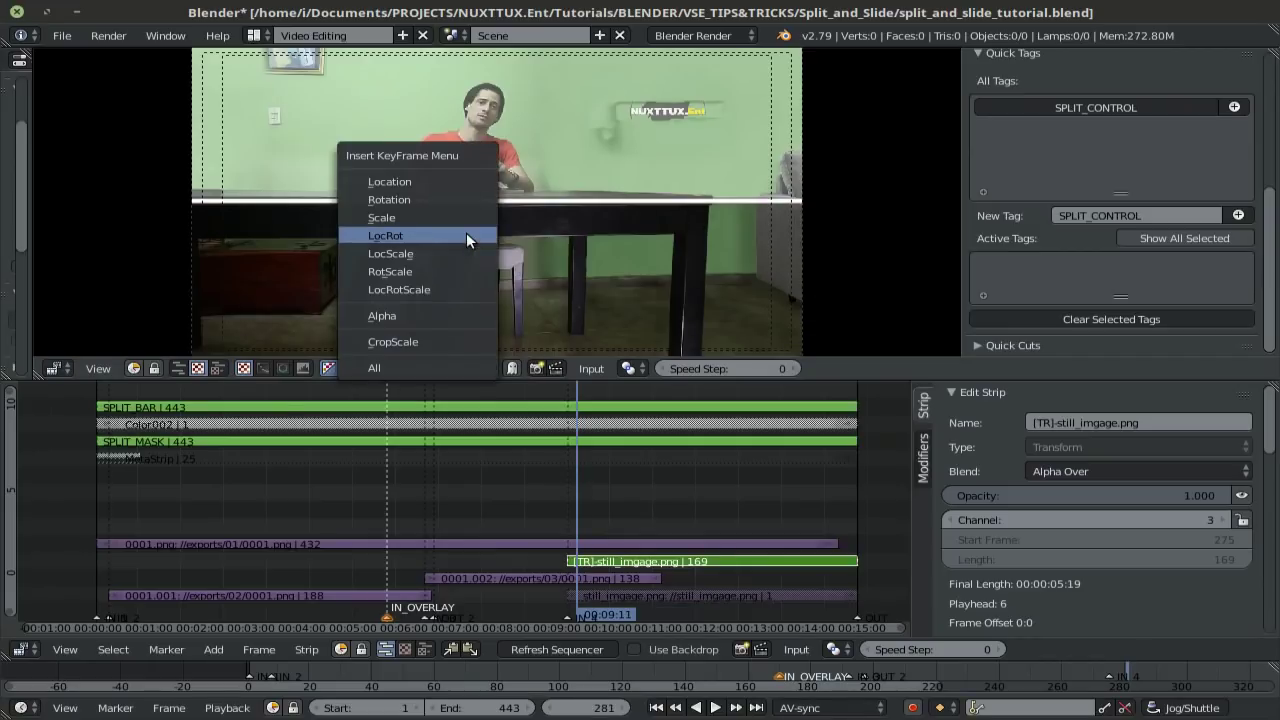
left_click(389, 182)
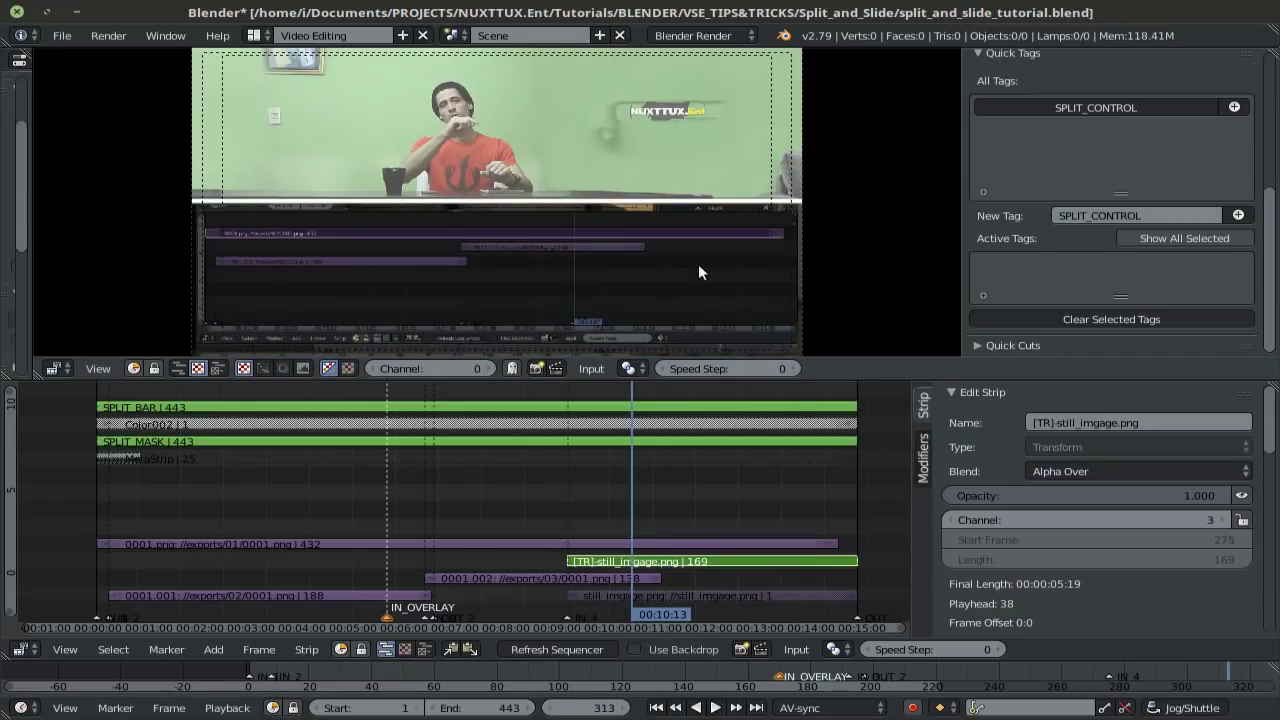
key("s")
left_click(707, 280)
key("i")
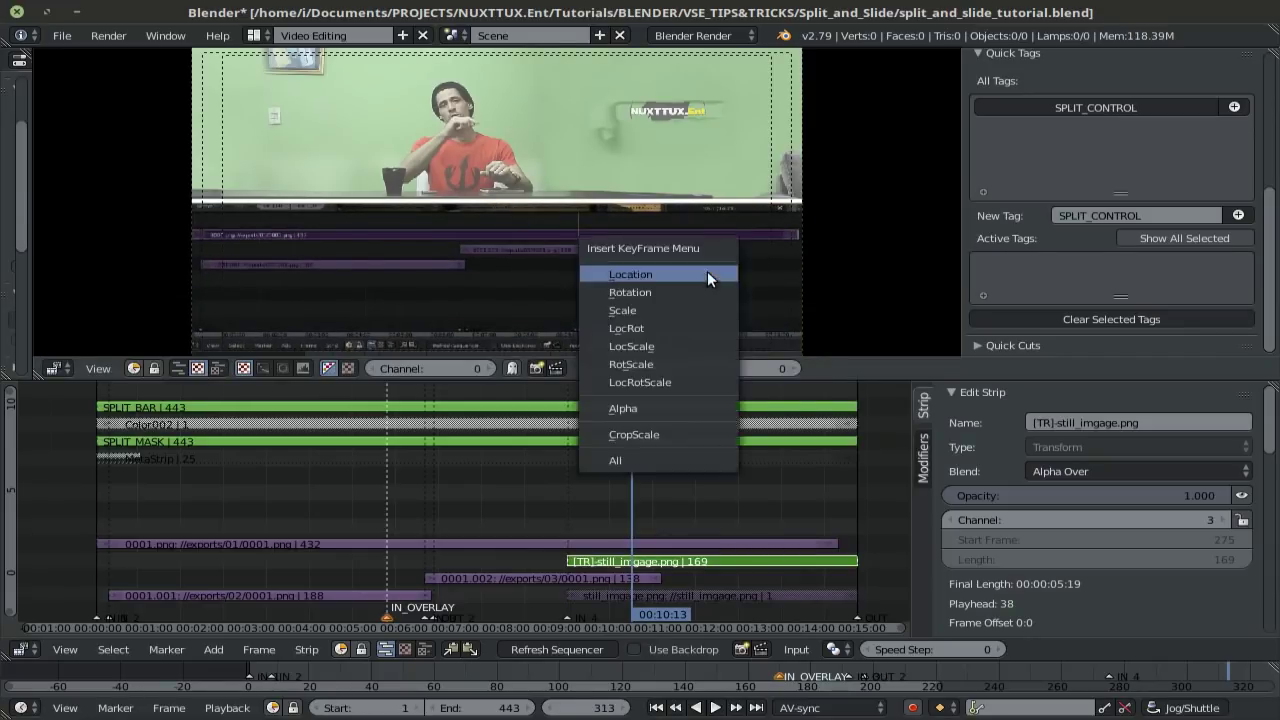
left_click(707, 274)
Refresh the preview and play the animation from frame 279.
key("Down")
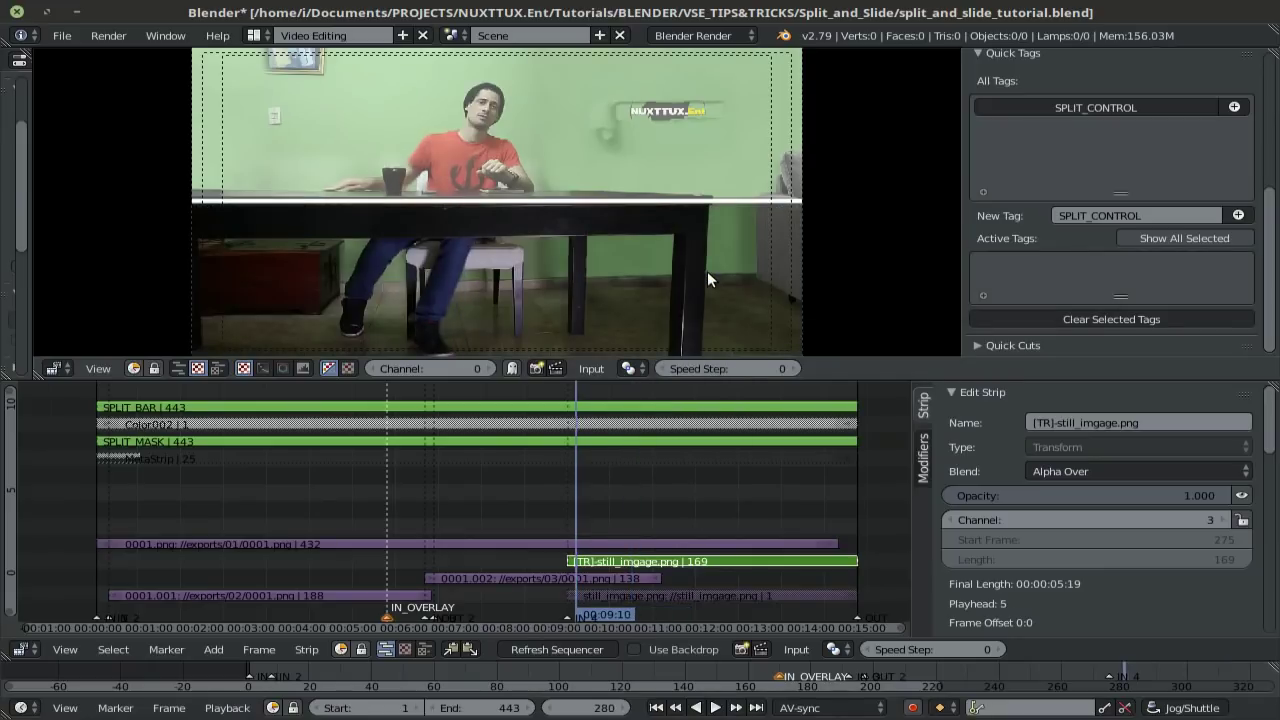
left_click(557, 649)
key("alt+a")
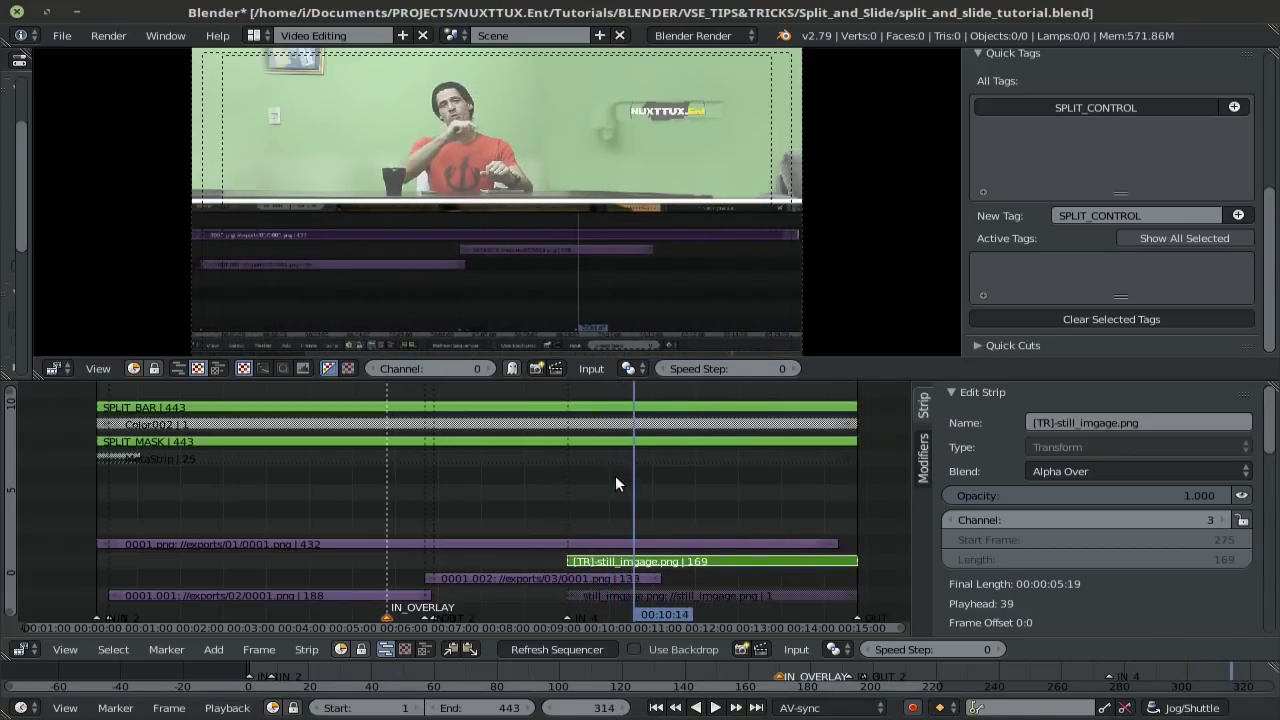
Select the SPLIT_MASK strip and add a Curves strip modifier.
right_click(583, 442)
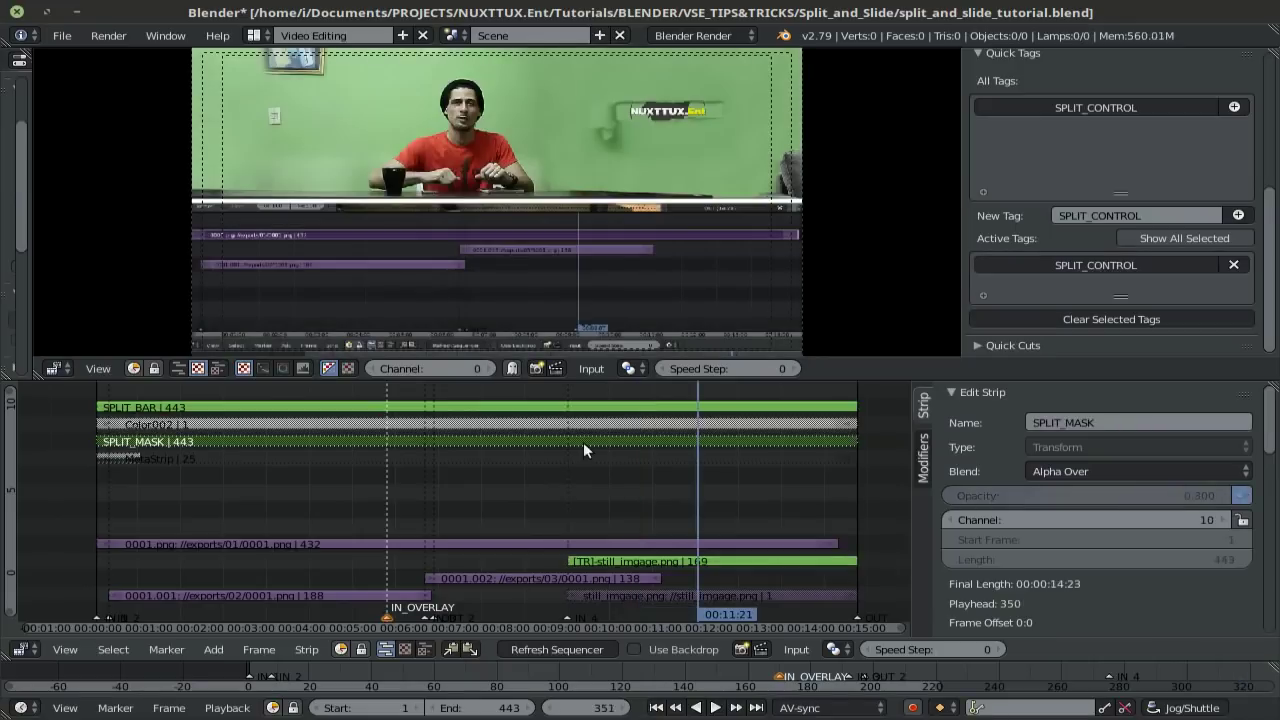
right_click(660, 428)
right_click(720, 436)
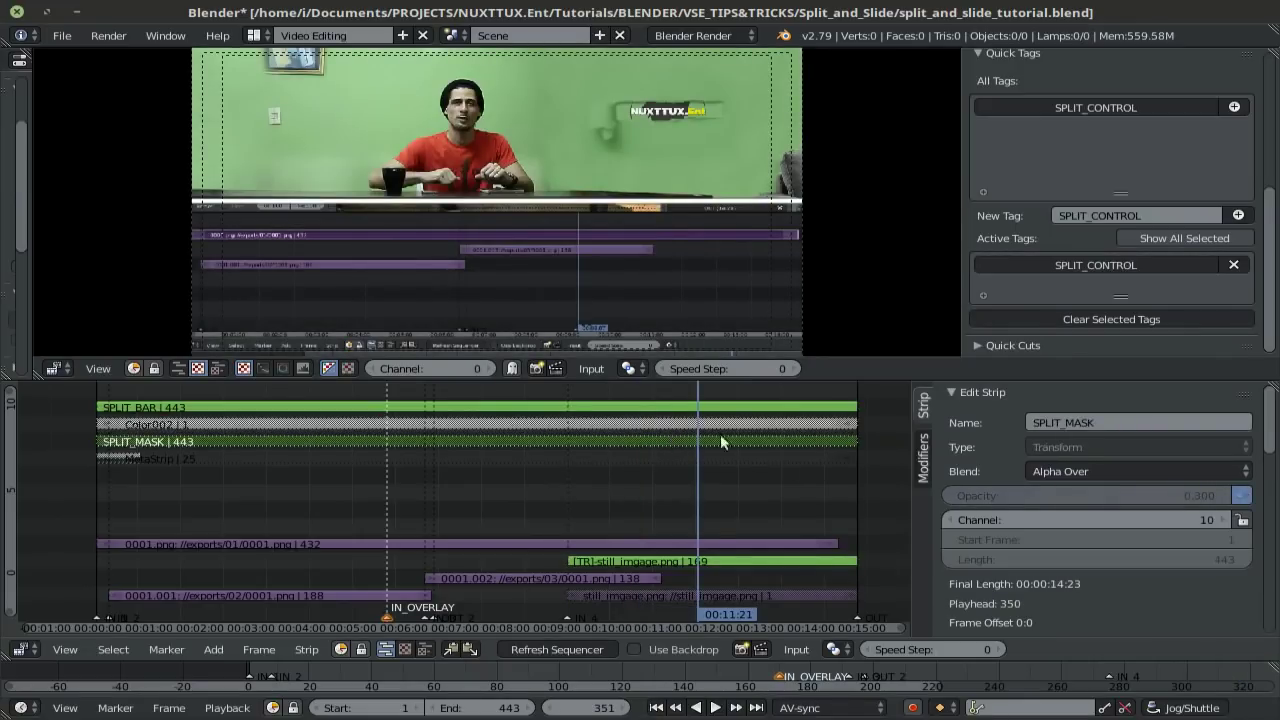
left_click(926, 448)
left_click(1010, 449)
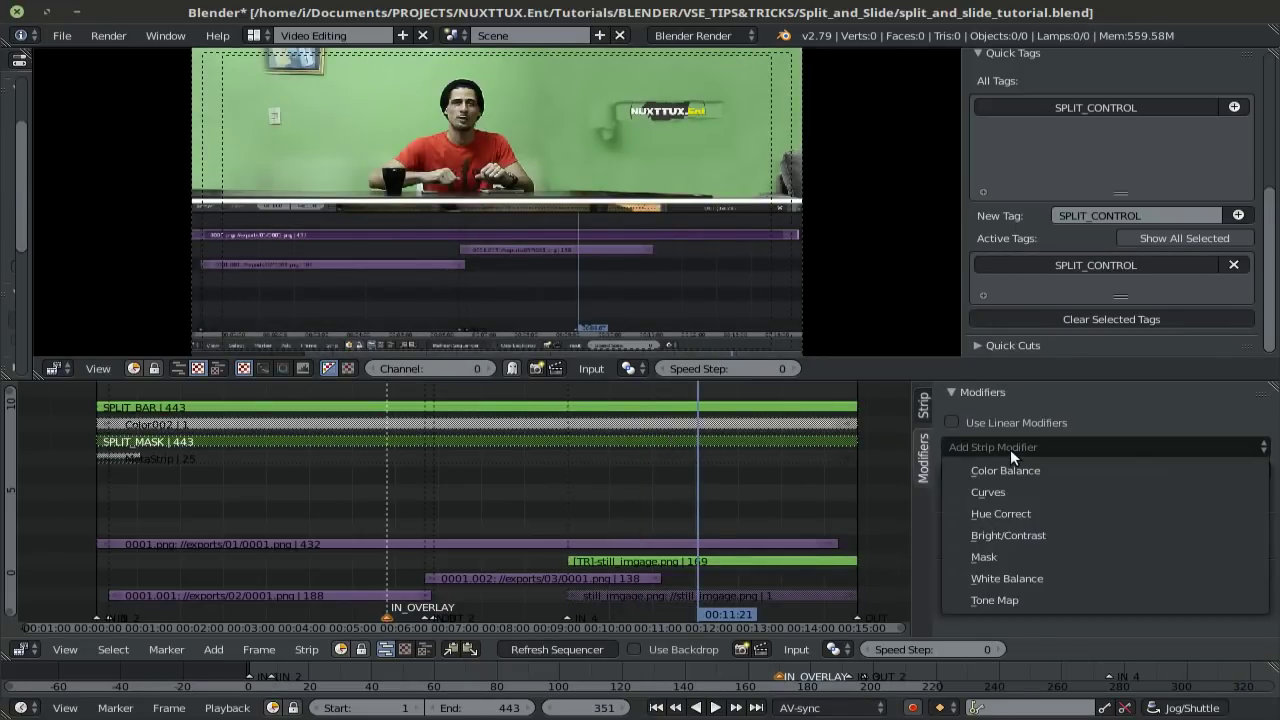
left_click(1061, 490)
Invert the curve by swapping its start and end point heights, then refresh the preview.
scroll(1146, 490, "down", 3)
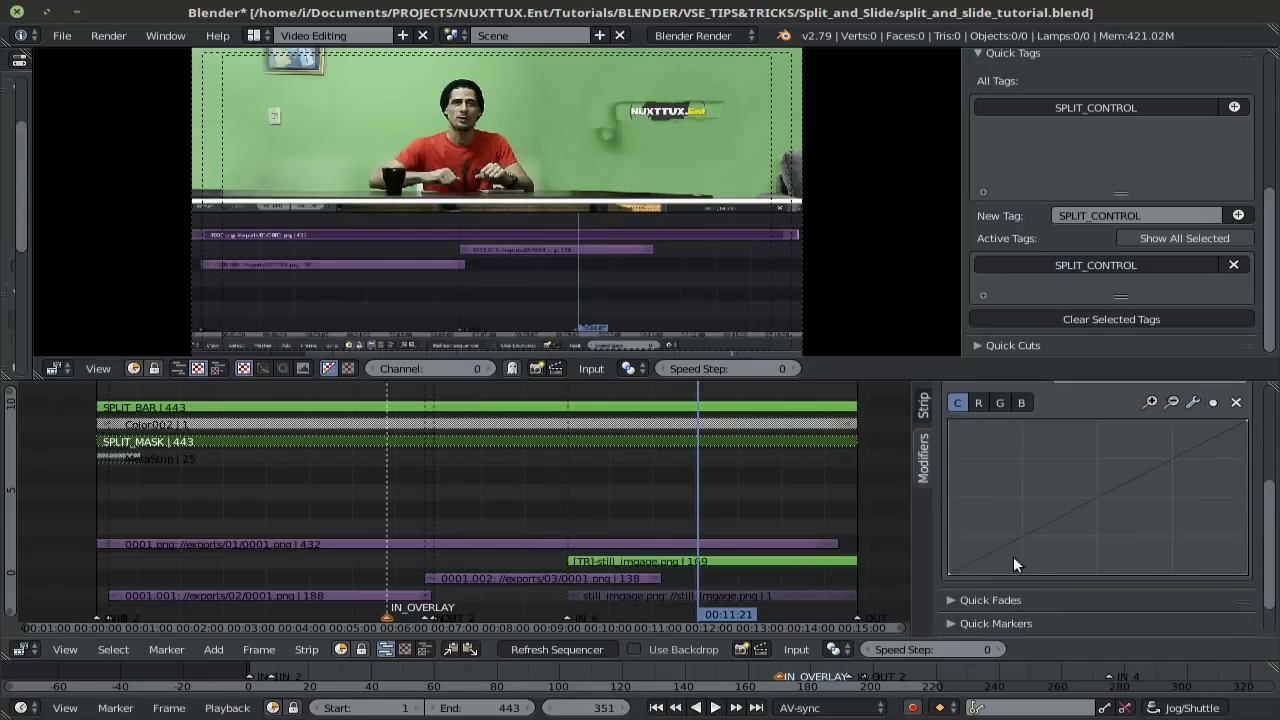
left_click_drag(956, 577, 951, 421)
left_click_drag(1250, 421, 1250, 578)
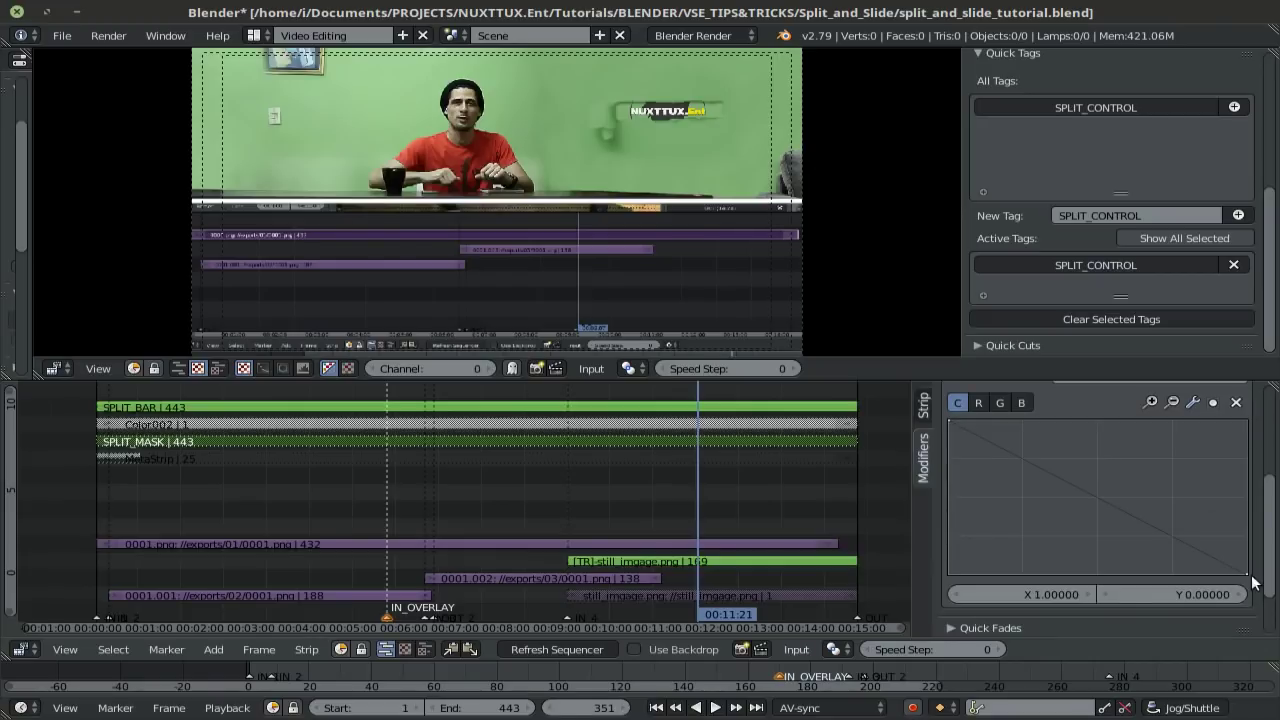
left_click(554, 647)
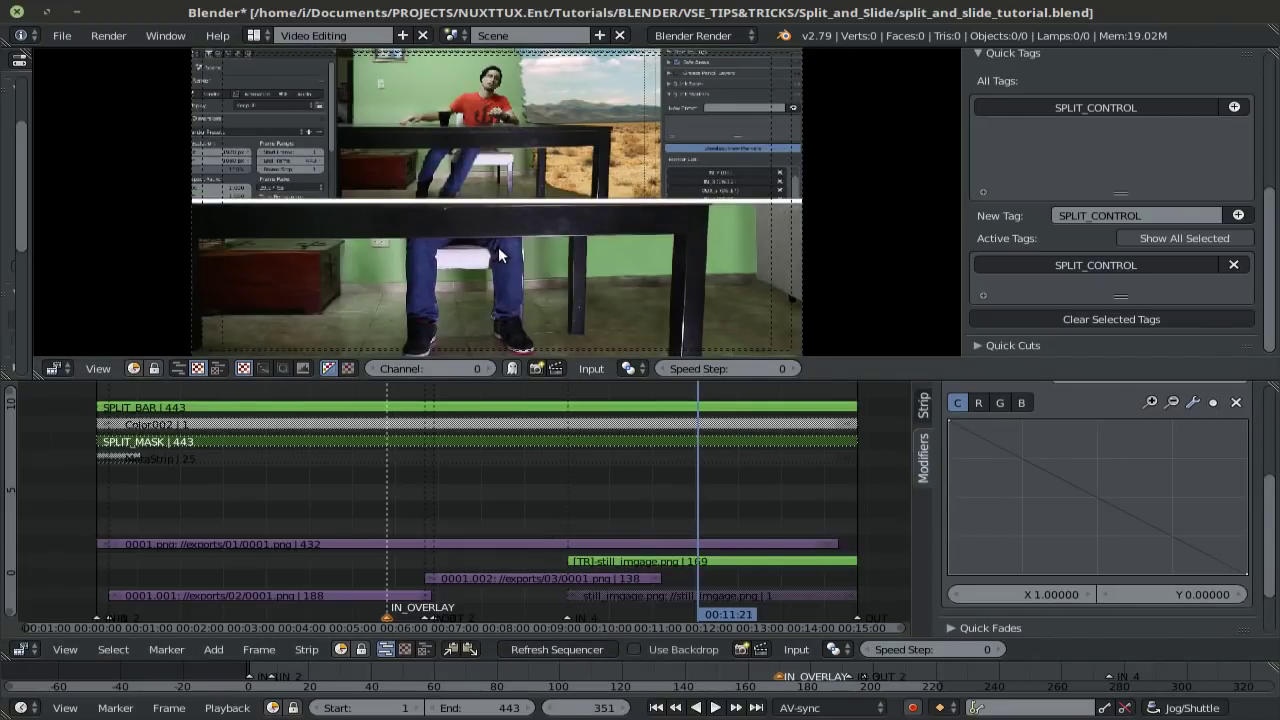
Move the Color002 bar strips up one channel.
right_click(706, 424)
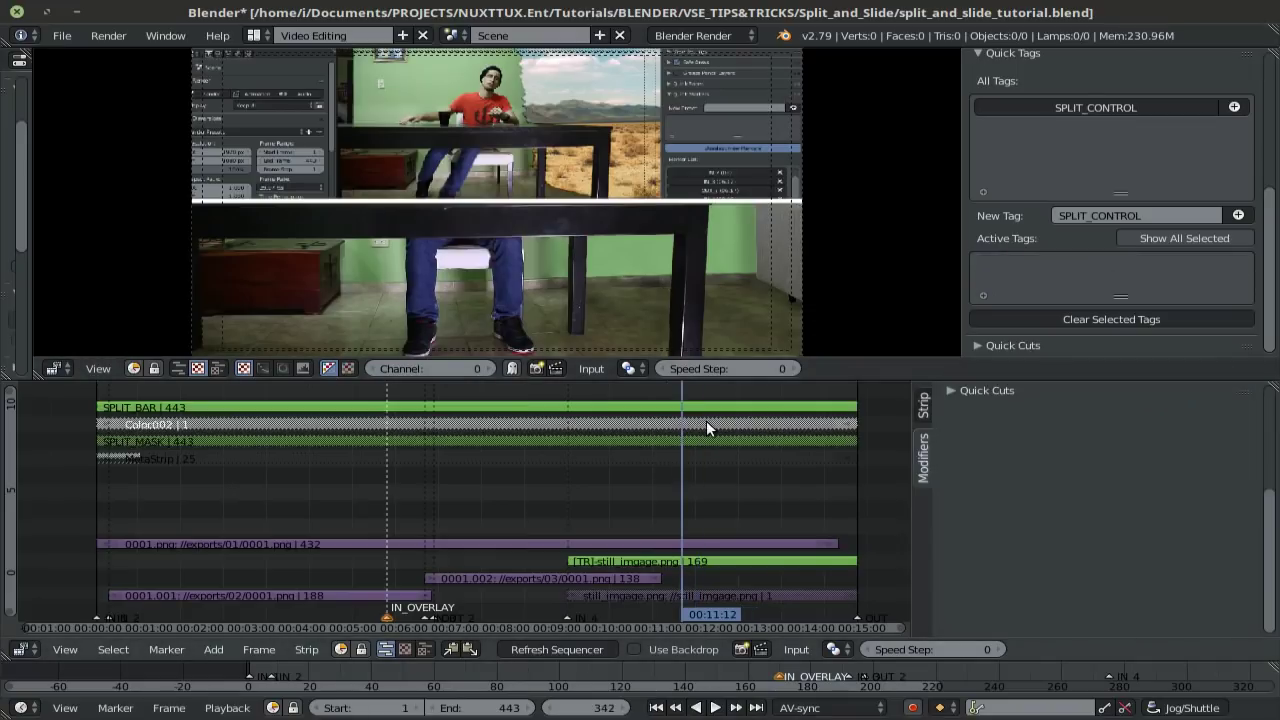
key("g")
left_click(706, 405)
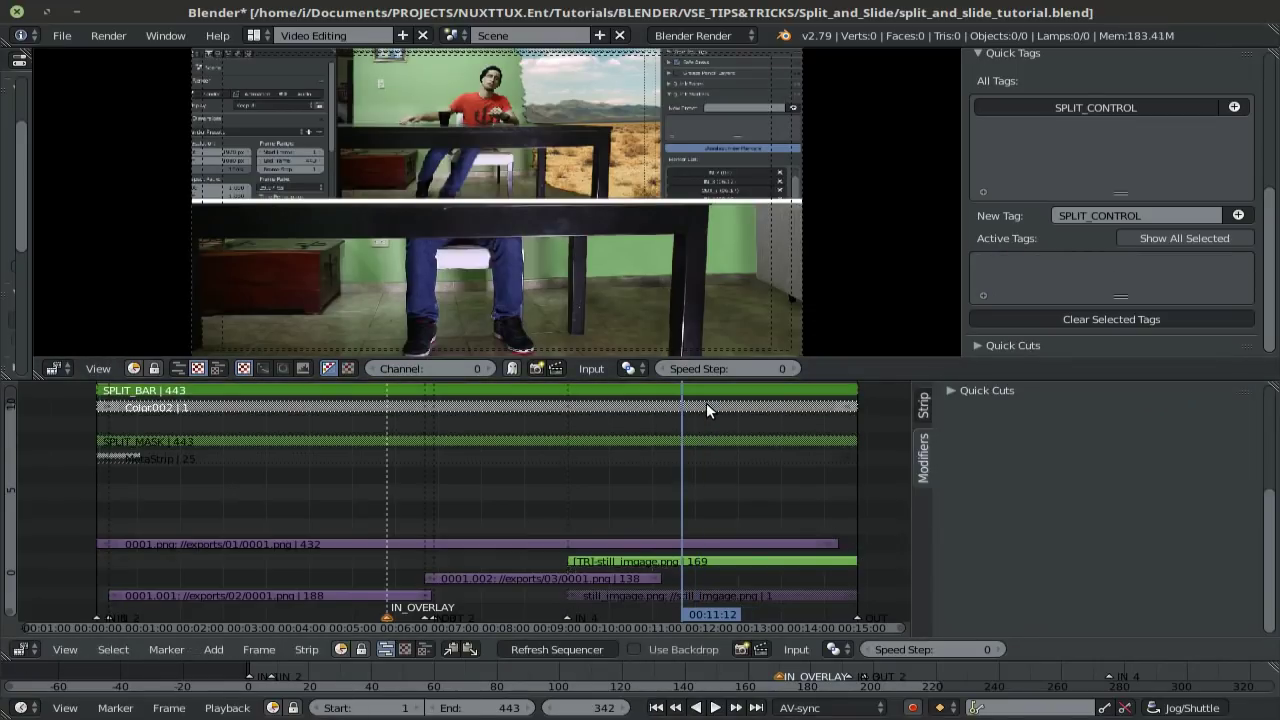
Duplicate SPLIT_MASK one channel up and rename the copy SPLIT_MASK_INVERTED.
right_click(717, 443)
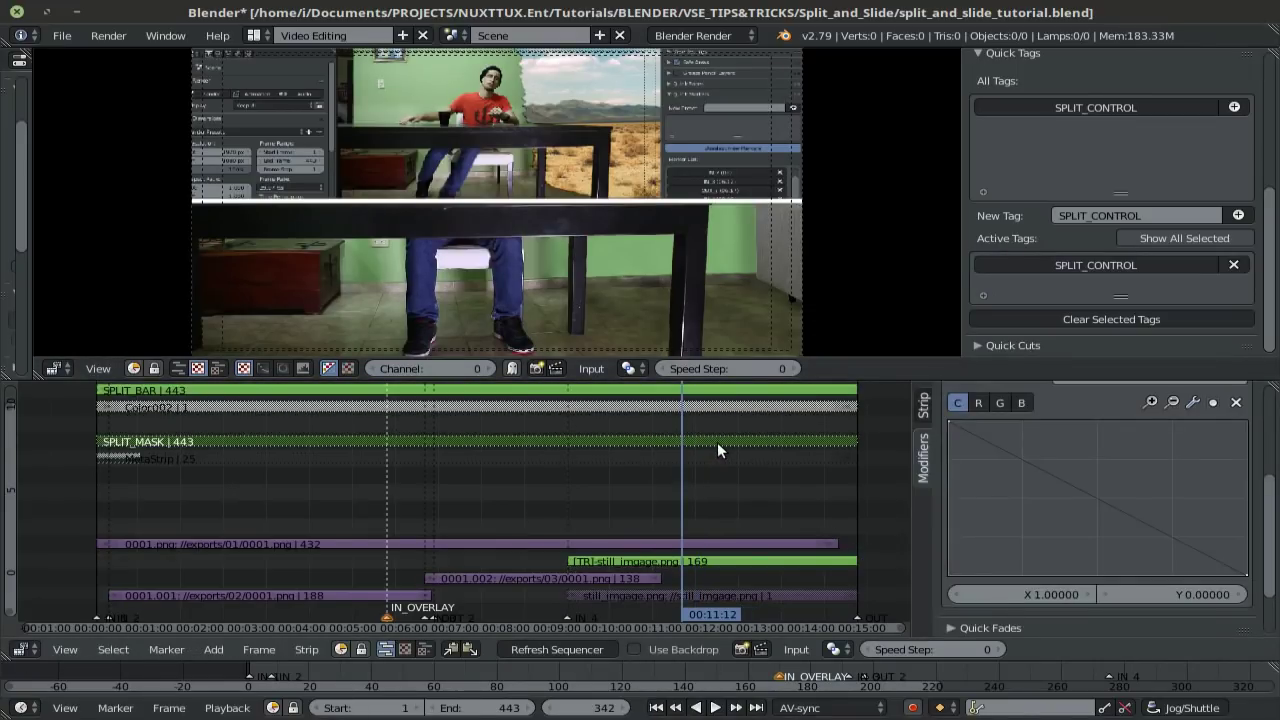
key("shift+d")
left_click(717, 436)
left_click(923, 405)
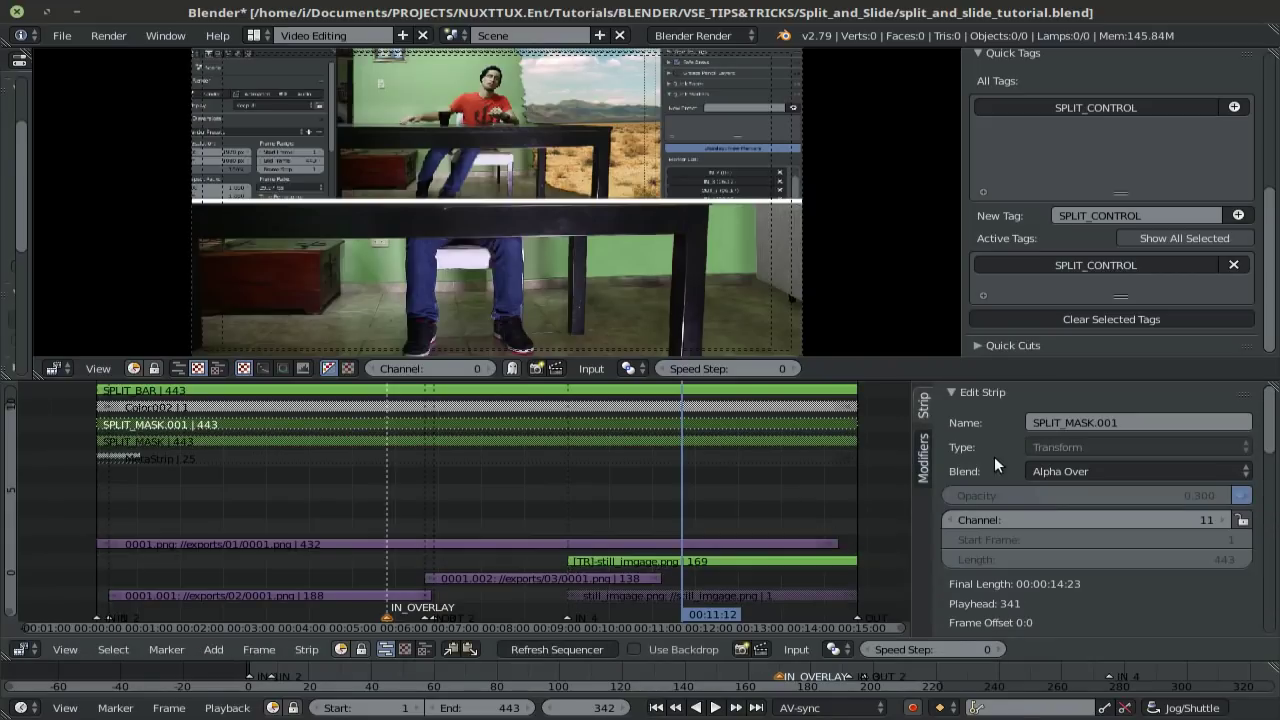
left_click(1094, 425)
key("BackSpace")
key("BackSpace")
key("BackSpace")
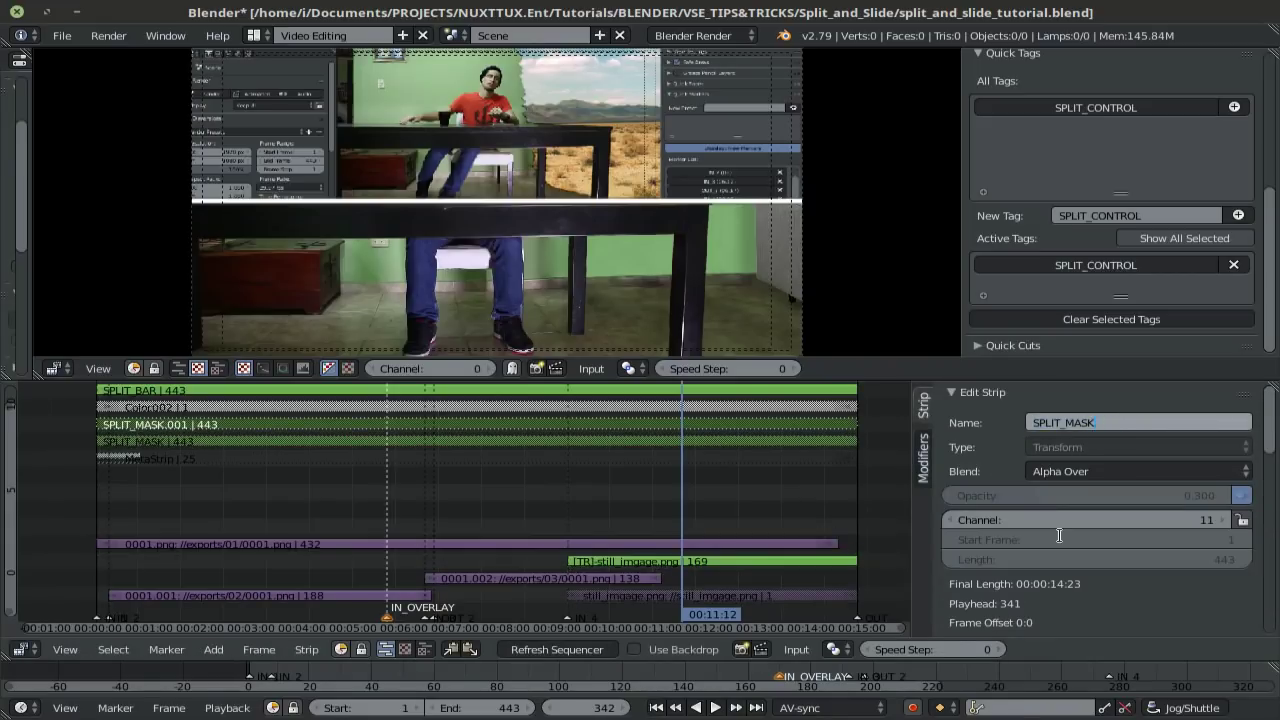
type("INVERTED")
key("Return")
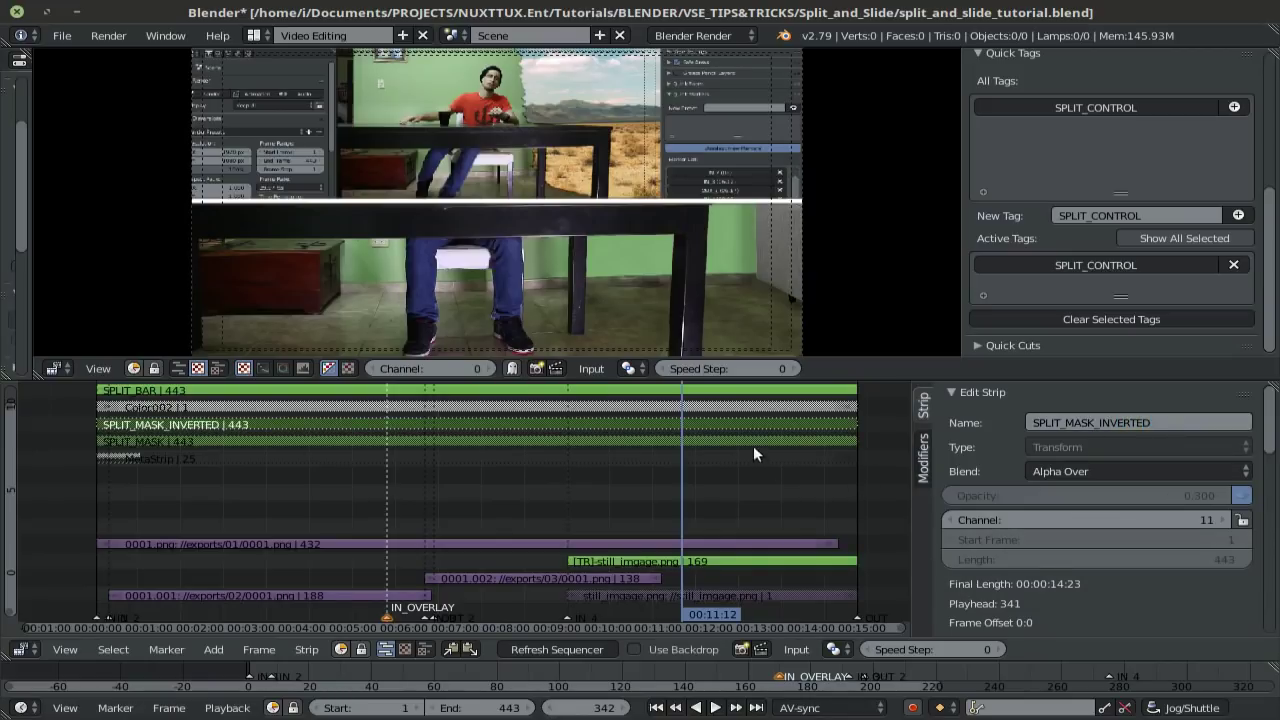
Remove the Curves modifier from the original SPLIT_MASK strip.
left_click(920, 455)
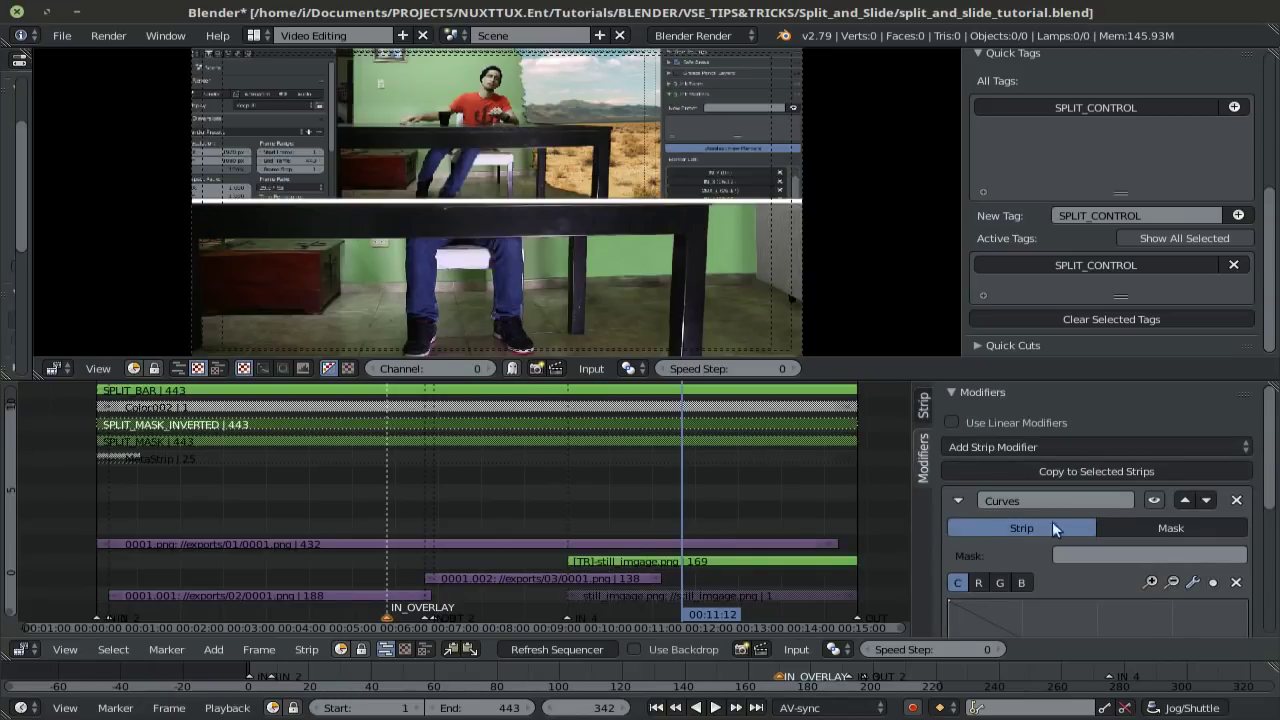
left_click(774, 440)
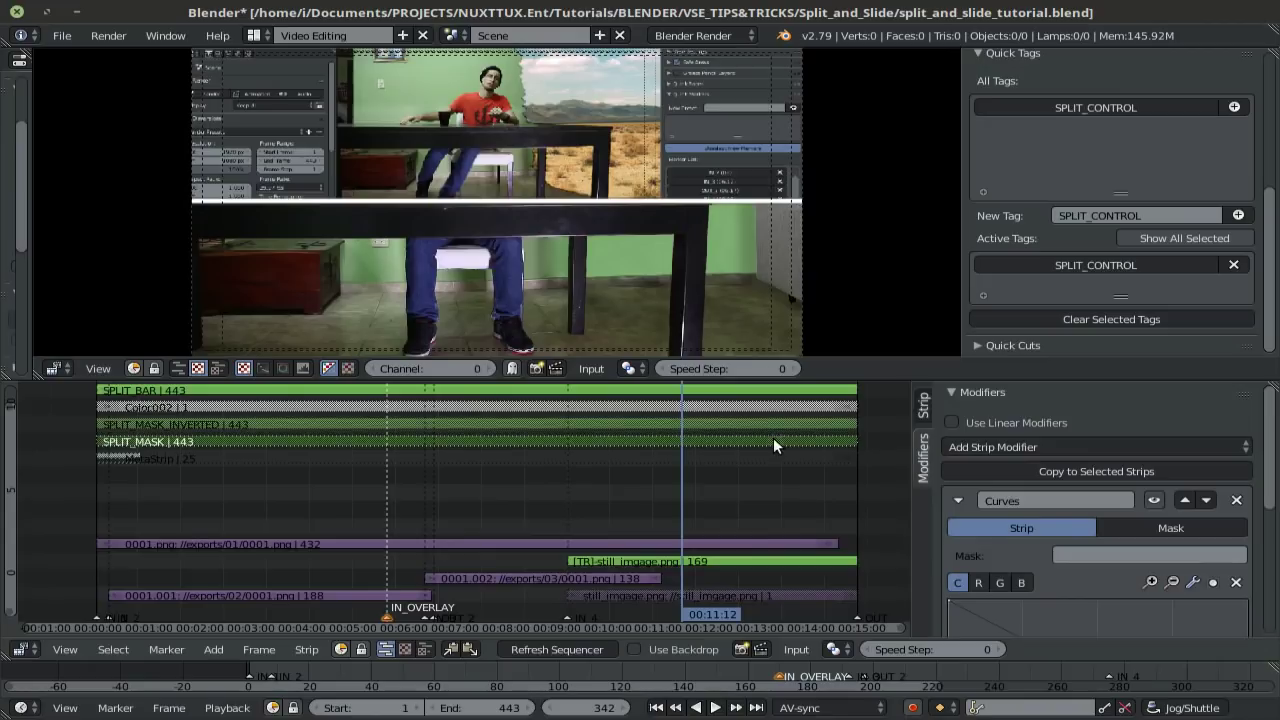
left_click(1237, 500)
Give the still image strip a Mask modifier using SPLIT_MASK_INVERTED and move it two channels up.
left_click(622, 526)
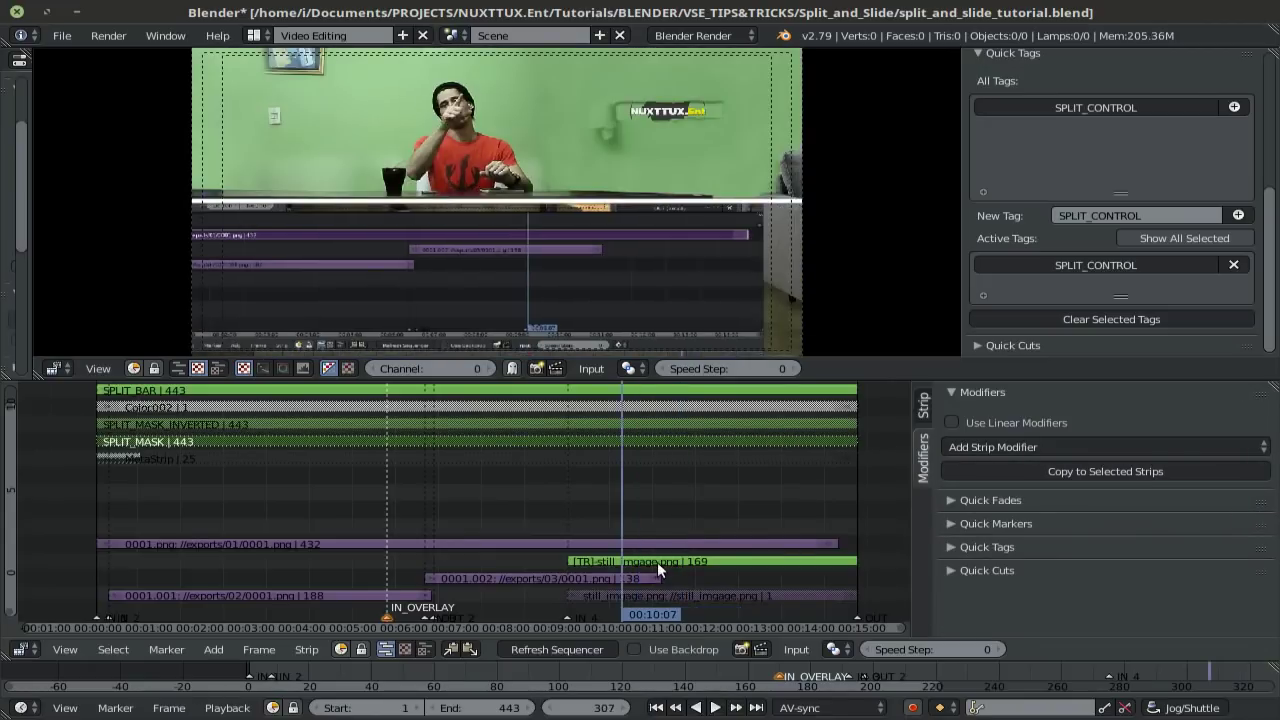
right_click(660, 563)
left_click(1020, 447)
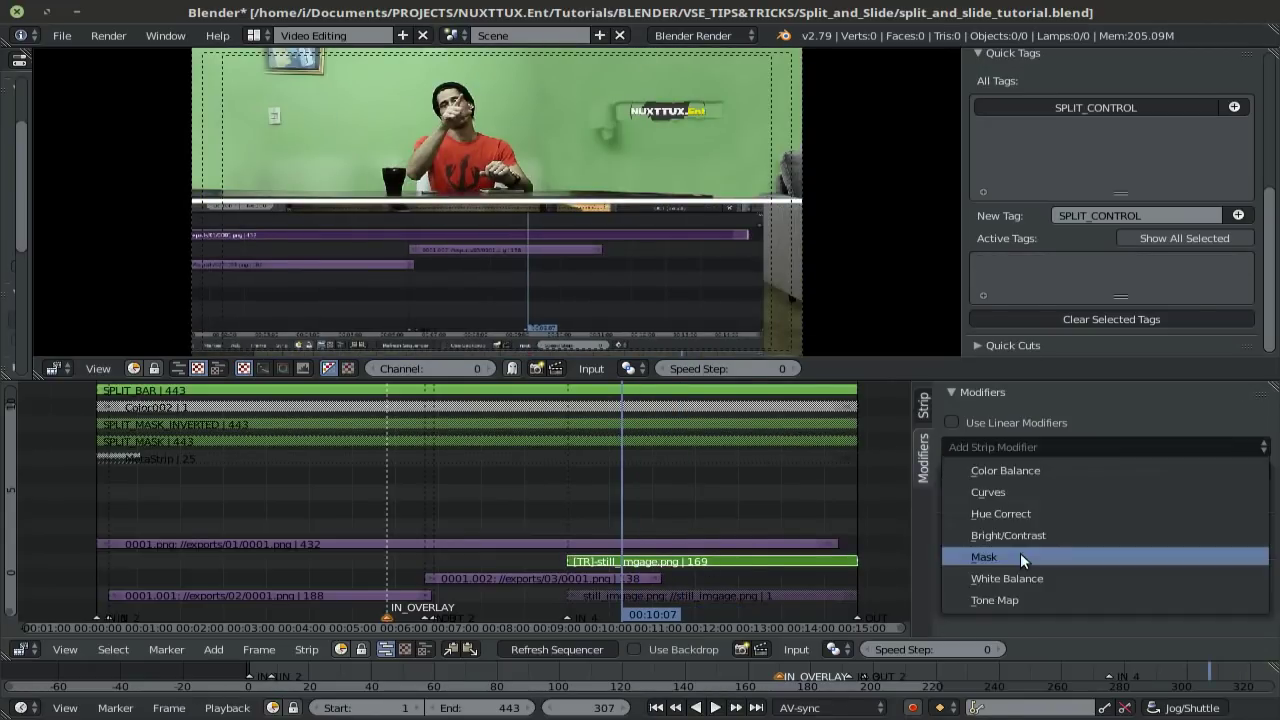
left_click(1020, 553)
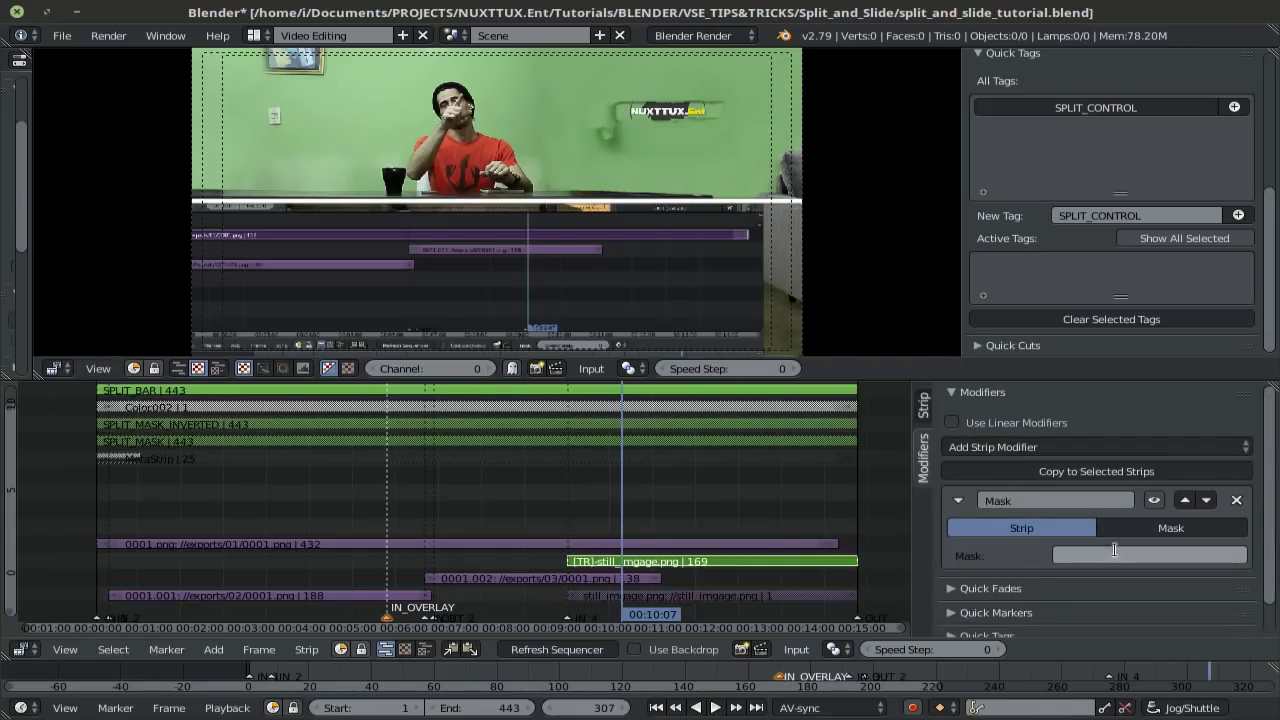
left_click(1100, 555)
type("mas")
key("Down")
key("Return")
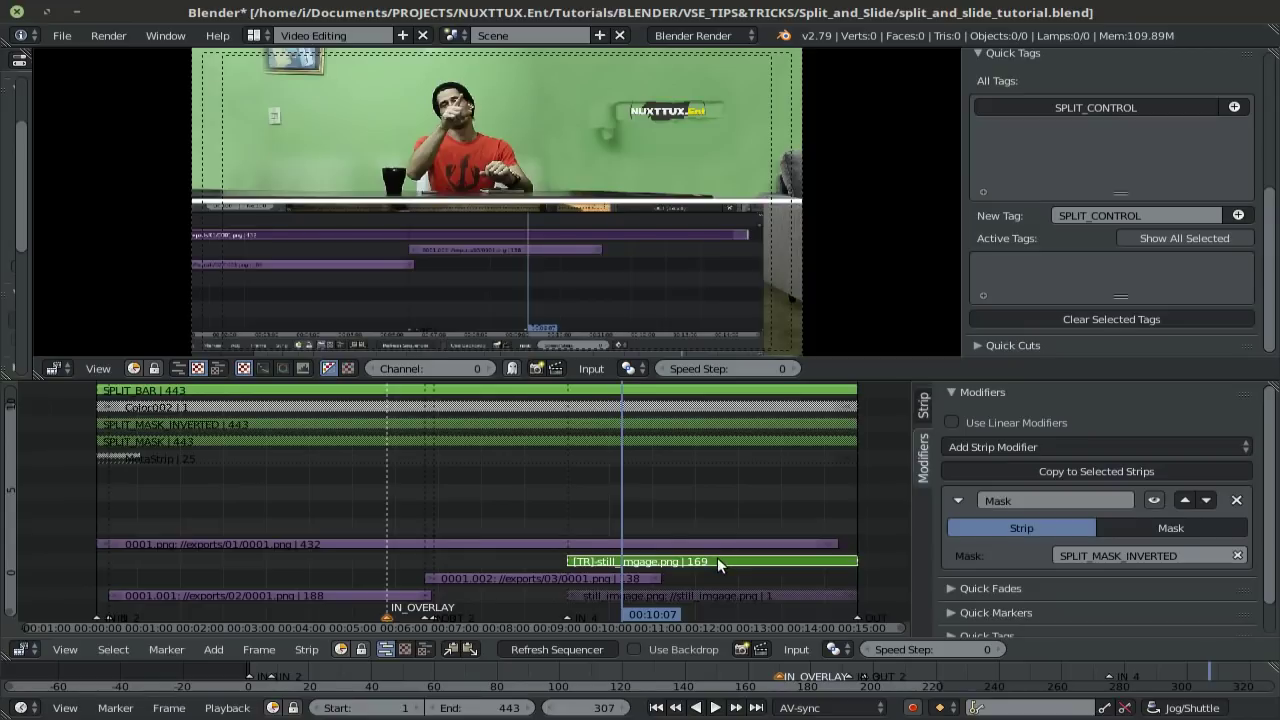
key("g")
left_click(717, 518)
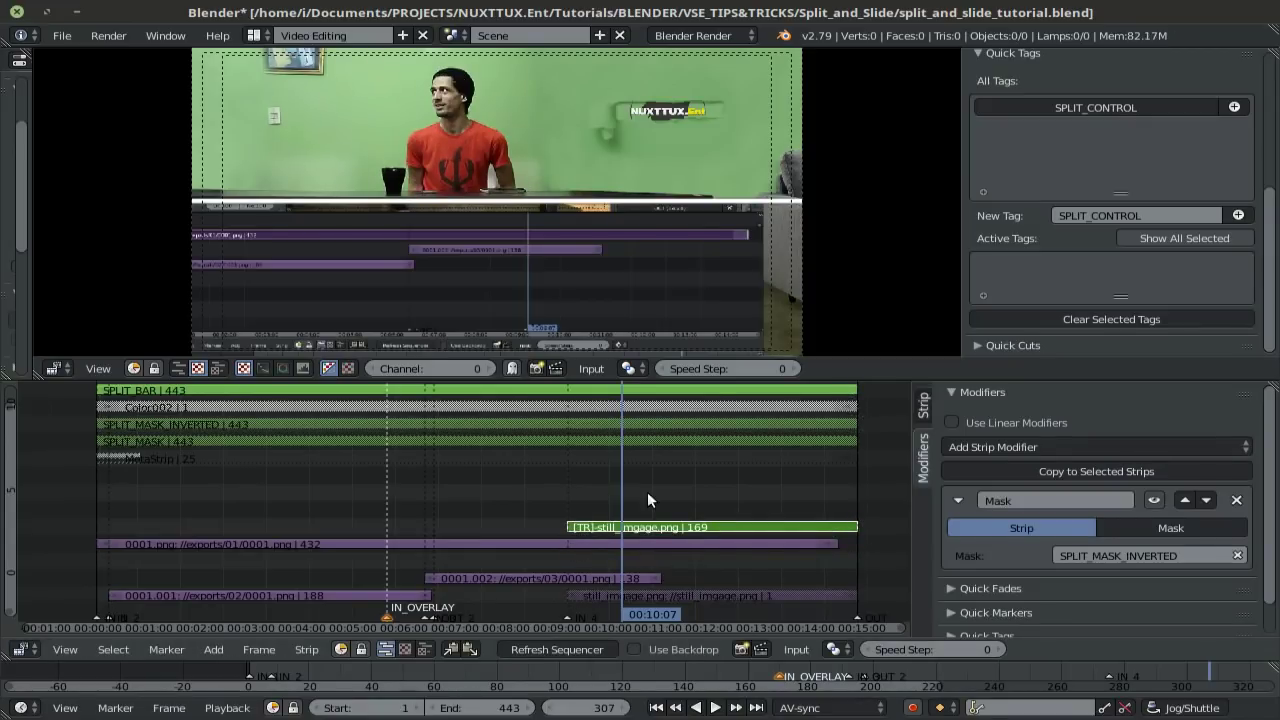
Play the sequence, reselect the SPLIT_CONTROL strips, and refresh to show the vertical split.
key("alt+a")
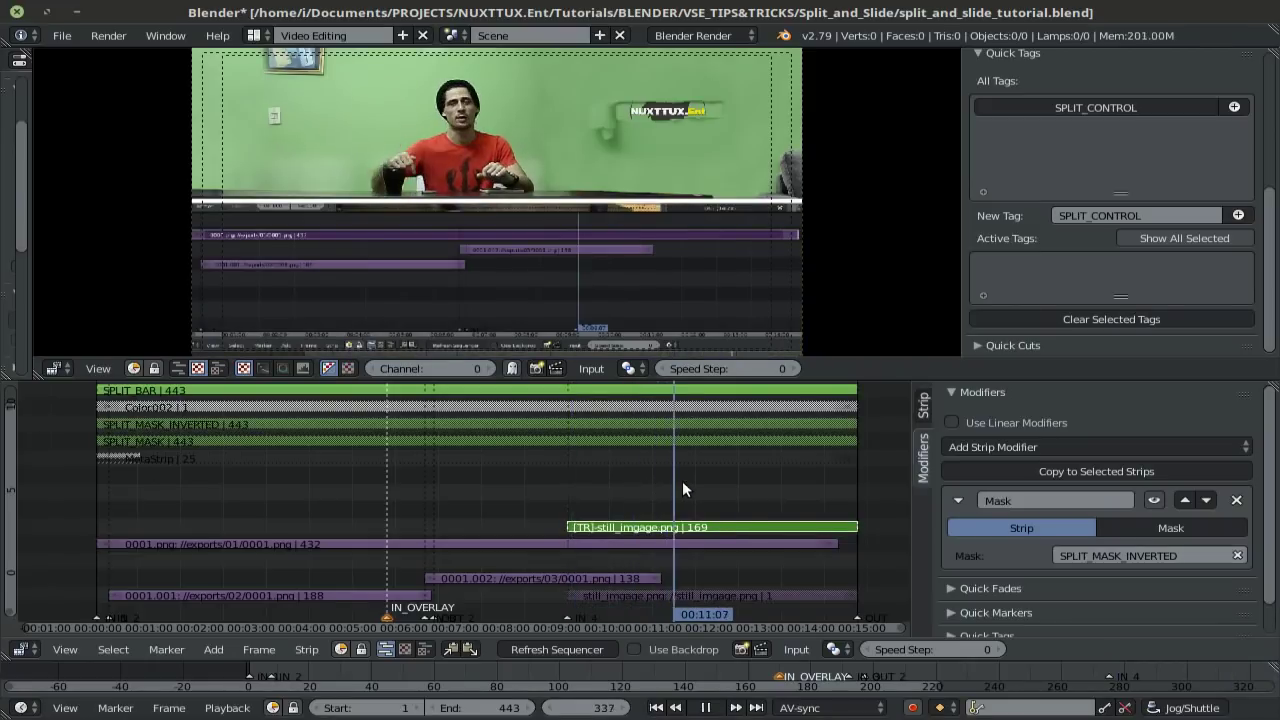
key("alt+a")
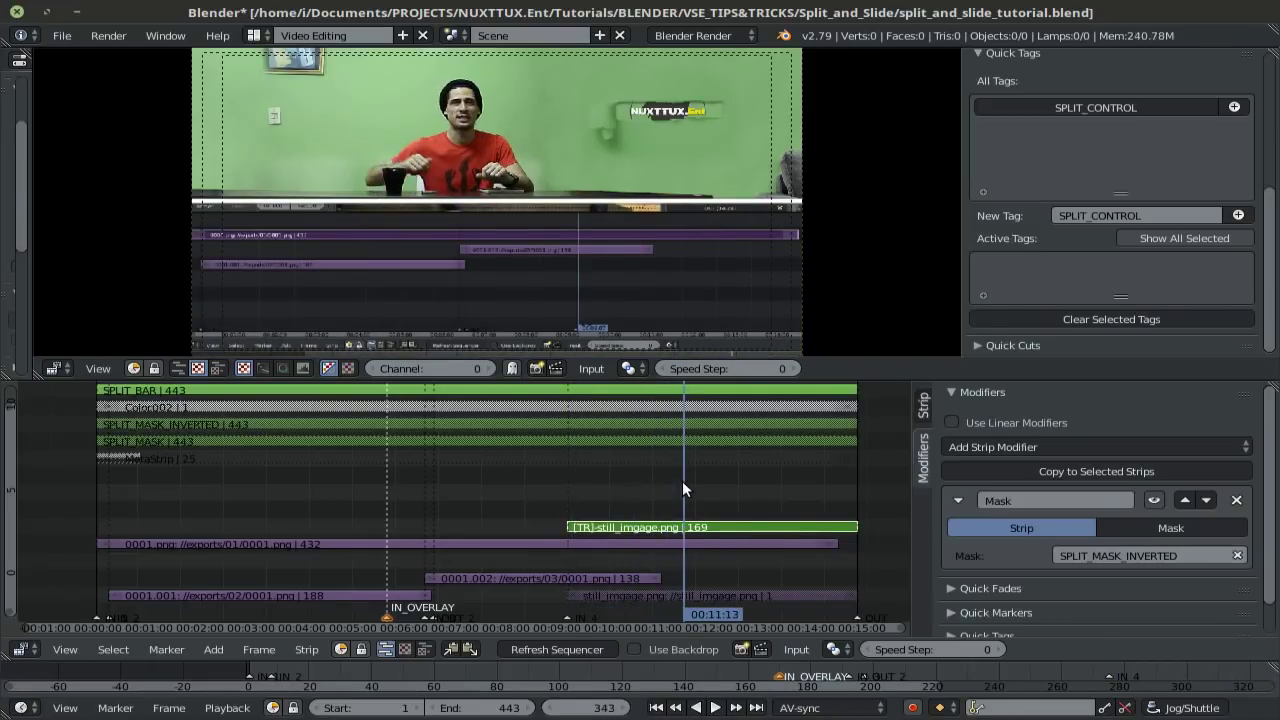
left_click(1079, 108)
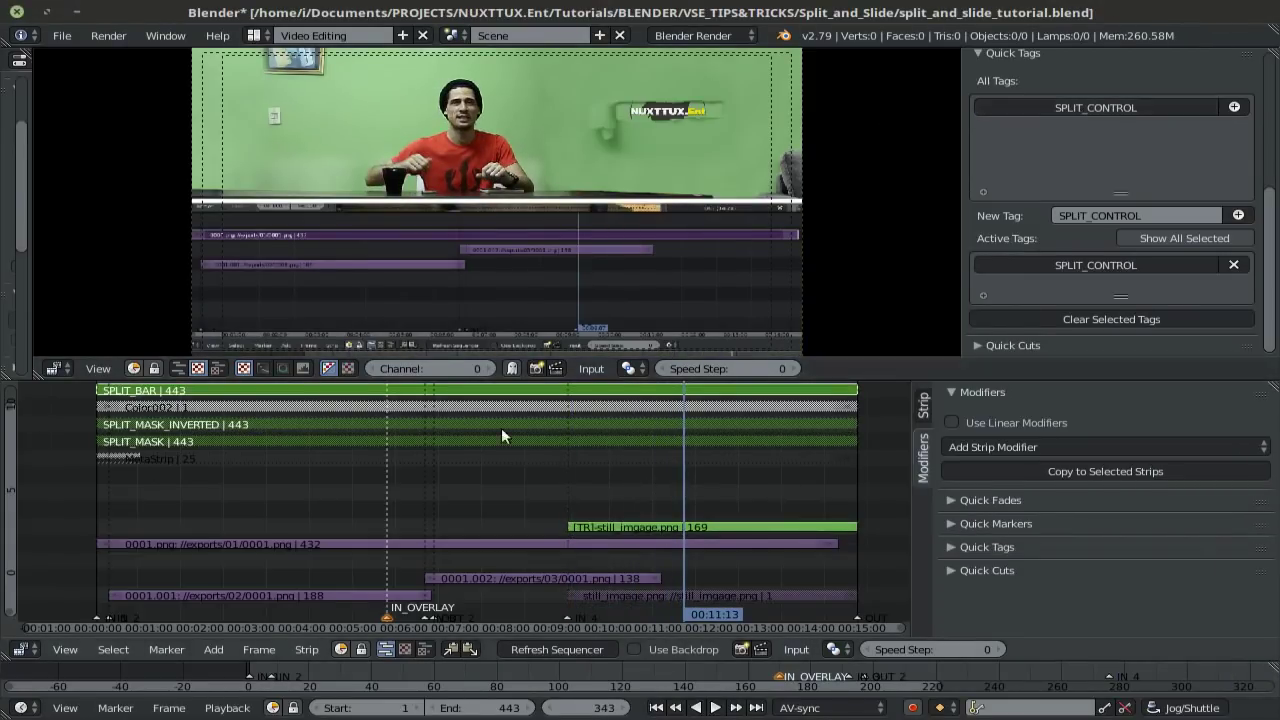
key("r")
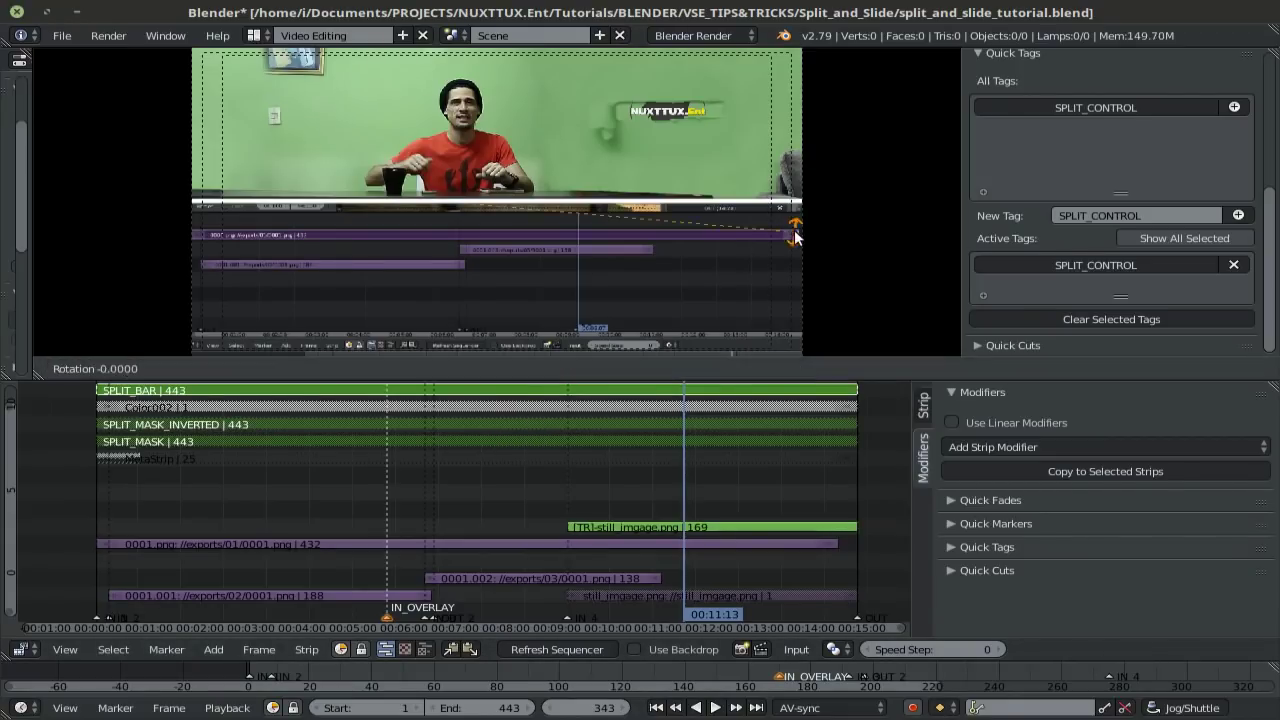
key("Escape")
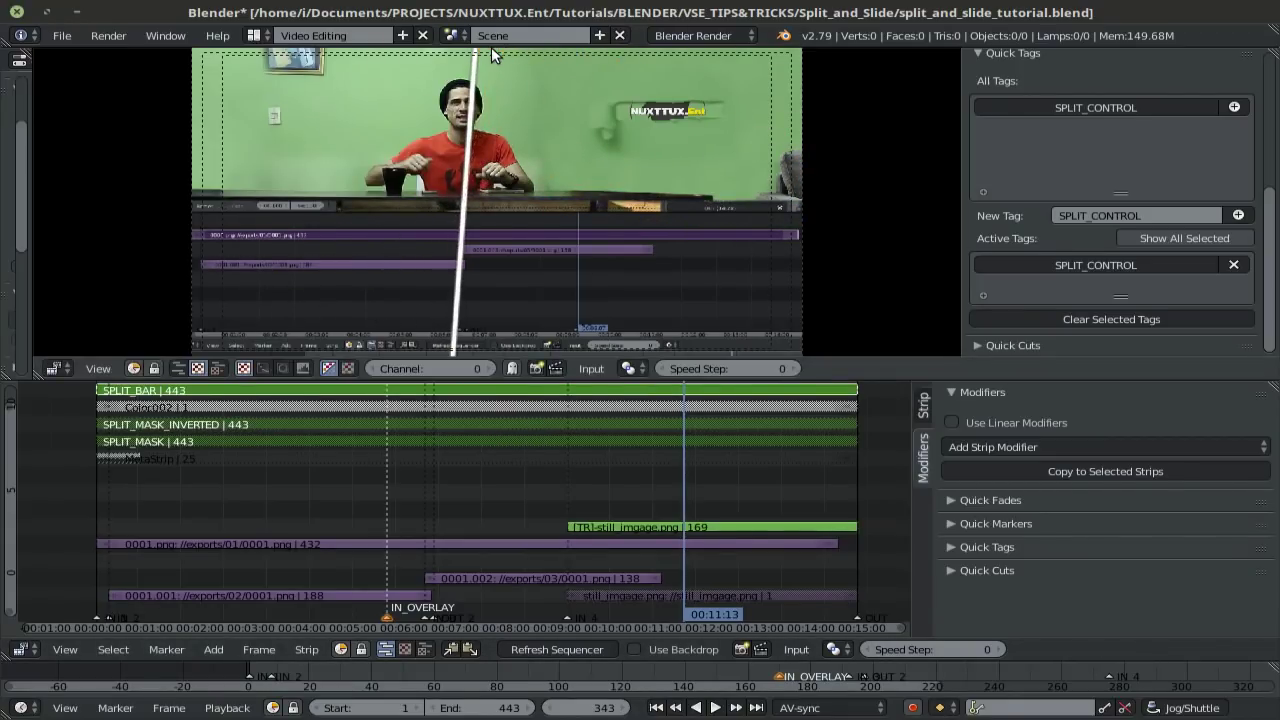
left_click(555, 650)
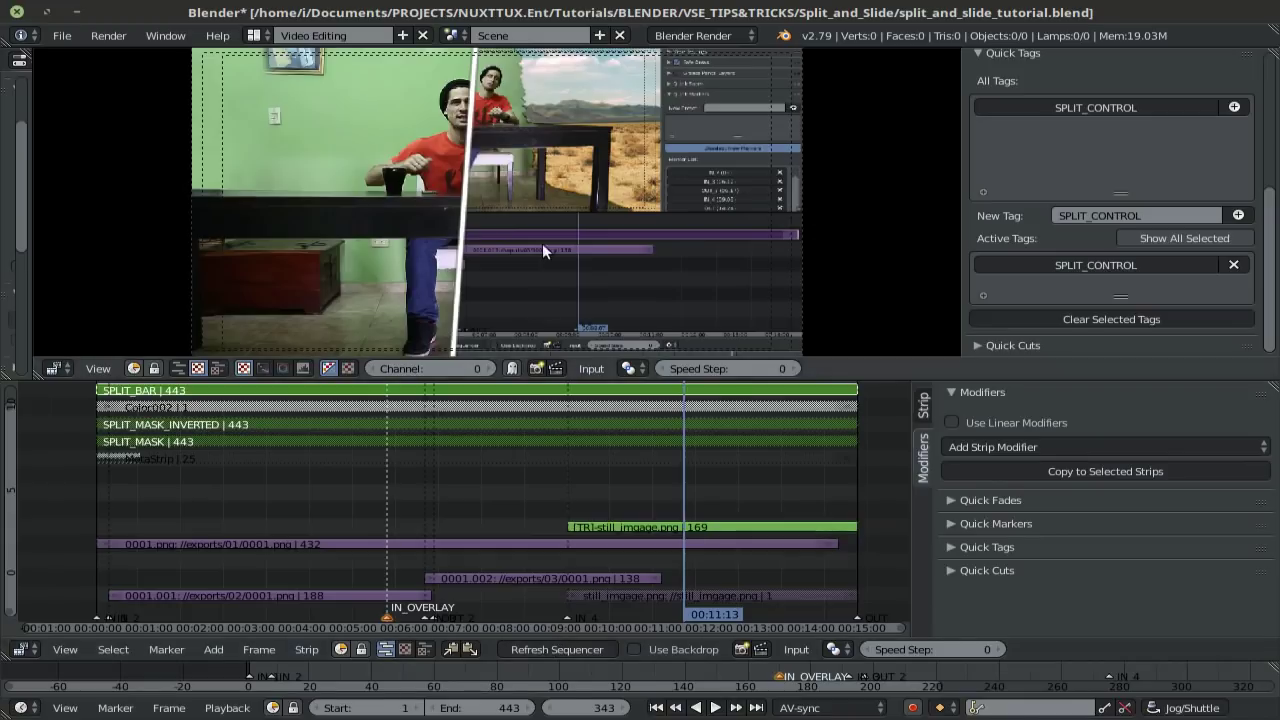